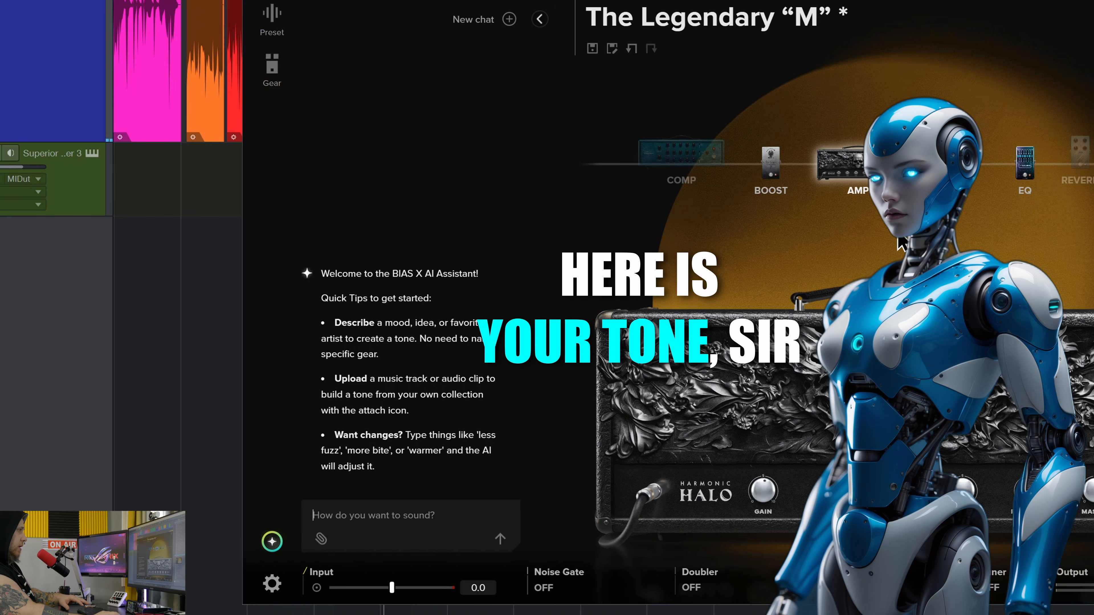
Look through the cab, EQ, amp and boost units in the preset's signal chain.
{"action": "left_click", "coordinate": [960, 181]}
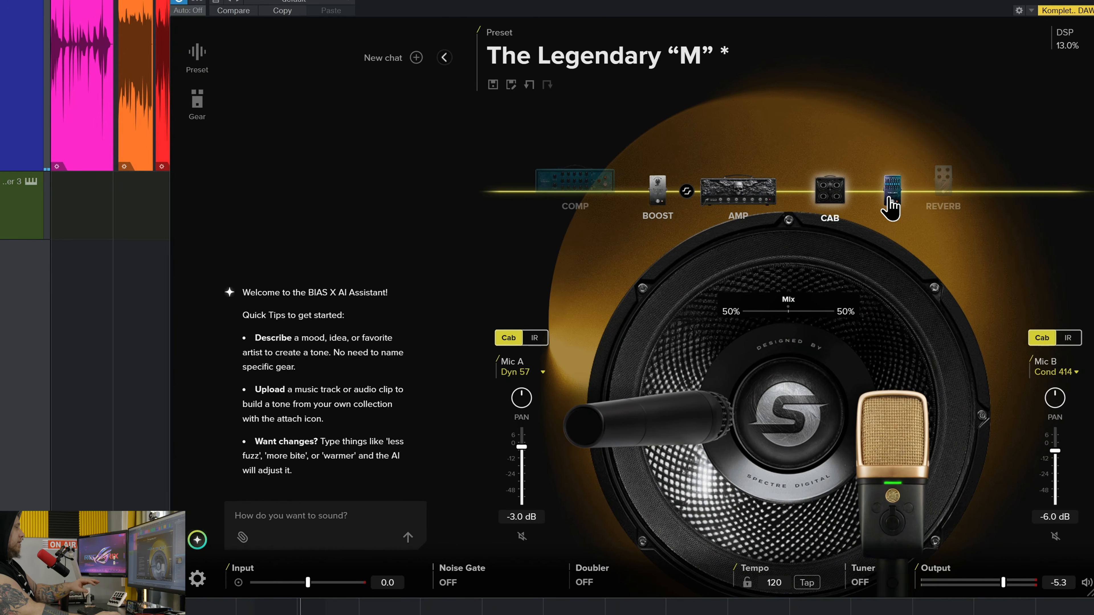
{"action": "left_click", "coordinate": [976, 188]}
{"action": "left_click", "coordinate": [809, 185]}
{"action": "left_click", "coordinate": [594, 209]}
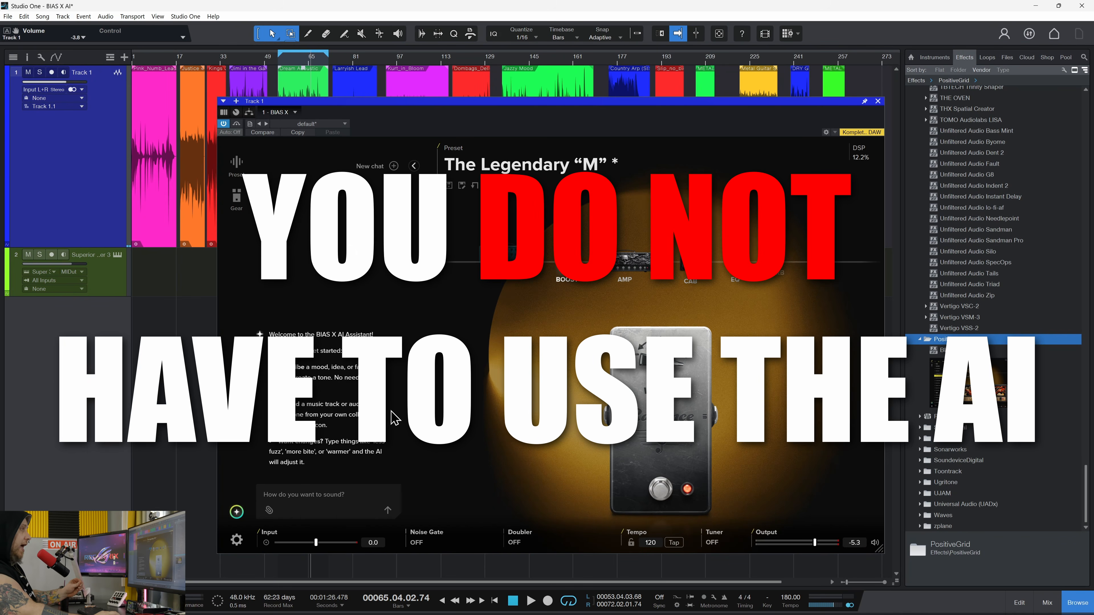
{"action": "left_click", "coordinate": [631, 274]}
Browse the preset library, viewing the user presets and the full preset list.
{"action": "left_click", "coordinate": [236, 198]}
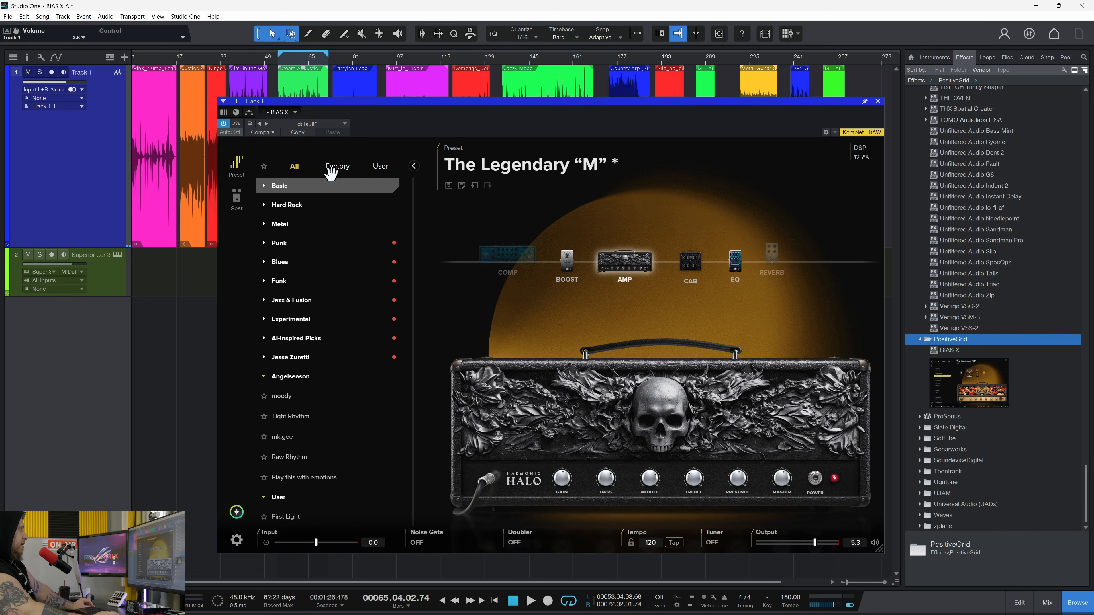
{"action": "left_click", "coordinate": [381, 167]}
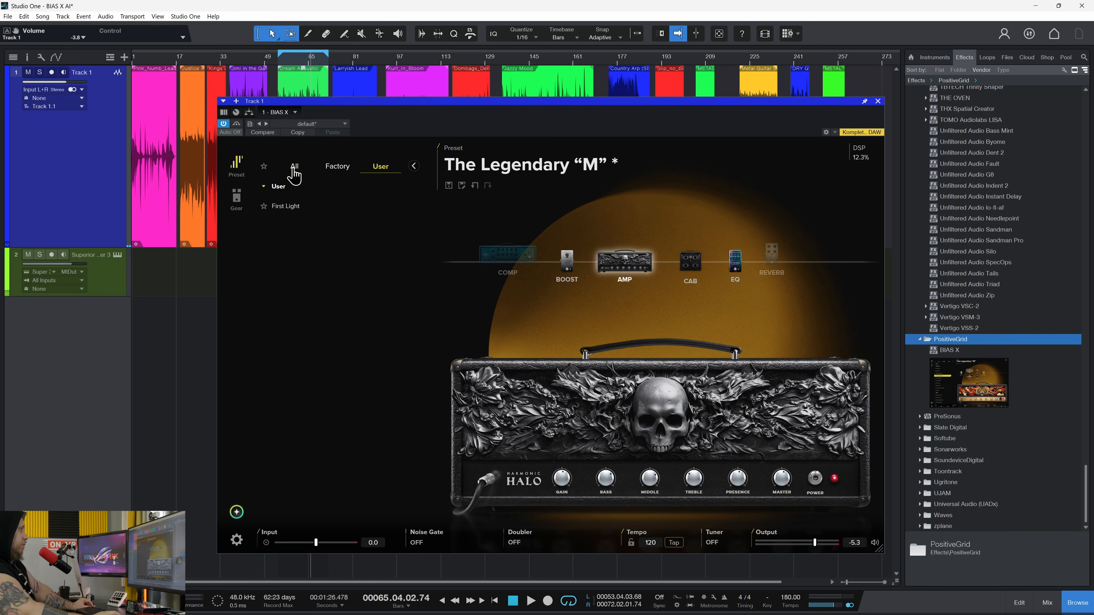
{"action": "left_click", "coordinate": [294, 167]}
Browse the amp library, try the Match 30, and set TwoStone Studio as the preset's amp.
{"action": "left_click", "coordinate": [236, 197]}
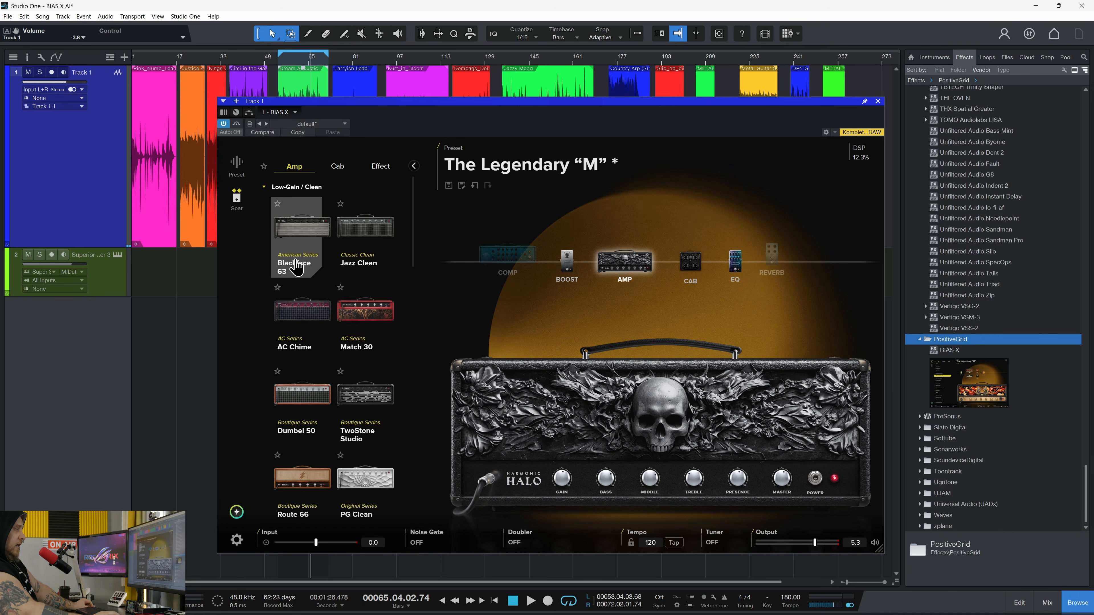
{"action": "scroll", "coordinate": [291, 263], "scroll_direction": "down", "scroll_amount": 20}
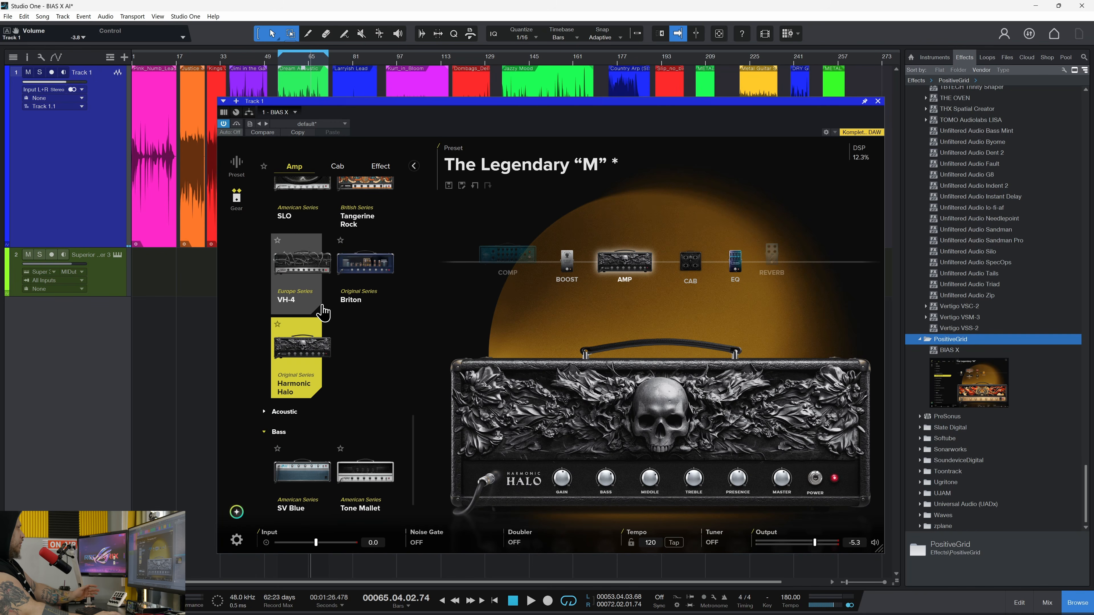
{"action": "scroll", "coordinate": [347, 429], "scroll_direction": "up", "scroll_amount": 10}
{"action": "scroll", "coordinate": [347, 429], "scroll_direction": "up", "scroll_amount": 6}
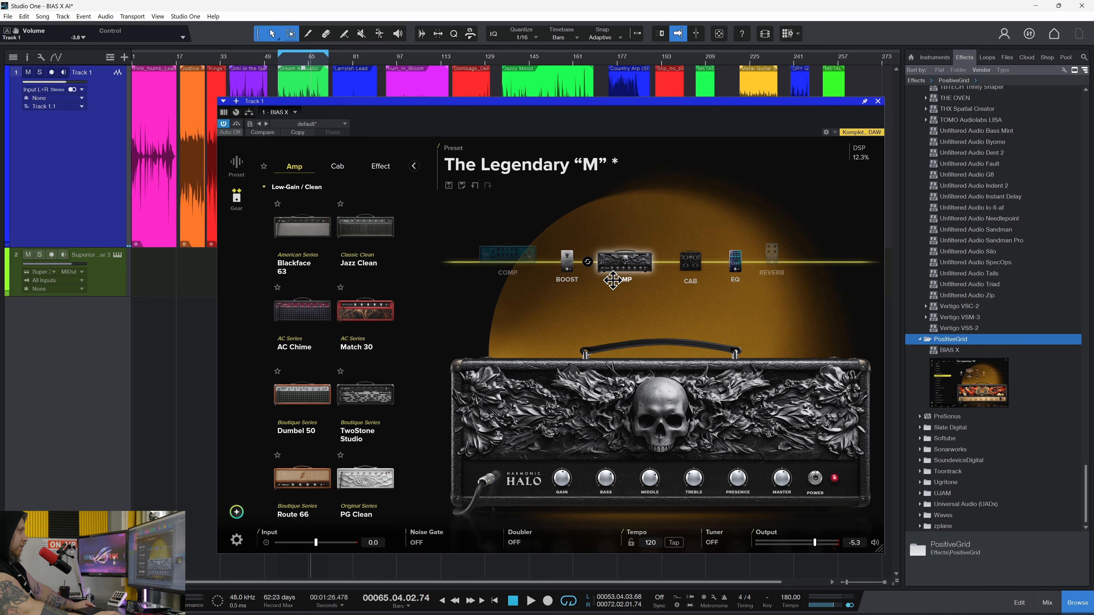
{"action": "left_click", "coordinate": [365, 313]}
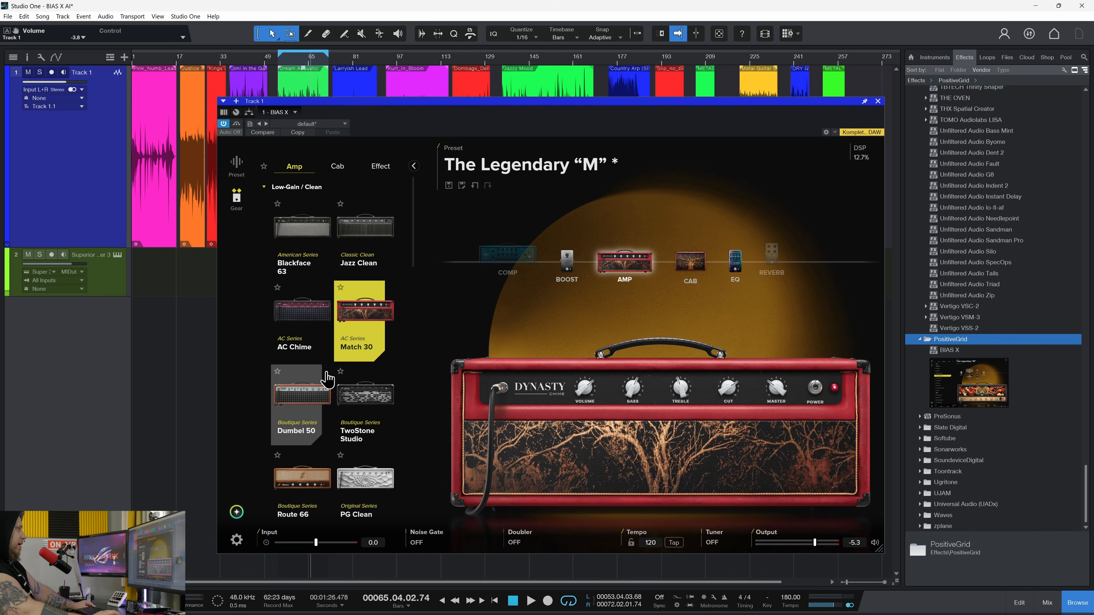
{"action": "left_click", "coordinate": [350, 407]}
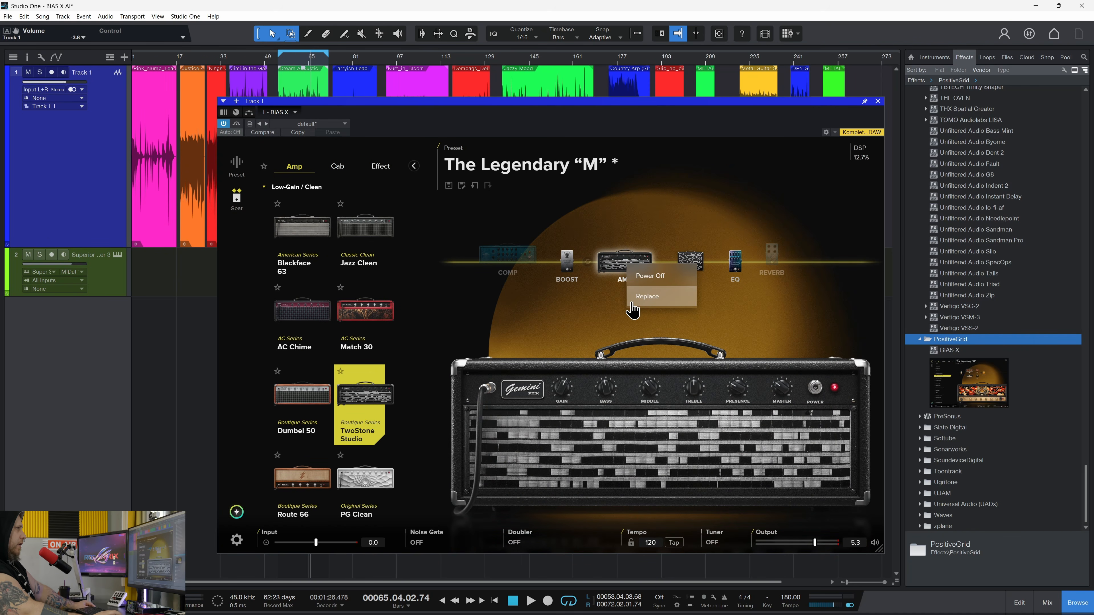
Show the cab settings, split the signal chain into two parallel amp and cab paths, and select the upper path's amp.
{"action": "left_click", "coordinate": [690, 261]}
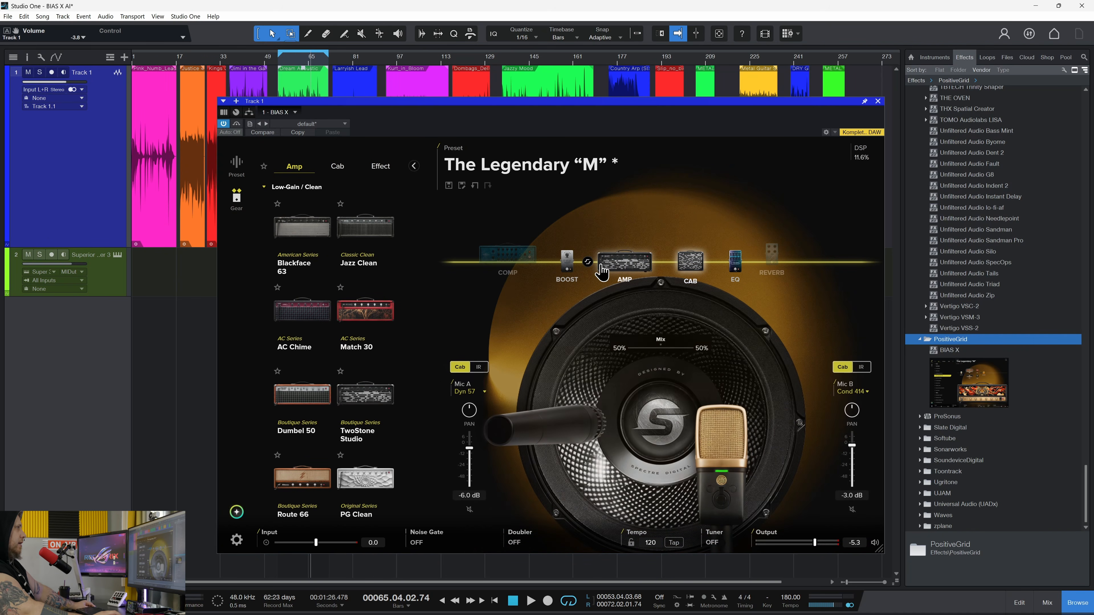
{"action": "left_click", "coordinate": [588, 262]}
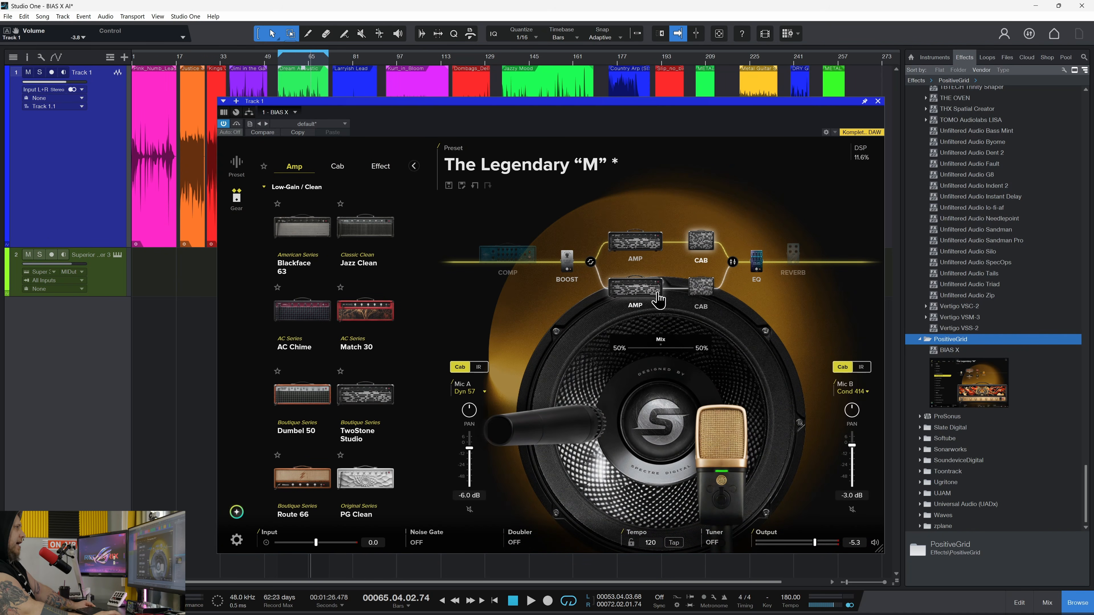
{"action": "left_click", "coordinate": [635, 241]}
Replace the upper path's cab with the 1x12 Blackface from the electric guitar cabs.
{"action": "left_click", "coordinate": [338, 166]}
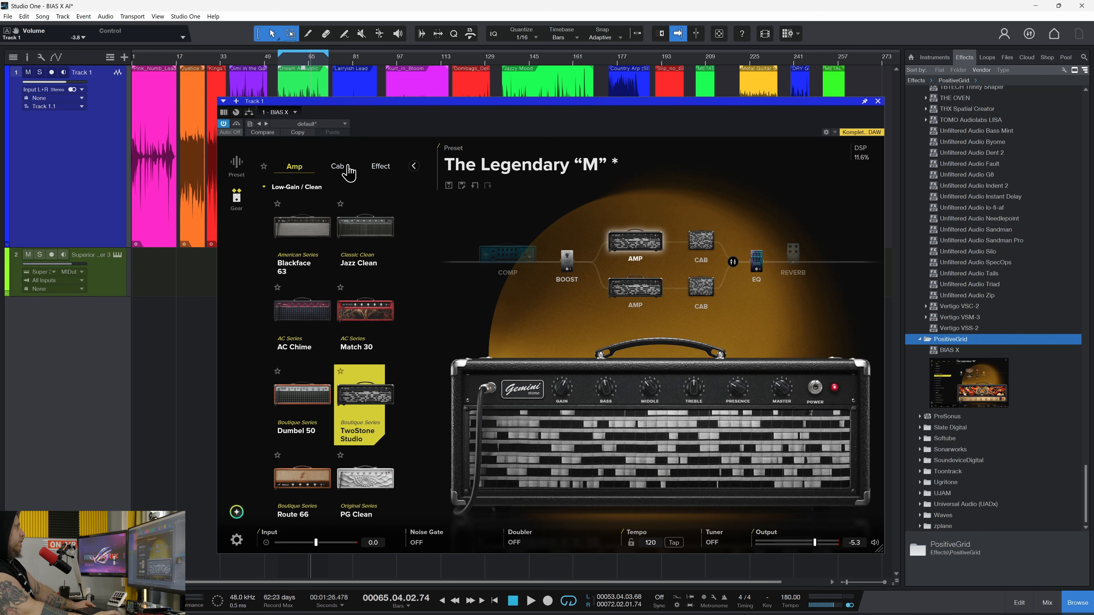
{"action": "left_click", "coordinate": [362, 326]}
{"action": "left_click", "coordinate": [364, 228]}
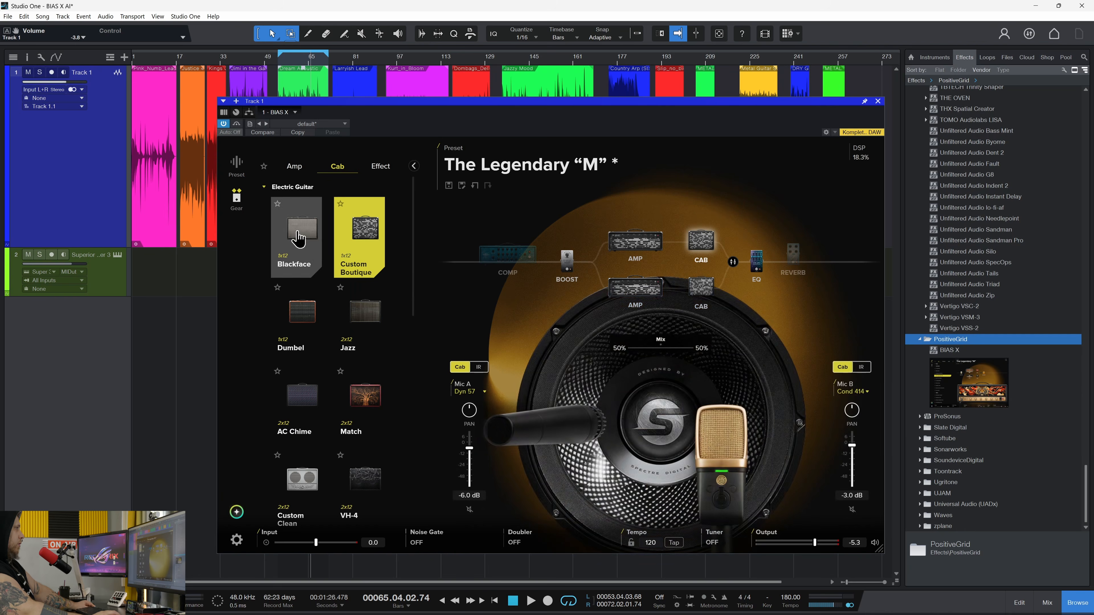
{"action": "left_click", "coordinate": [300, 237]}
{"action": "scroll", "coordinate": [304, 418], "scroll_direction": "down", "scroll_amount": 10}
Reposition Mic A closer to the speaker's centre and Mic B slightly lower, and view the available Mic B models.
{"action": "left_click_drag", "start_coordinate": [503, 431], "coordinate": [620, 417]}
{"action": "left_click_drag", "start_coordinate": [721, 451], "coordinate": [717, 482]}
{"action": "left_click", "coordinate": [858, 392]}
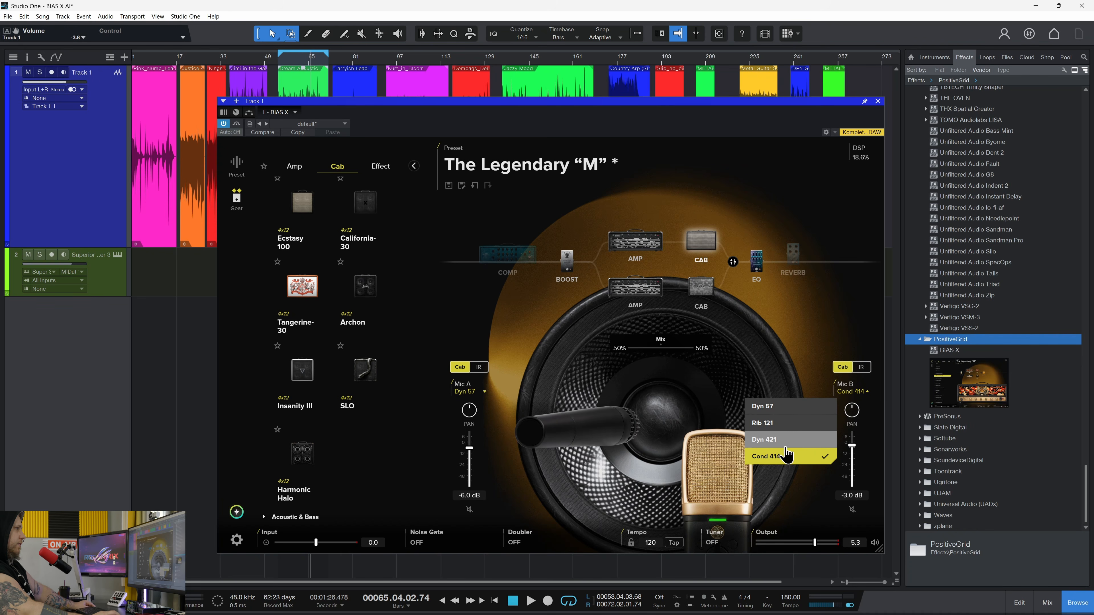
{"action": "left_click", "coordinate": [819, 321]}
Switch both mic channels of the cab to IR mode and view the IR A file chooser without loading a file.
{"action": "left_click", "coordinate": [861, 368]}
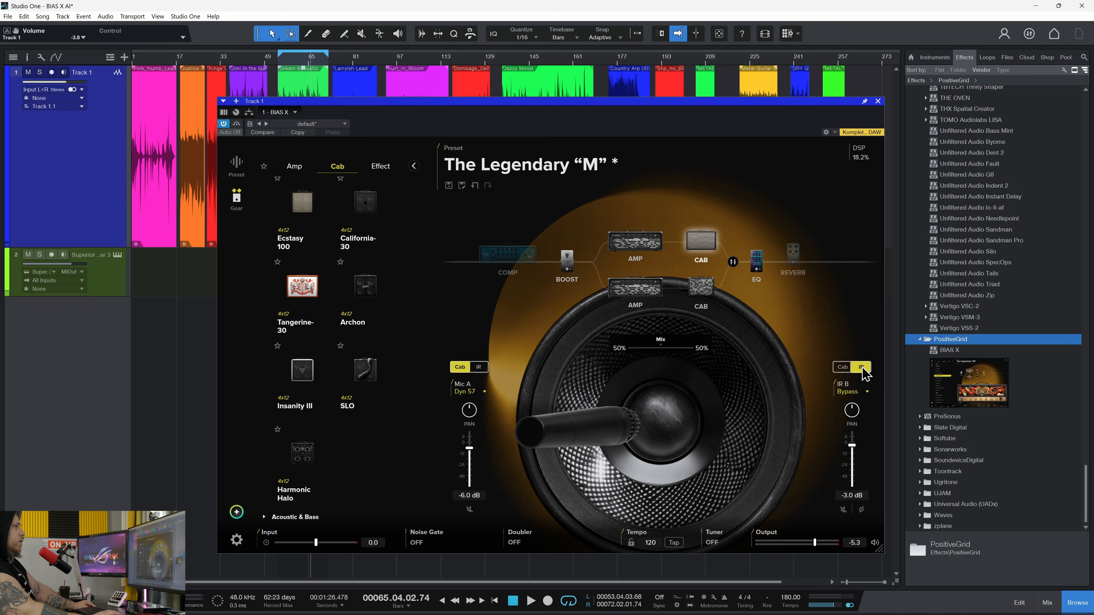
{"action": "left_click", "coordinate": [478, 367]}
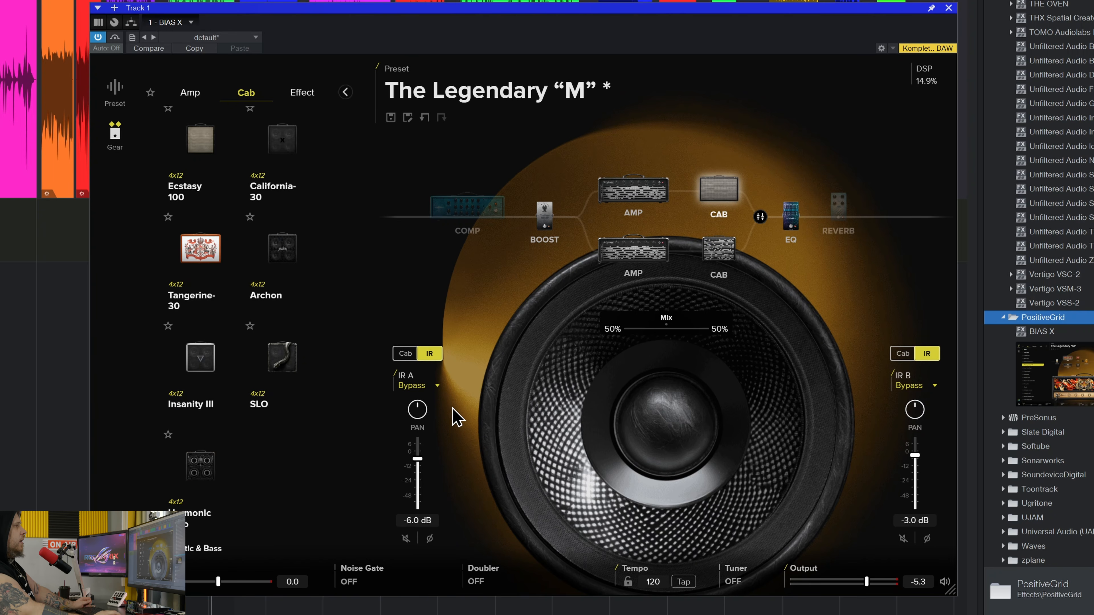
{"action": "left_click", "coordinate": [438, 386]}
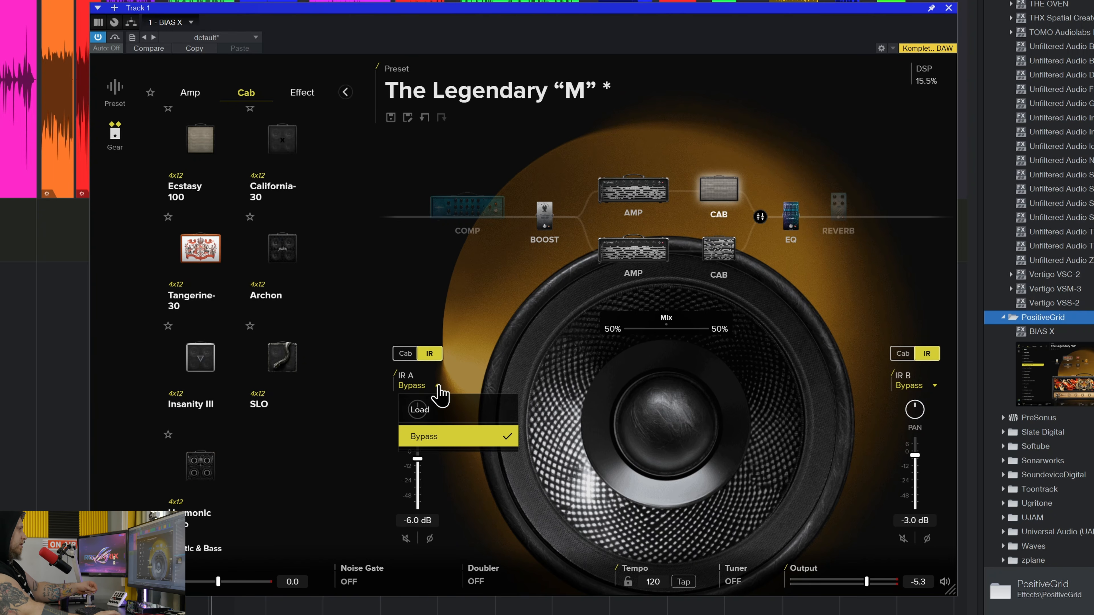
{"action": "left_click", "coordinate": [424, 409]}
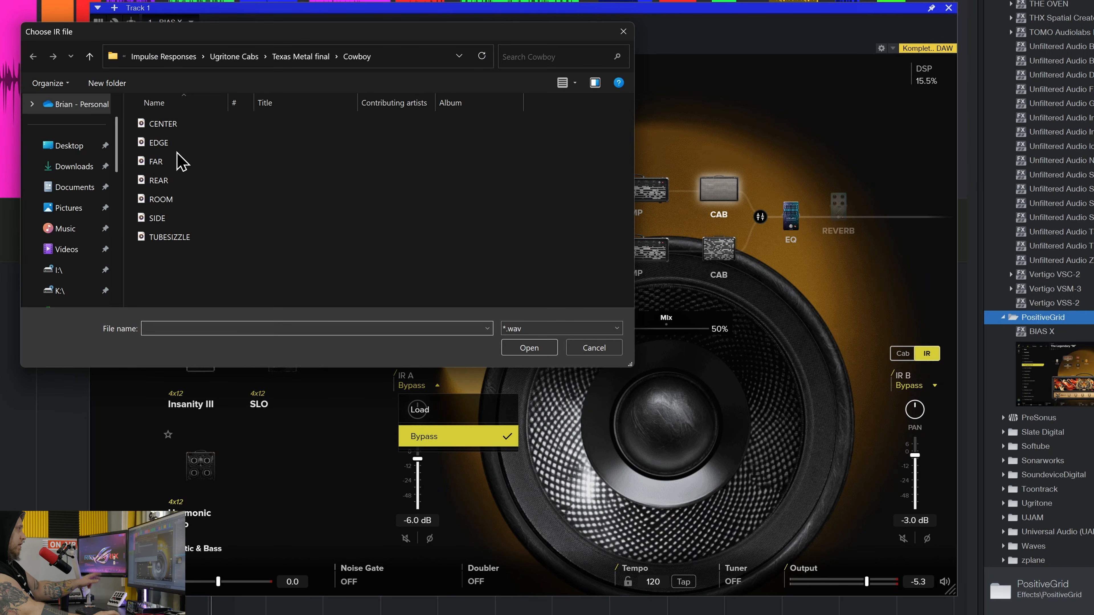
{"action": "left_click", "coordinate": [594, 348]}
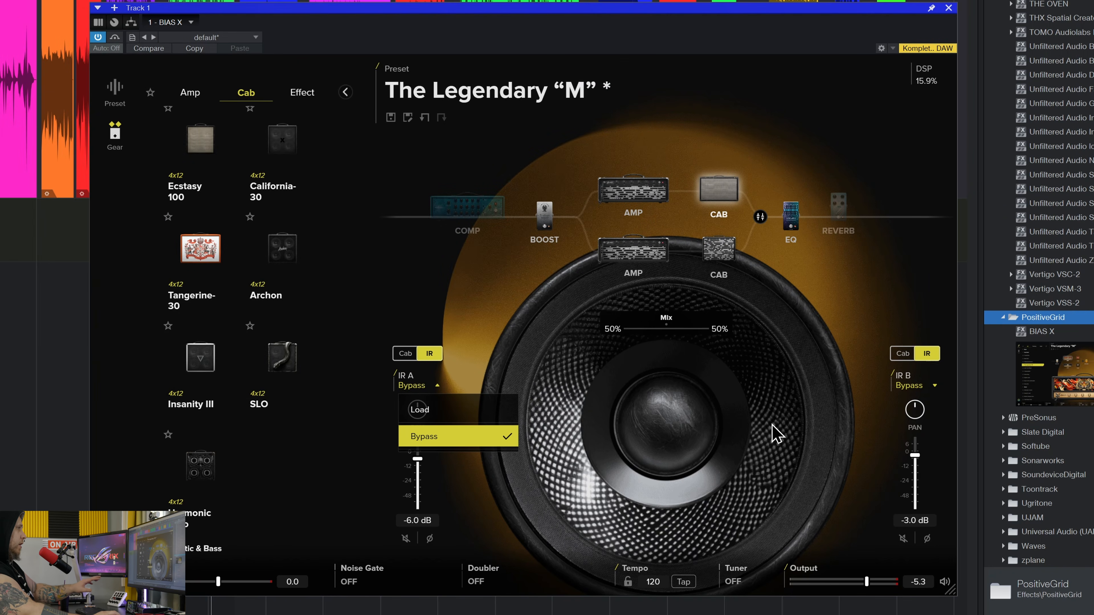
{"action": "left_click", "coordinate": [855, 287]}
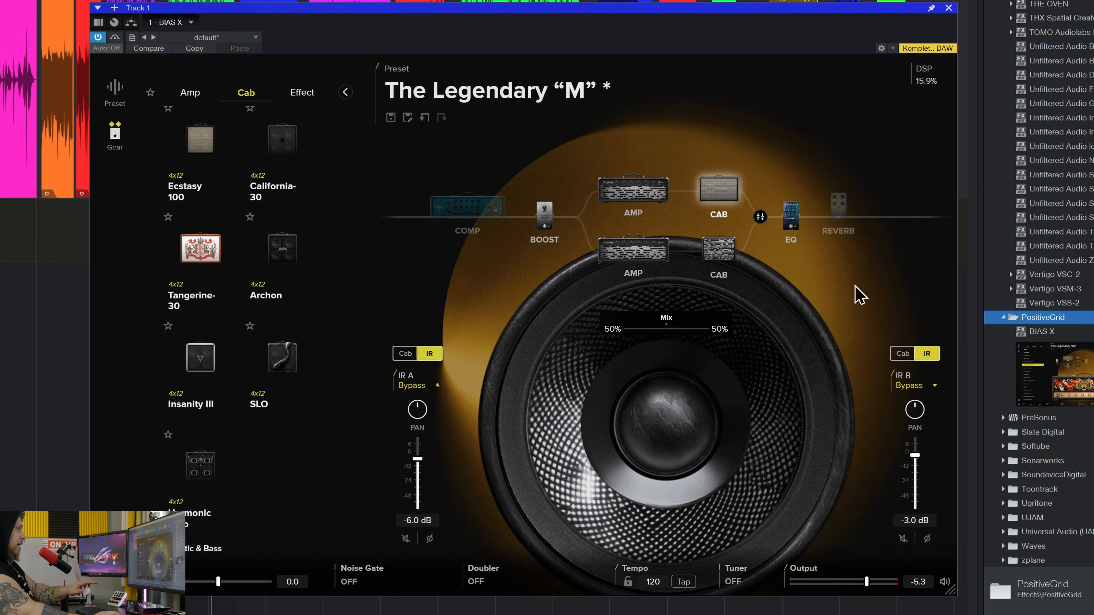
Insert the Aurora 70' Chorus pedal after the cabs, show its controls, and browse the other modulation effects.
{"action": "left_click", "coordinate": [303, 95]}
{"action": "scroll", "coordinate": [253, 258], "scroll_direction": "down", "scroll_amount": 3}
{"action": "scroll", "coordinate": [252, 273], "scroll_direction": "down", "scroll_amount": 10}
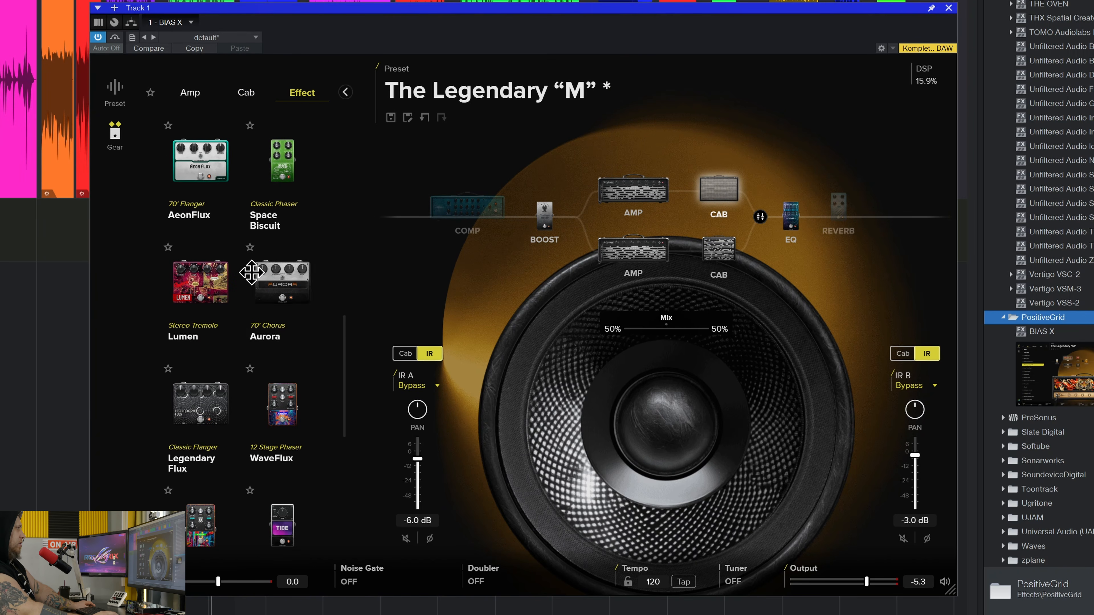
{"action": "left_click_drag", "start_coordinate": [281, 282], "coordinate": [825, 218]}
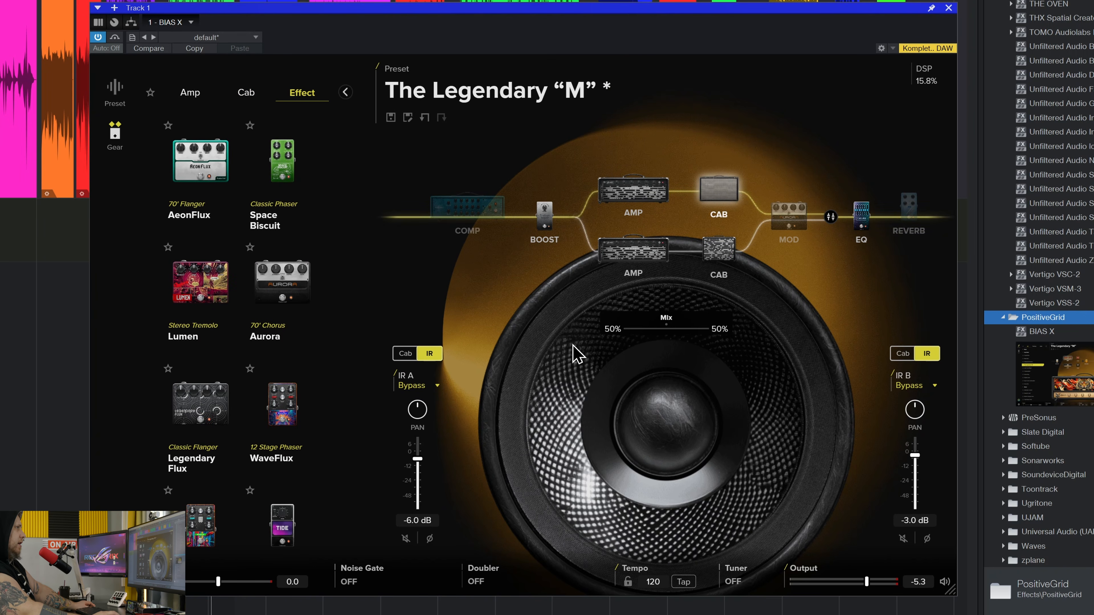
{"action": "left_click", "coordinate": [785, 223]}
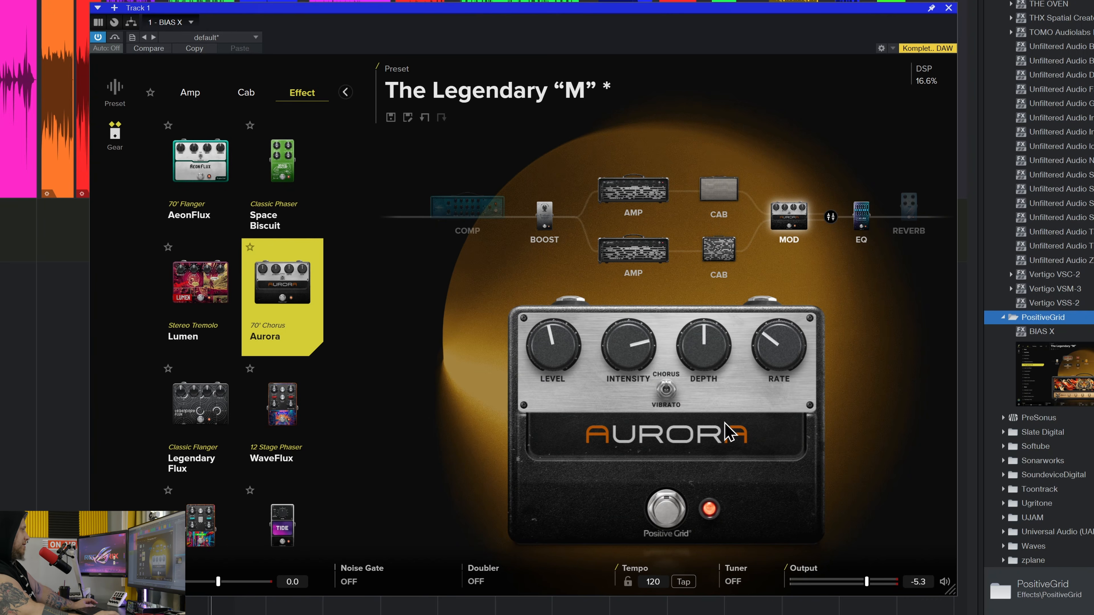
{"action": "scroll", "coordinate": [253, 360], "scroll_direction": "down", "scroll_amount": 8}
{"action": "scroll", "coordinate": [273, 383], "scroll_direction": "up", "scroll_amount": 6}
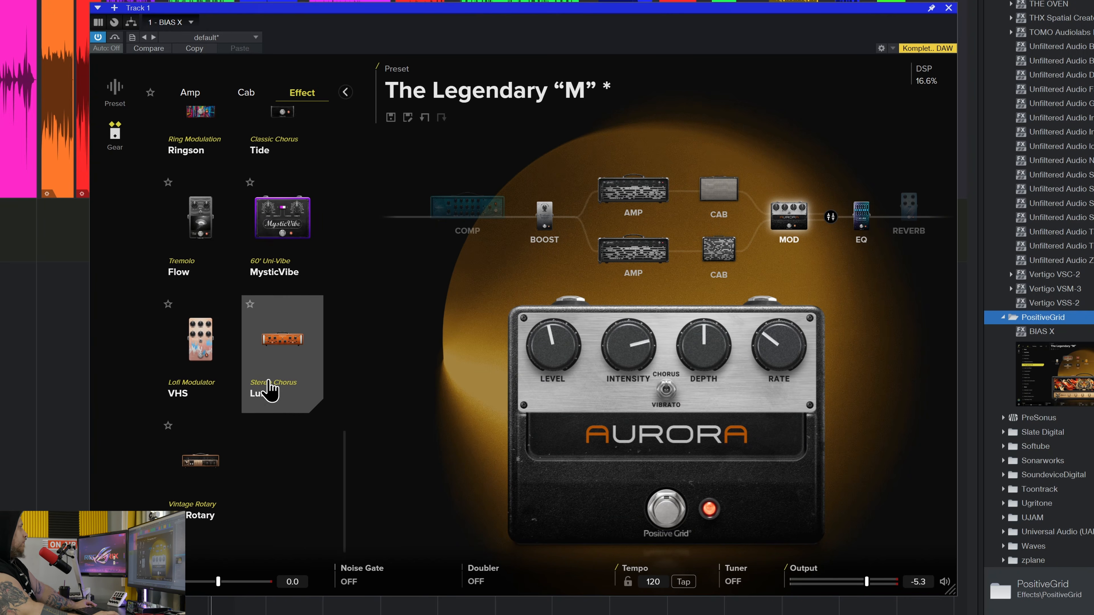
Switch the tuner on and off again, and slightly enlarge the plug-in window.
{"action": "left_click", "coordinate": [733, 582]}
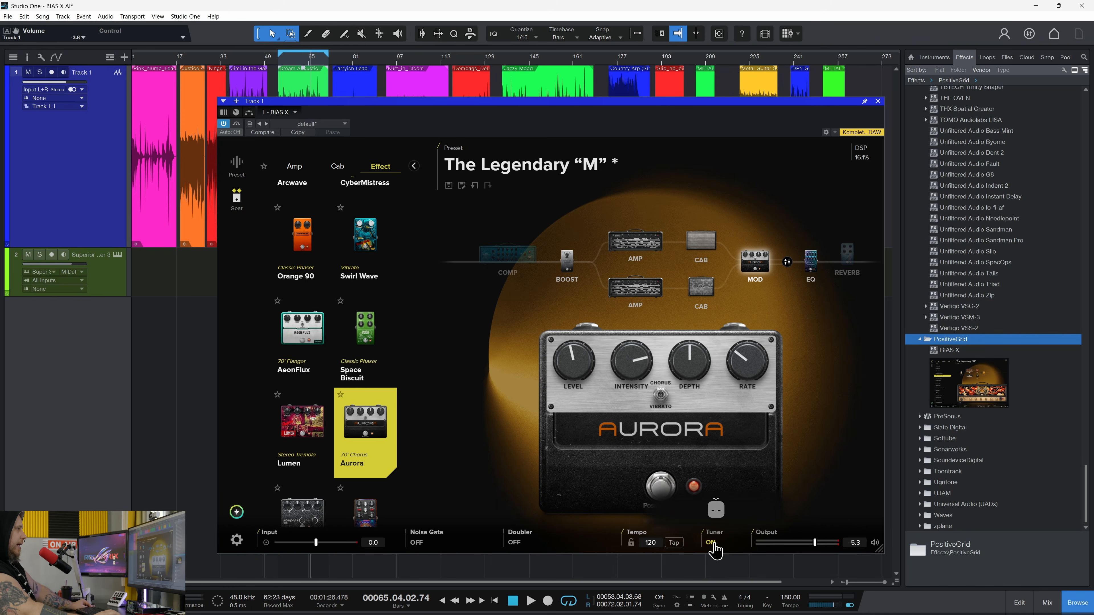
{"action": "left_click", "coordinate": [712, 543]}
{"action": "left_click", "coordinate": [875, 544]}
{"action": "mouse_move", "coordinate": [879, 550]}
{"action": "left_mouse_down"}
{"action": "mouse_move", "coordinate": [683, 429]}
{"action": "mouse_move", "coordinate": [915, 573]}
{"action": "mouse_move", "coordinate": [882, 551]}
{"action": "left_mouse_up"}
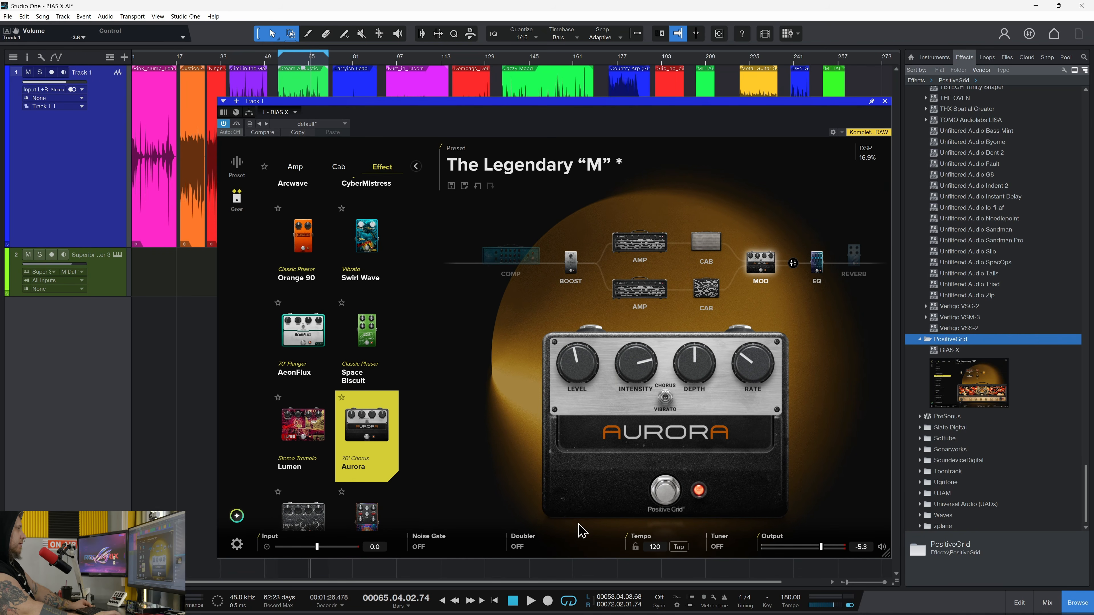
Try out the noise gate and doubler switches, turning each one back off.
{"action": "left_click", "coordinate": [419, 547]}
{"action": "left_click", "coordinate": [416, 547]}
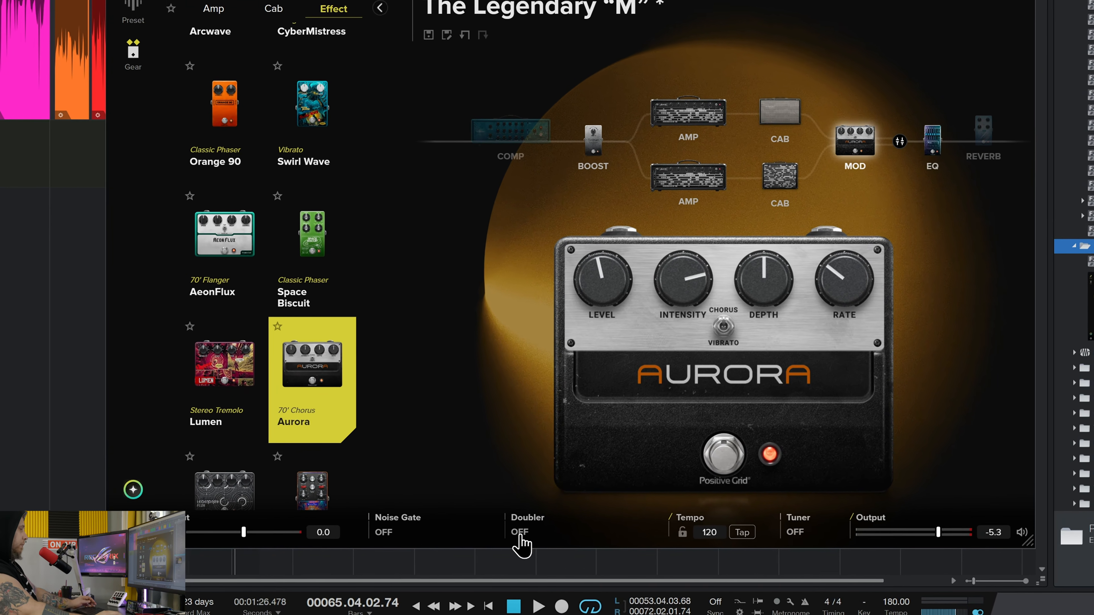
{"action": "left_click", "coordinate": [516, 547]}
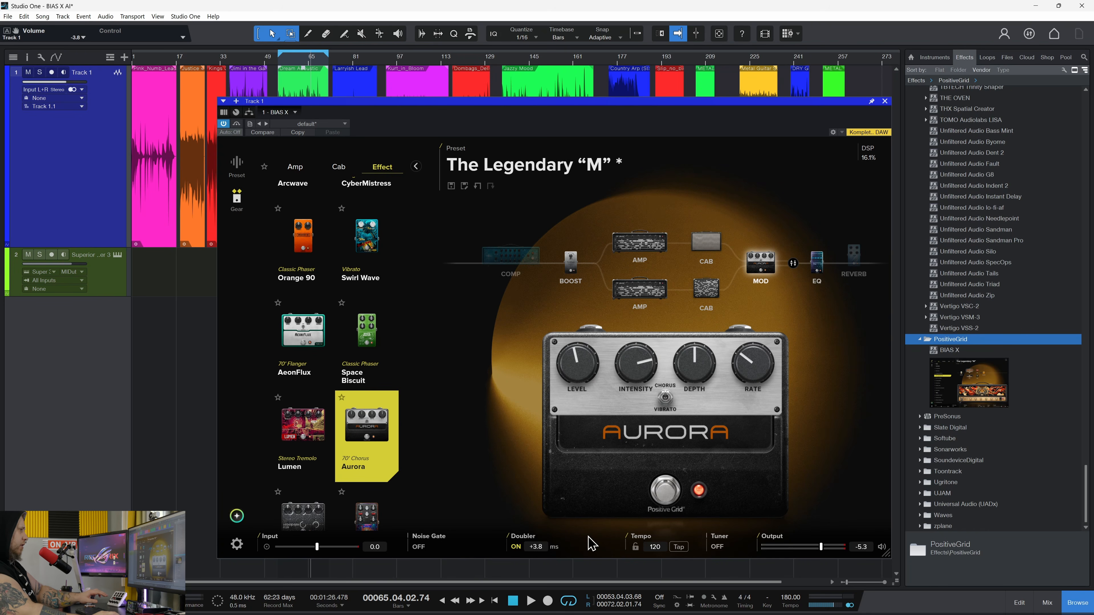
{"action": "left_click", "coordinate": [515, 547]}
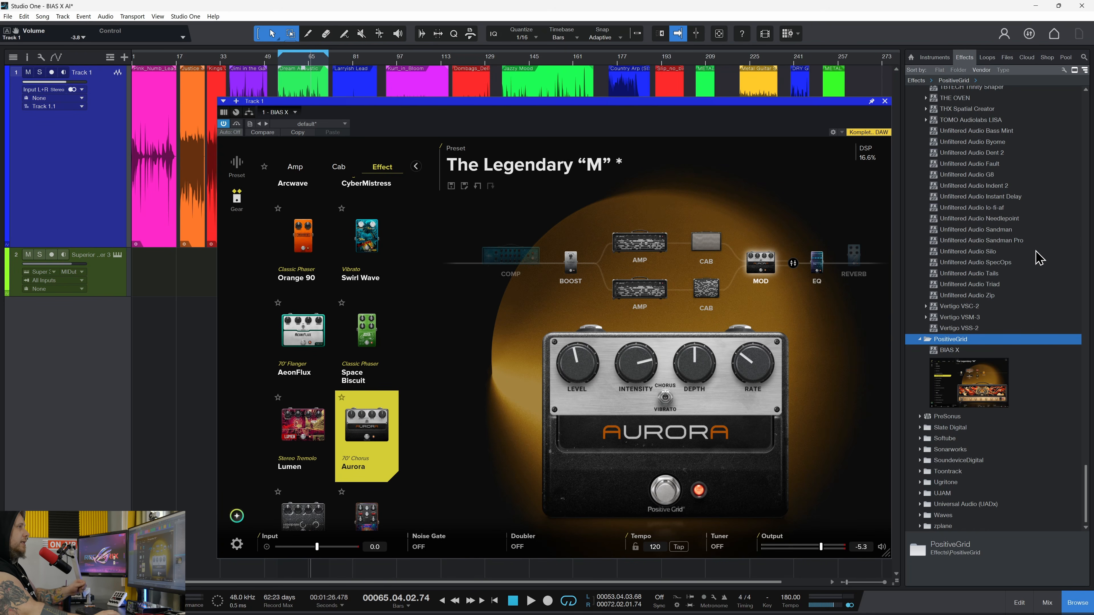
{"action": "scroll", "coordinate": [1005, 289], "scroll_direction": "up", "scroll_amount": 7}
{"action": "scroll", "coordinate": [990, 302], "scroll_direction": "down", "scroll_amount": 8}
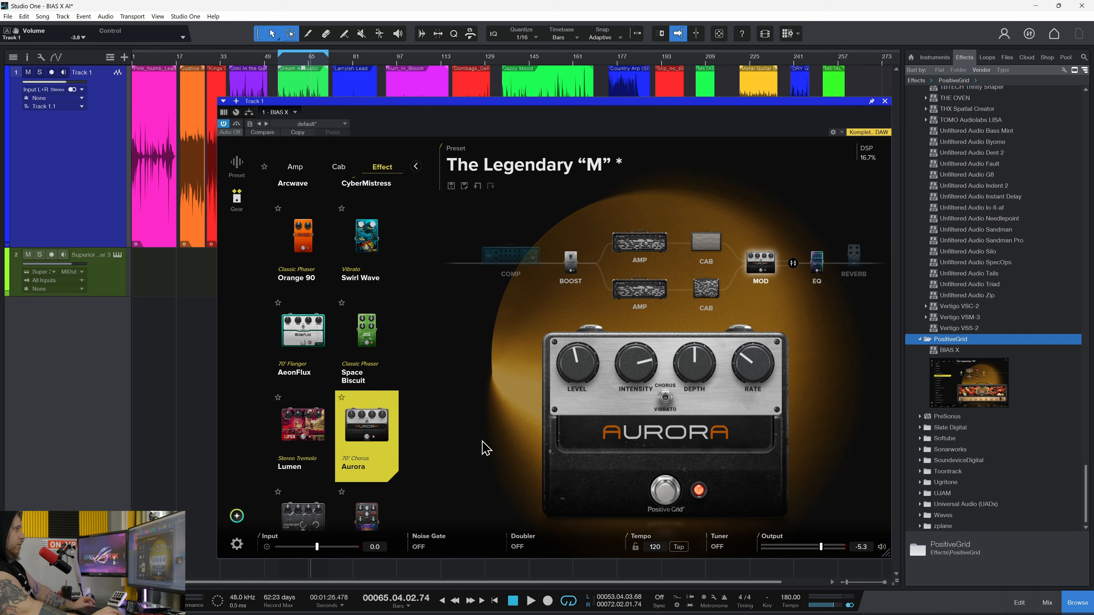
{"action": "left_click", "coordinate": [236, 165]}
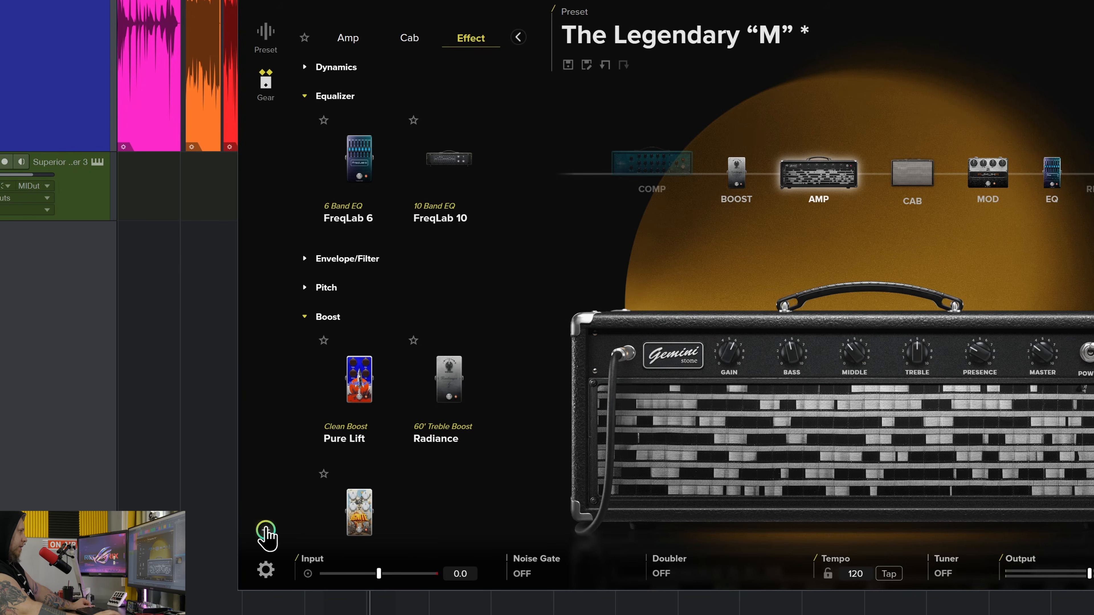
Ask the AI assistant "give me a clean tone that is dreamy" and load the suggested Dreamy Cleanscape tone.
{"action": "left_click", "coordinate": [236, 516]}
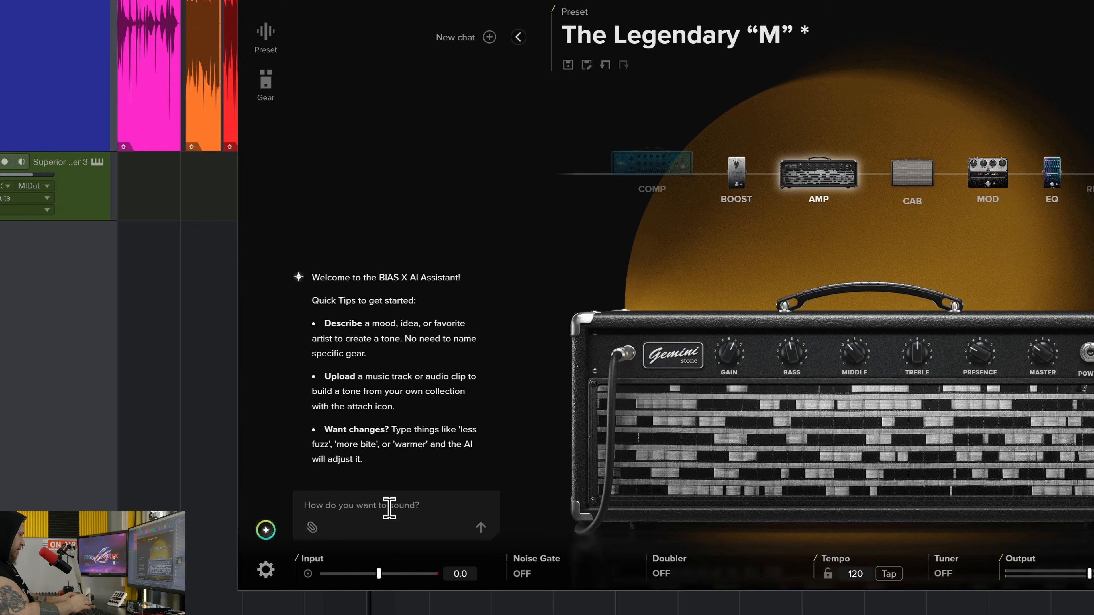
{"action": "type", "text": "give me a clean tone that is dreamy"}
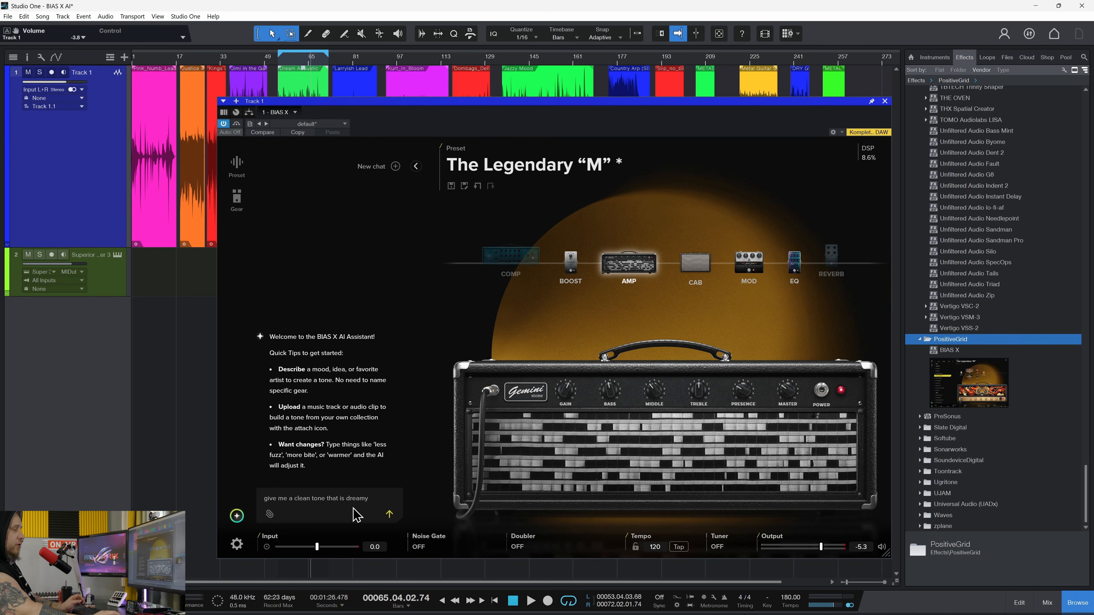
{"action": "left_click", "coordinate": [389, 515]}
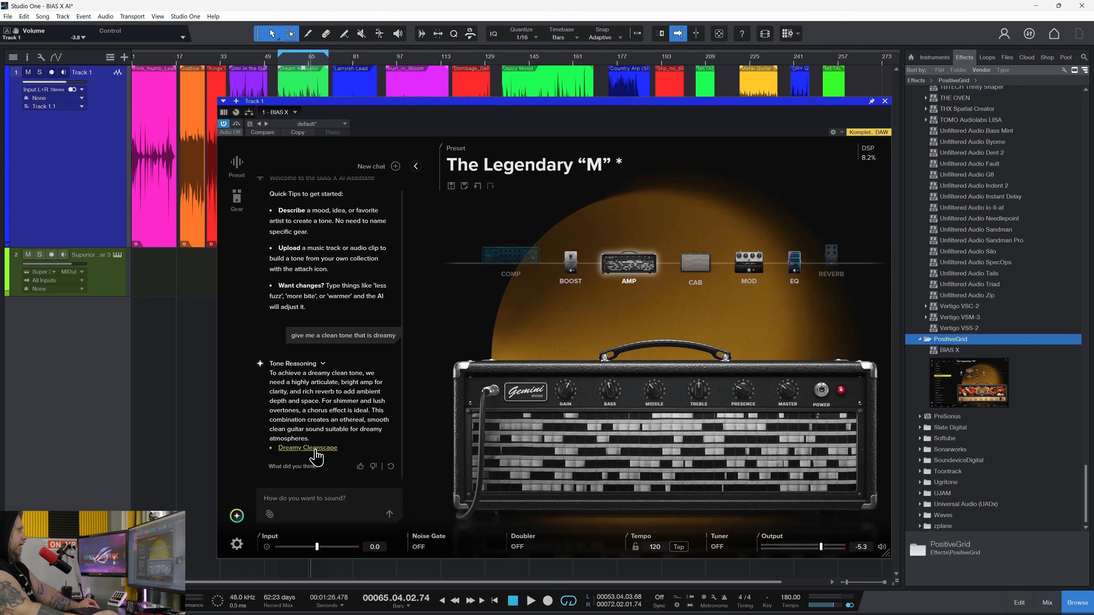
{"action": "left_click", "coordinate": [354, 405]}
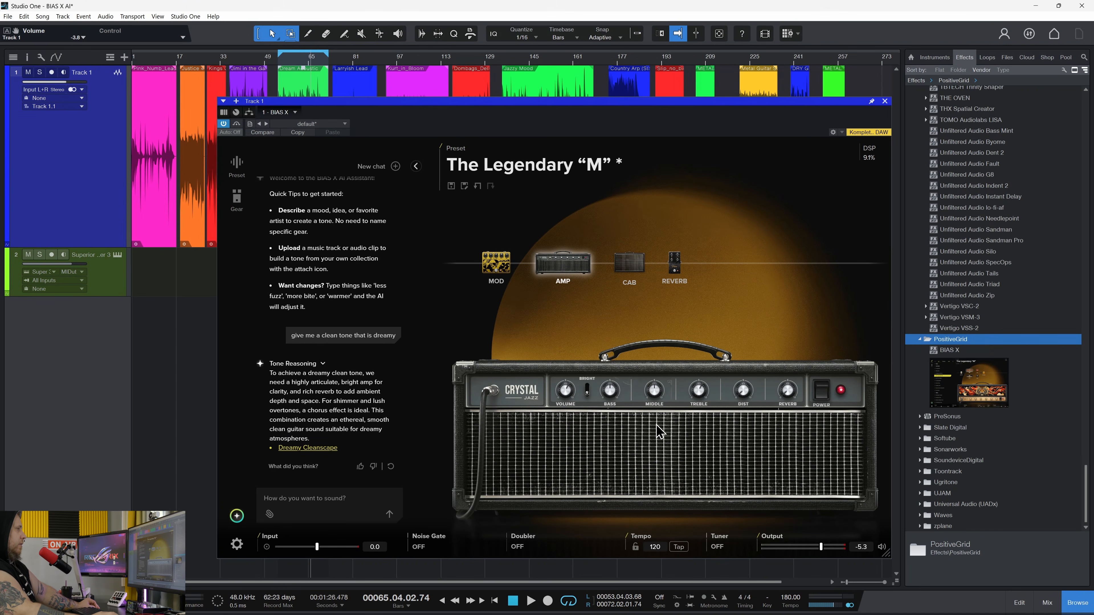
Inspect the modulation, cab and reverb devices of the Dreamy Cleanscape chain, ending on the amp.
{"action": "left_click", "coordinate": [496, 263]}
{"action": "left_click", "coordinate": [629, 262]}
{"action": "left_click", "coordinate": [673, 270]}
{"action": "left_click", "coordinate": [562, 264]}
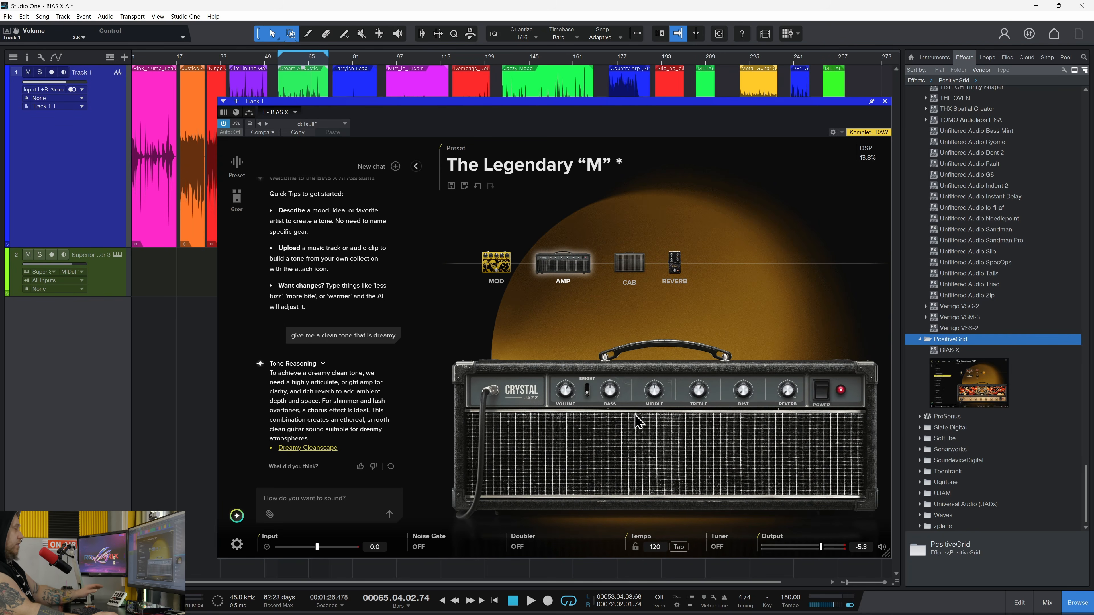
Audition the dreamy clean tone on the green clip, lowering the output level to -7.5 during playback.
{"action": "scroll", "coordinate": [263, 72], "scroll_direction": "up", "scroll_amount": 1}
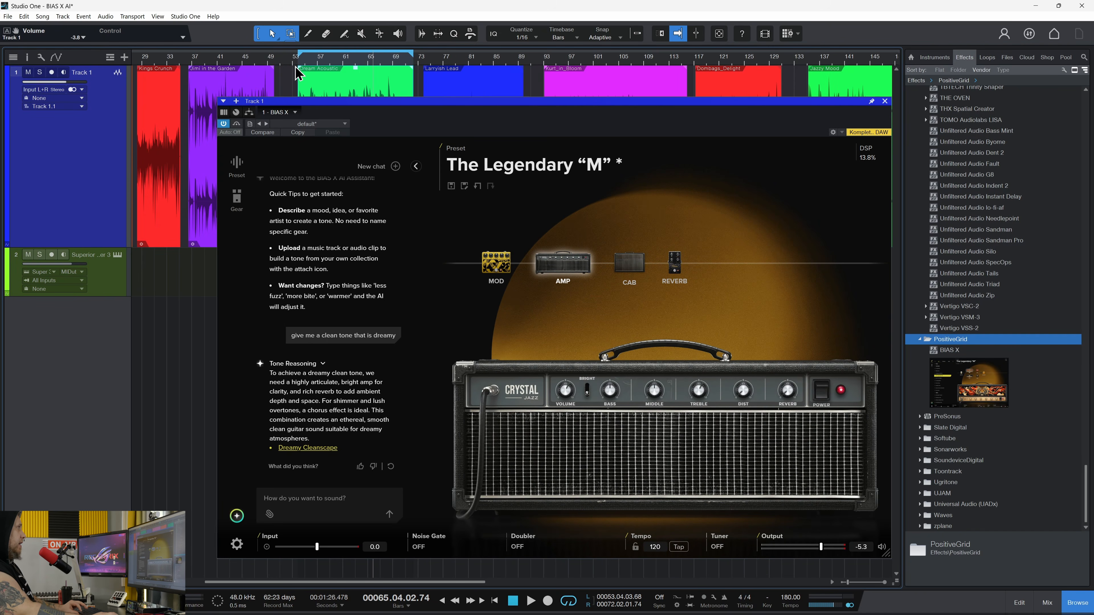
{"action": "key", "text": "space"}
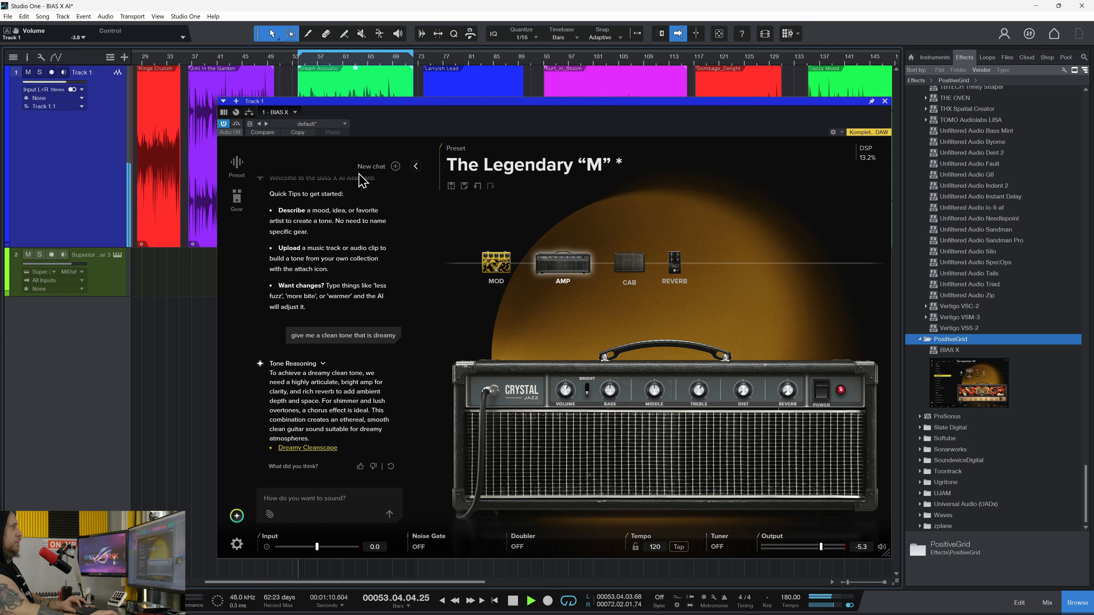
{"action": "left_click_drag", "start_coordinate": [822, 547], "coordinate": [816, 550]}
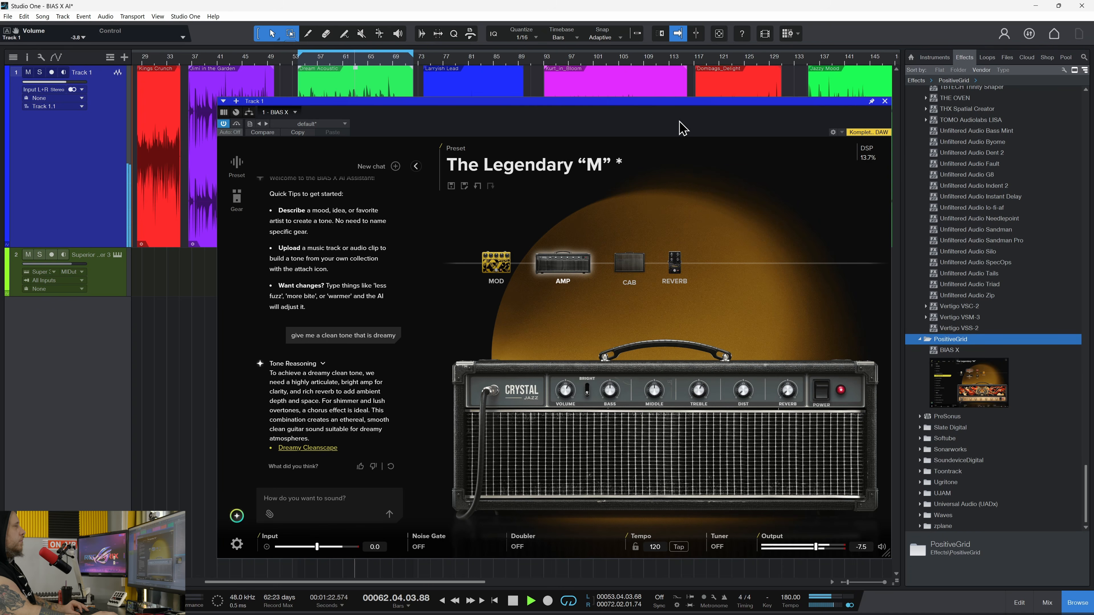
{"action": "key", "text": "space"}
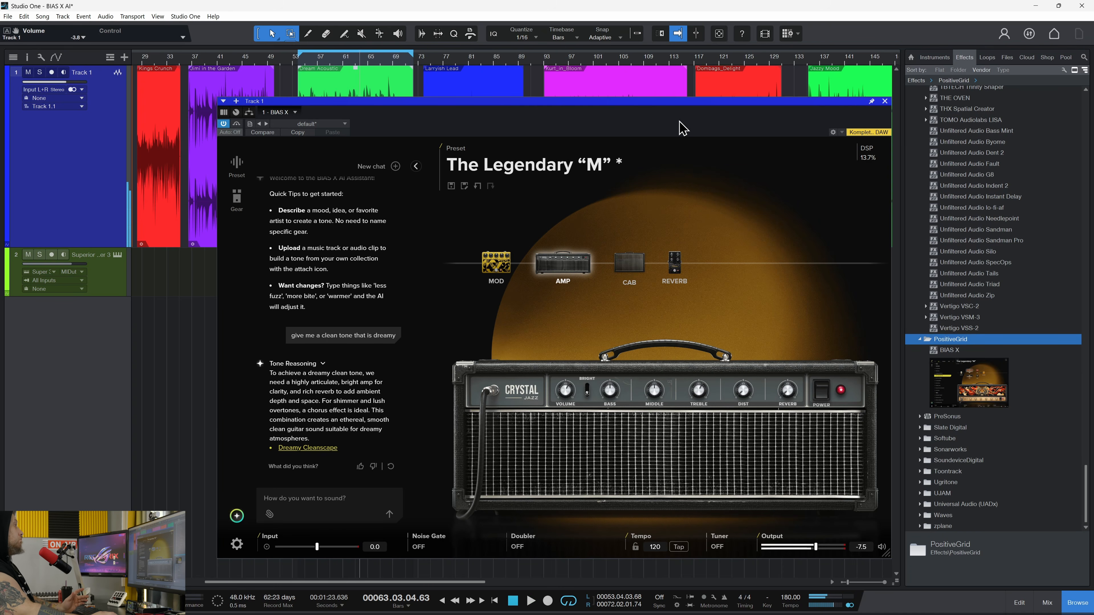
Ask the AI assistant "add delay and make it less saturated" and load the suggested Crystal Clear Ambience tone.
{"action": "left_click", "coordinate": [306, 499]}
{"action": "type", "text": "add delay and make it less satura"}
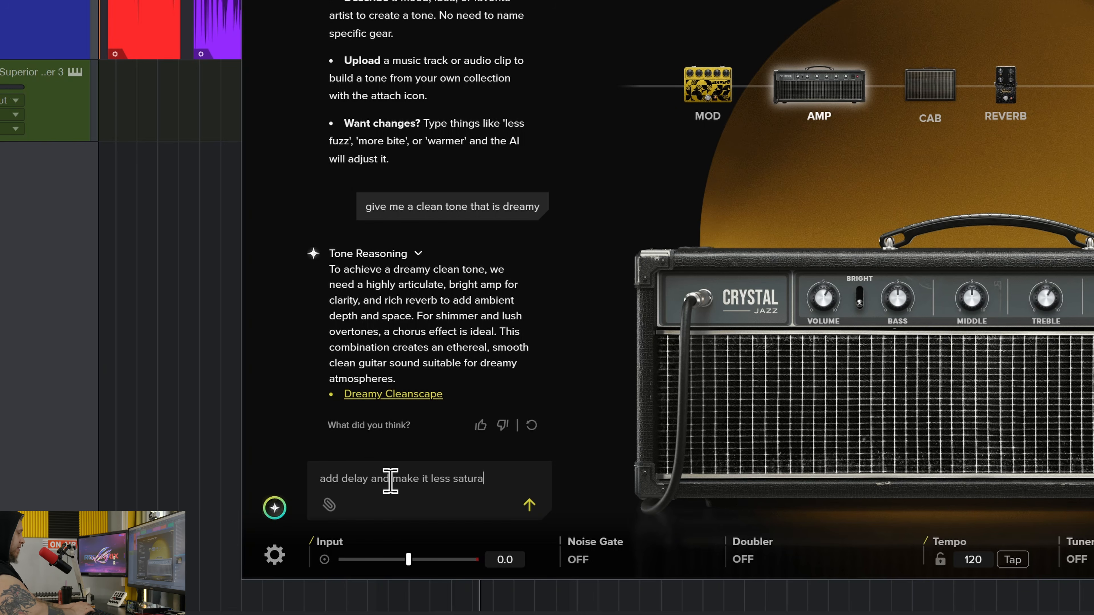
{"action": "key", "text": "Return"}
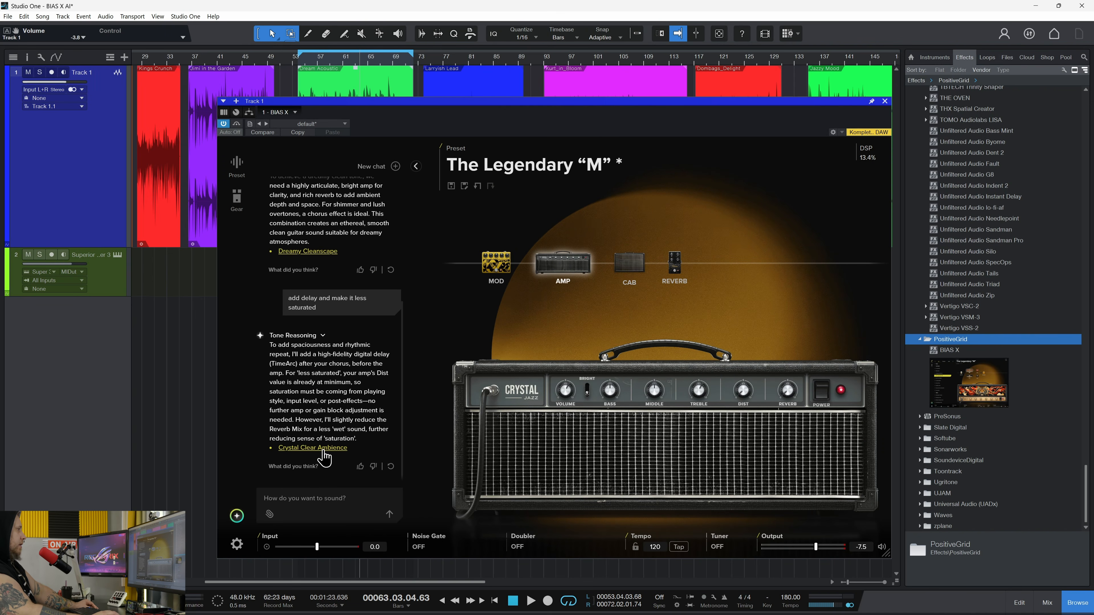
{"action": "left_click", "coordinate": [323, 449]}
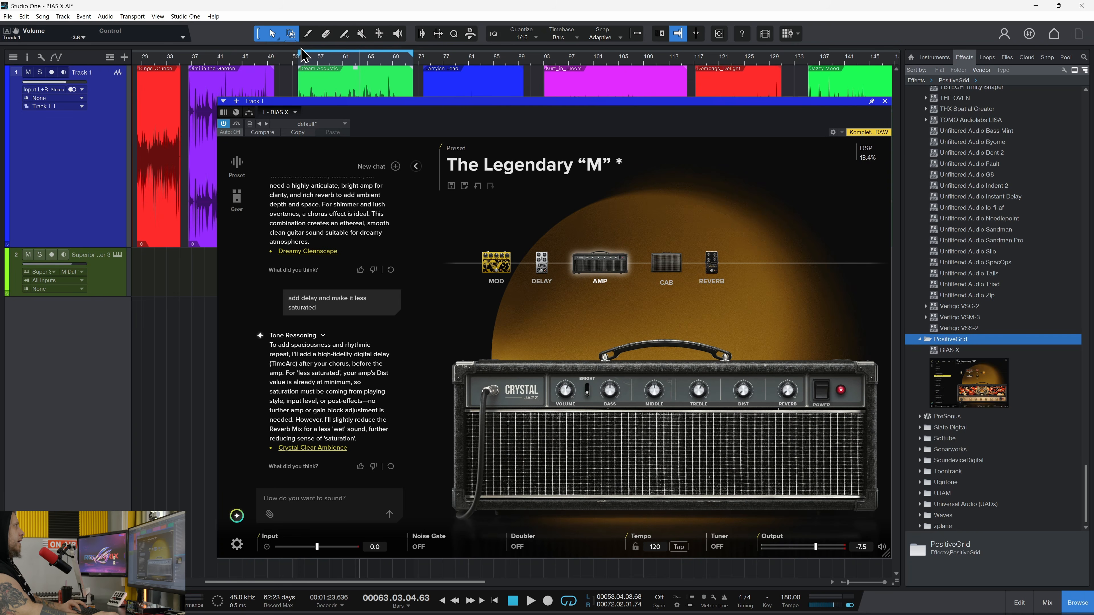
Play the green clip from its start through the new tone and try the Arcwave modulation pedal's Intensity knob.
{"action": "left_click", "coordinate": [302, 64]}
{"action": "key", "text": "space"}
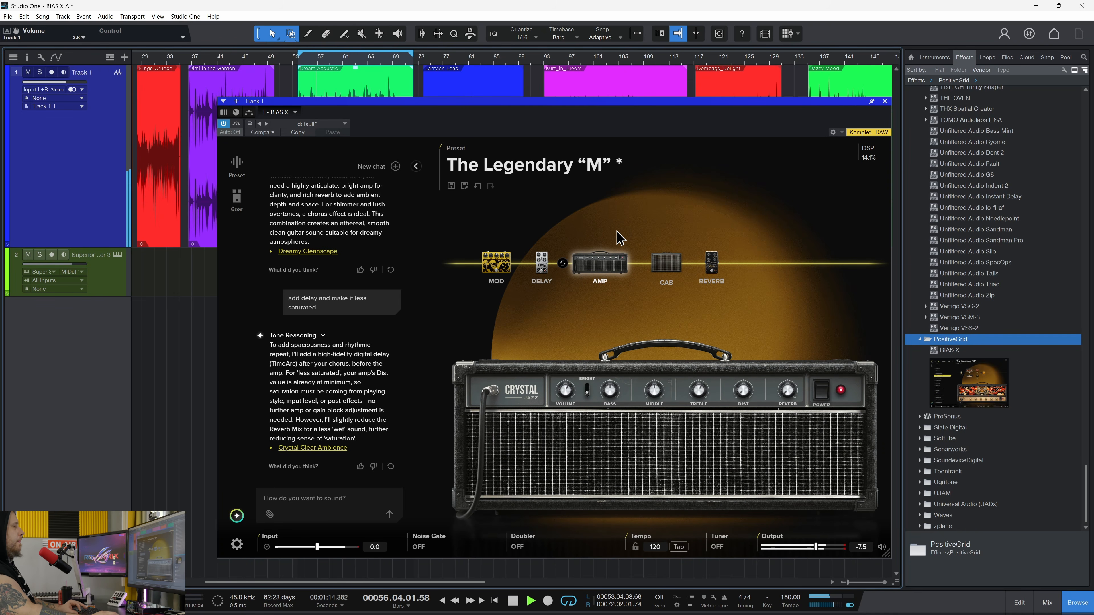
{"action": "left_click", "coordinate": [504, 274]}
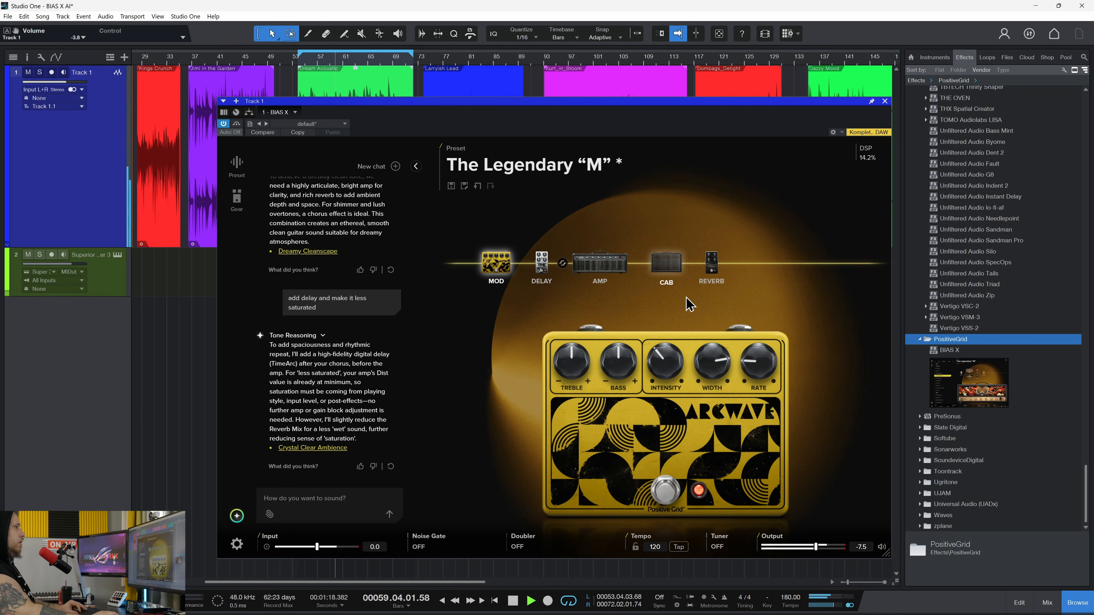
{"action": "left_click_drag", "start_coordinate": [677, 366], "coordinate": [711, 391]}
{"action": "left_click", "coordinate": [599, 264]}
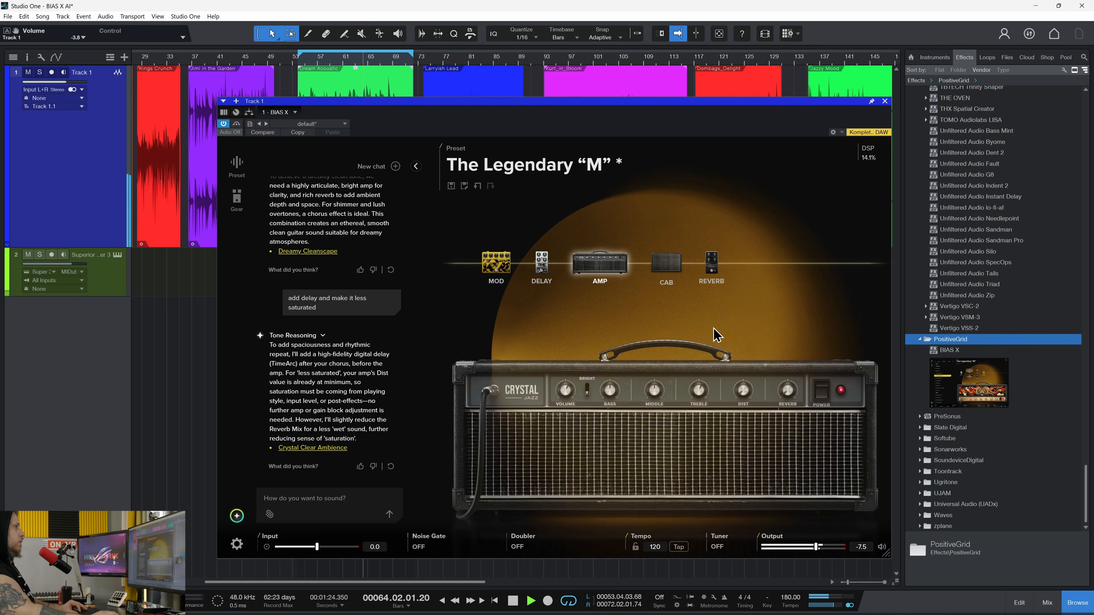
Check the reverb and delay pedals and the amp during playback, trying a reverb knob, and stop playback.
{"action": "left_click", "coordinate": [711, 264]}
{"action": "left_click_drag", "start_coordinate": [649, 360], "coordinate": [641, 369]}
{"action": "left_click", "coordinate": [542, 259]}
{"action": "left_click", "coordinate": [600, 260]}
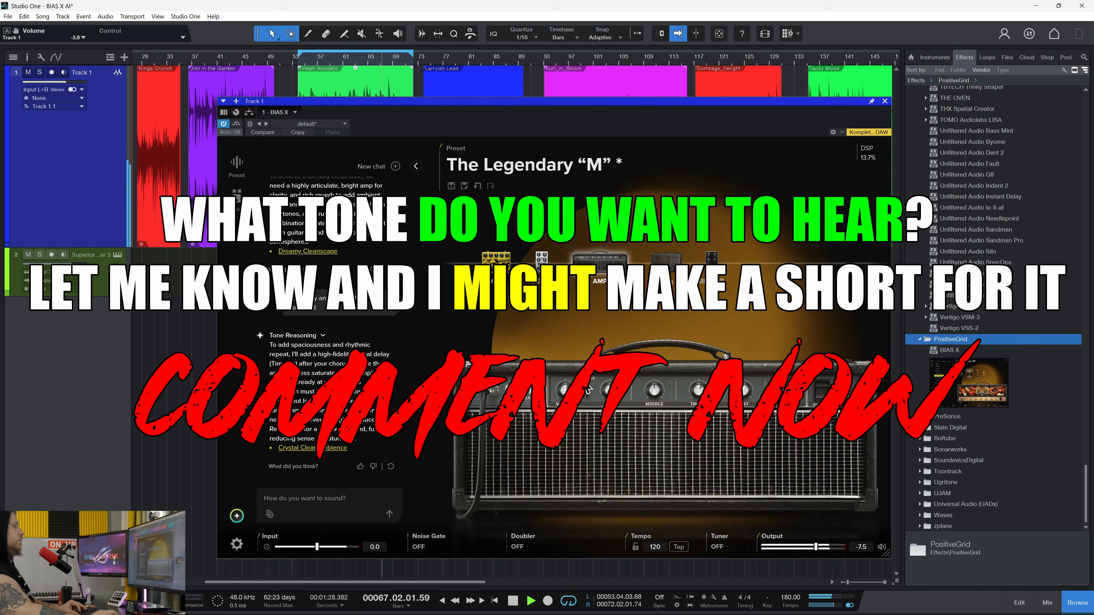
{"action": "key", "text": "space"}
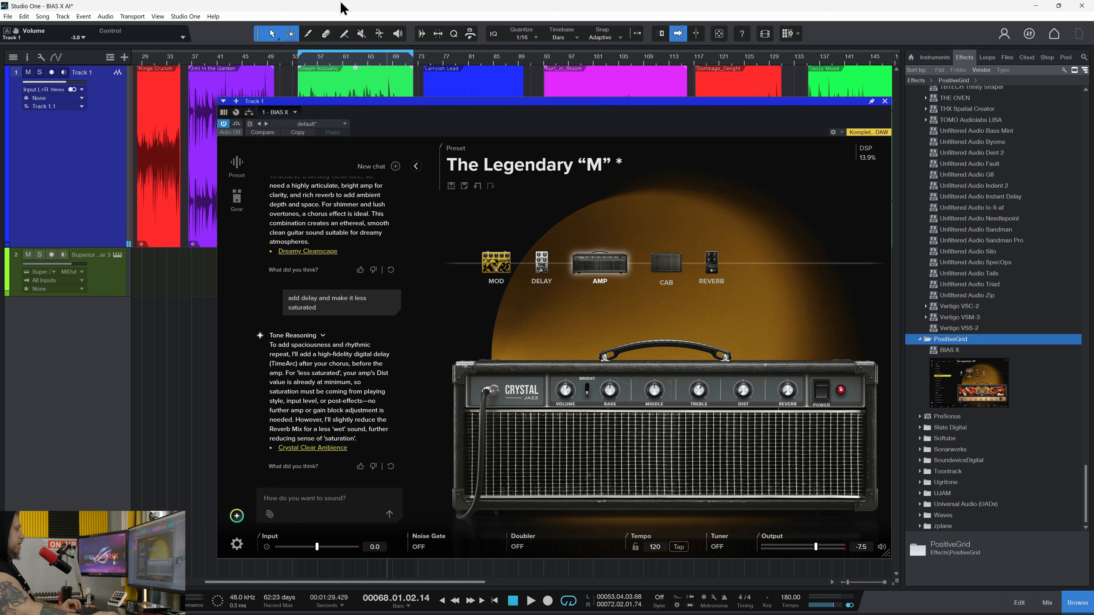
Place the playback cursor at the start of the Jimi in the Garden clip and start a new assistant chat.
{"action": "key", "text": "Home"}
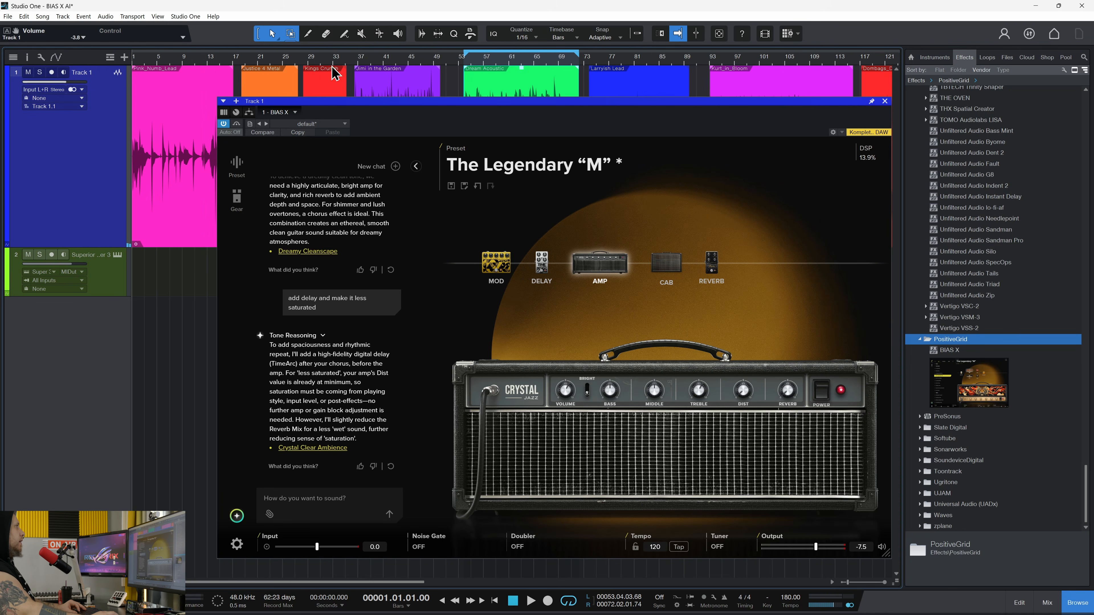
{"action": "left_click", "coordinate": [360, 60]}
{"action": "left_click", "coordinate": [335, 506]}
{"action": "left_click", "coordinate": [395, 166]}
{"action": "left_click", "coordinate": [636, 389]}
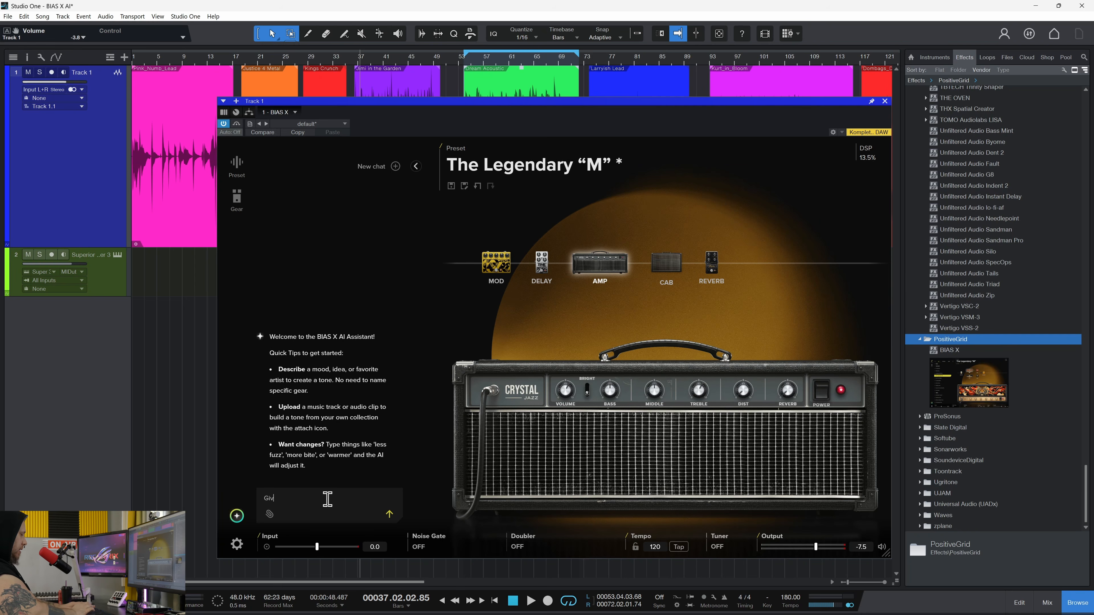
Ask the AI assistant "Give me a Hendrix sound" and load the suggested Hendrix Vibe tone.
{"action": "key", "text": "Caps_Lock"}
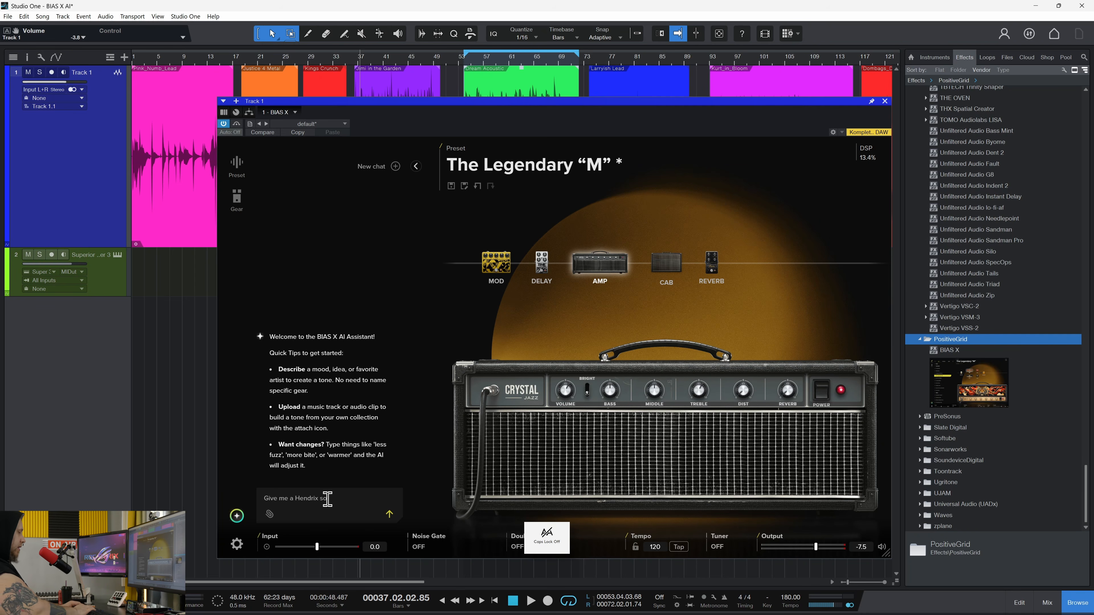
{"action": "type", "text": "und"}
{"action": "key", "text": "Return"}
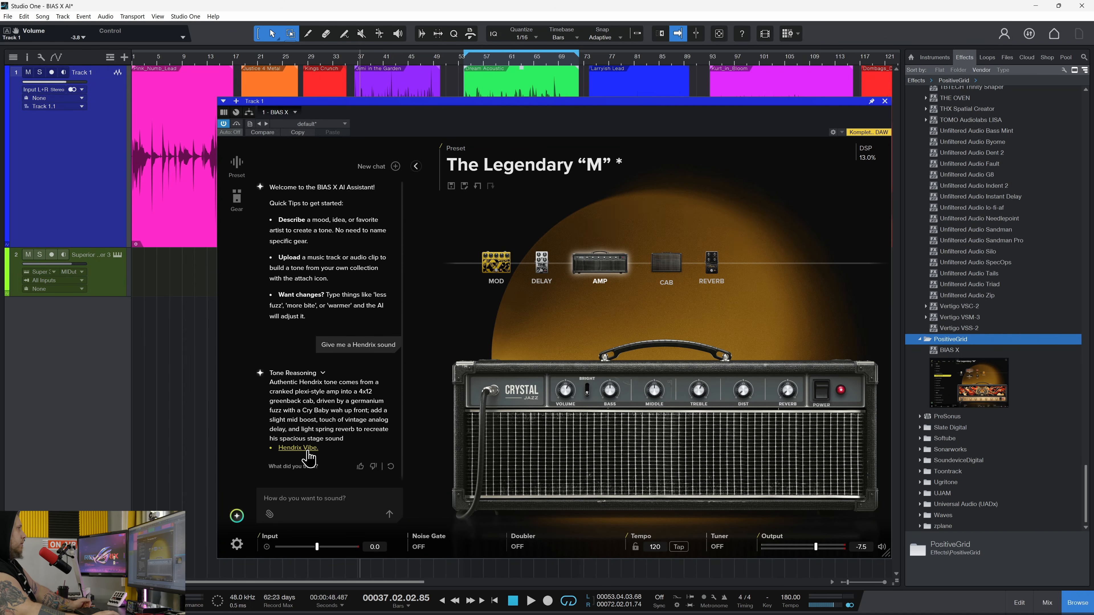
{"action": "left_click", "coordinate": [308, 455]}
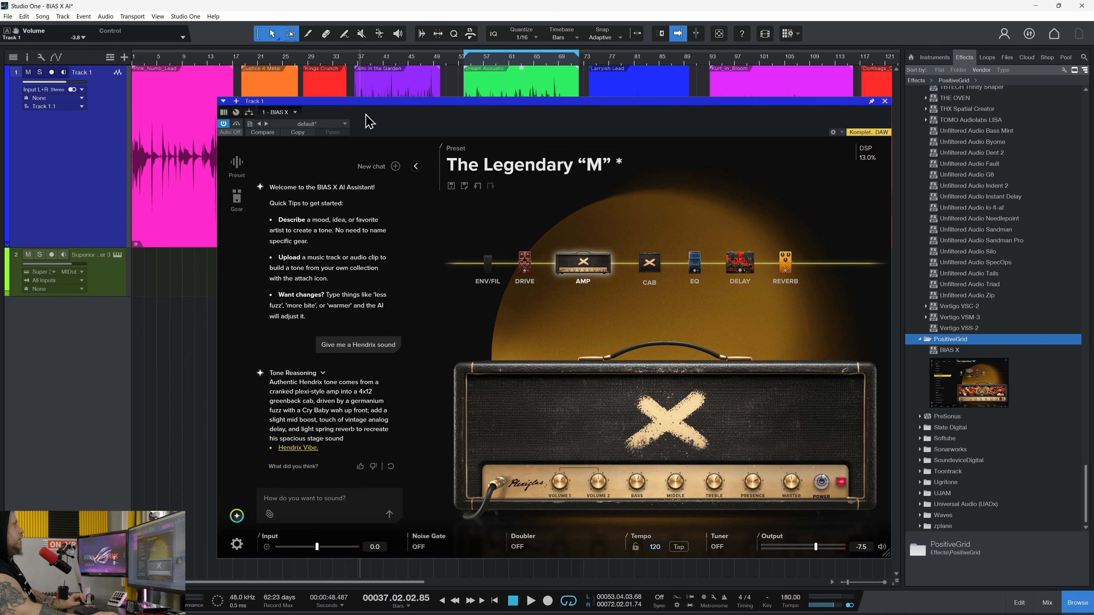
Play the Jimi in the Garden clip through the Hendrix tone and bypass the ToneCry wah pedal.
{"action": "left_click", "coordinate": [356, 61]}
{"action": "left_click_drag", "start_coordinate": [493, 119], "coordinate": [501, 94]}
{"action": "key", "text": "space"}
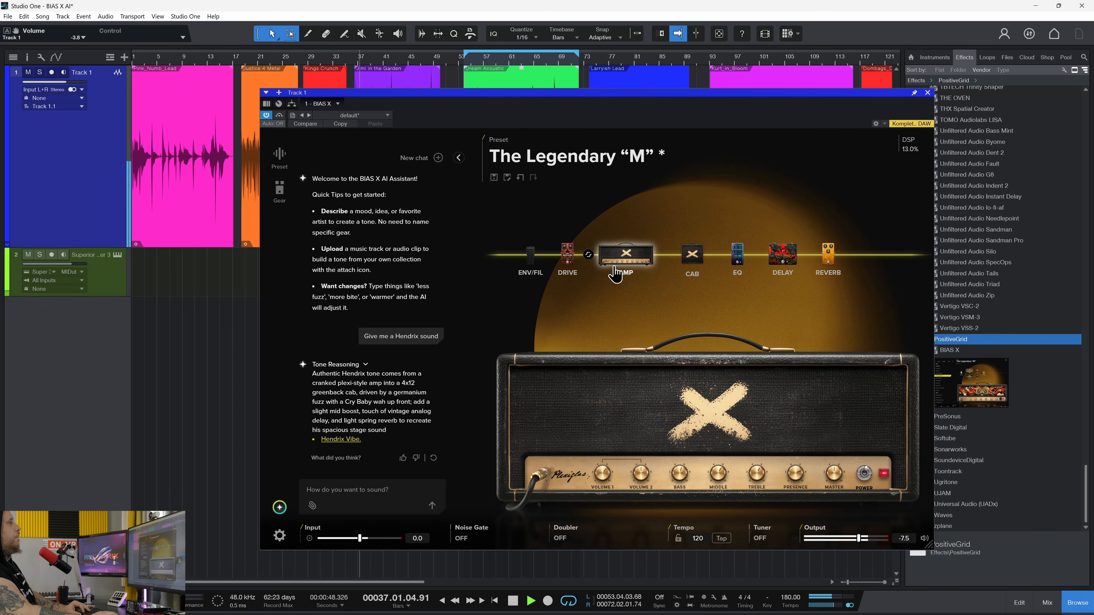
{"action": "left_click", "coordinate": [530, 258]}
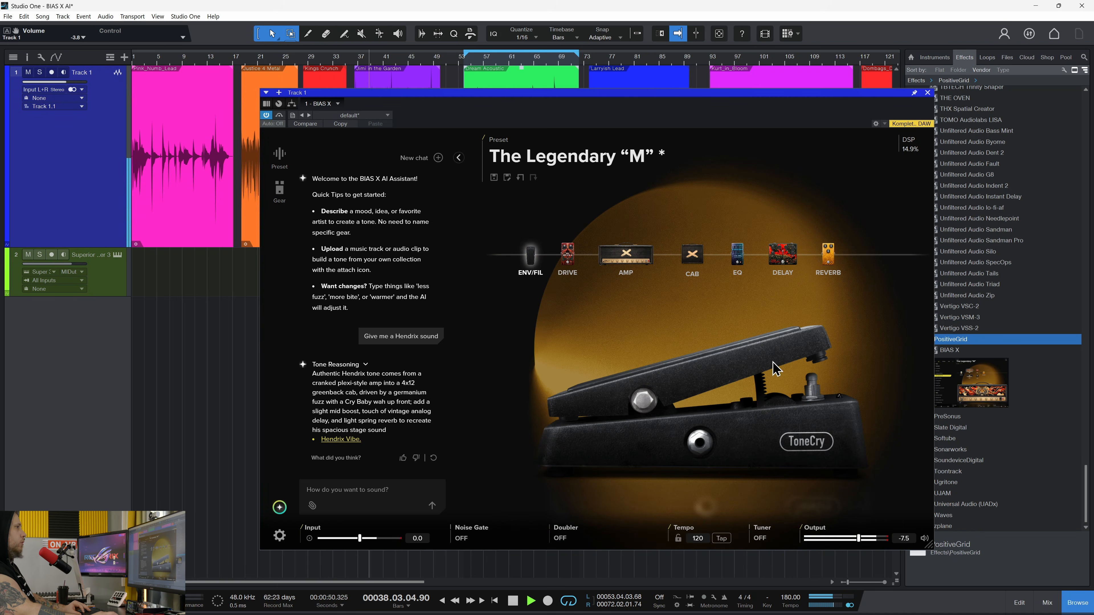
{"action": "right_click", "coordinate": [529, 254]}
{"action": "left_click", "coordinate": [551, 279]}
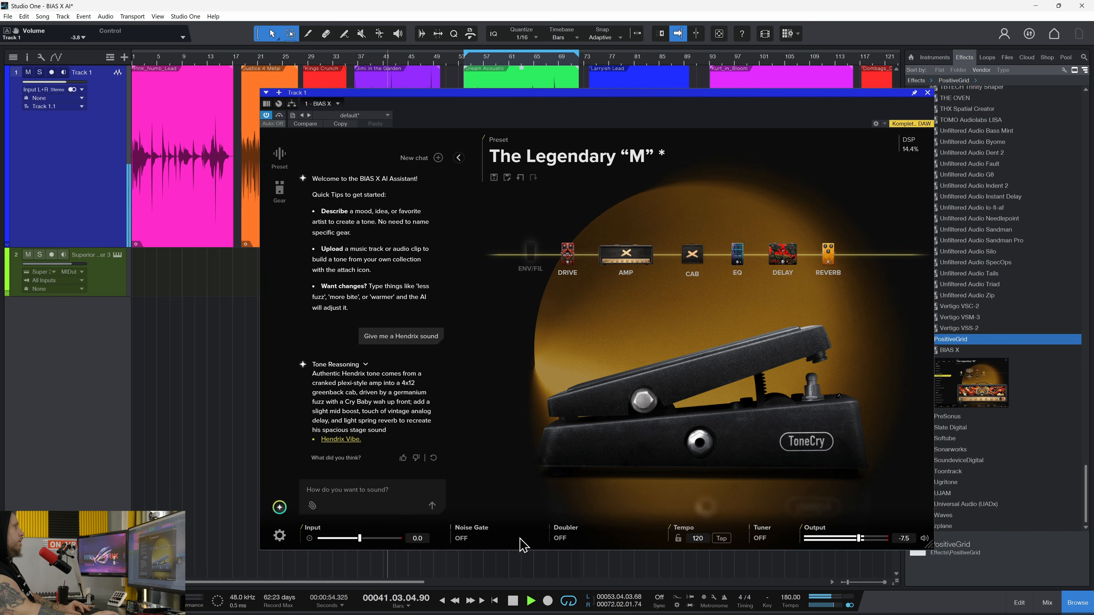
{"action": "left_click_drag", "start_coordinate": [455, 102], "coordinate": [410, 106]}
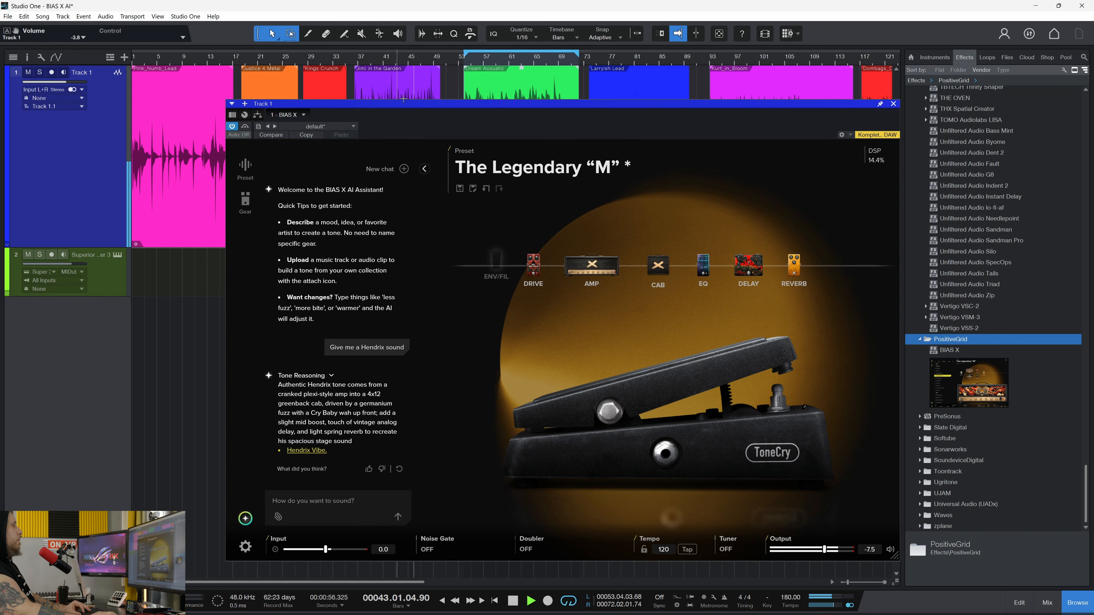
Check the amp and drive, and turn the Time Memory delay's Blend down to minimum and switch the pedal off.
{"action": "left_click", "coordinate": [591, 263]}
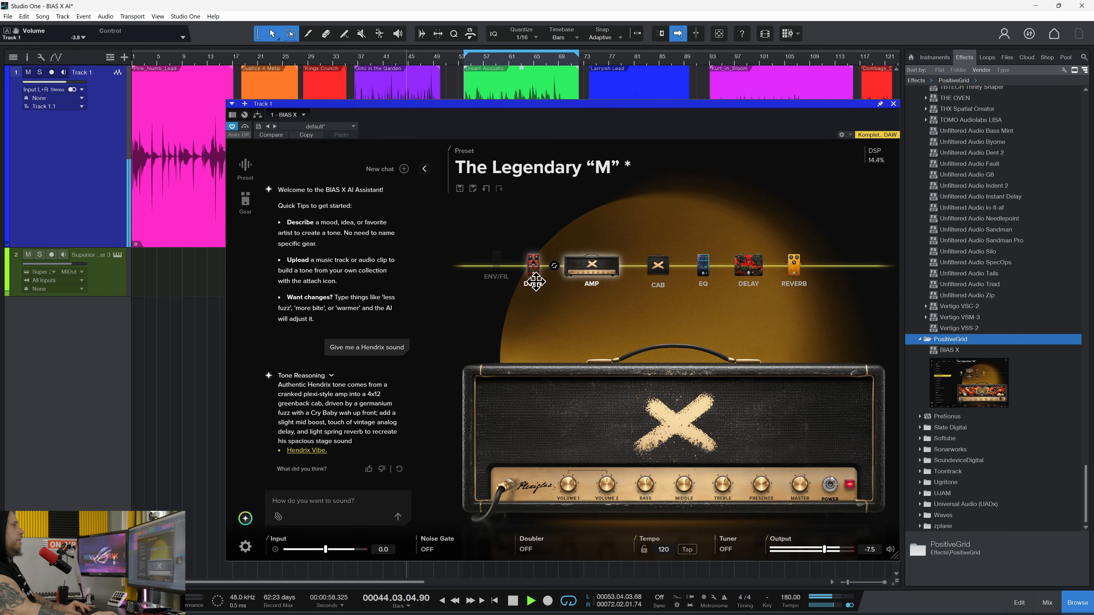
{"action": "left_click", "coordinate": [533, 265]}
{"action": "left_click", "coordinate": [749, 266]}
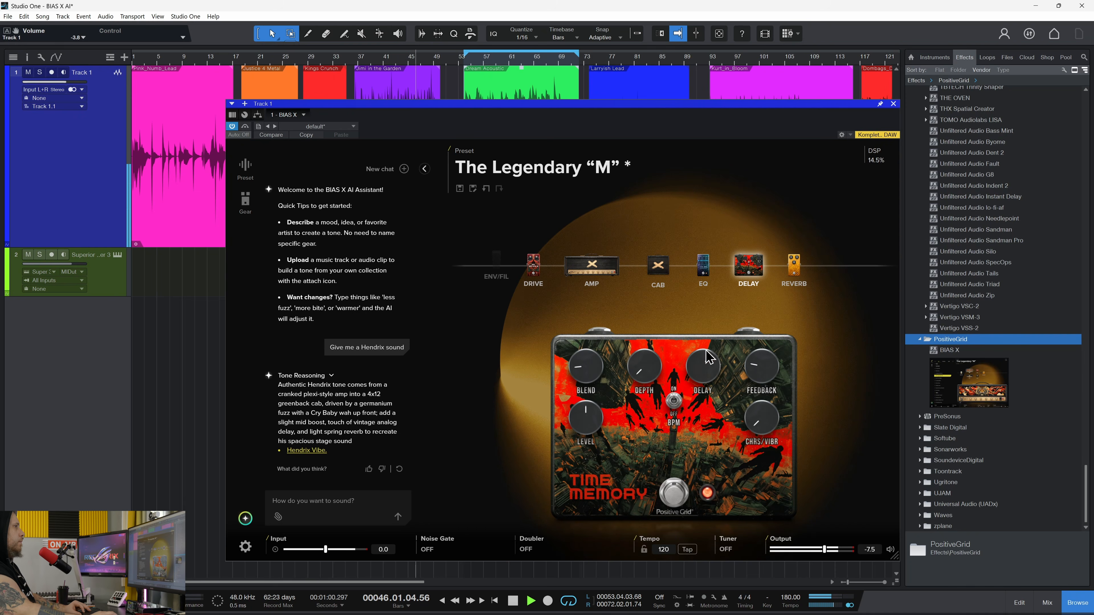
{"action": "key", "text": "space"}
{"action": "mouse_move", "coordinate": [582, 371]}
{"action": "left_click_drag", "start_coordinate": [583, 377], "coordinate": [599, 435]}
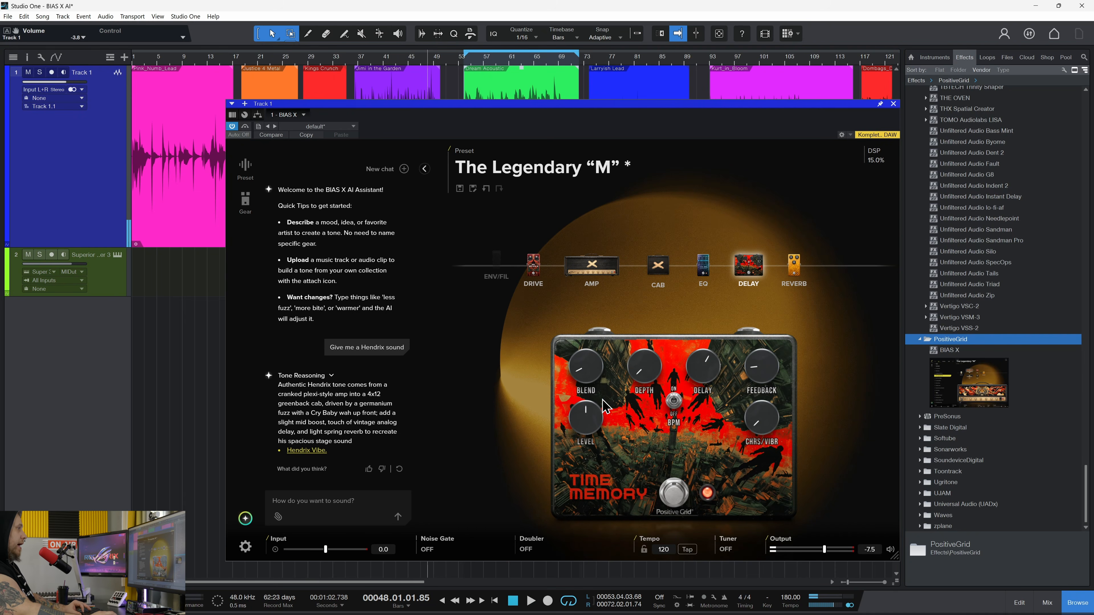
{"action": "left_click", "coordinate": [674, 499]}
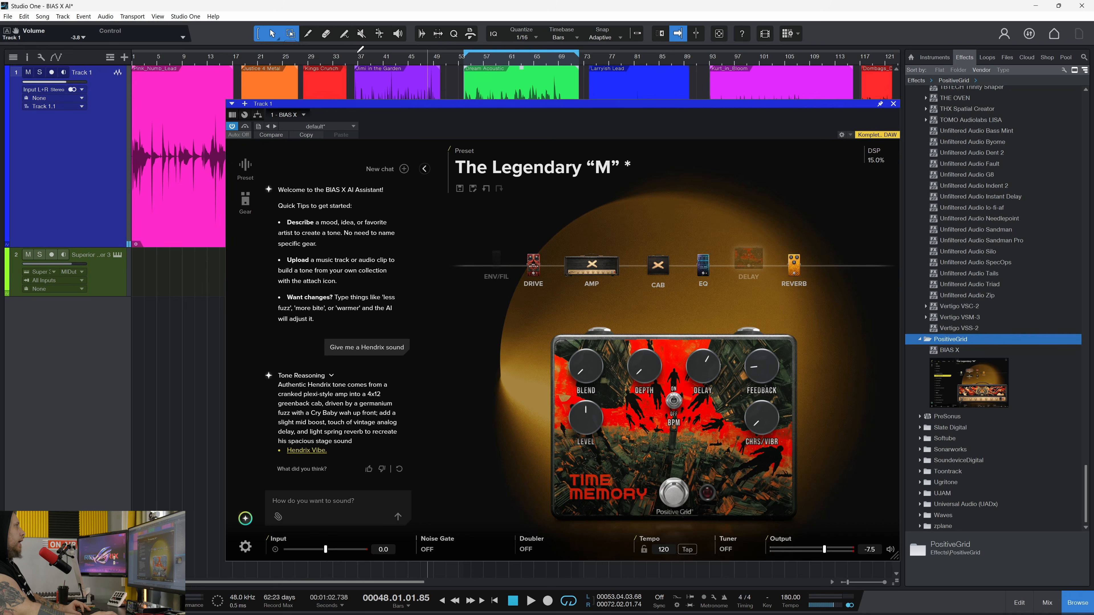
Replay the Jimi in the Garden clip without the delay while viewing the drive pedal and amp, and stop playback.
{"action": "left_click", "coordinate": [356, 59]}
{"action": "key", "text": "space"}
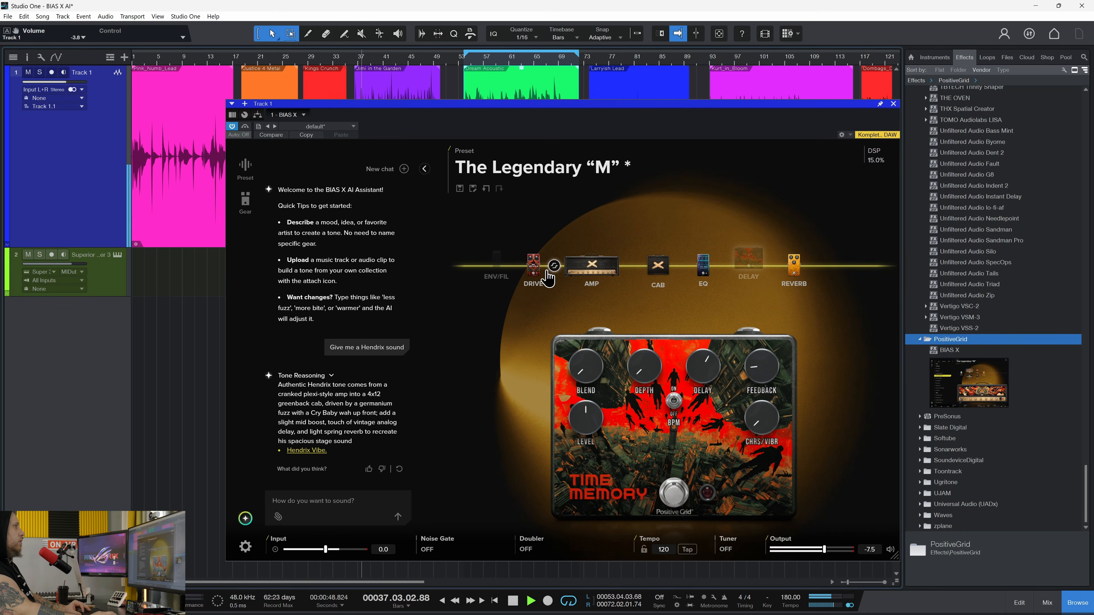
{"action": "left_click", "coordinate": [534, 266]}
{"action": "left_click", "coordinate": [592, 267]}
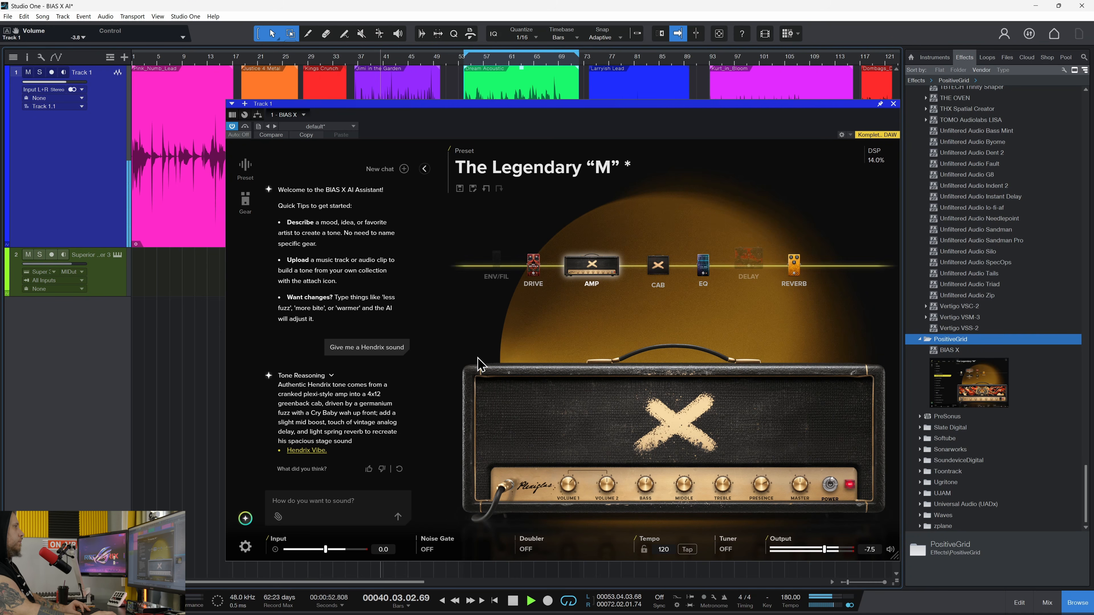
{"action": "key", "text": "space"}
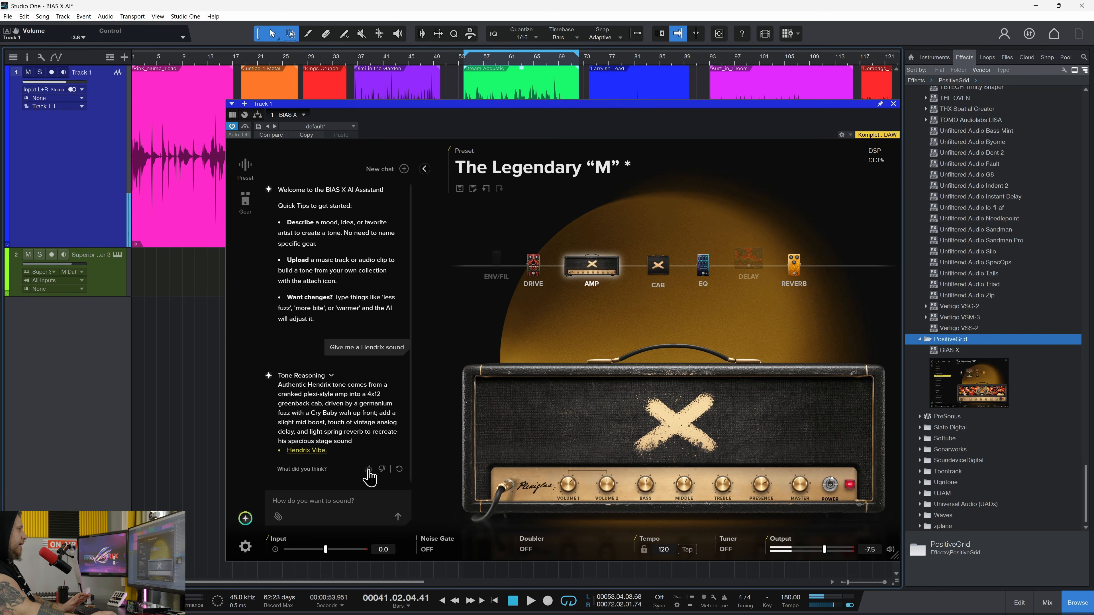
Rate the Hendrix Vibe suggestion negatively and send the assistant the message "please do mit again".
{"action": "left_click", "coordinate": [382, 469]}
{"action": "left_click", "coordinate": [348, 500]}
{"action": "type", "text": "please do mit again"}
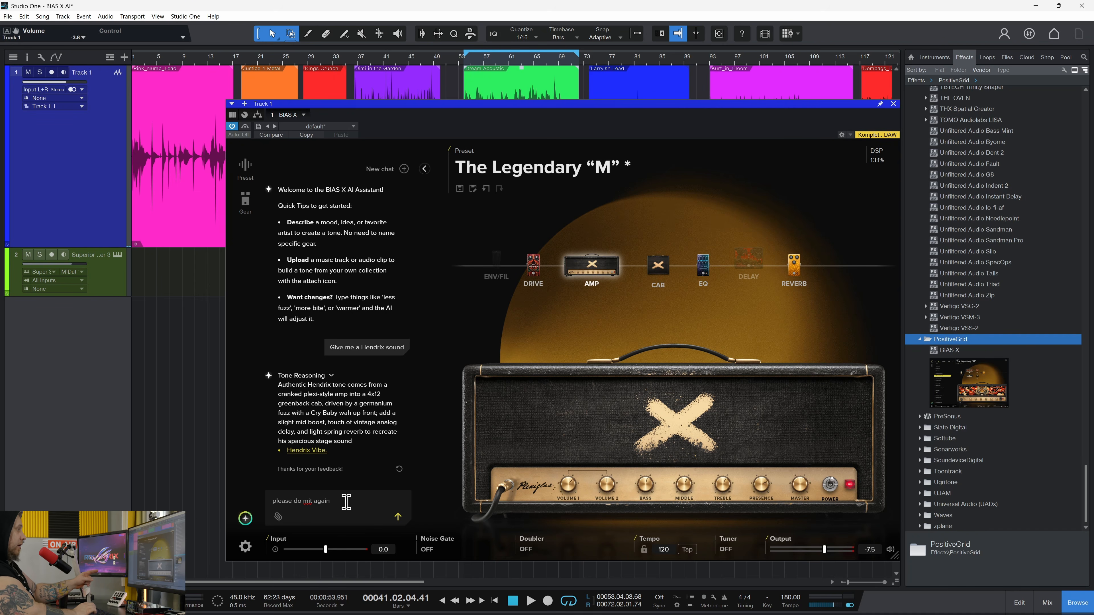
{"action": "key", "text": "Return"}
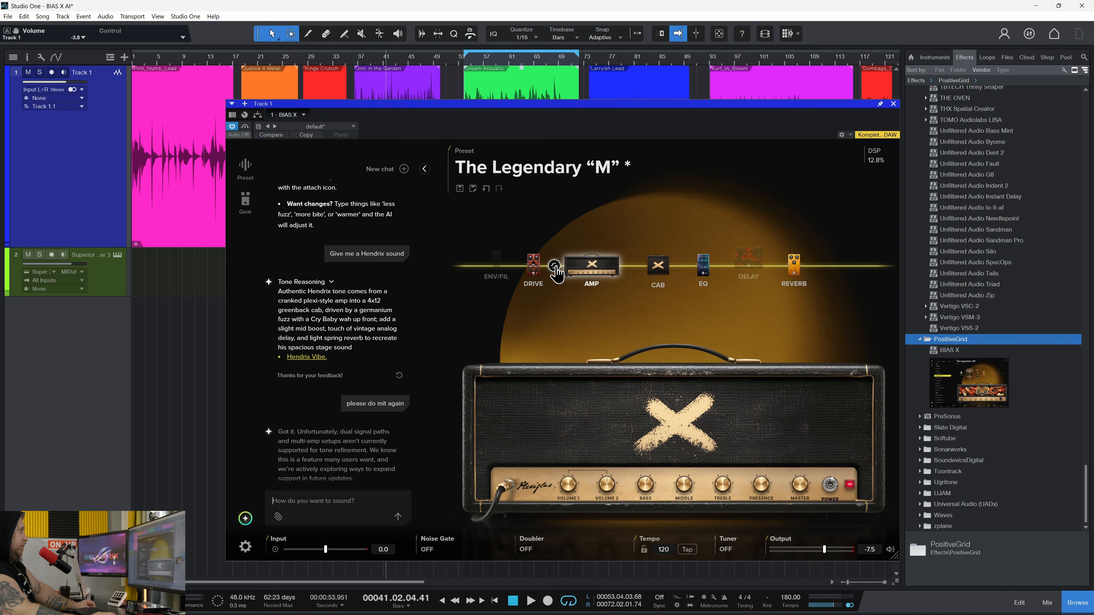
Toggle the switch between the drive and amp twice and read the rest of the assistant's reply.
{"action": "left_click", "coordinate": [556, 266]}
{"action": "left_click", "coordinate": [556, 267]}
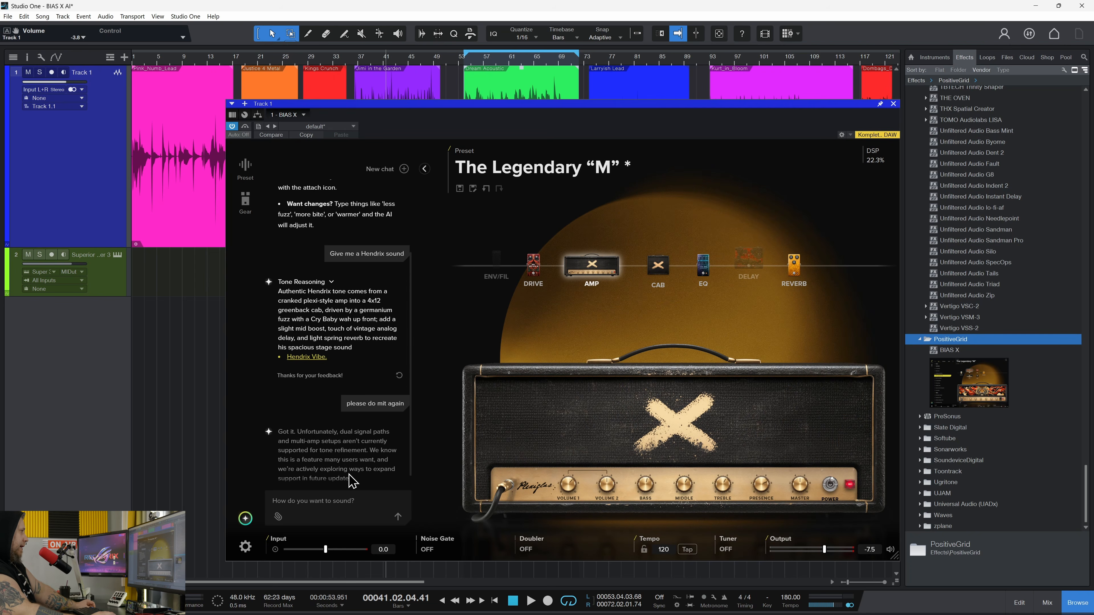
{"action": "scroll", "coordinate": [351, 479], "scroll_direction": "down", "scroll_amount": 1}
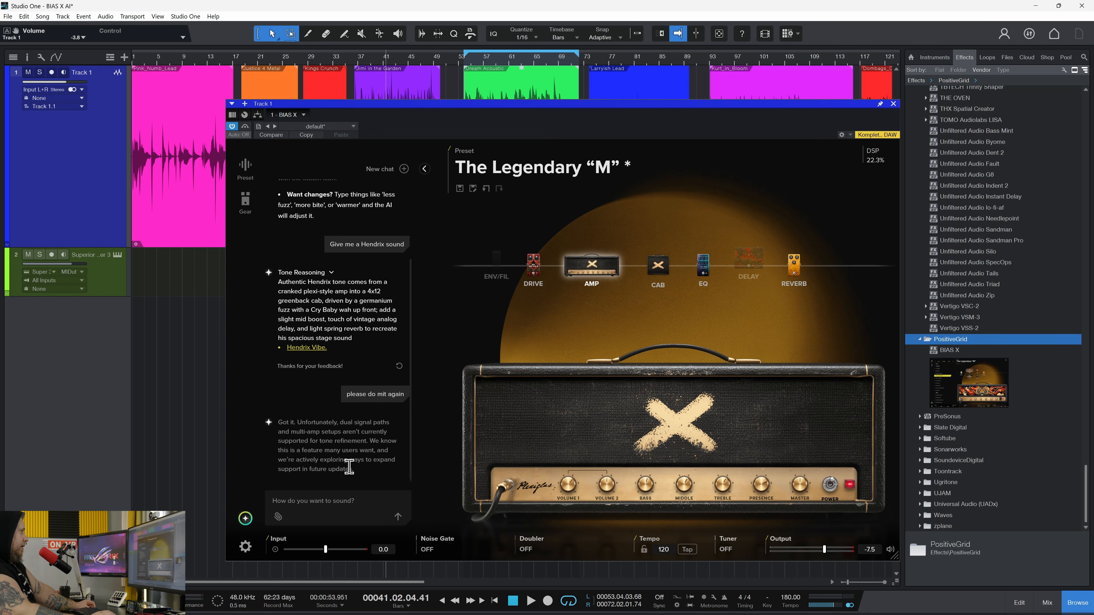
Send the assistant the message "Give me a hendrix sound for a riff" and load the new Hendrix Vibe suggestion.
{"action": "left_click", "coordinate": [338, 502]}
{"action": "type", "text": "Give me"}
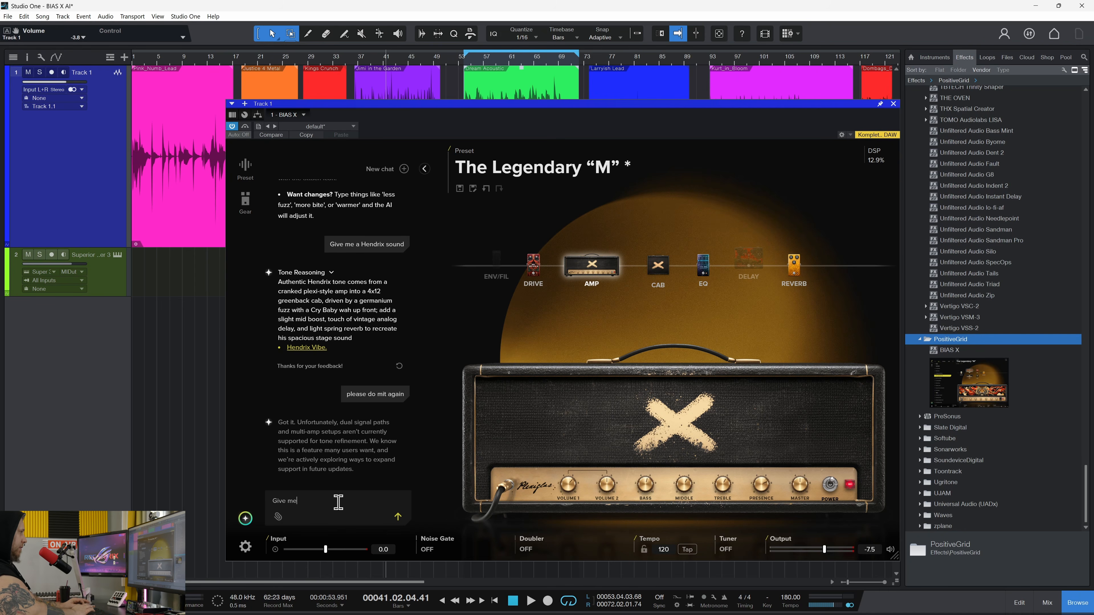
{"action": "type", "text": " a hendrix sound for a riff"}
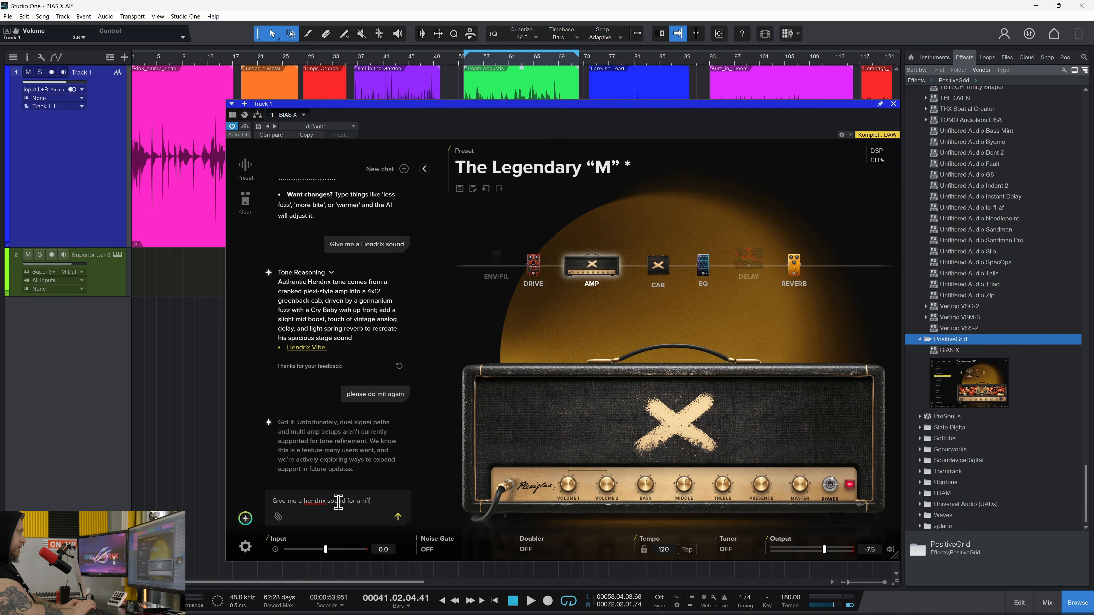
{"action": "key", "text": "Return"}
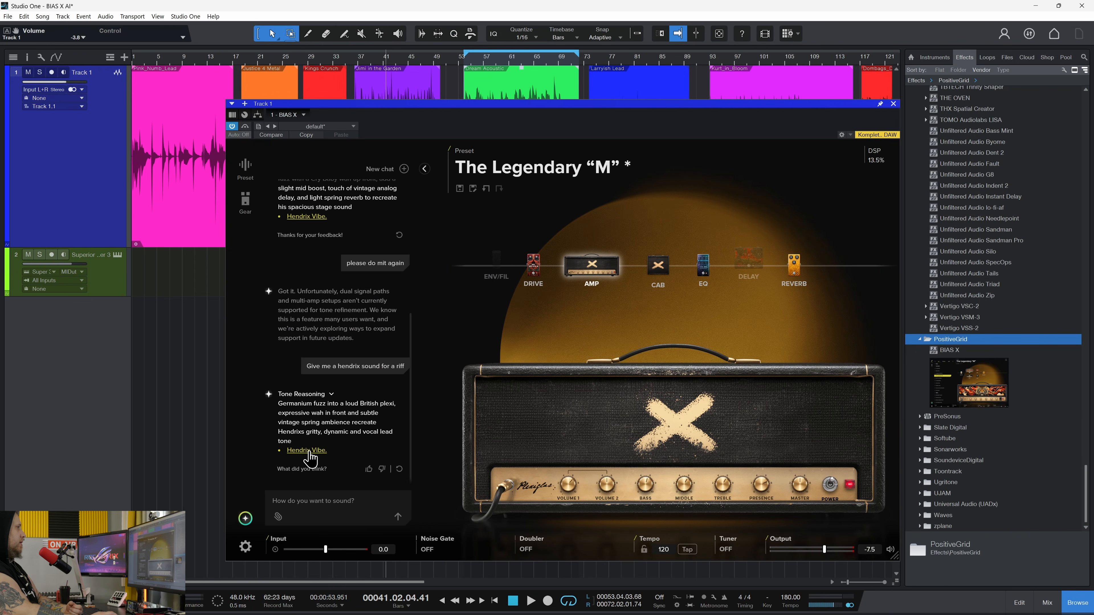
{"action": "left_click", "coordinate": [307, 450]}
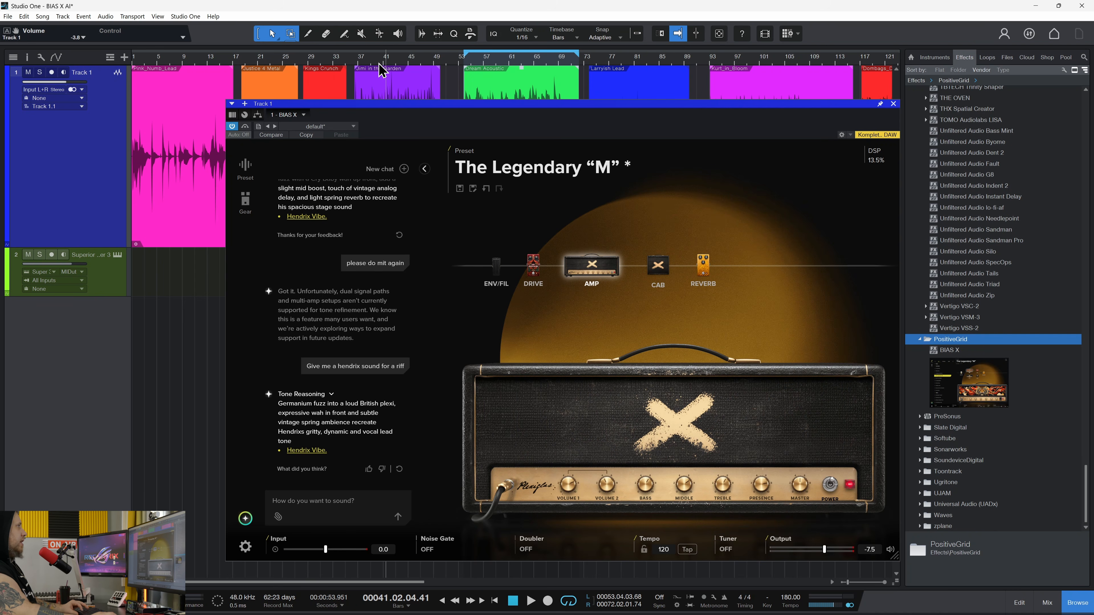
Audition the Jimi in the Garden clip with the new tone, lower the plug-in's output to -8.8, and stop playback.
{"action": "left_click", "coordinate": [356, 63]}
{"action": "key", "text": "space"}
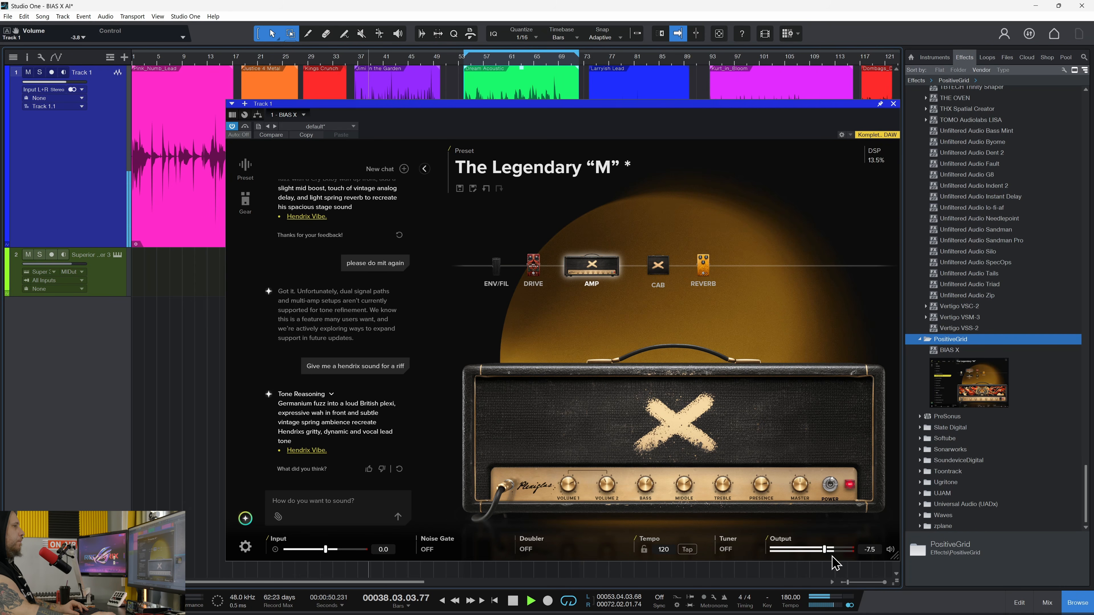
{"action": "left_click_drag", "start_coordinate": [825, 558], "coordinate": [822, 559]}
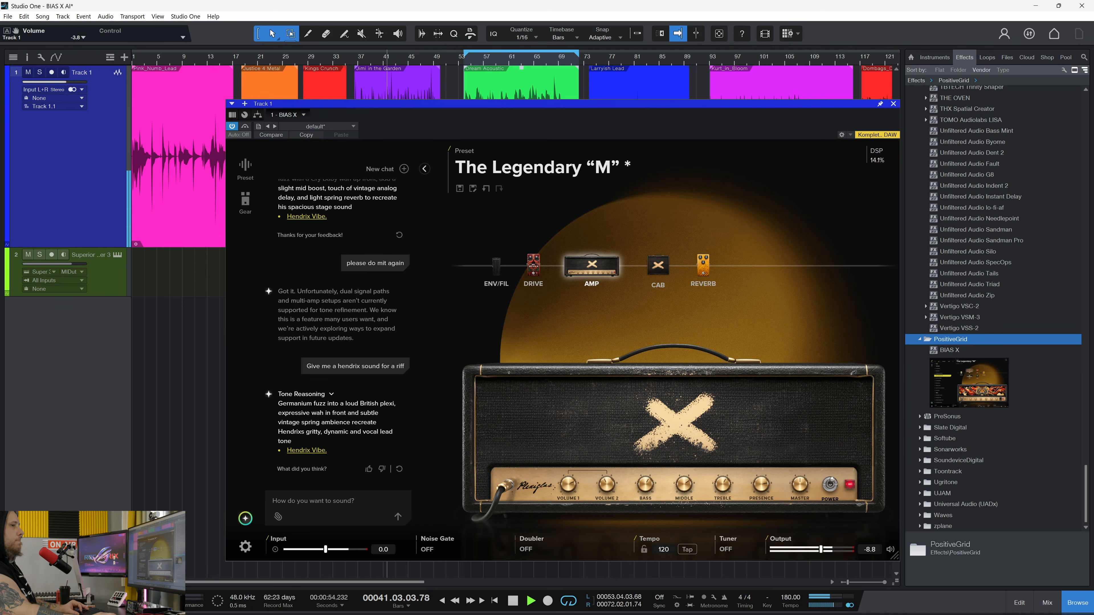
{"action": "key", "text": "space"}
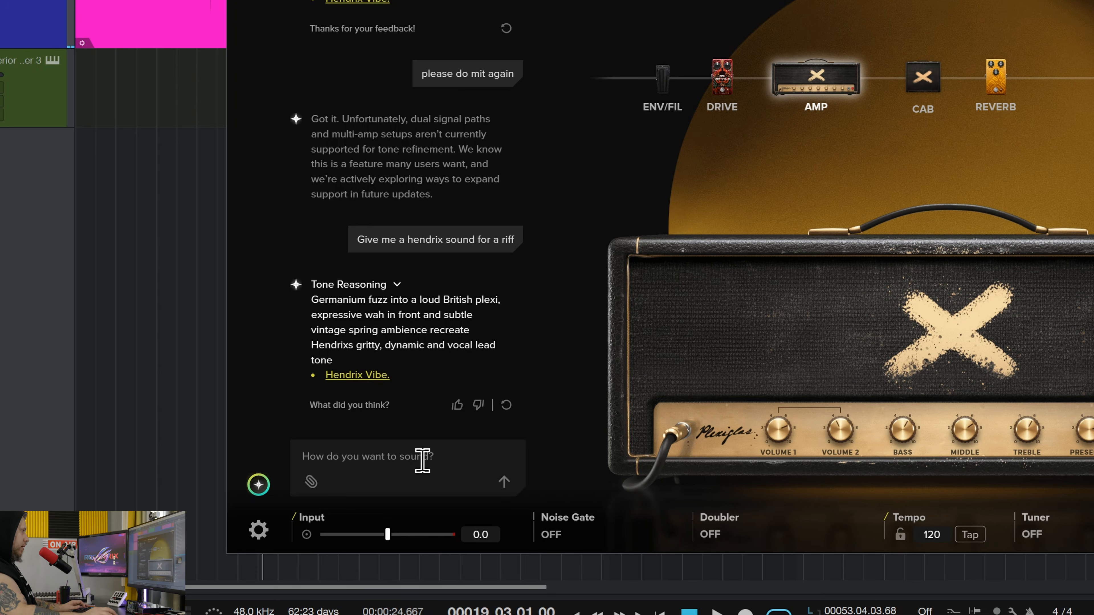
Send the assistant the message "anger and rage on jupiter" and load its Jovian Rage suggestion.
{"action": "type", "text": "anger and rager"}
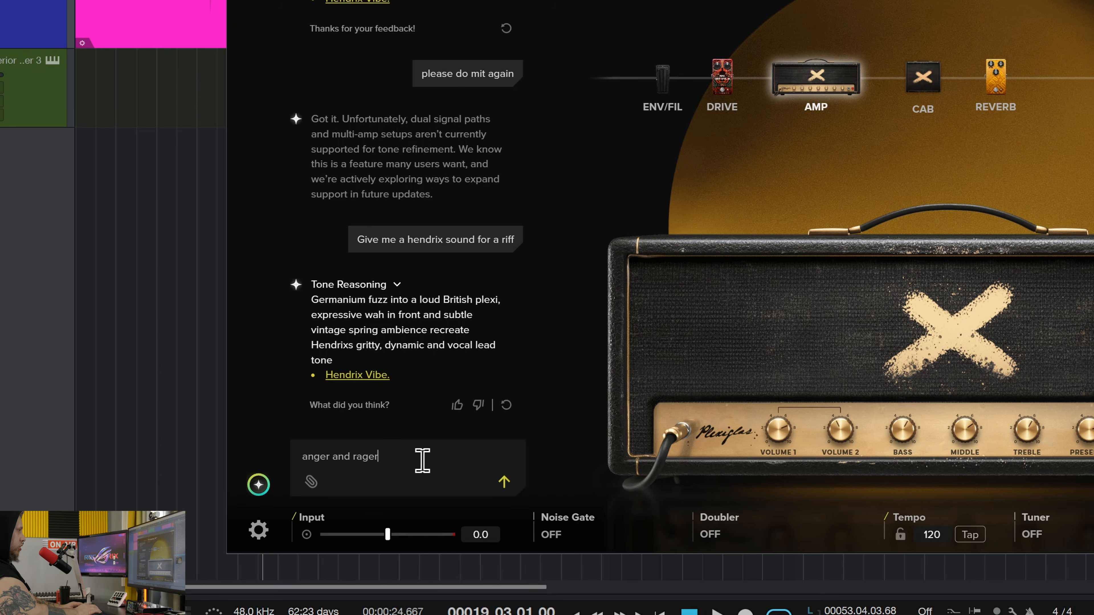
{"action": "type", "text": " on jupit"}
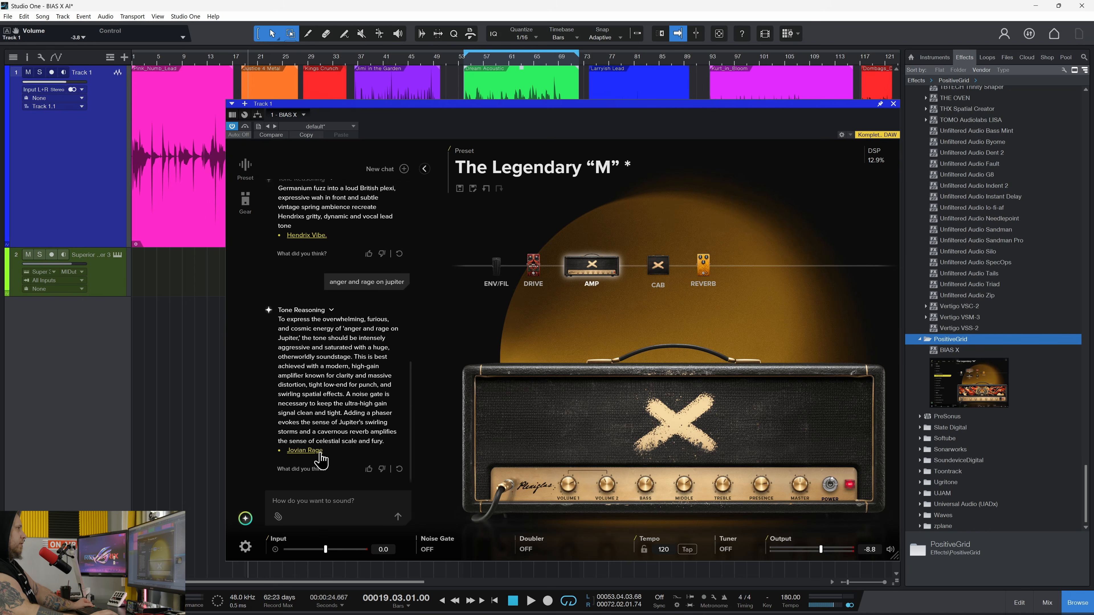
{"action": "left_click", "coordinate": [304, 450]}
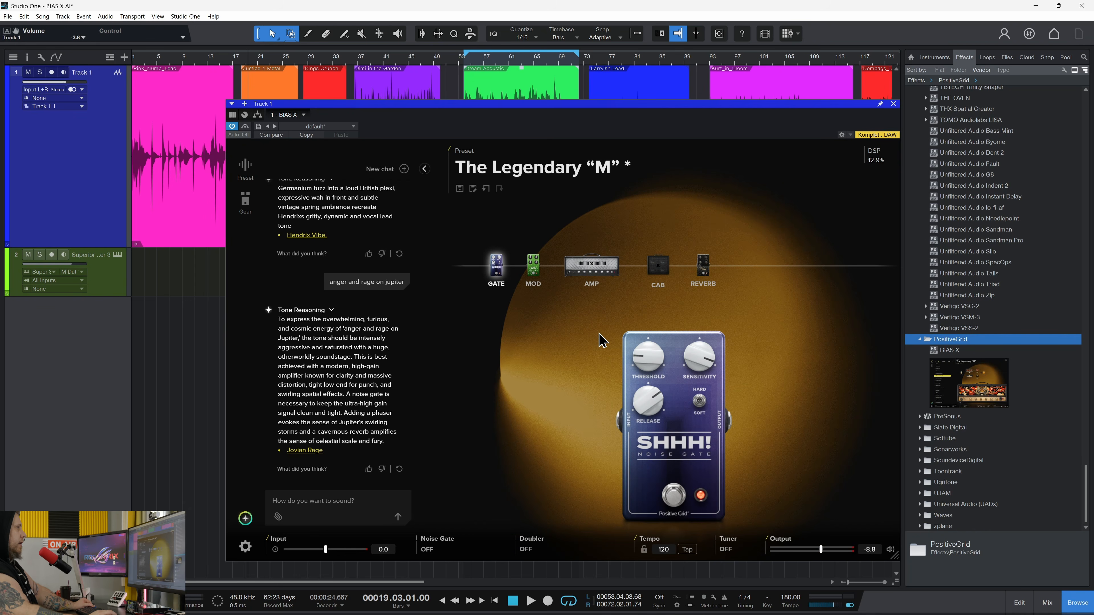
Inspect the gate, cab, reverb and amp in the Jovian Rage signal chain.
{"action": "left_click", "coordinate": [519, 278]}
{"action": "left_click", "coordinate": [497, 267]}
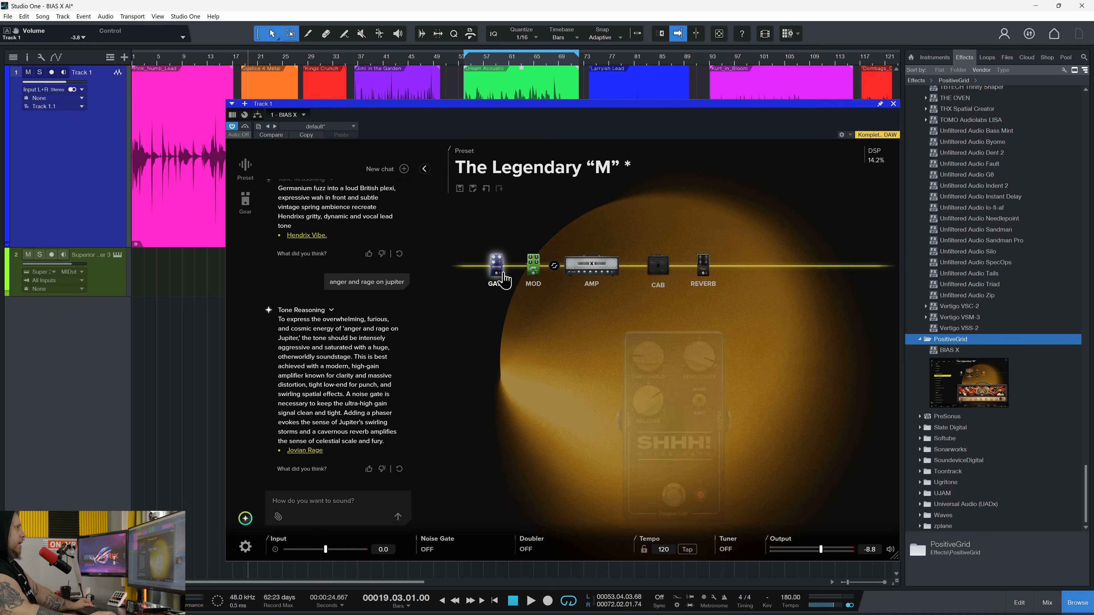
{"action": "left_click", "coordinate": [657, 267]}
{"action": "left_click", "coordinate": [703, 267]}
{"action": "left_click", "coordinate": [590, 272]}
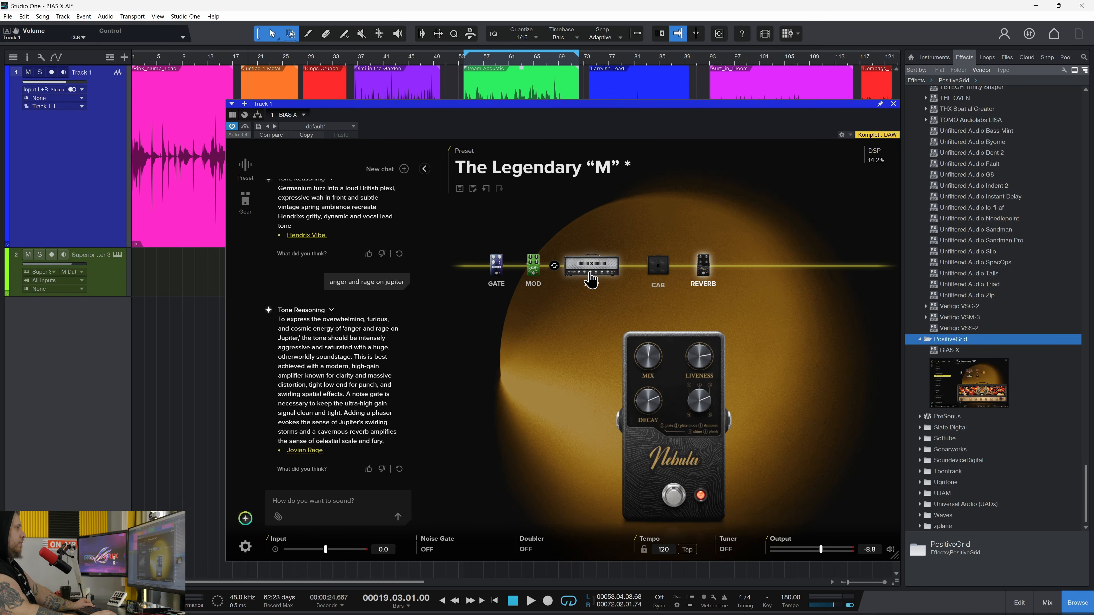
Audition the Justice 4 Metal clip with the Jovian Rage tone, stop playback, and reposition the plug-in window.
{"action": "left_click", "coordinate": [240, 63]}
{"action": "key", "text": "space"}
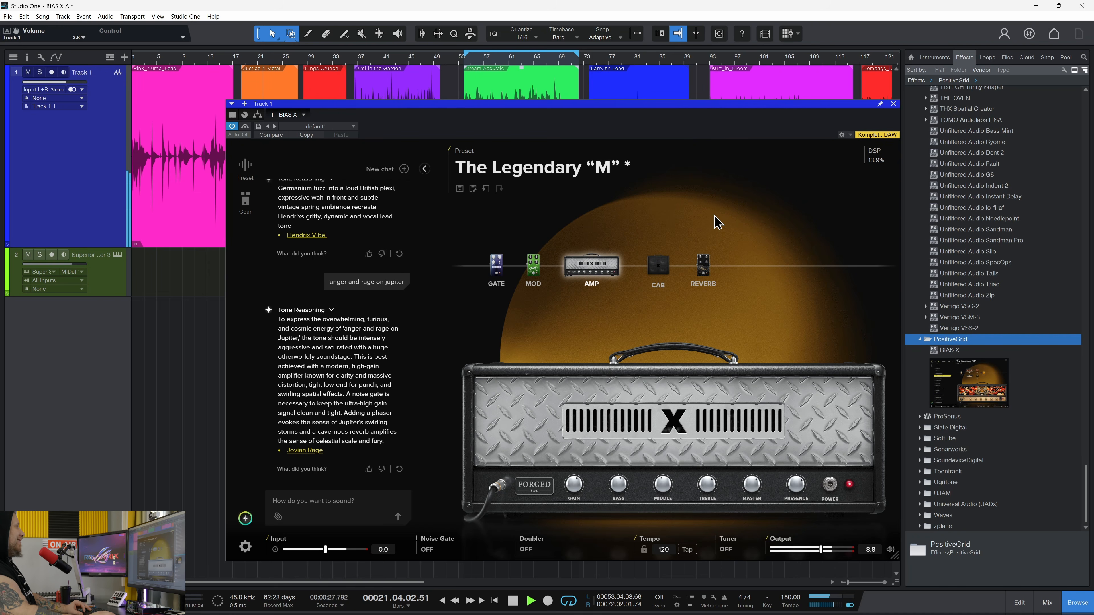
{"action": "key", "text": "space"}
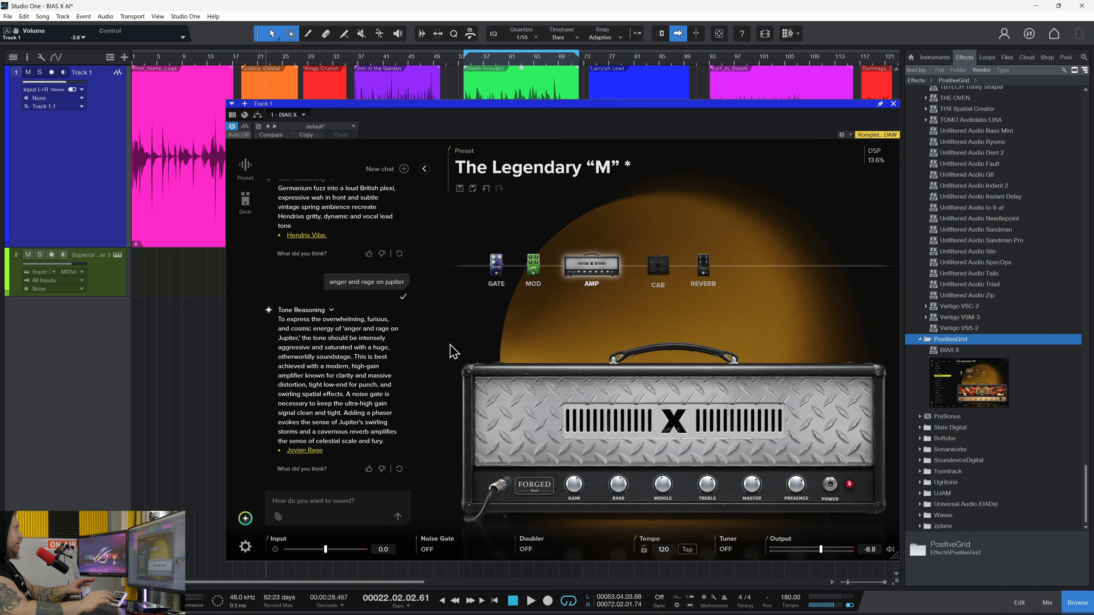
{"action": "left_click_drag", "start_coordinate": [626, 105], "coordinate": [584, 112]}
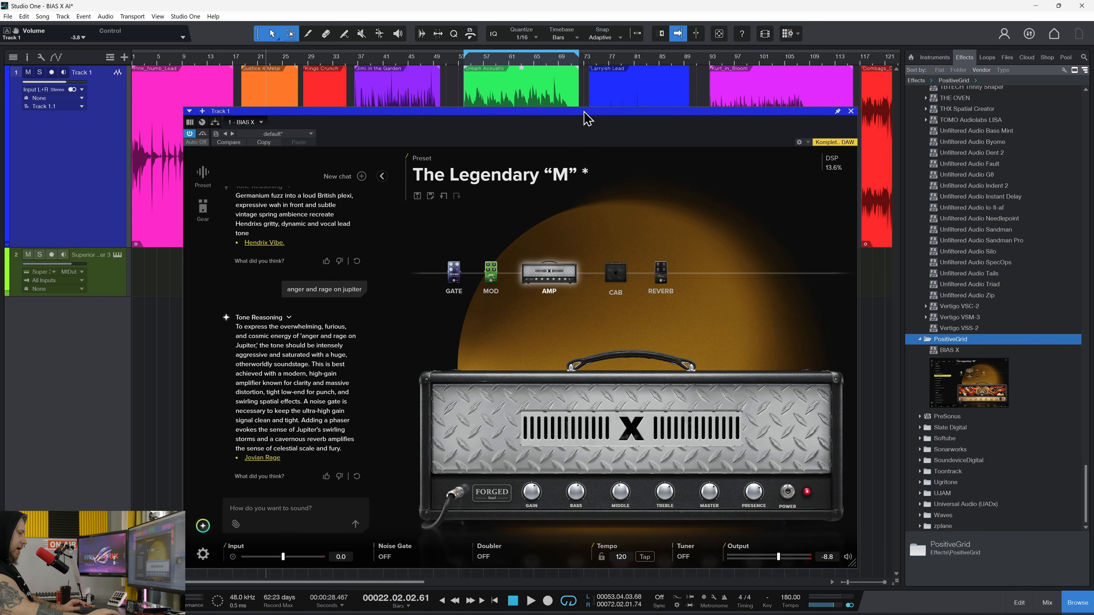
{"action": "mouse_move", "coordinate": [570, 116]}
{"action": "left_mouse_down"}
{"action": "mouse_move", "coordinate": [620, 91]}
{"action": "mouse_move", "coordinate": [591, 117]}
{"action": "mouse_move", "coordinate": [564, 114]}
{"action": "left_mouse_up"}
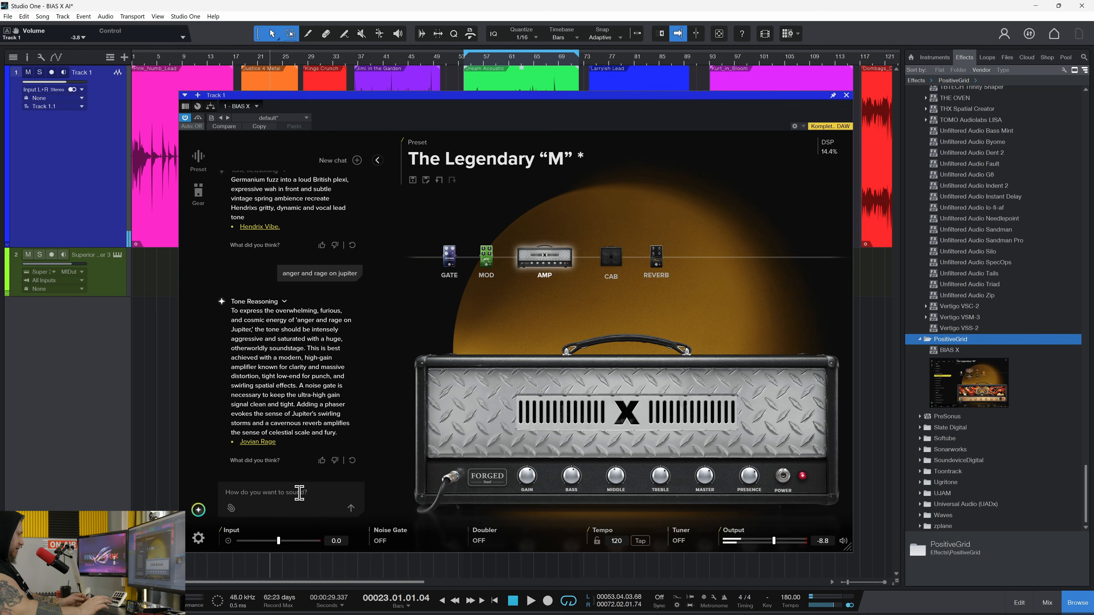
Send the assistant the message "the tone of Soulfly heavy riff" and load its Soulfly Heavy Riff suggestion.
{"action": "type", "text": "the tone of Soulfly heavy riff"}
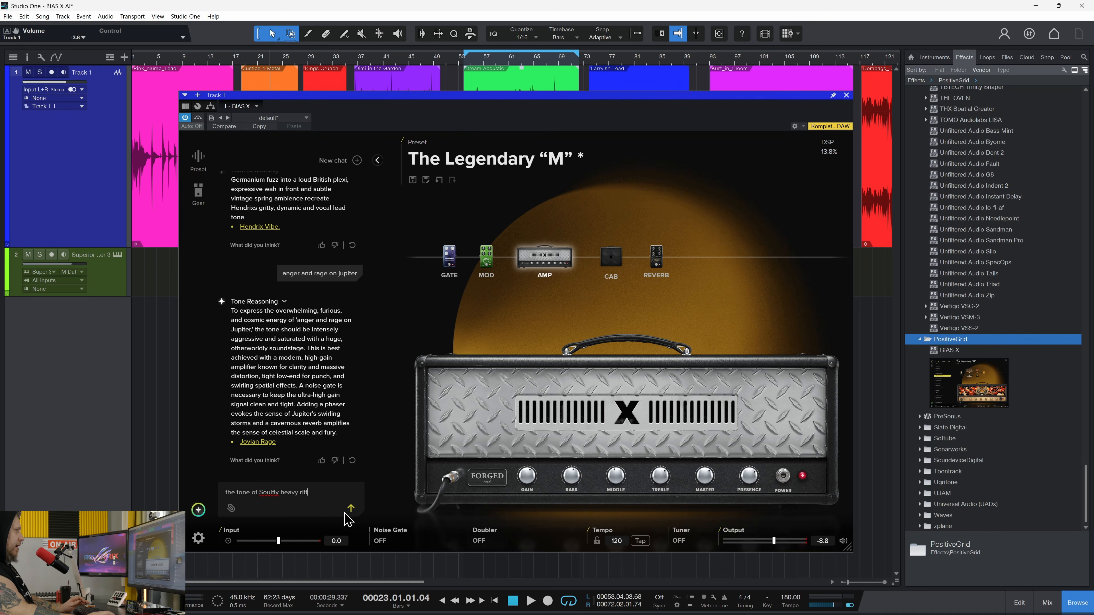
{"action": "left_click", "coordinate": [350, 509]}
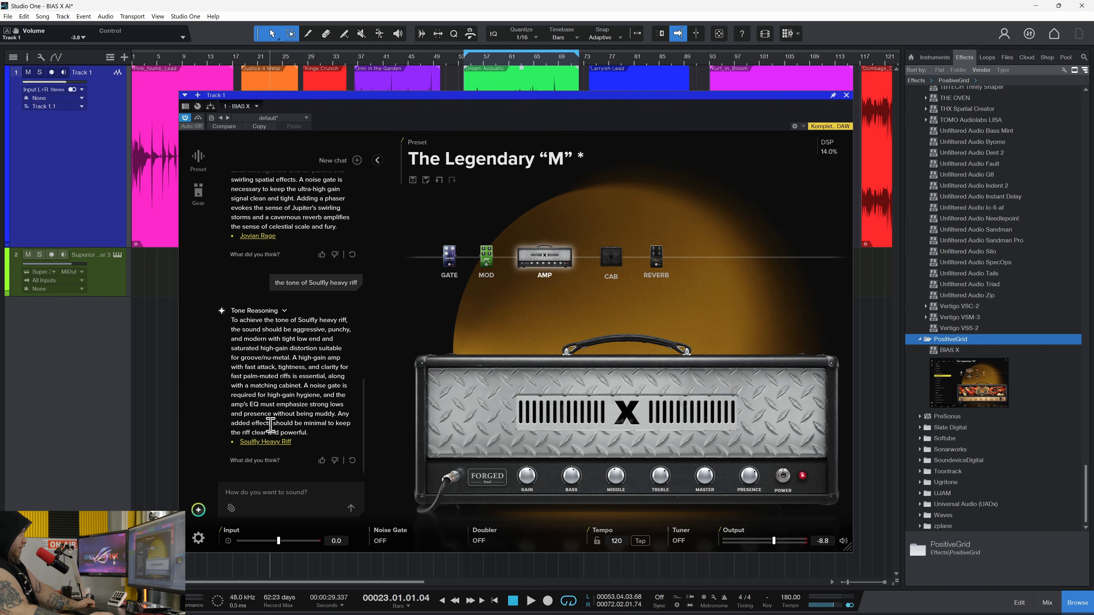
{"action": "left_click", "coordinate": [265, 441]}
Play the Justice 4 Metal clip with the Soulfly Heavy Riff tone while viewing the amp and cab, and stop playback.
{"action": "left_click", "coordinate": [250, 70]}
{"action": "key", "text": "space"}
{"action": "left_click", "coordinate": [508, 257]}
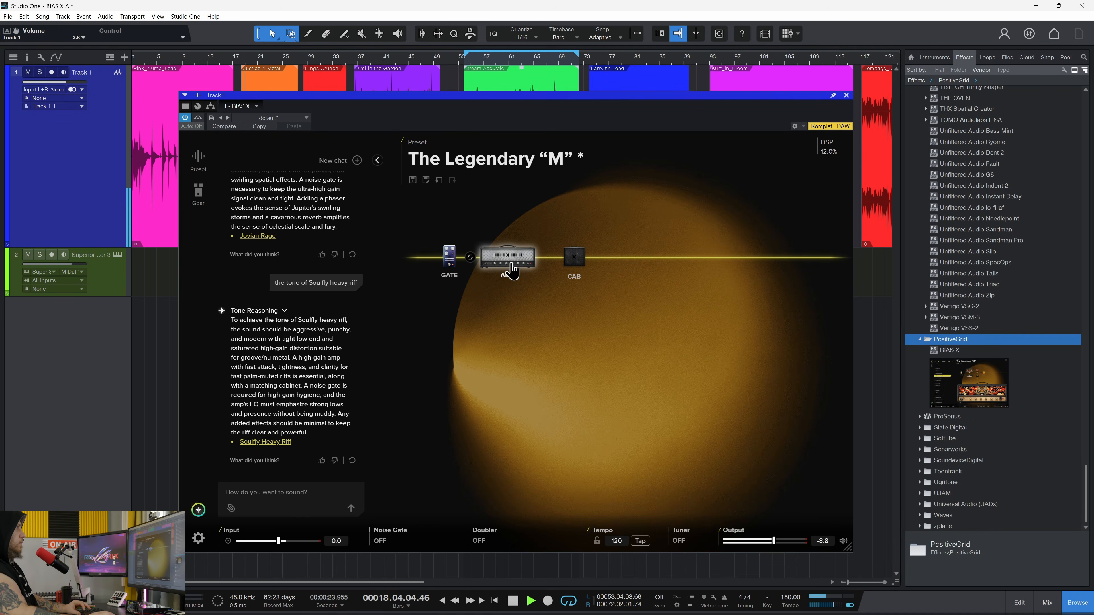
{"action": "left_click", "coordinate": [575, 275]}
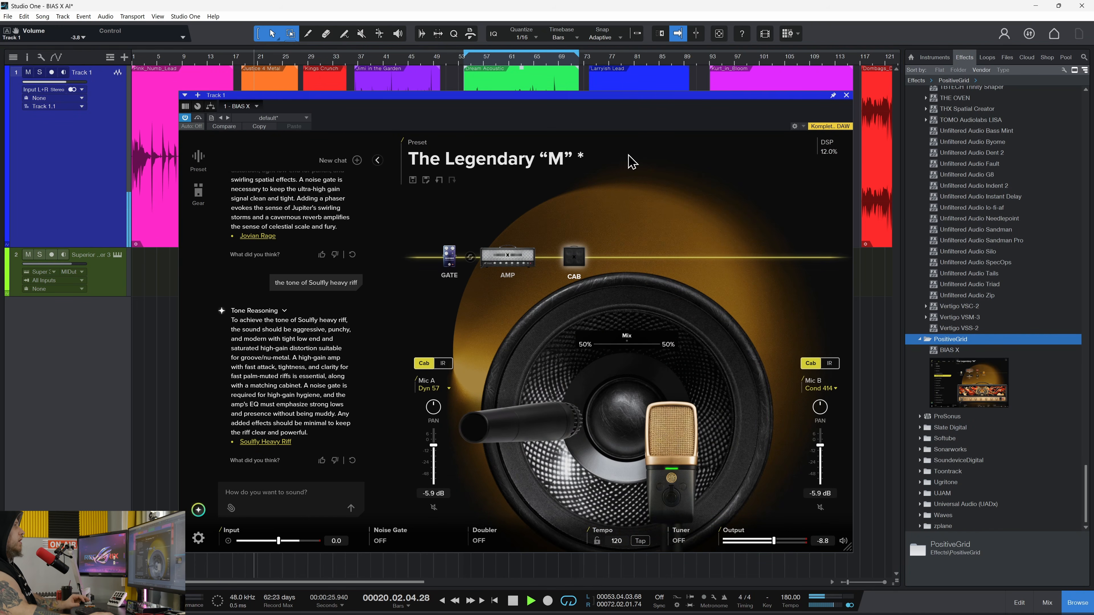
{"action": "left_click_drag", "start_coordinate": [641, 96], "coordinate": [662, 97]}
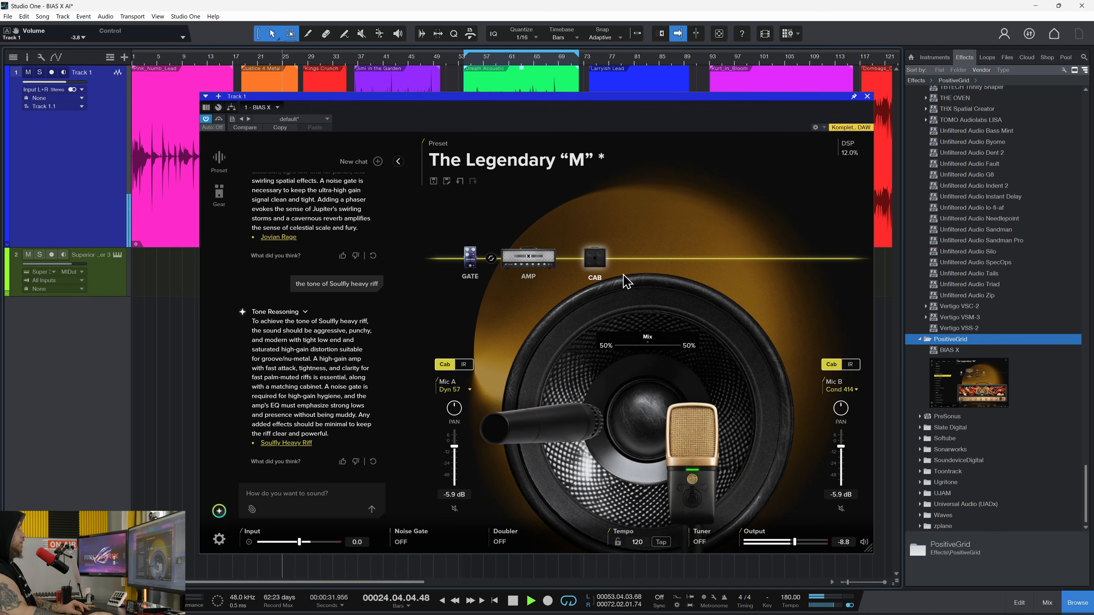
{"action": "key", "text": "space"}
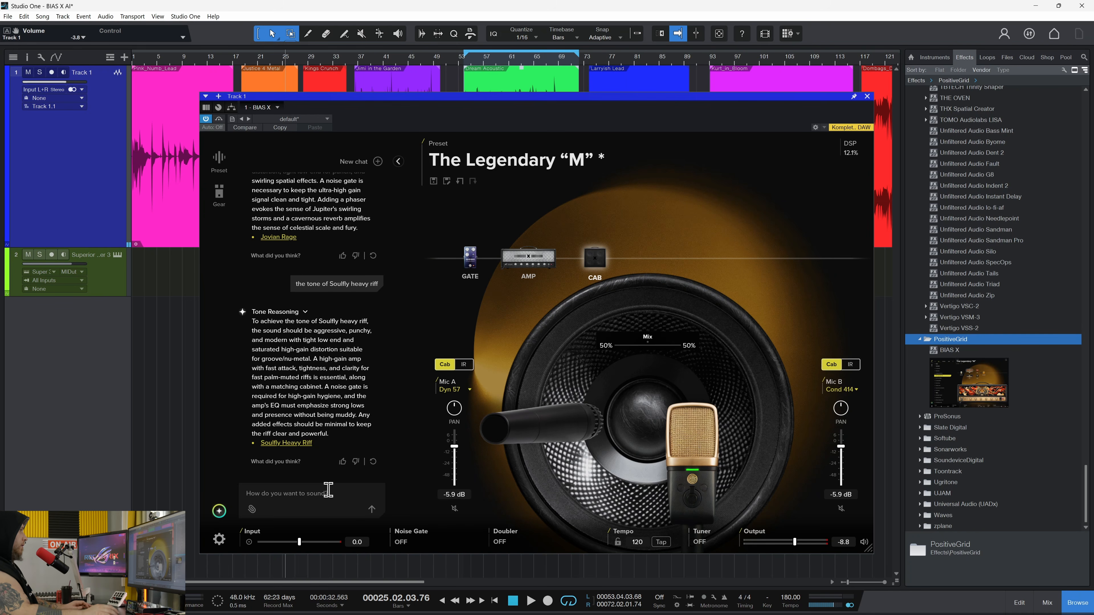
Ask the assistant to "make it more brutal and raw", view the amp, and load the Brutal Raw Metal suggestion.
{"action": "type", "text": "maker"}
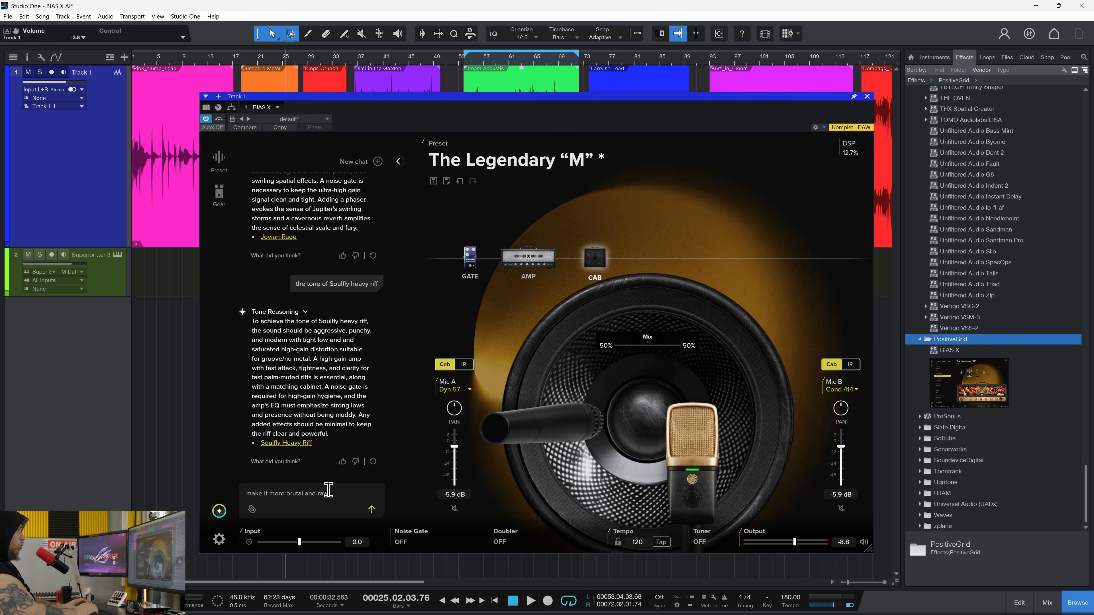
{"action": "key", "text": "Return"}
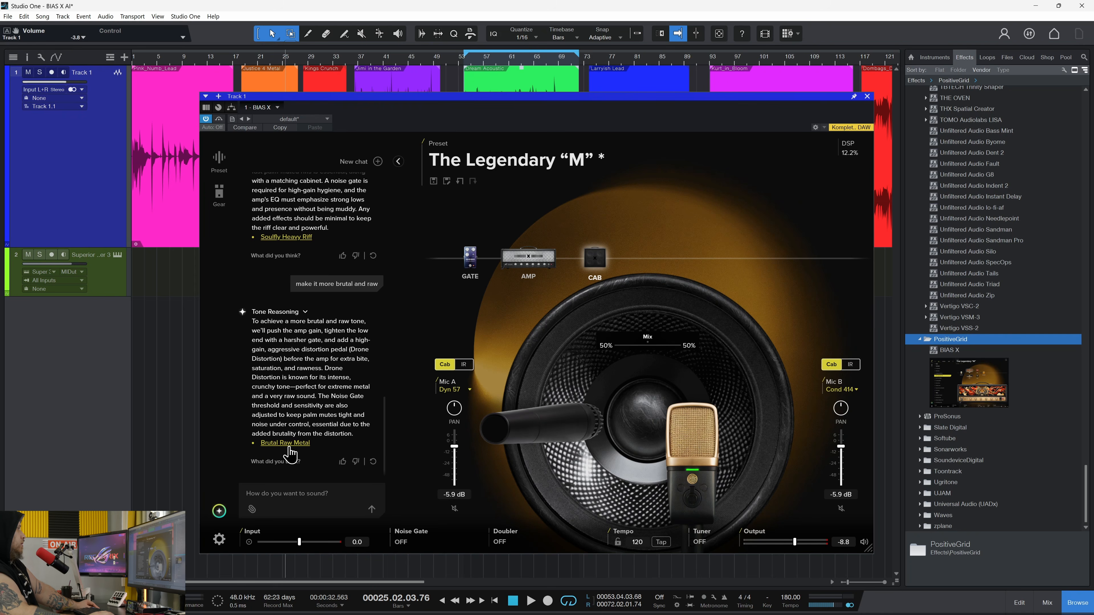
{"action": "left_click", "coordinate": [528, 259]}
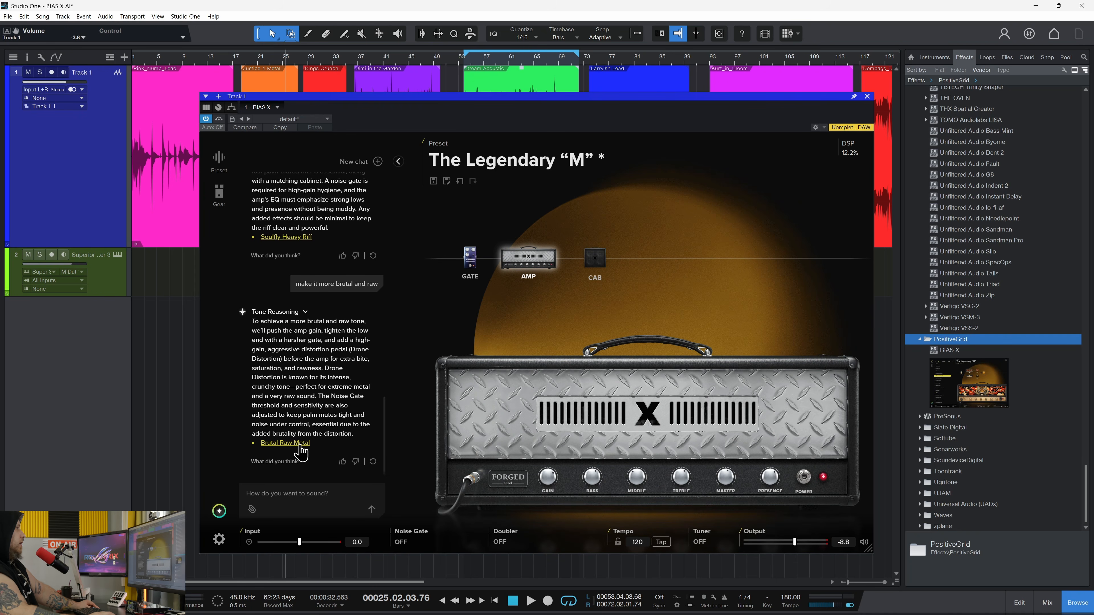
{"action": "left_click", "coordinate": [301, 446]}
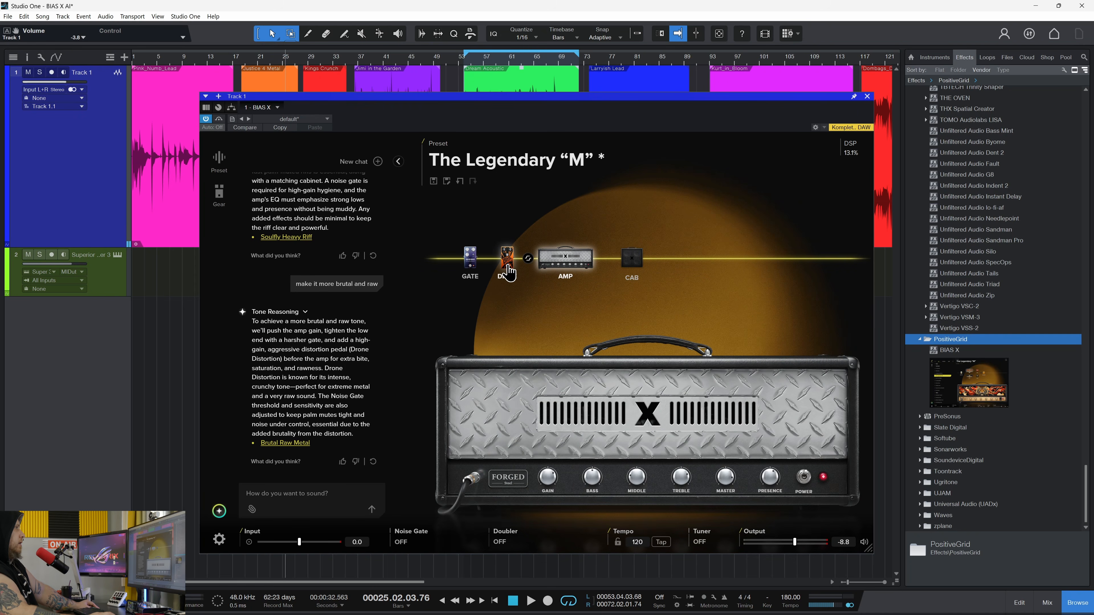
Play the Justice 4 Metal clip with the Brutal Raw Metal tone and try the Doubler on it.
{"action": "left_click", "coordinate": [249, 58]}
{"action": "left_click_drag", "start_coordinate": [577, 99], "coordinate": [585, 95]}
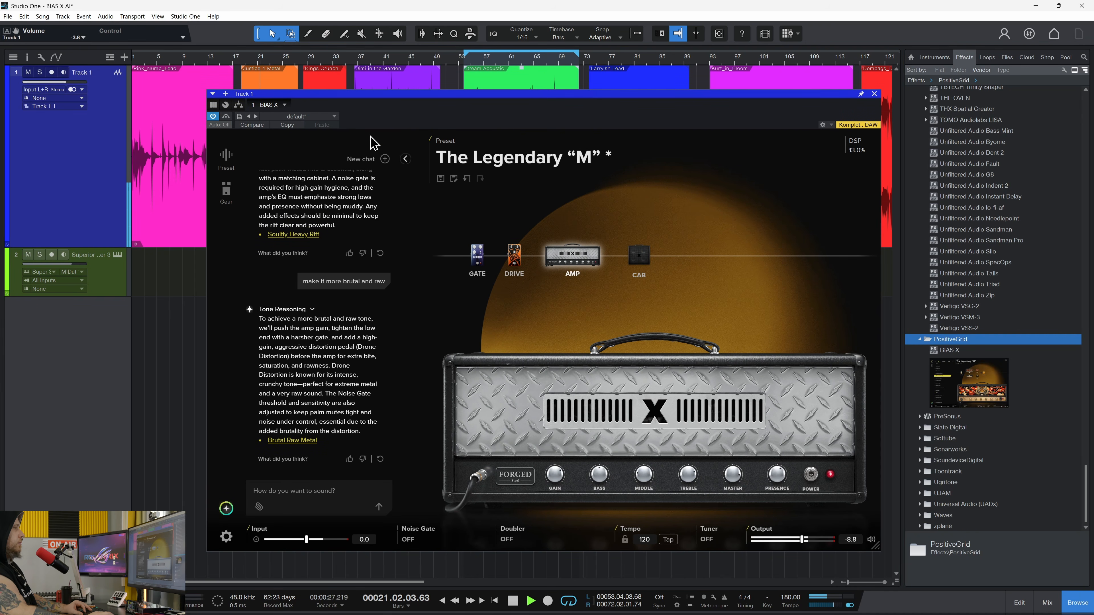
{"action": "left_click", "coordinate": [507, 539]}
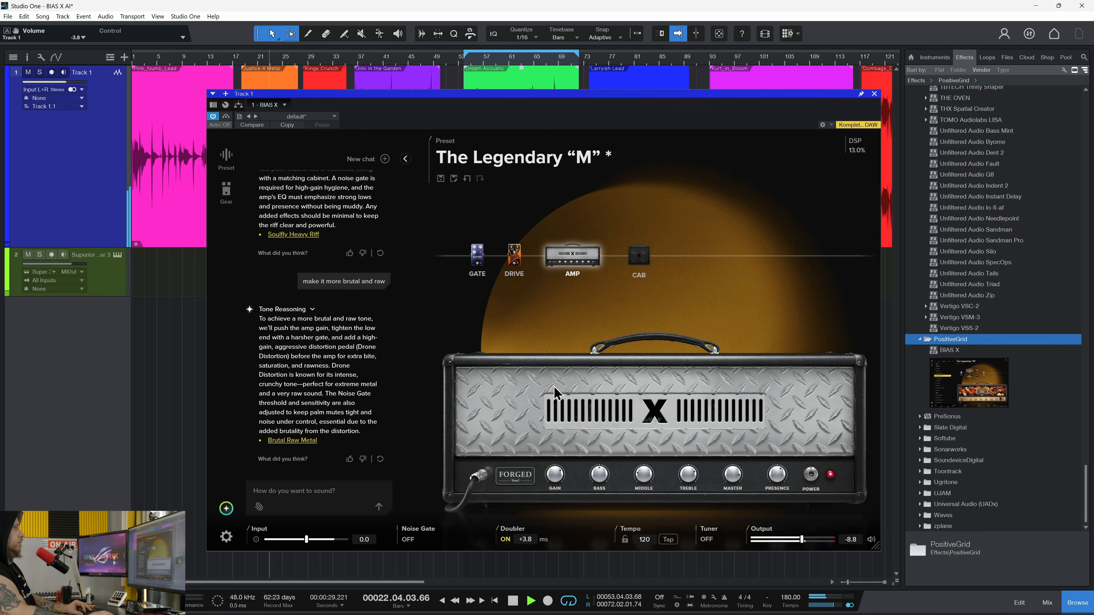
Audition the Kings Crunch clip with the Brutal Raw Metal tone and the Doubler off, and stop playback.
{"action": "left_click", "coordinate": [306, 64]}
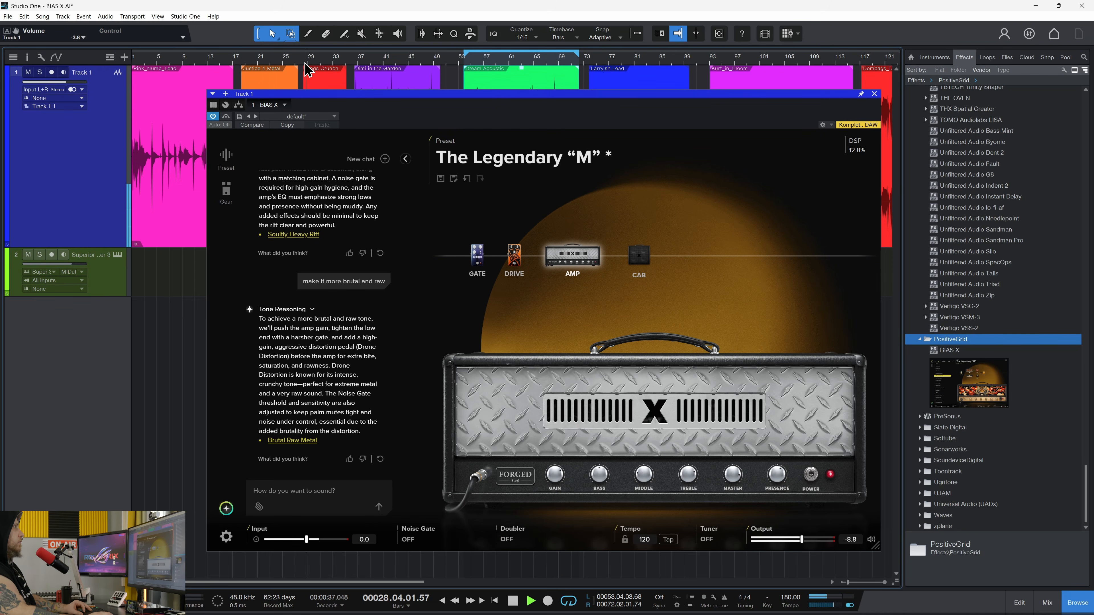
{"action": "left_click_drag", "start_coordinate": [593, 98], "coordinate": [601, 96]}
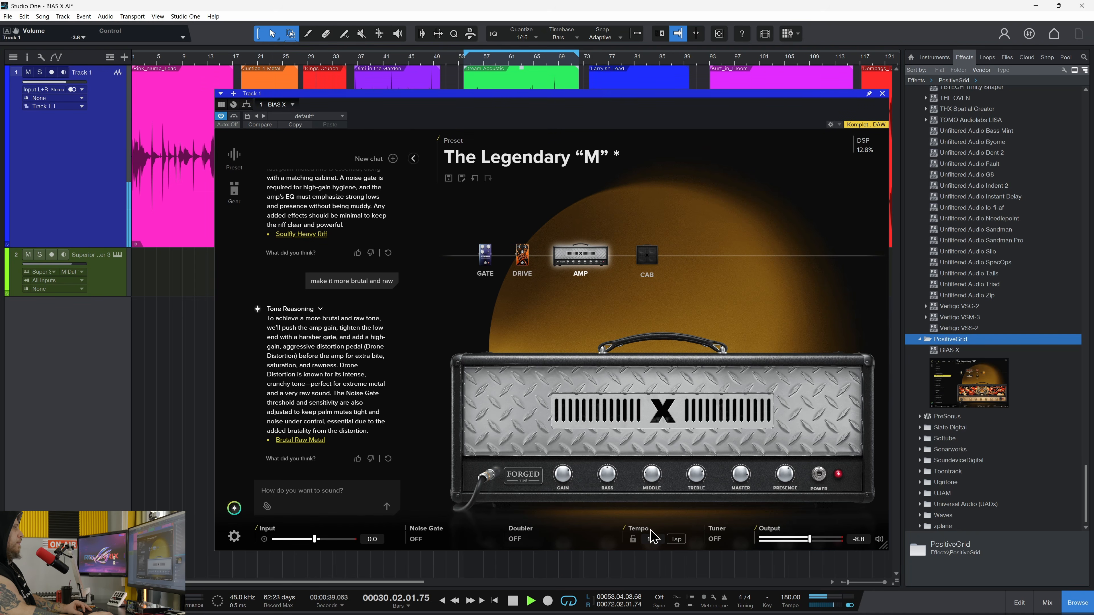
{"action": "key", "text": "space"}
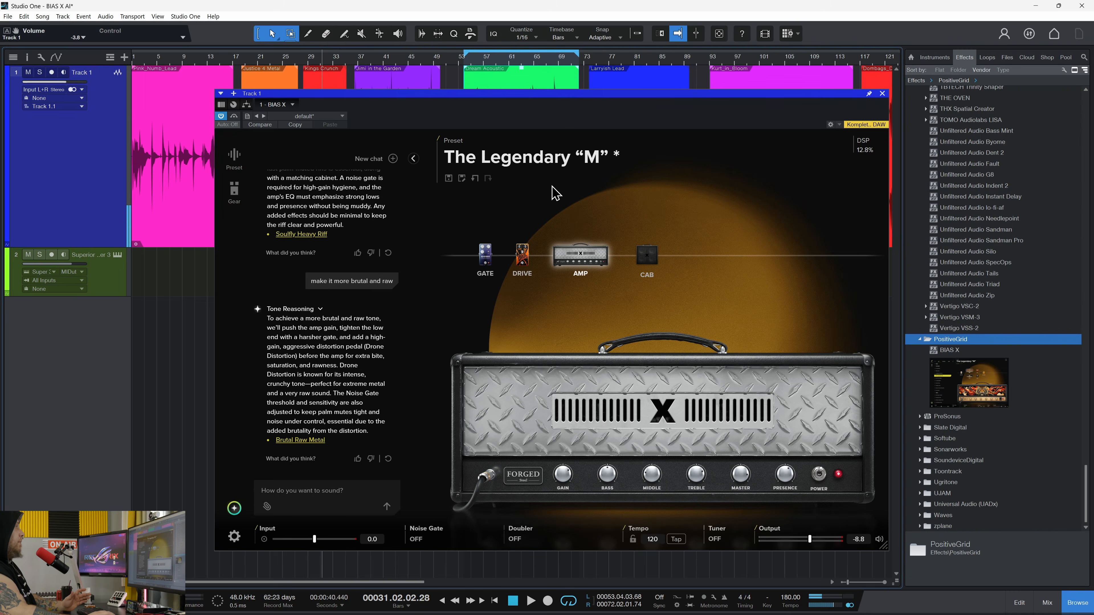
Send the assistant the message "the tone of Lamb of God heavy riff, metal, chug" and load its Lamb of God Chug Metal suggestion.
{"action": "left_click", "coordinate": [329, 491]}
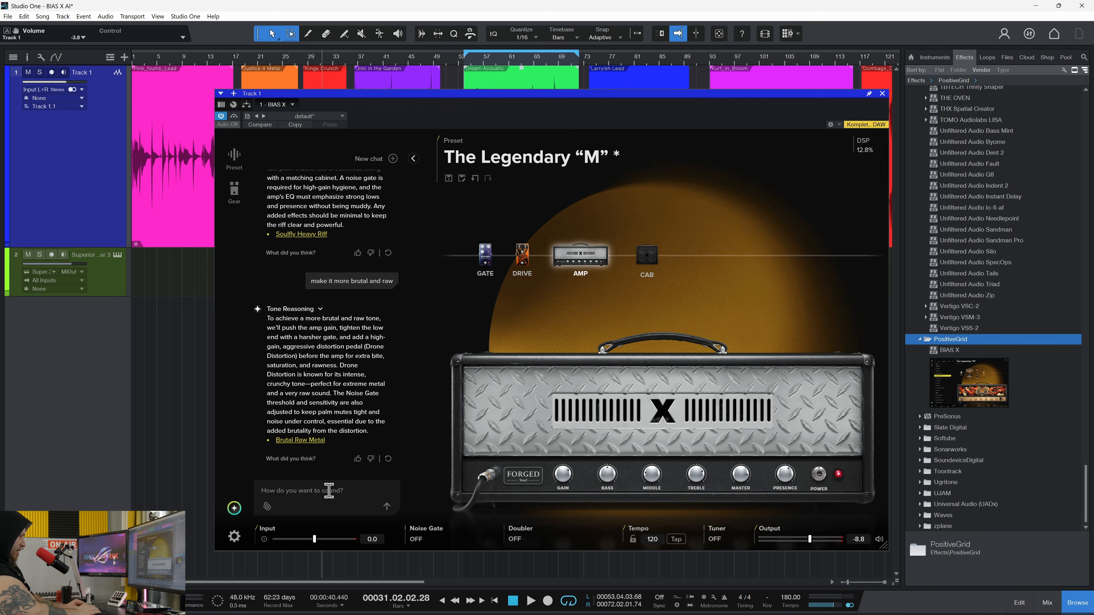
{"action": "type", "text": "the tone of Lamb of God"}
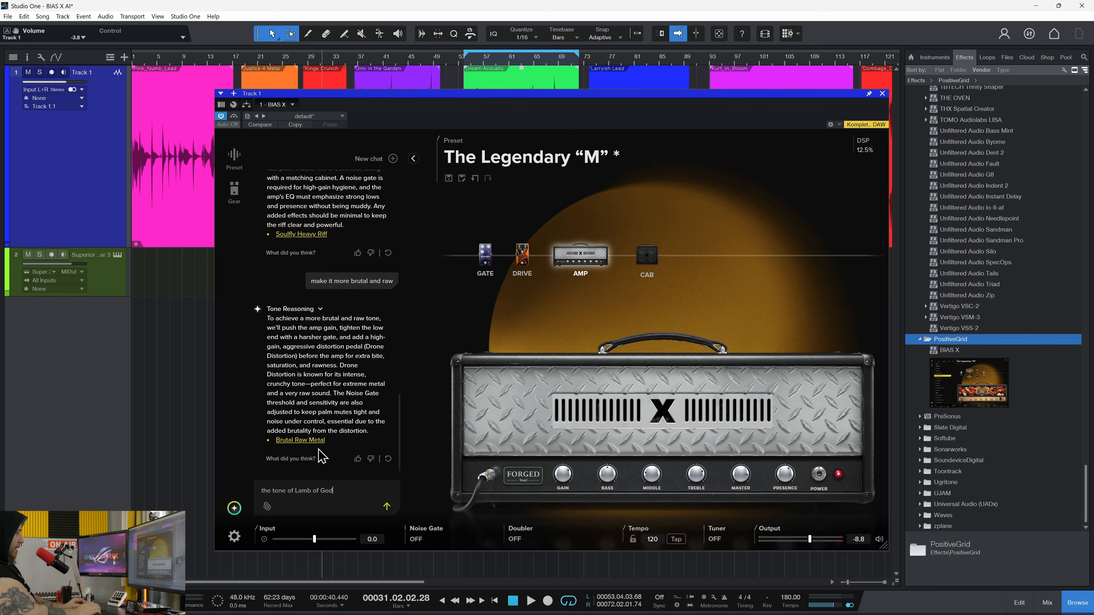
{"action": "type", "text": " heavy riff, metal, chuig"}
{"action": "type", "text": "g"}
{"action": "key", "text": "Return"}
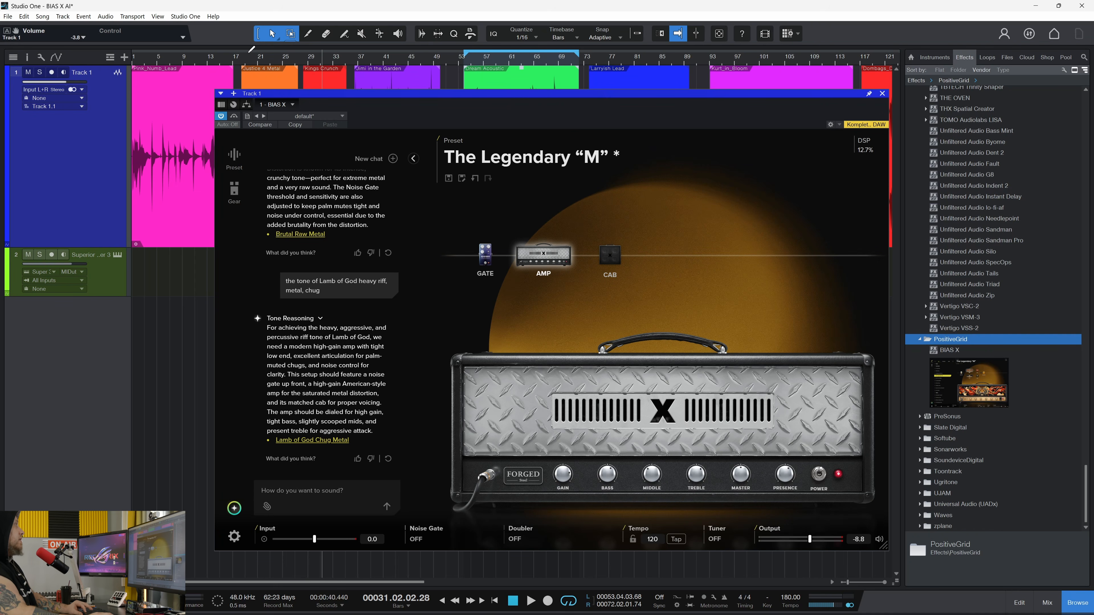
Play the Justice 4 Metal clip with the Lamb of God Chug Metal tone and stop playback.
{"action": "left_click", "coordinate": [243, 64]}
{"action": "key", "text": "space"}
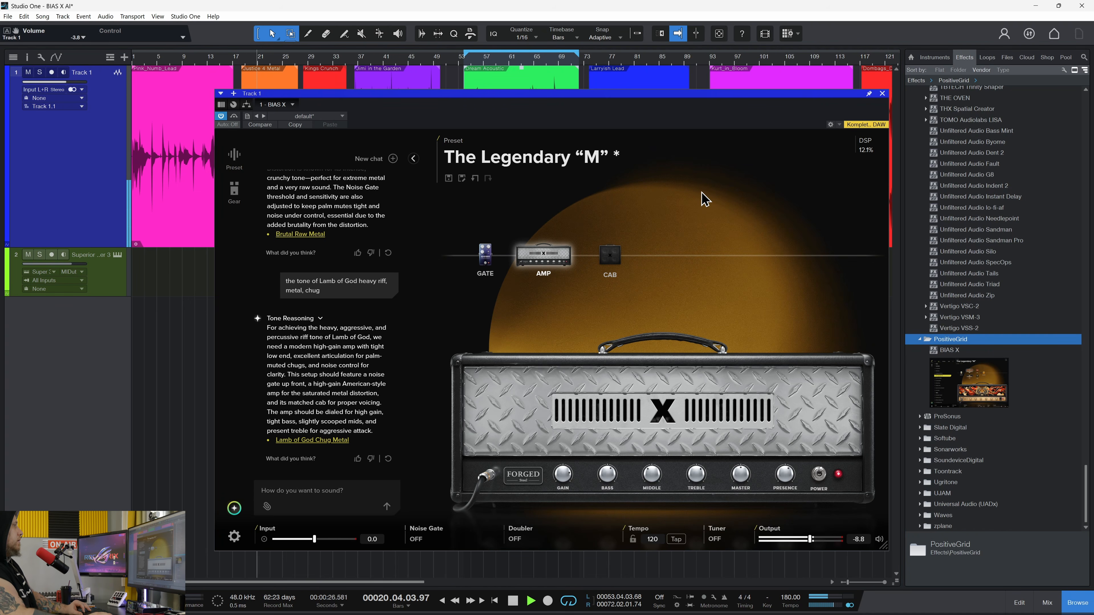
{"action": "key", "text": "space"}
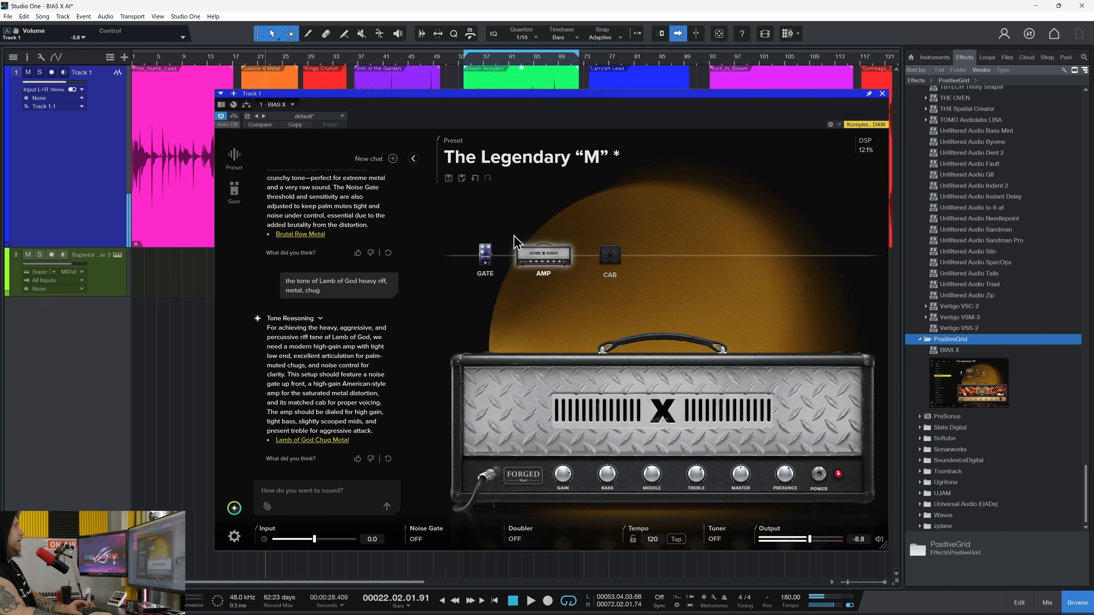
Replace the Treadplate amp in the signal chain with the California Mk IV.
{"action": "left_click", "coordinate": [541, 259]}
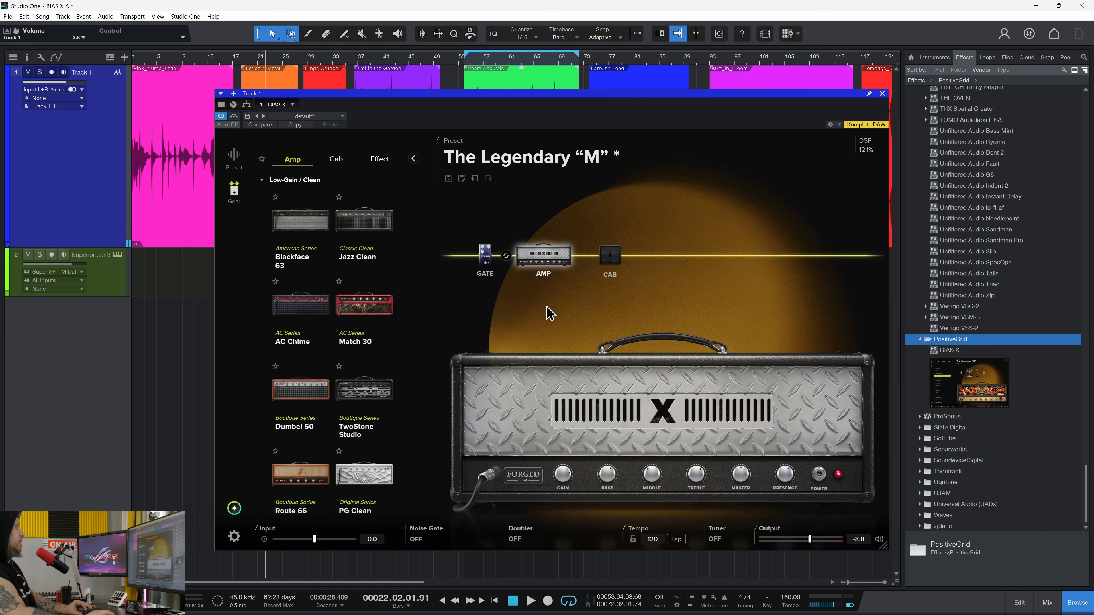
{"action": "scroll", "coordinate": [362, 282], "scroll_direction": "down", "scroll_amount": 10}
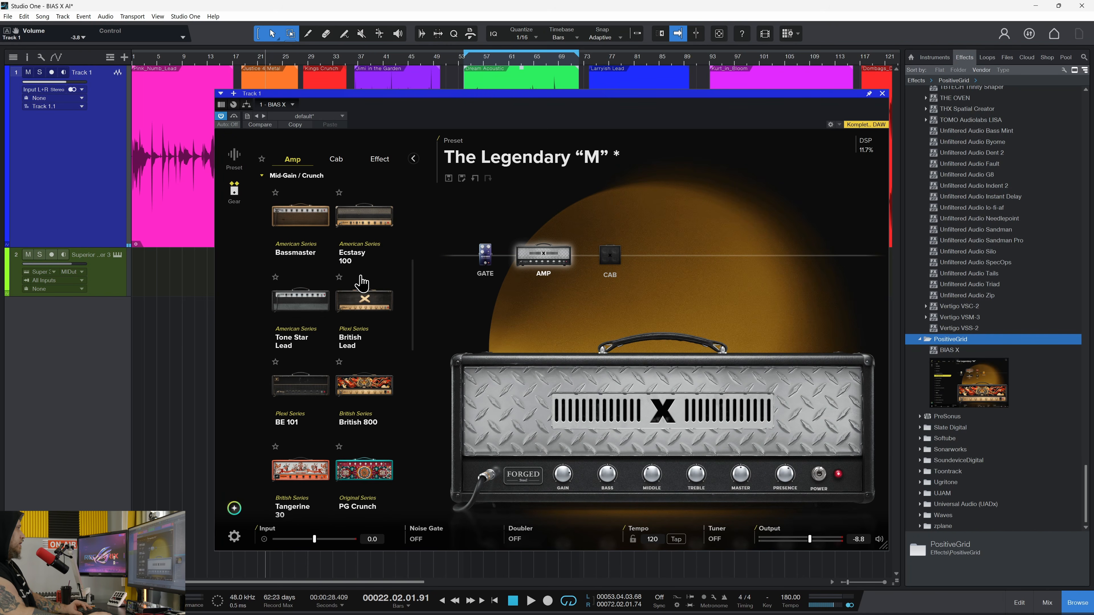
{"action": "scroll", "coordinate": [361, 282], "scroll_direction": "down", "scroll_amount": 5}
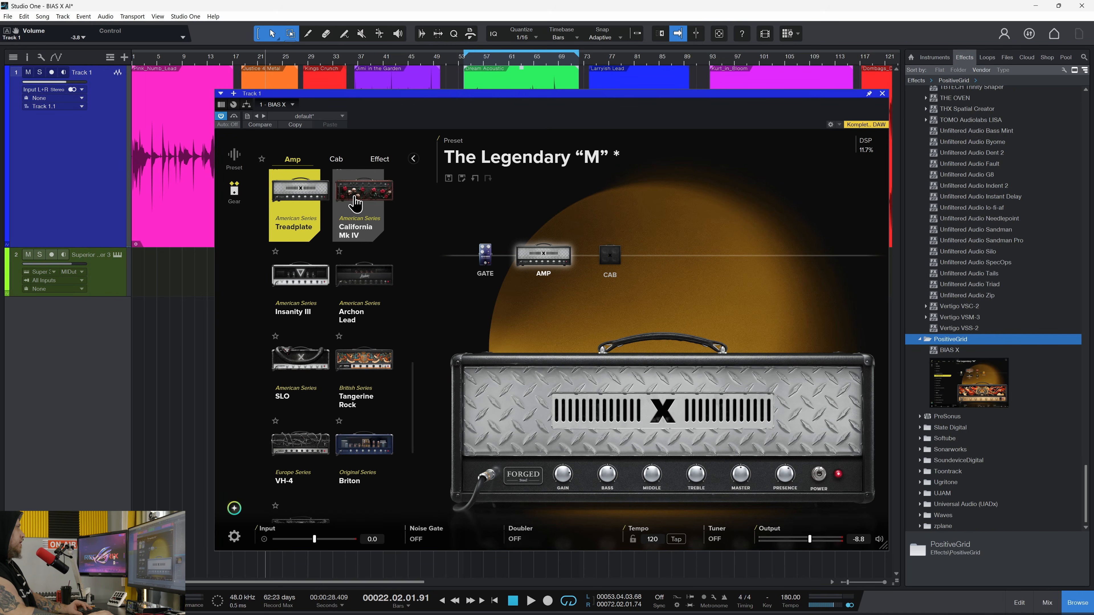
{"action": "left_click", "coordinate": [355, 202]}
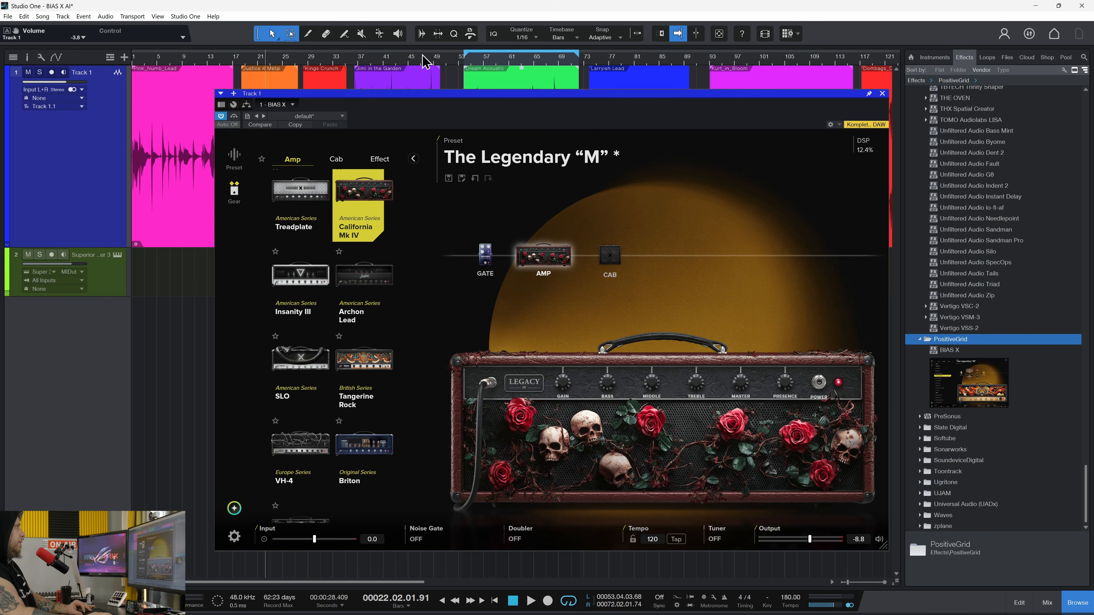
Replay the Justice 4 Metal clip with the California Mk IV amp and stop playback.
{"action": "left_click", "coordinate": [246, 62]}
{"action": "key", "text": "space"}
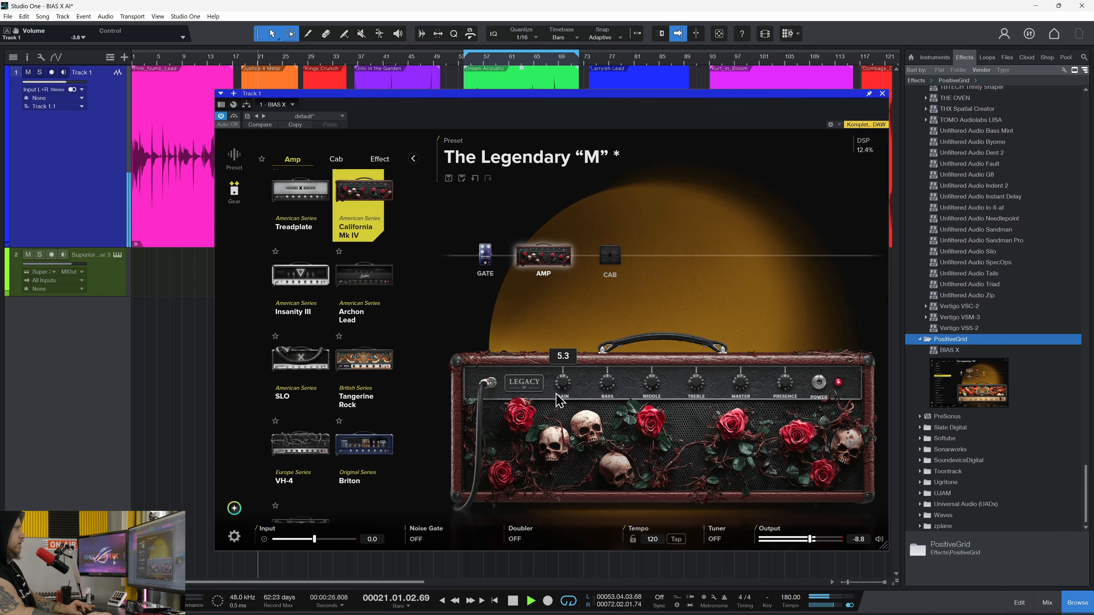
{"action": "mouse_move", "coordinate": [699, 387]}
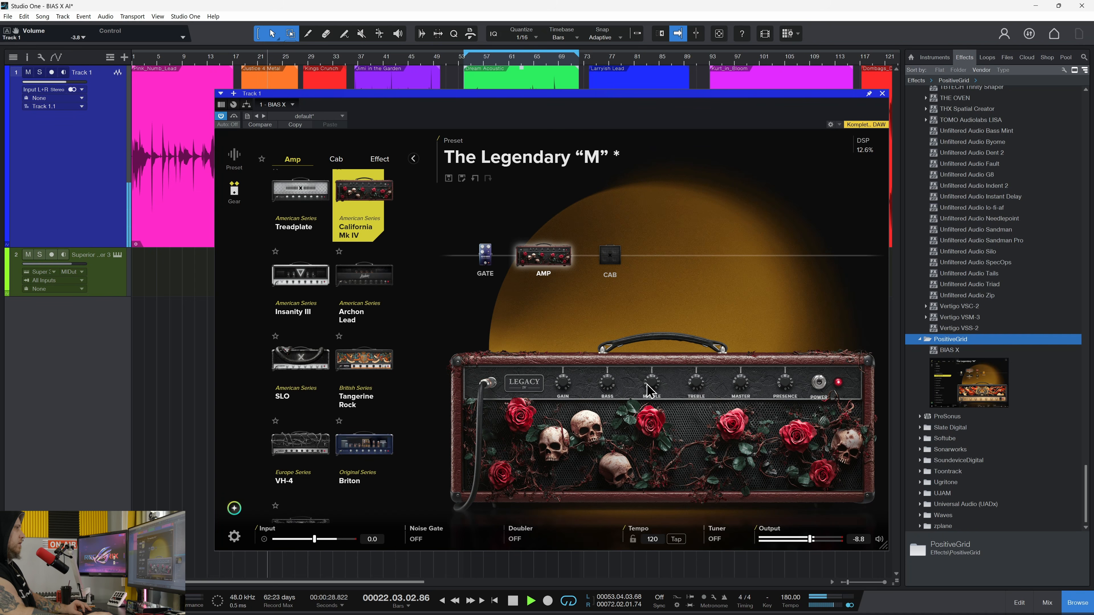
{"action": "key", "text": "space"}
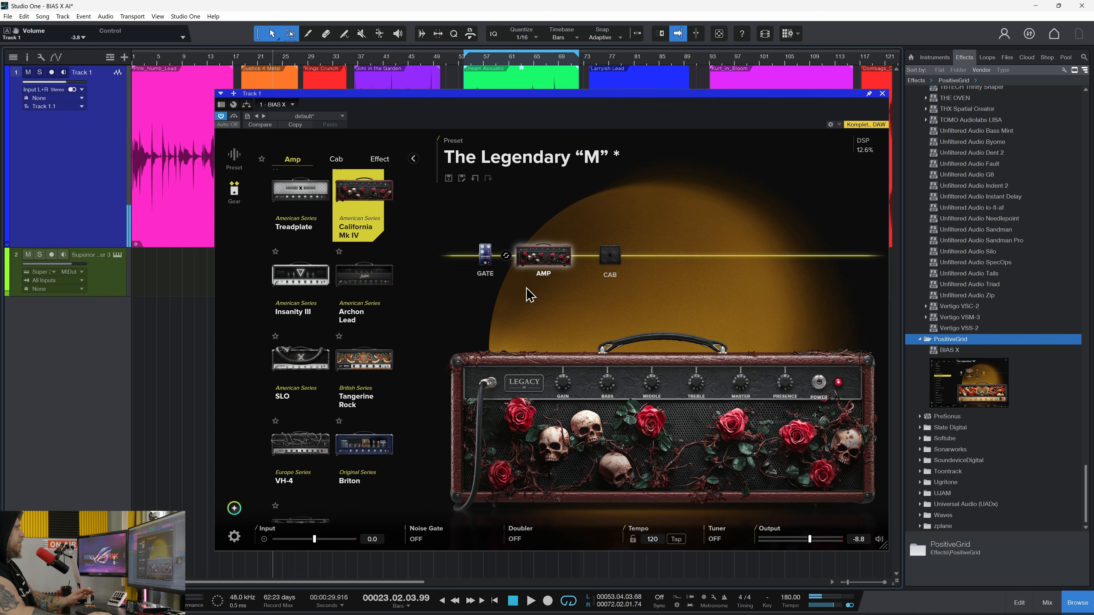
{"action": "mouse_move", "coordinate": [741, 395]}
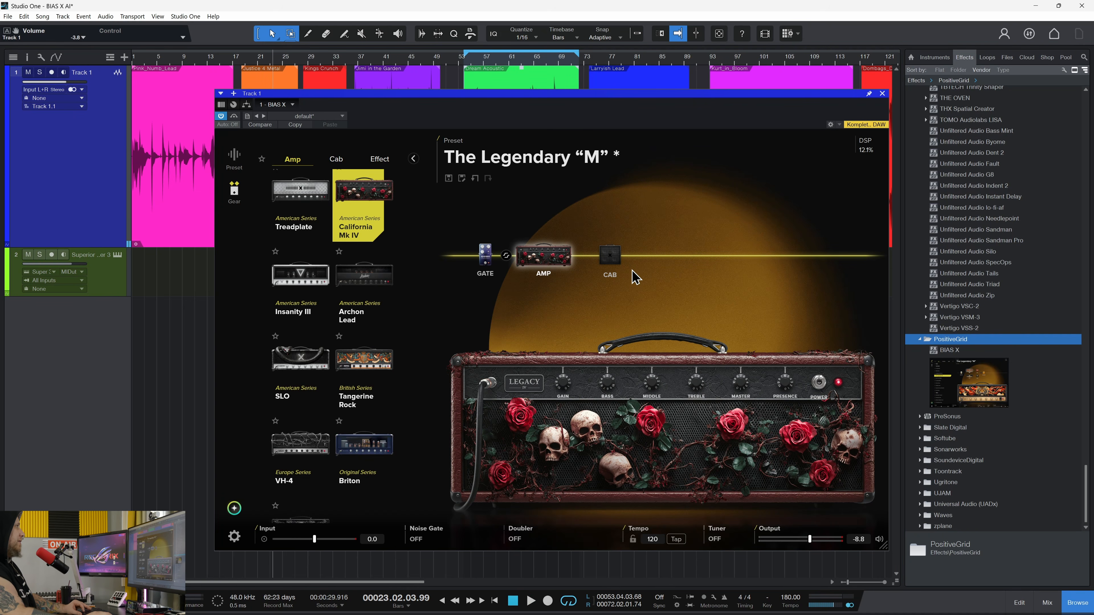
Resume playback while viewing the cab and its two microphones, and stop it.
{"action": "key", "text": "space"}
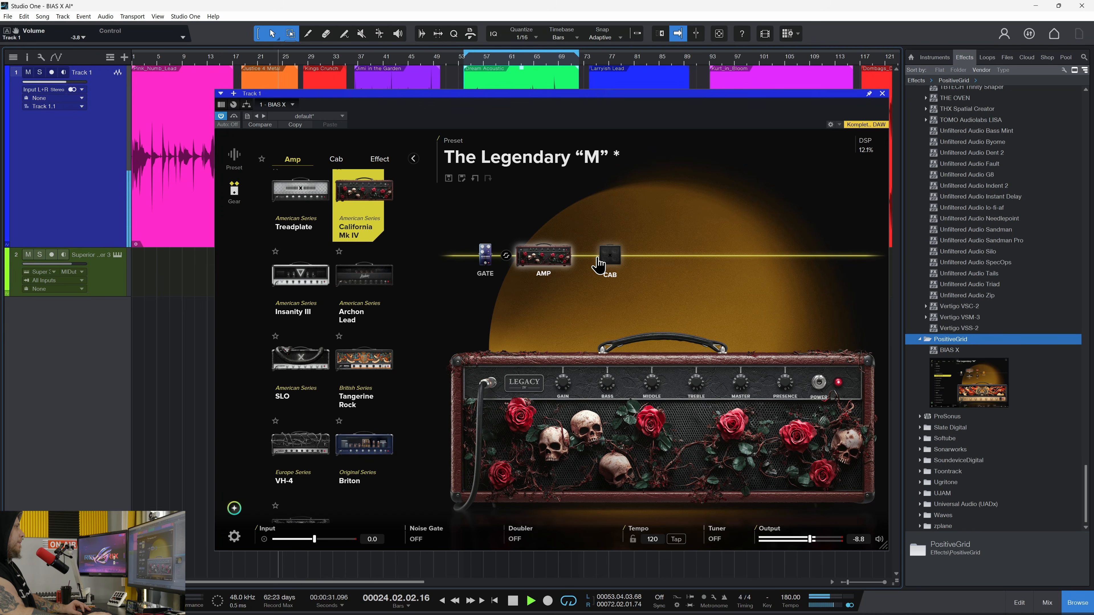
{"action": "left_click", "coordinate": [609, 255]}
{"action": "left_click_drag", "start_coordinate": [727, 481], "coordinate": [713, 464]}
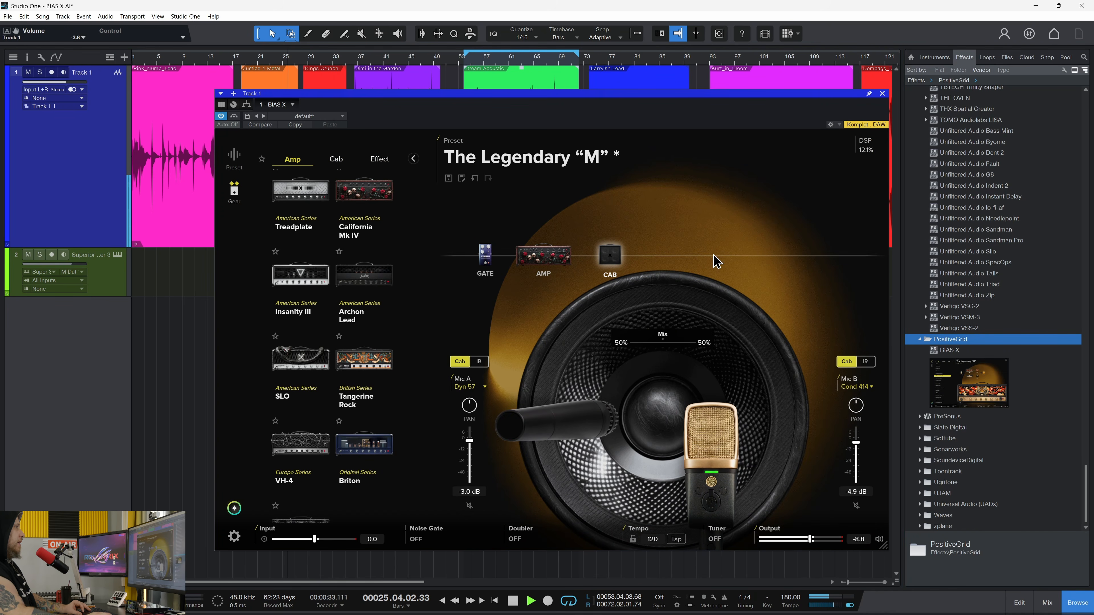
{"action": "key", "text": "space"}
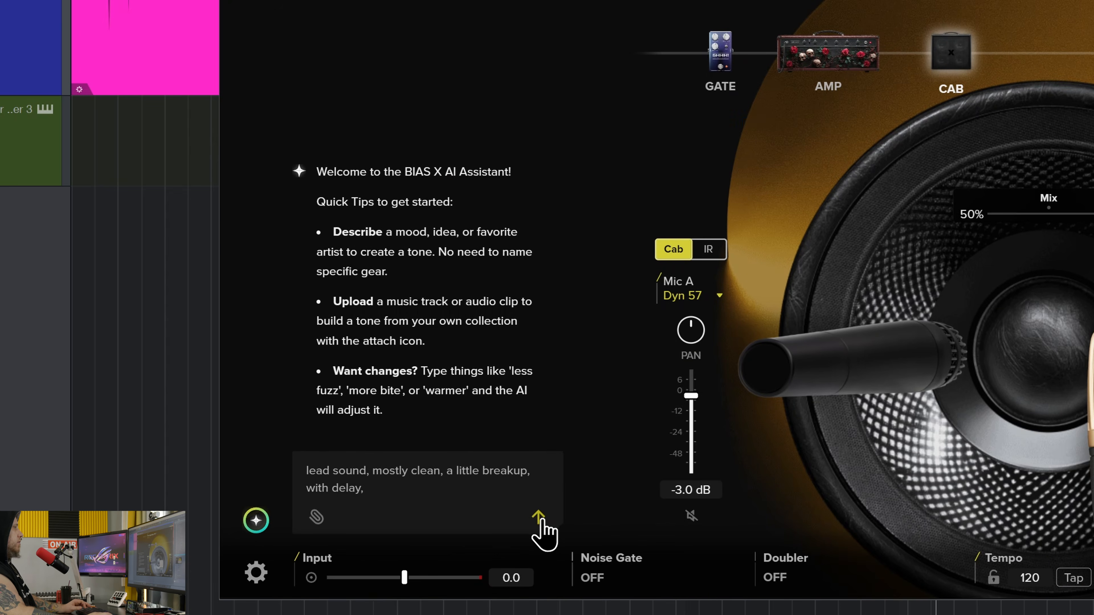
Send the assistant the message "lead sound, mostly clean, a little breakup, with delay," and load its Clean Edge Lead Delay suggestion.
{"action": "left_click", "coordinate": [386, 506]}
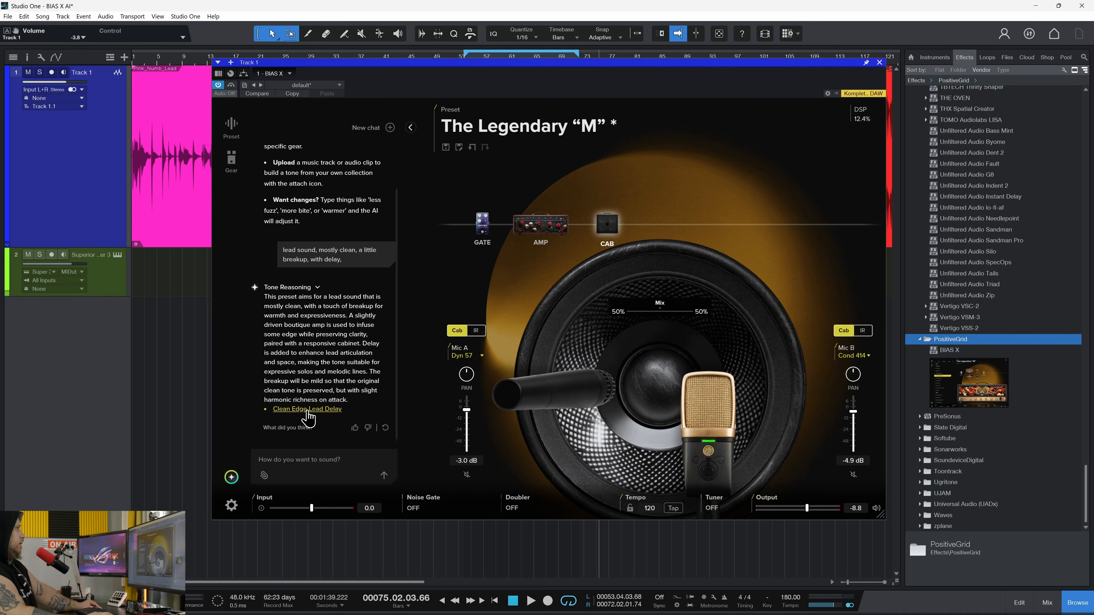
{"action": "left_click", "coordinate": [307, 411]}
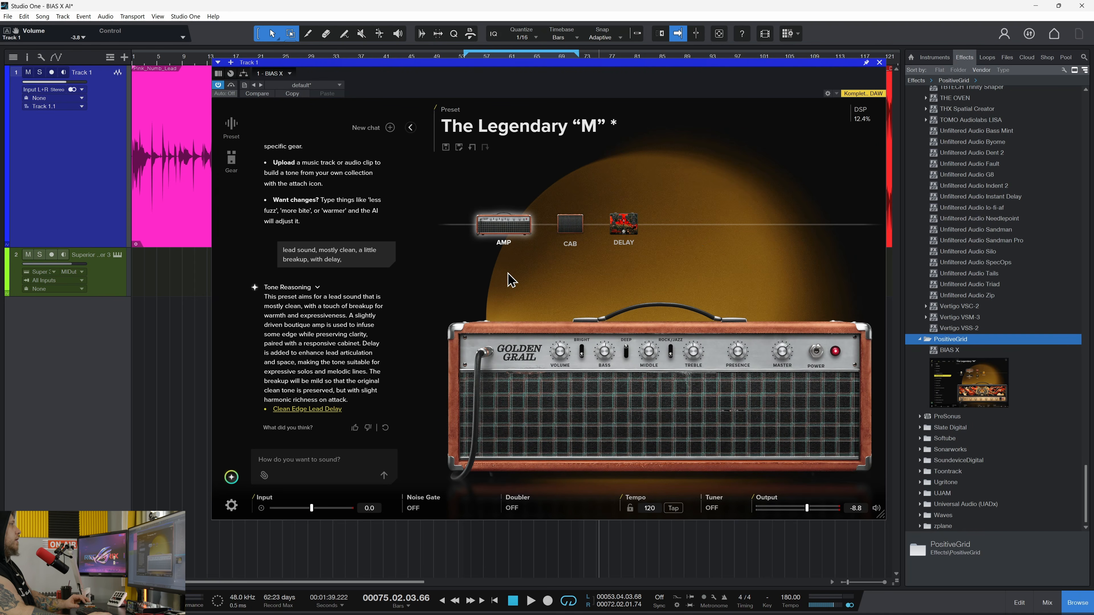
Reposition the plug-in window clear of the timeline clips and audition the Clean Edge Lead Delay tone.
{"action": "left_click_drag", "start_coordinate": [384, 74], "coordinate": [375, 142]}
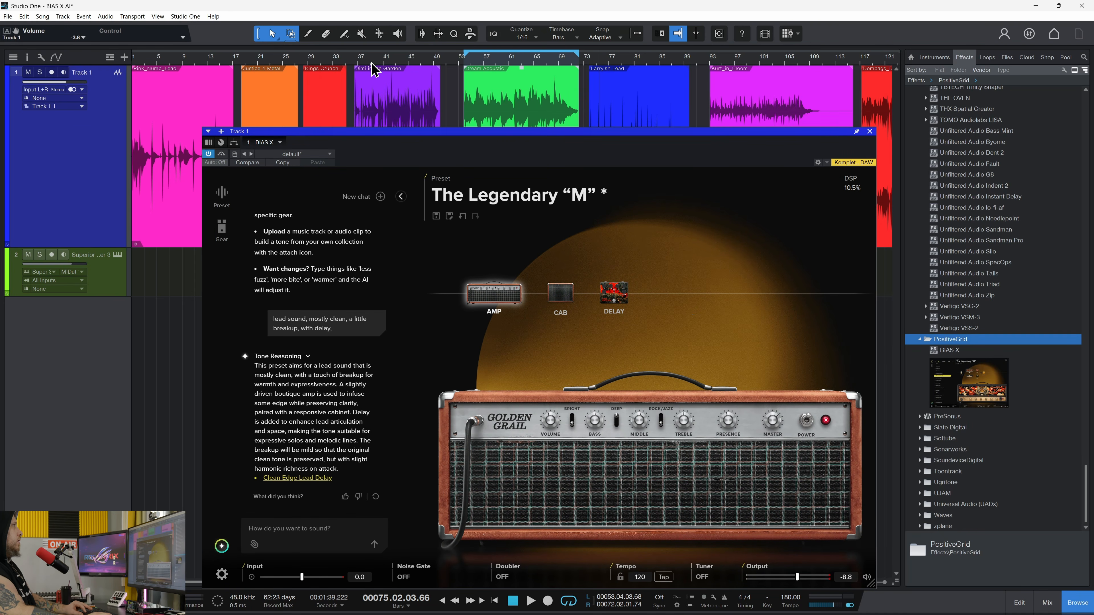
{"action": "key", "text": "space"}
{"action": "left_click_drag", "start_coordinate": [587, 133], "coordinate": [610, 93]}
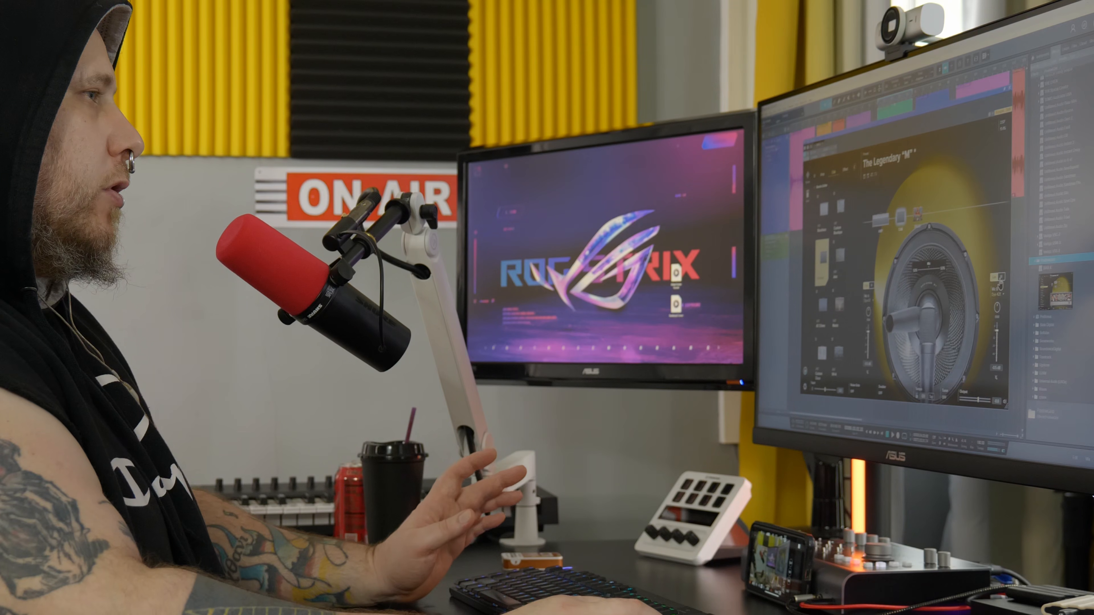
{"action": "left_click", "coordinate": [993, 277]}
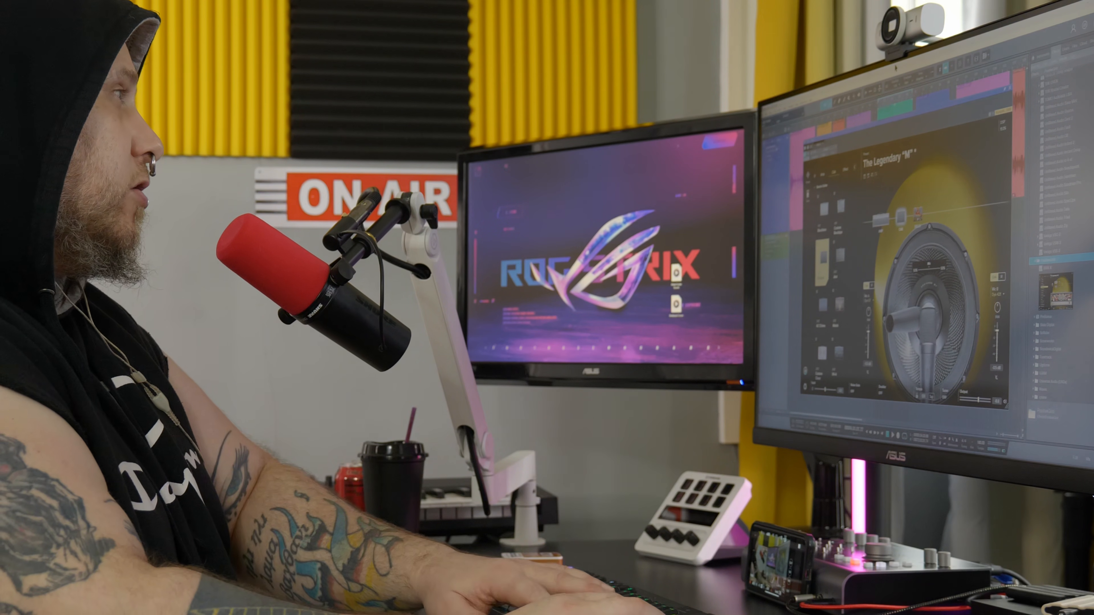
{"action": "left_click_drag", "start_coordinate": [858, 134], "coordinate": [875, 133]}
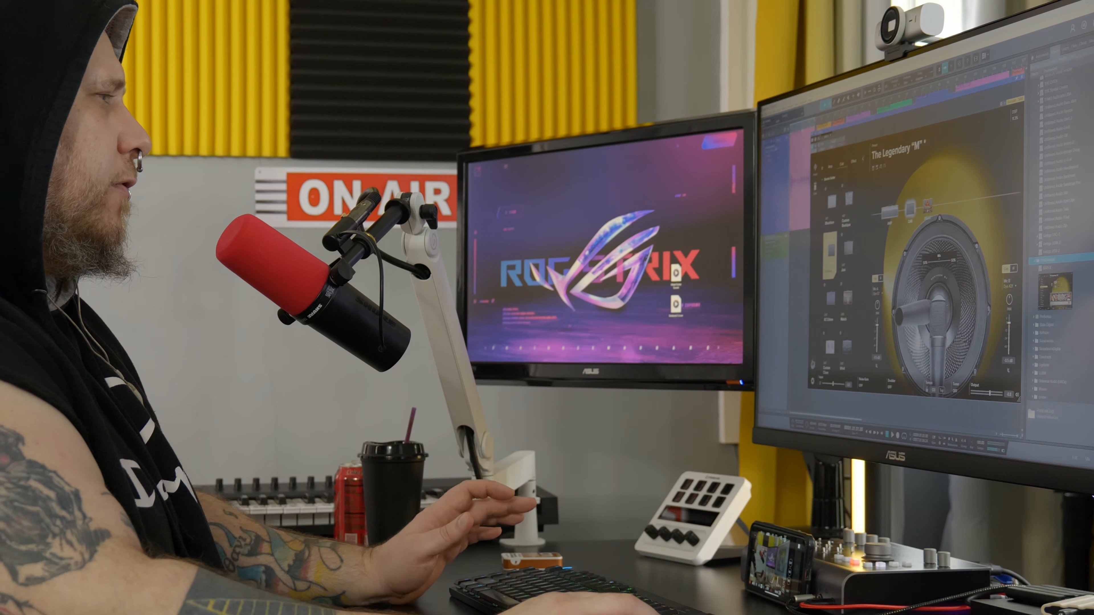
{"action": "left_click", "coordinate": [815, 168]}
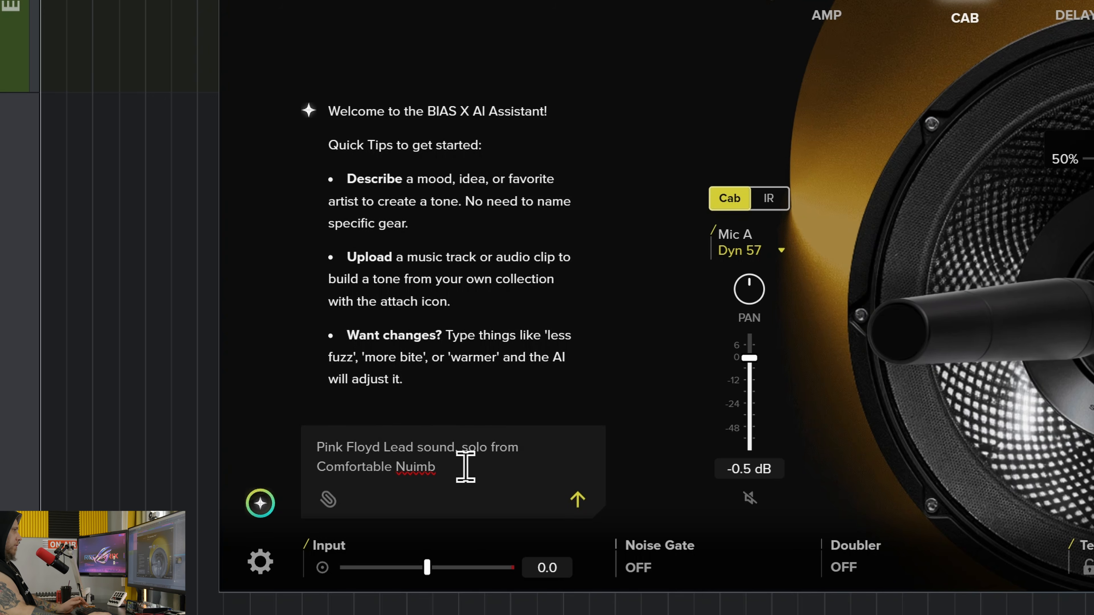
Send the assistant the message "Pink Floyd Lead sound, solo from Comfortable Nuimb" and load its Gilmour Comfort Lead suggestion.
{"action": "left_click", "coordinate": [567, 499]}
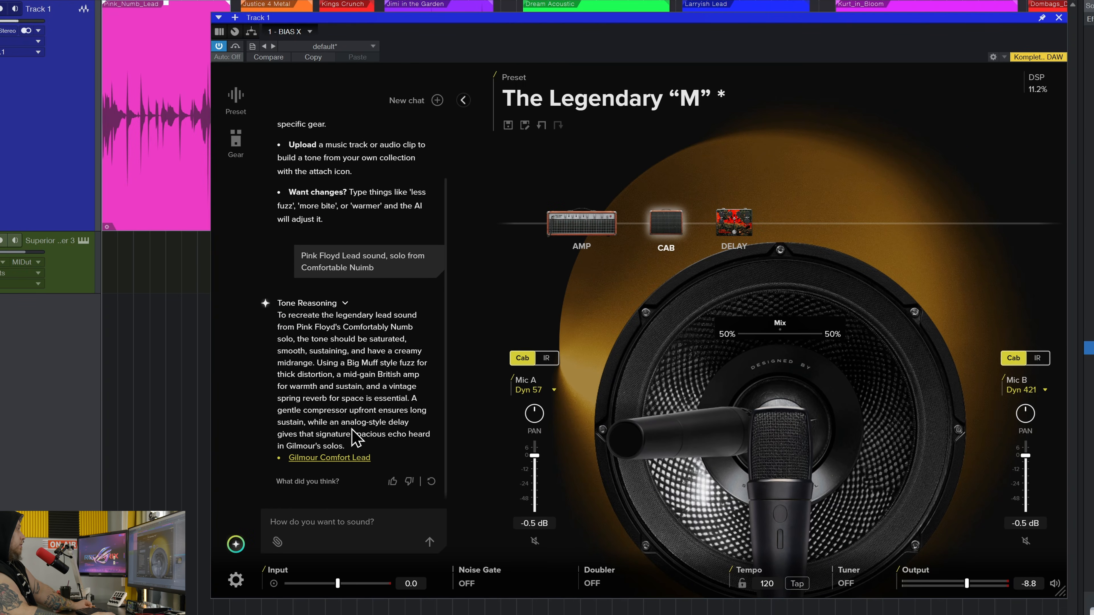
{"action": "left_click", "coordinate": [353, 460]}
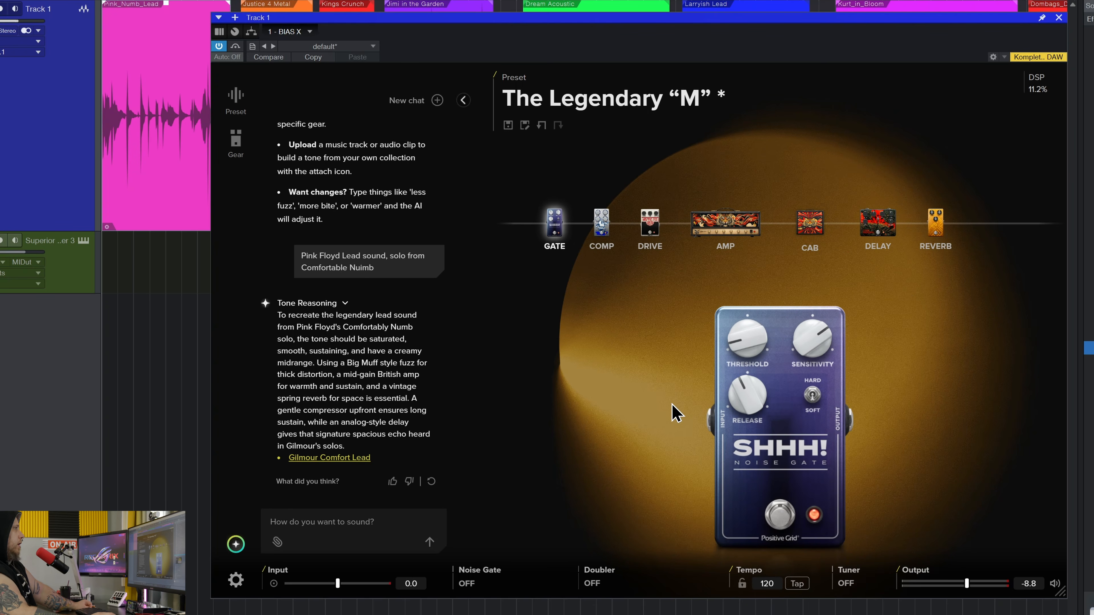
Examine the amp, cab and delay in the Gilmour Comfort Lead signal chain.
{"action": "left_click", "coordinate": [725, 221]}
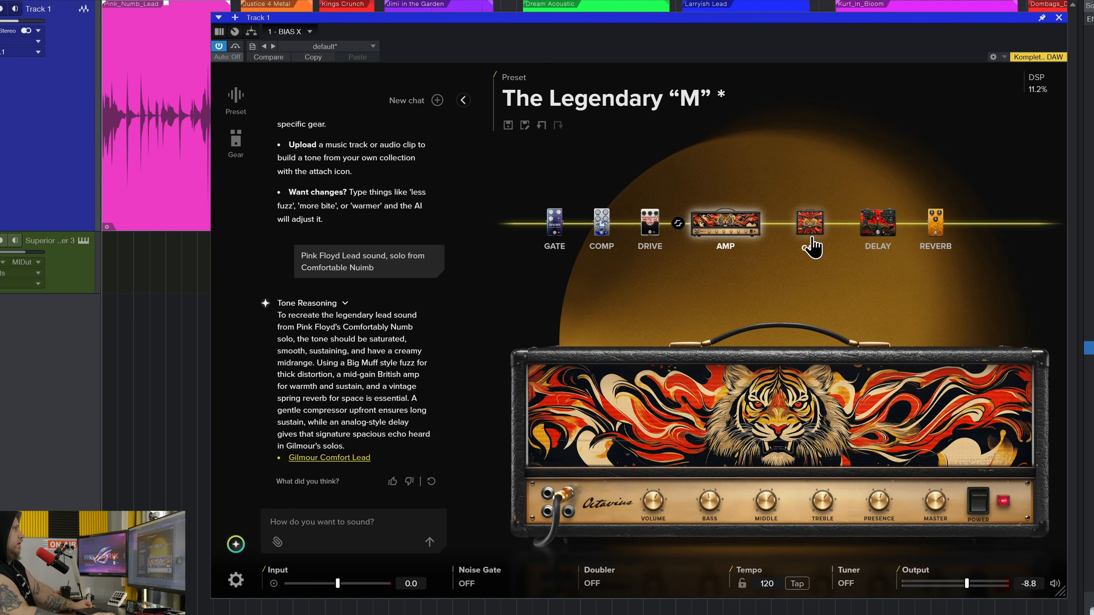
{"action": "left_click", "coordinate": [811, 233]}
{"action": "left_click", "coordinate": [876, 228]}
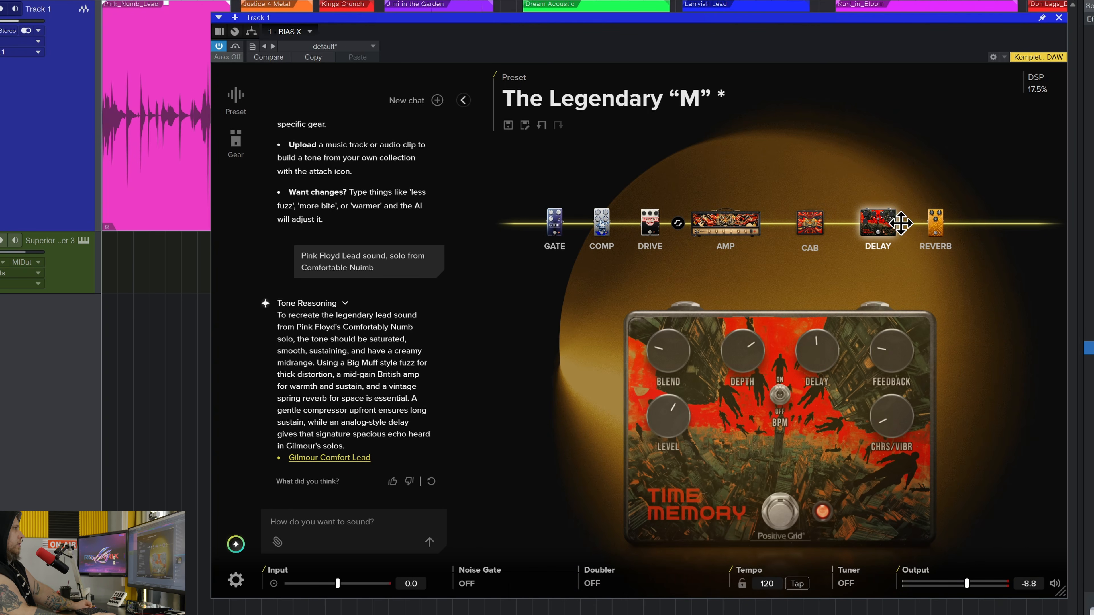
{"action": "left_click", "coordinate": [747, 234]}
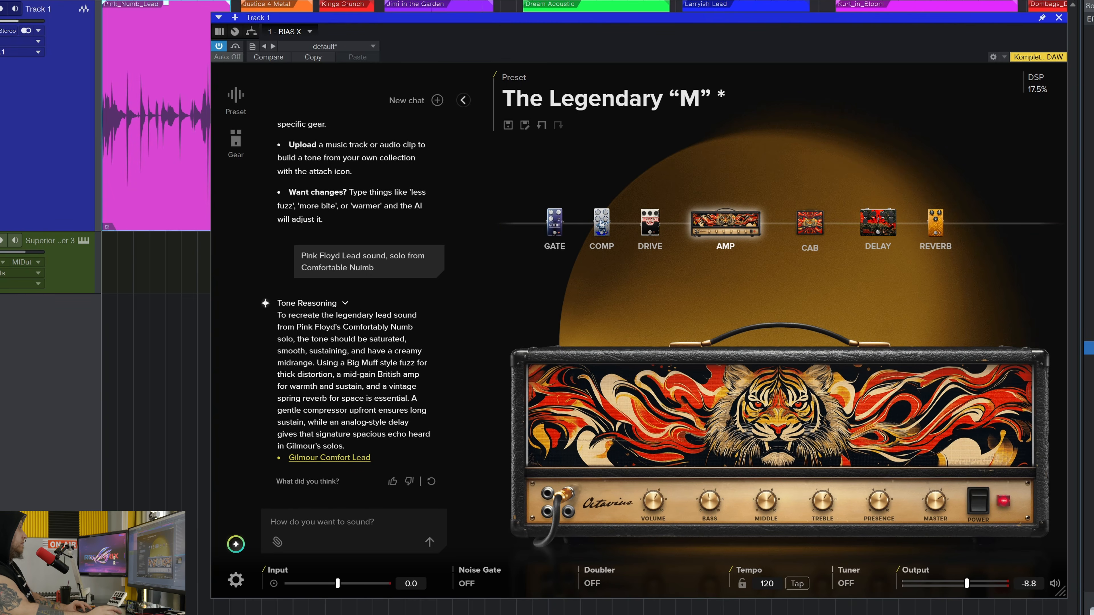
Play the Pink_Numb_Lead clip with the Gilmour Comfort Lead tone while viewing its drive, compressor, cab and delay.
{"action": "key", "text": "space"}
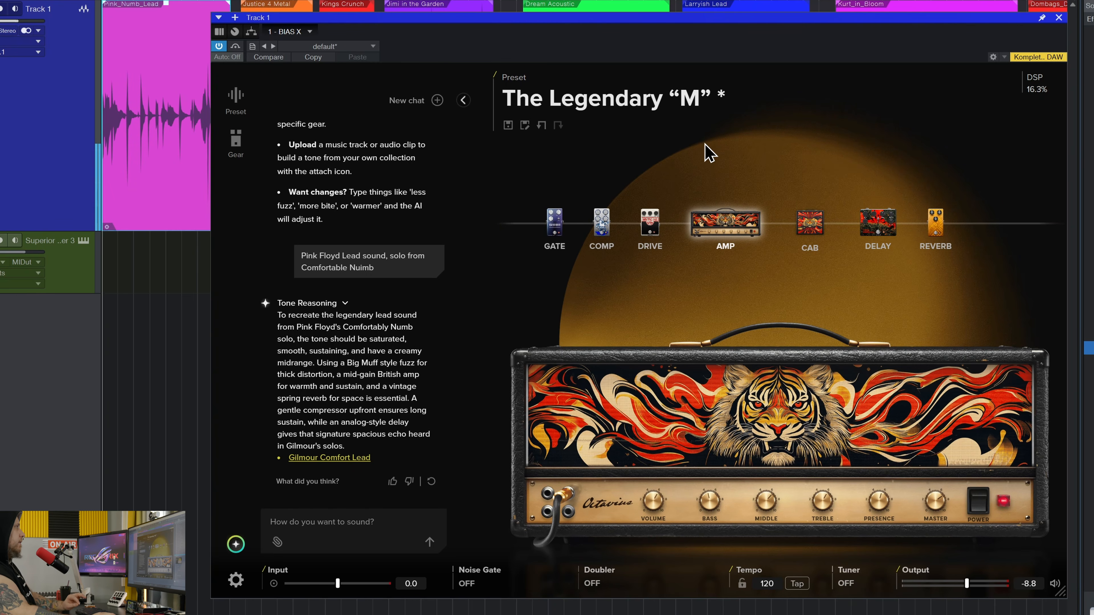
{"action": "left_click_drag", "start_coordinate": [821, 31], "coordinate": [807, 28]}
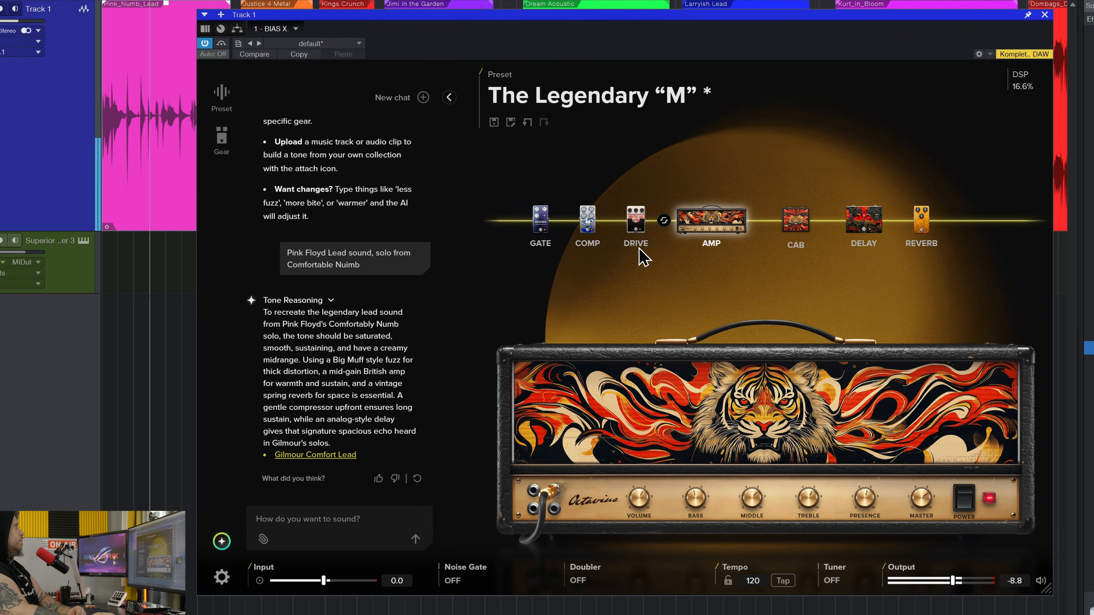
{"action": "mouse_move", "coordinate": [362, 16]}
{"action": "left_mouse_down"}
{"action": "mouse_move", "coordinate": [384, 13]}
{"action": "mouse_move", "coordinate": [369, 10]}
{"action": "left_mouse_up"}
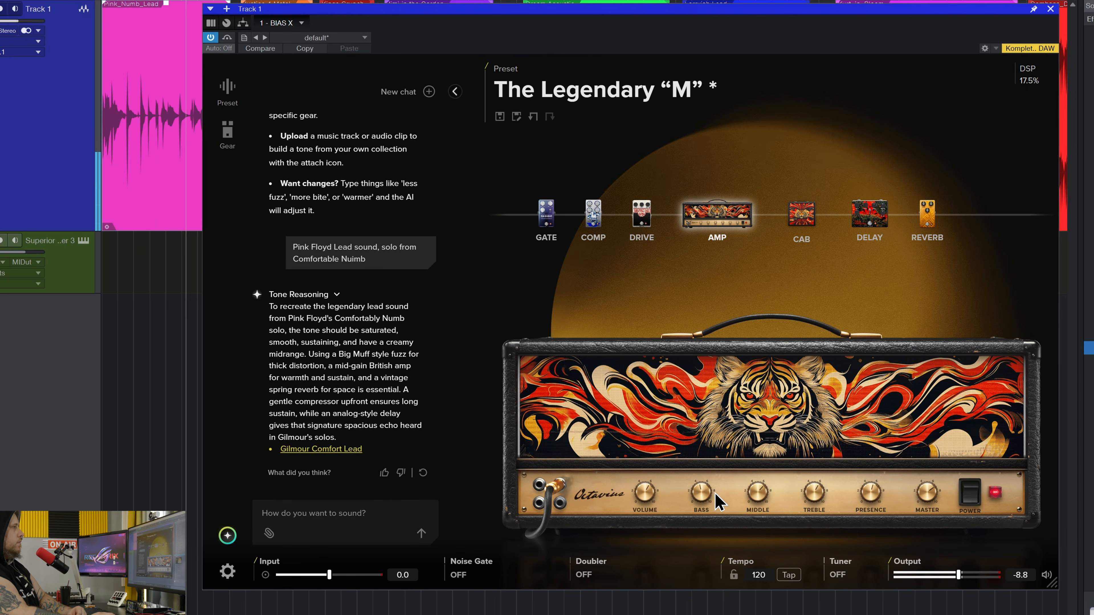
{"action": "left_click", "coordinate": [639, 220]}
{"action": "left_click", "coordinate": [599, 221]}
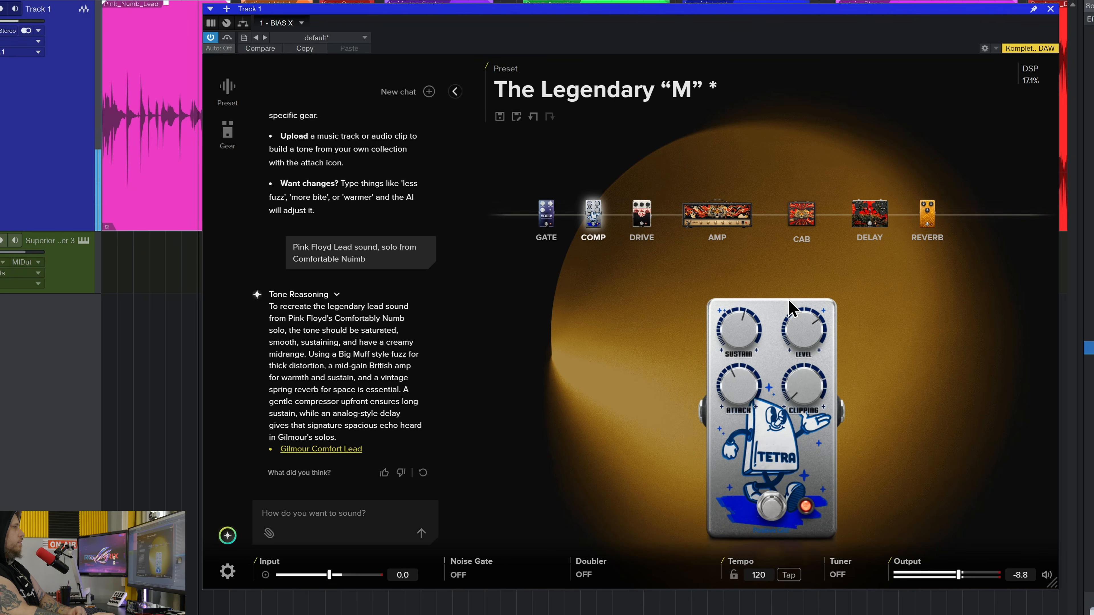
{"action": "left_click", "coordinate": [800, 216]}
{"action": "left_click", "coordinate": [868, 215]}
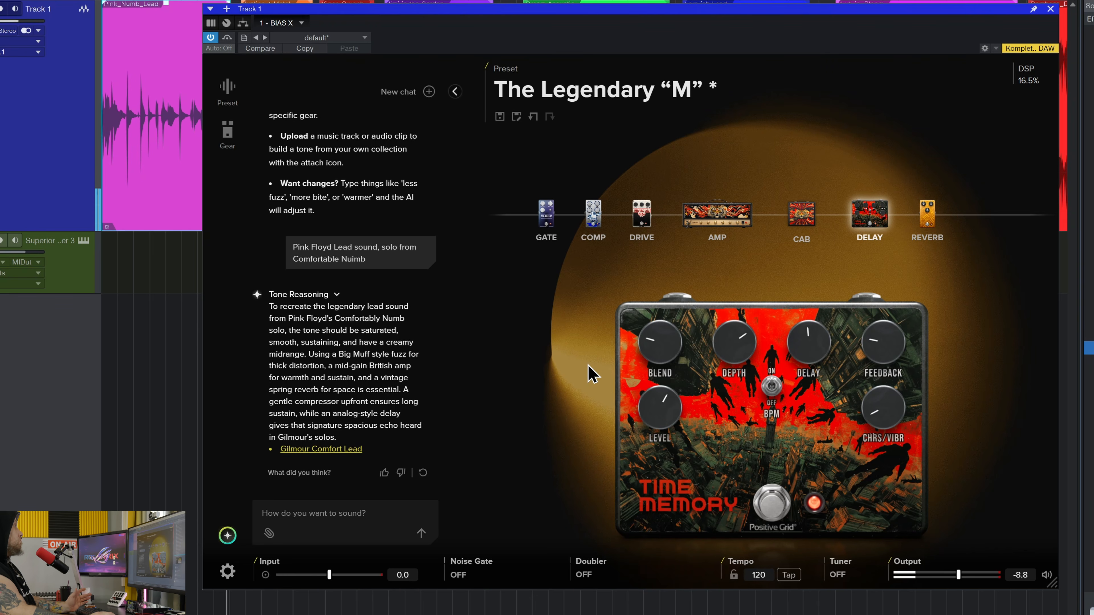
Listen to the Metal Guitar Sound clip further along the timeline, stop playback and put the plug-in window back.
{"action": "left_click_drag", "start_coordinate": [965, 6], "coordinate": [850, 97]}
{"action": "scroll", "coordinate": [716, 1], "scroll_direction": "down", "scroll_amount": 4}
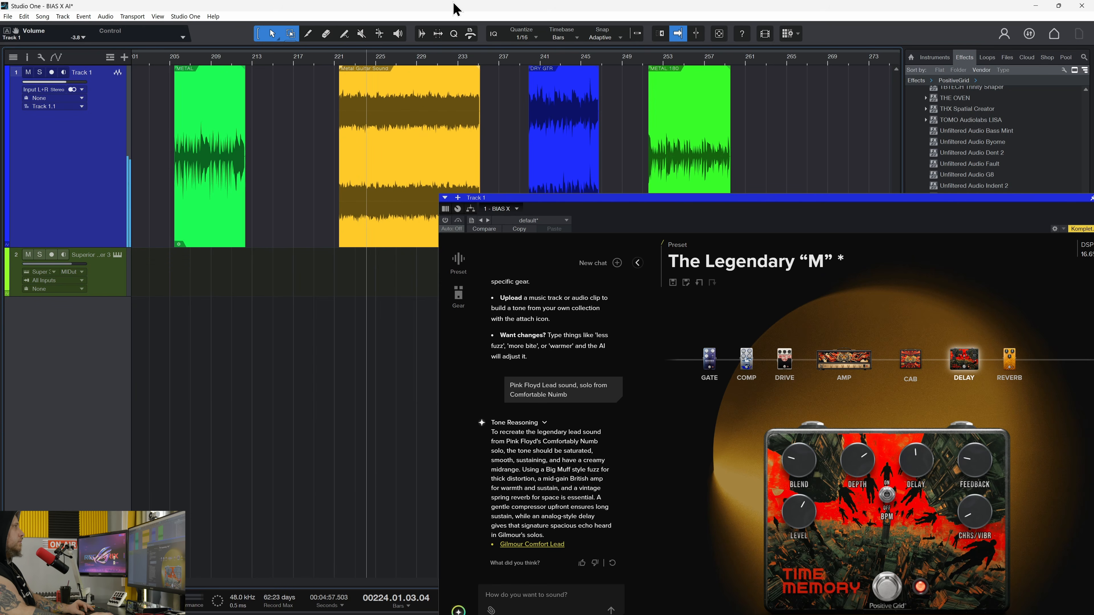
{"action": "key", "text": "space"}
{"action": "left_click_drag", "start_coordinate": [750, 200], "coordinate": [541, 56]}
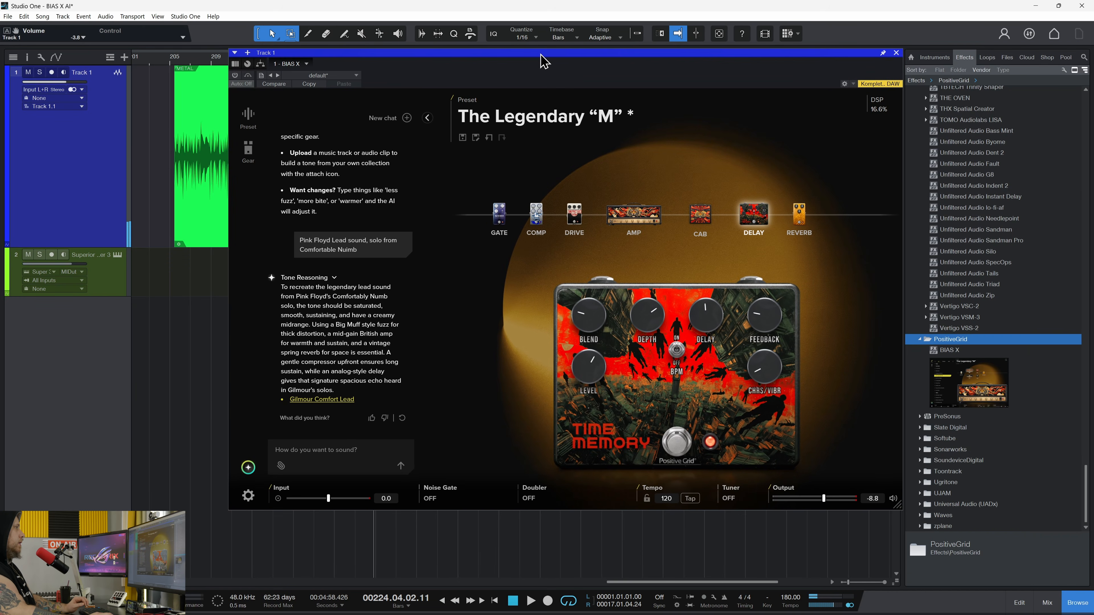
Start a new assistant chat and attach the Metal Guitar Sound audio file from the Desktop.
{"action": "left_click", "coordinate": [407, 119]}
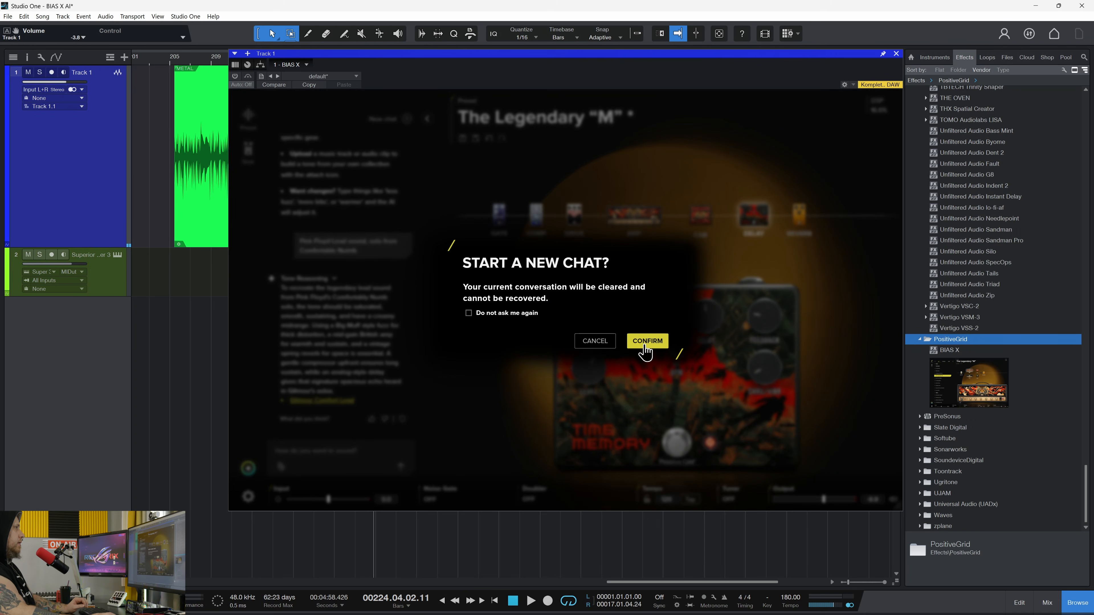
{"action": "left_click", "coordinate": [644, 345]}
{"action": "left_click", "coordinate": [281, 467]}
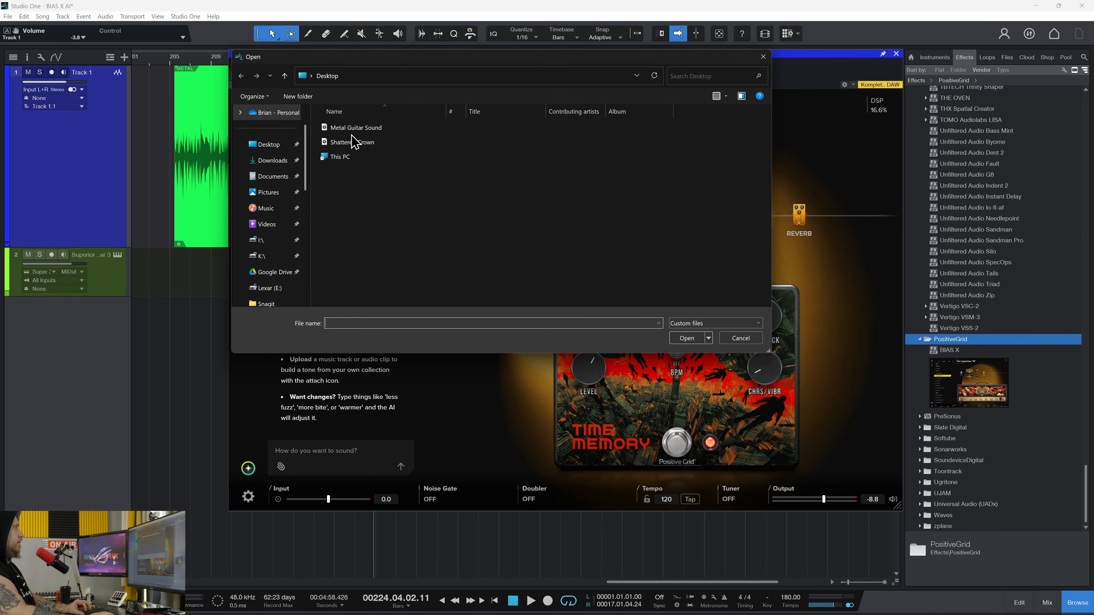
{"action": "left_click", "coordinate": [354, 127]}
{"action": "left_click", "coordinate": [684, 338]}
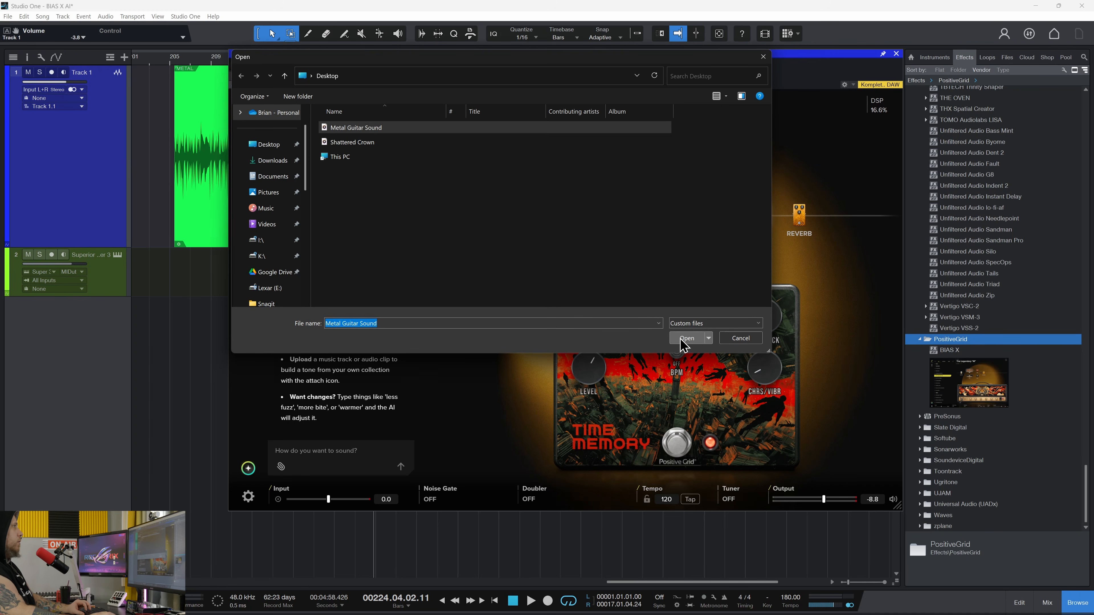
Send the Metal Guitar Sound clip to the assistant, choose the 00:00-00:10 section to recreate and load a suggested preset.
{"action": "left_click", "coordinate": [401, 466]}
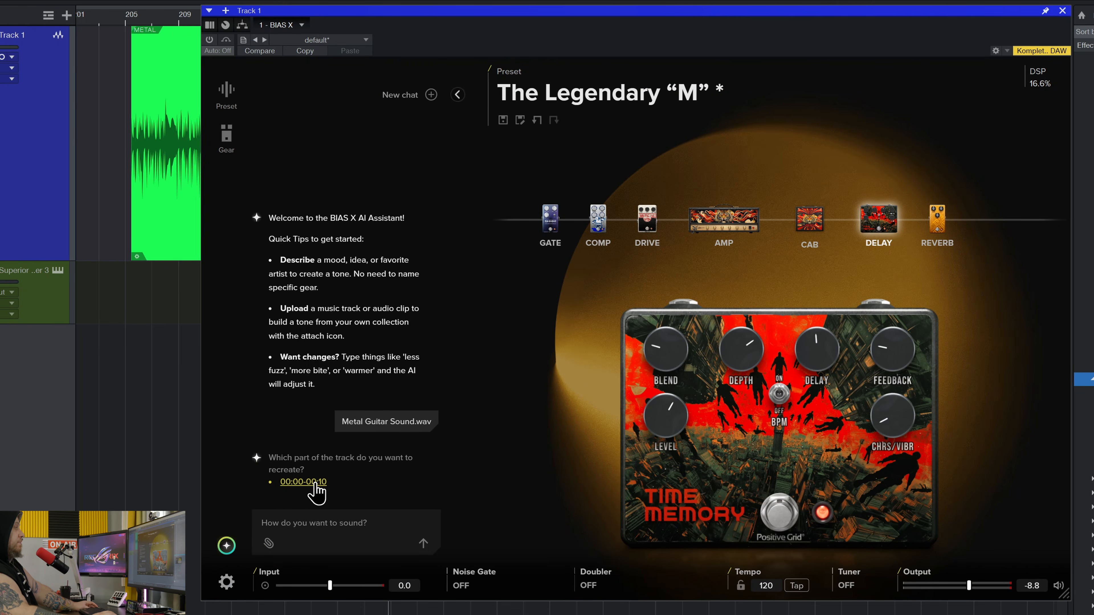
{"action": "left_click", "coordinate": [315, 483]}
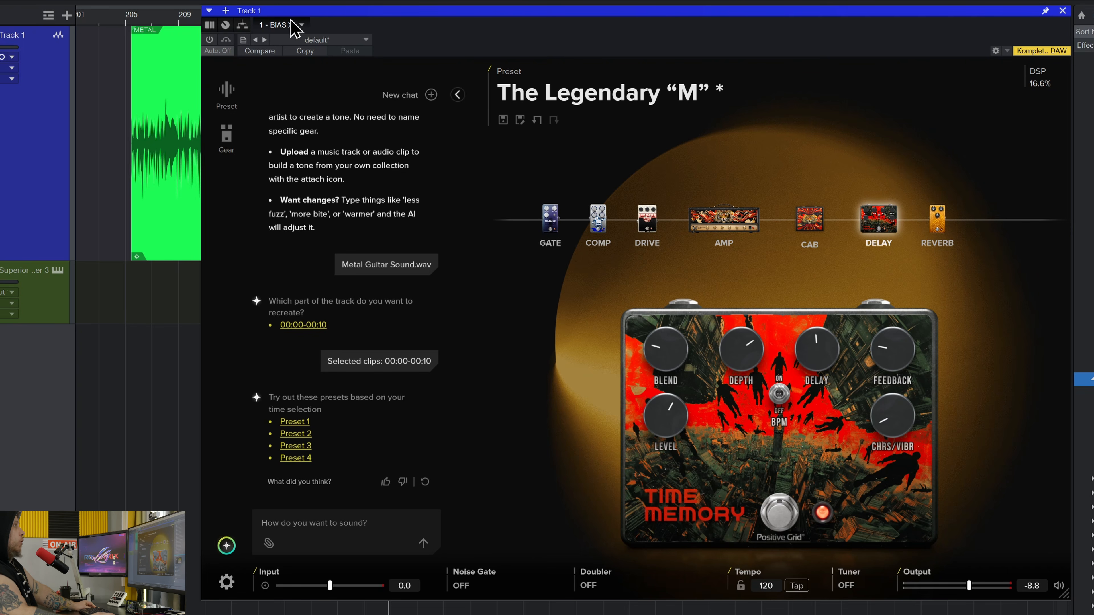
{"action": "left_click_drag", "start_coordinate": [362, 13], "coordinate": [350, 22]}
{"action": "left_click", "coordinate": [282, 442]}
Play the DRY GTR clip through the loaded preset and set the loop range around that clip.
{"action": "left_click_drag", "start_coordinate": [416, 19], "coordinate": [467, 203]}
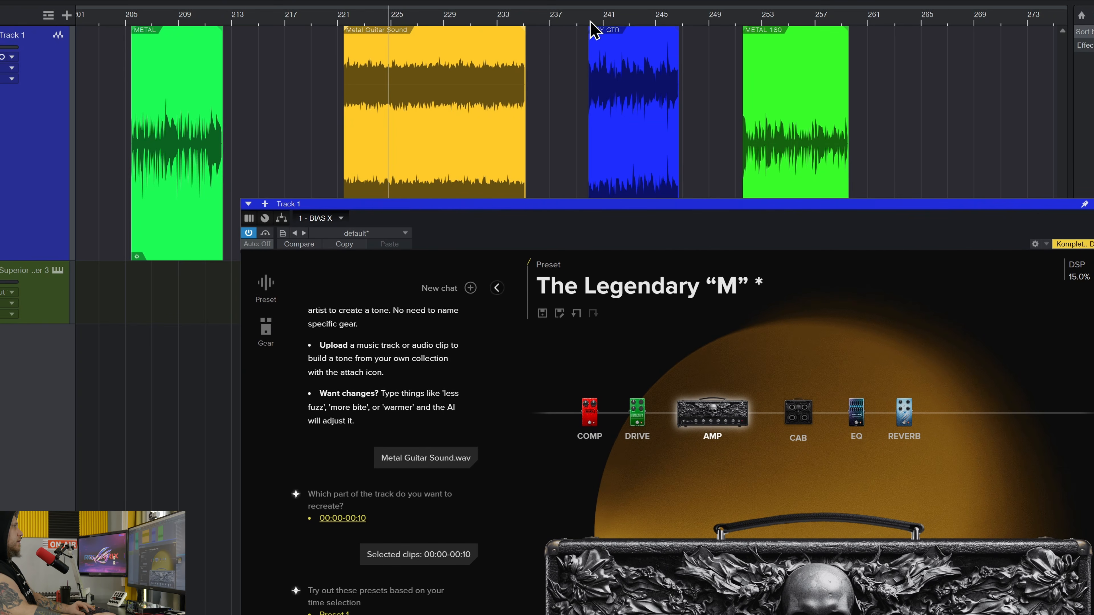
{"action": "left_click_drag", "start_coordinate": [654, 206], "coordinate": [585, 71]}
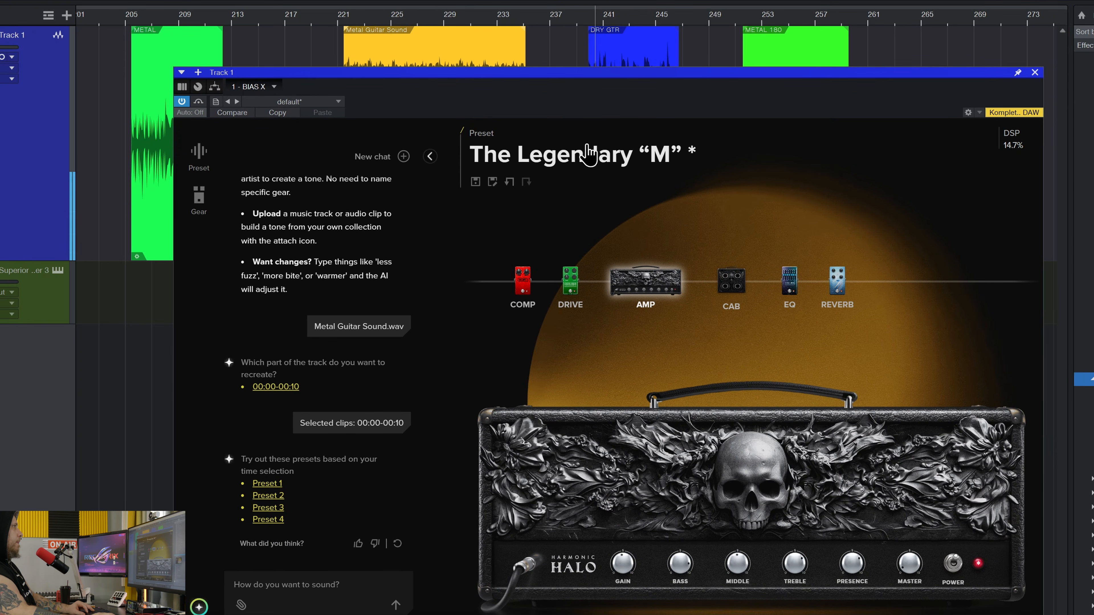
{"action": "left_click_drag", "start_coordinate": [630, 81], "coordinate": [618, 80]}
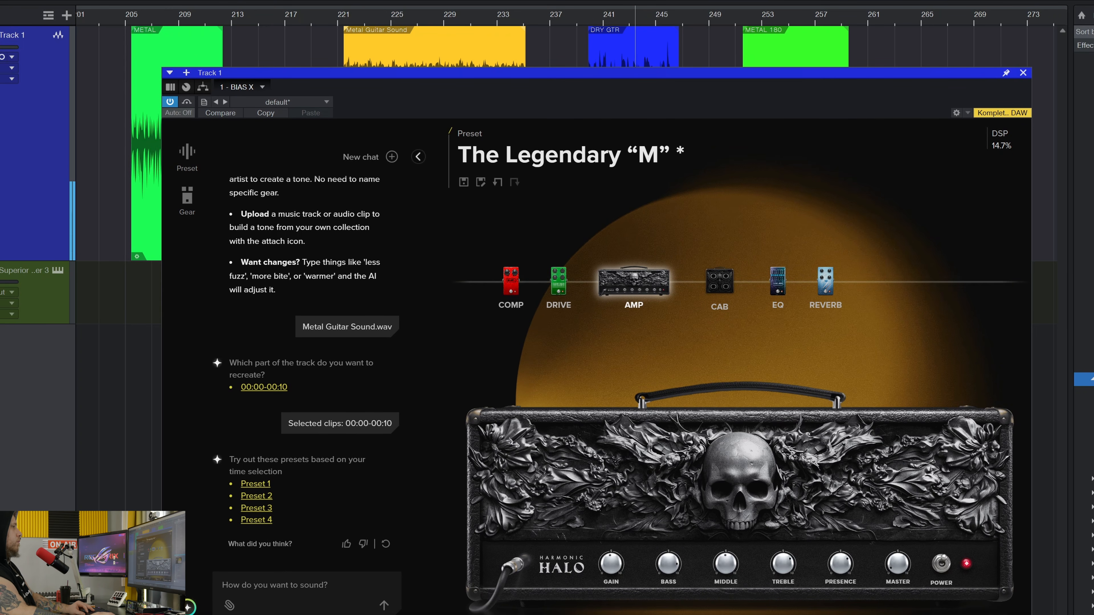
{"action": "left_click_drag", "start_coordinate": [631, 76], "coordinate": [632, 32]}
{"action": "left_click", "coordinate": [633, 186]}
{"action": "key", "text": "p"}
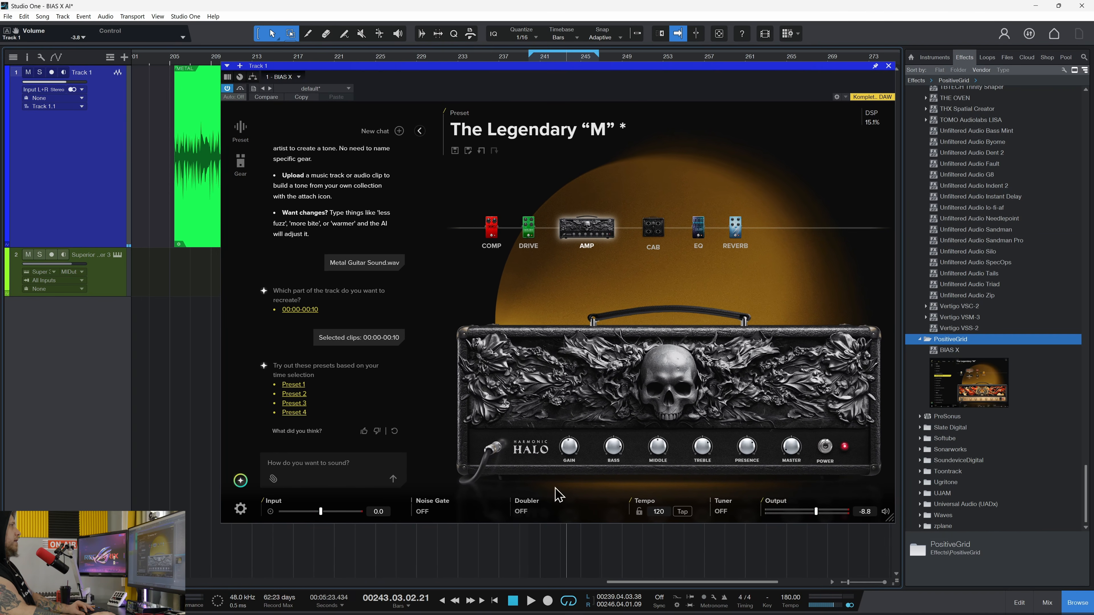
Load the suggested Preset 3 and Preset 4 while the DRY GTR loop plays, and stop playback.
{"action": "left_click", "coordinate": [297, 403]}
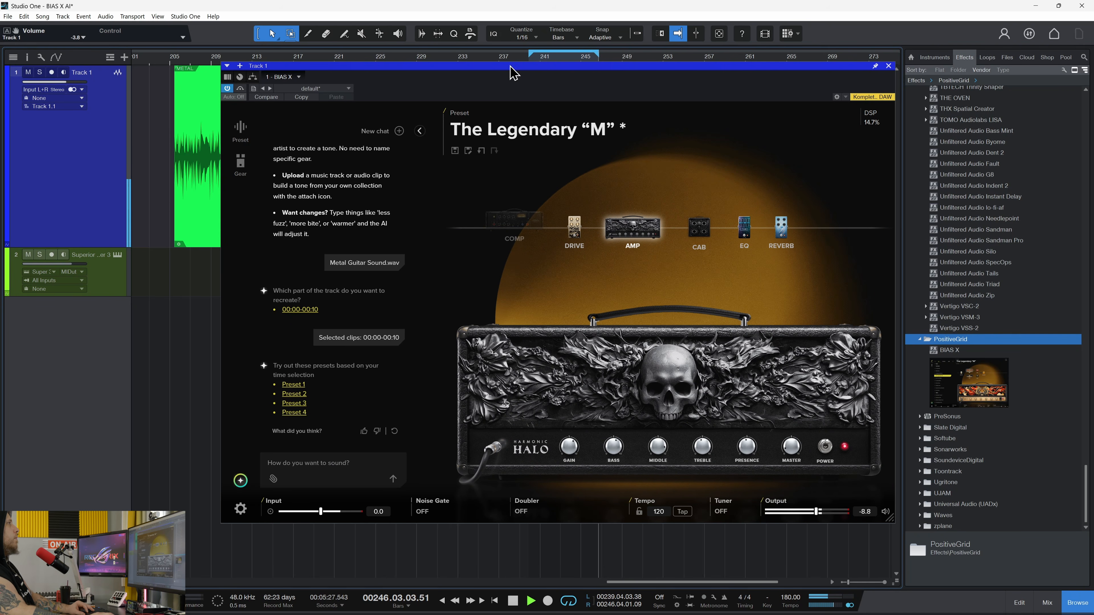
{"action": "left_click_drag", "start_coordinate": [512, 72], "coordinate": [609, 143]}
{"action": "left_click", "coordinate": [391, 482]}
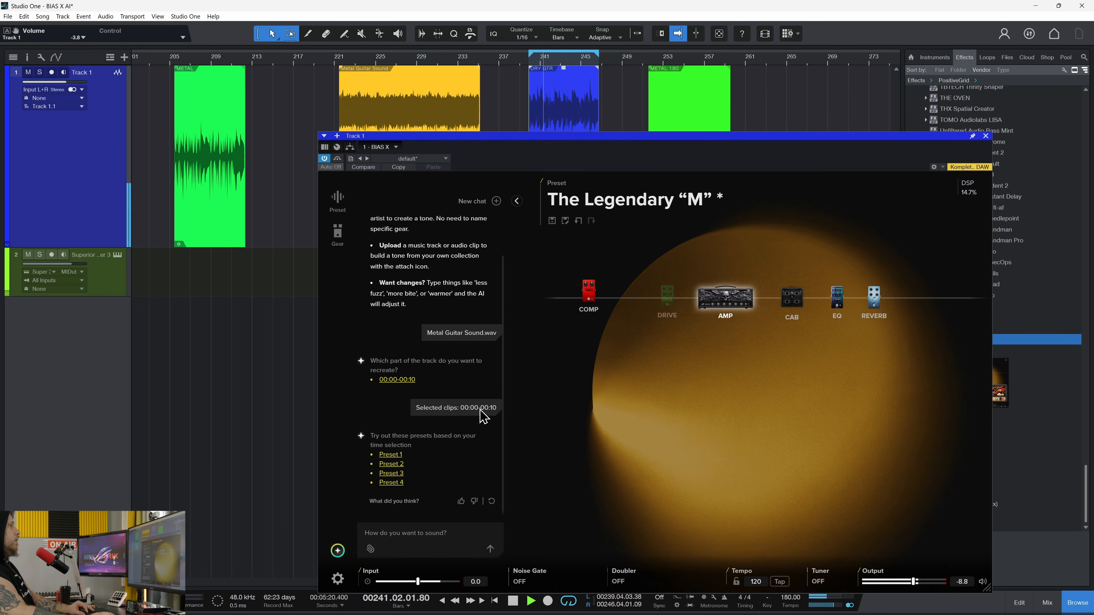
{"action": "left_click_drag", "start_coordinate": [661, 137], "coordinate": [597, 81]}
{"action": "left_click", "coordinate": [336, 427]}
{"action": "left_click_drag", "start_coordinate": [649, 81], "coordinate": [699, 109]}
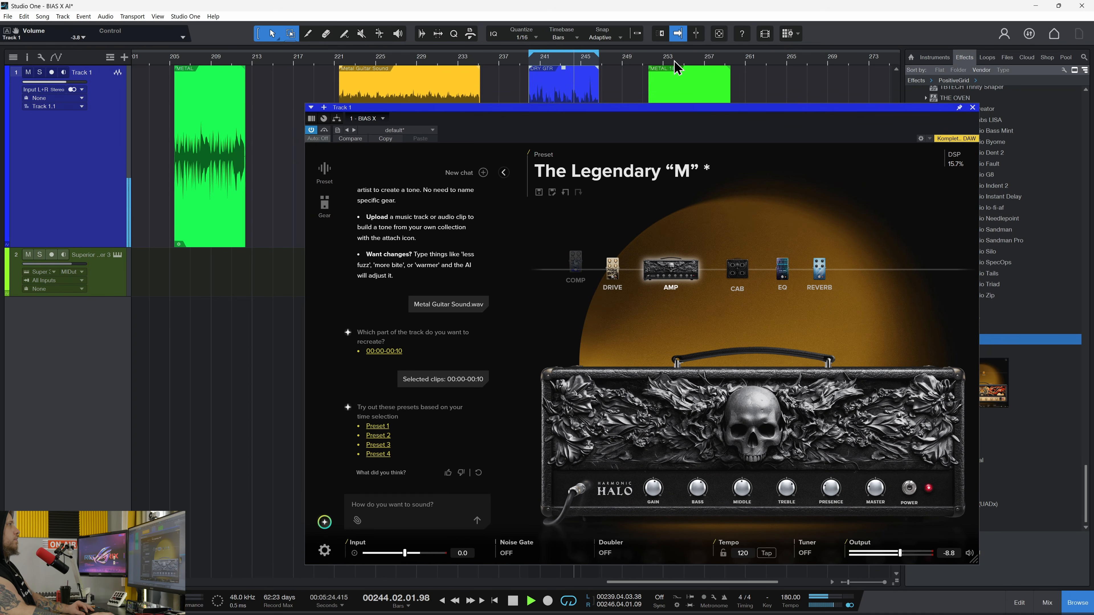
{"action": "key", "text": "space"}
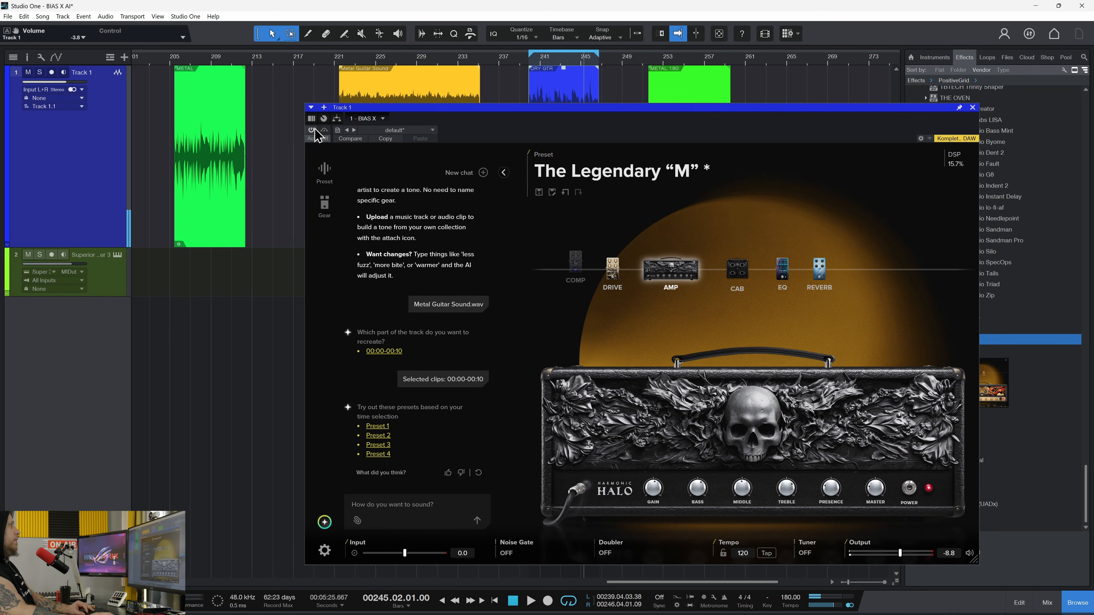
Play the Metal Guitar Sound reference with the plug-in bypassed, and audition the DRY GTR loop with the plug-in enabled.
{"action": "left_click", "coordinate": [368, 56]}
{"action": "key", "text": "space"}
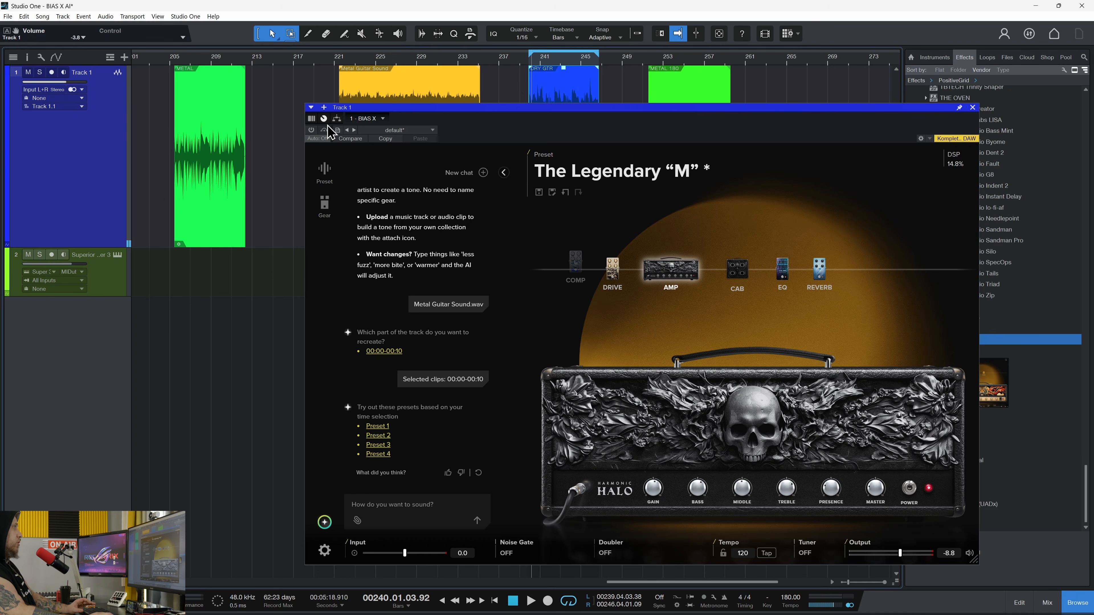
{"action": "left_click_drag", "start_coordinate": [593, 108], "coordinate": [515, 70]}
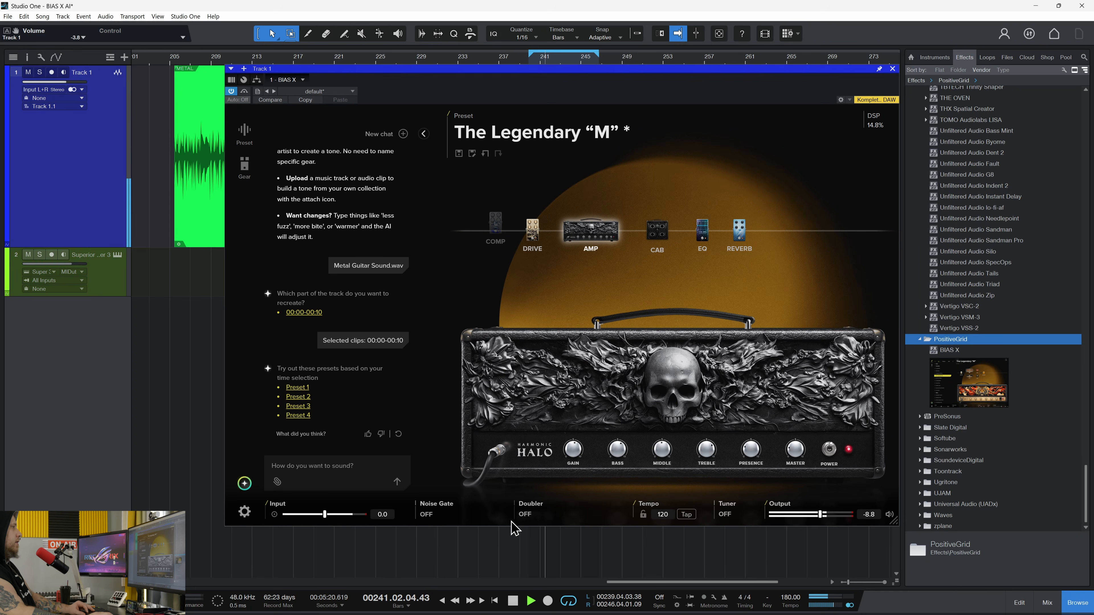
{"action": "key", "text": "space"}
Switch the plug-in input to stereo and raise the output level to -6.8 while the DRY GTR loop plays.
{"action": "left_click", "coordinate": [274, 517]}
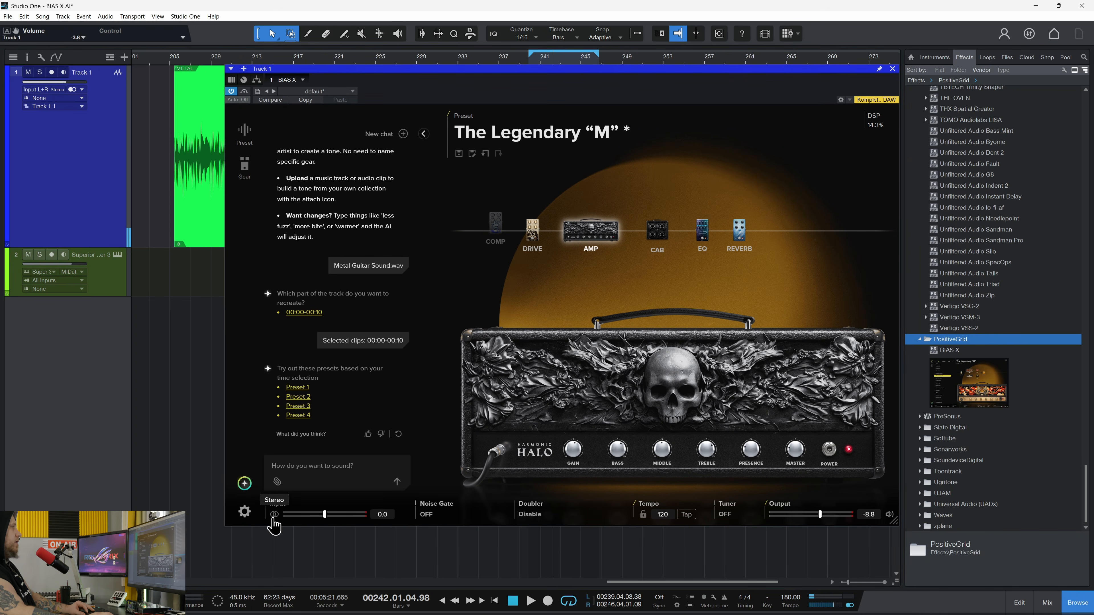
{"action": "left_click", "coordinate": [539, 62]}
{"action": "key", "text": "space"}
{"action": "left_click_drag", "start_coordinate": [818, 515], "coordinate": [827, 521]}
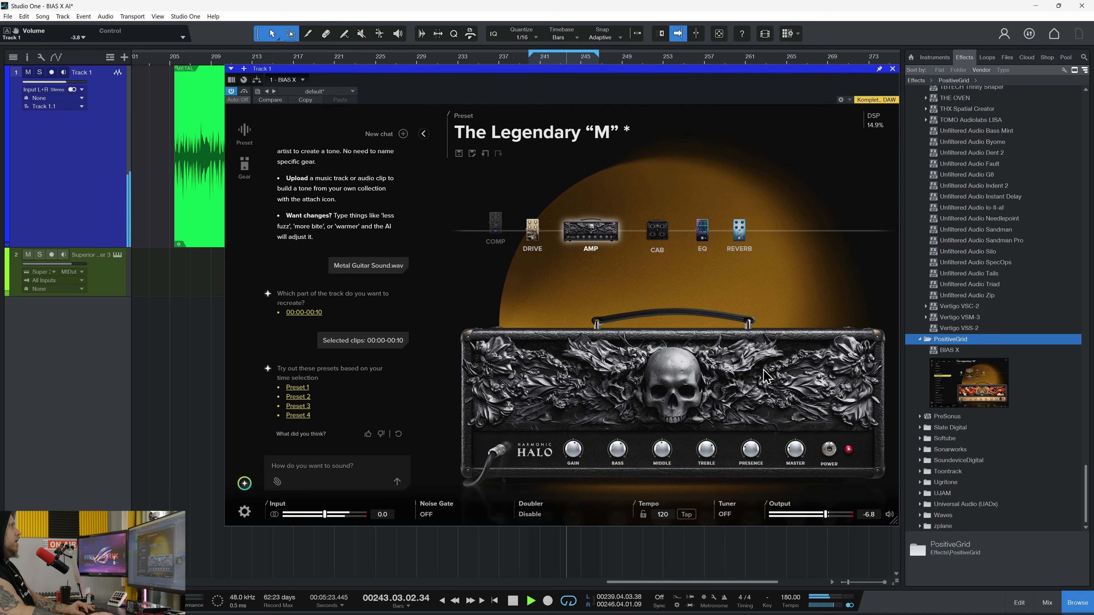
{"action": "key", "text": "space"}
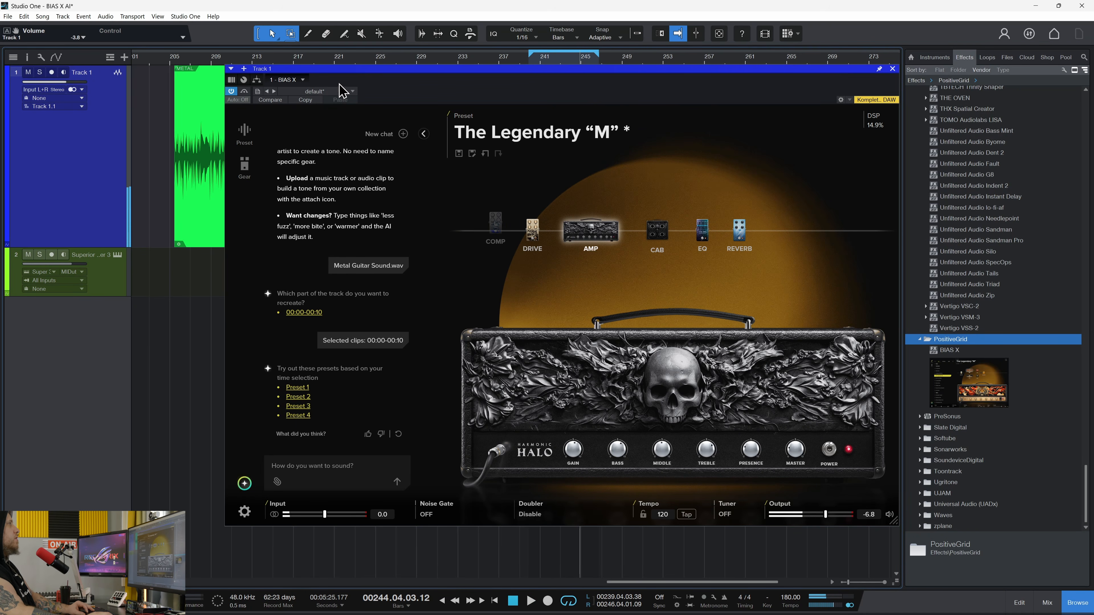
Compare the bypassed Metal Guitar Sound reference again with the DRY GTR loop through the stereo-input tone, and stop playback.
{"action": "left_click_drag", "start_coordinate": [441, 68], "coordinate": [426, 172]}
{"action": "left_click", "coordinate": [359, 62]}
{"action": "key", "text": "space"}
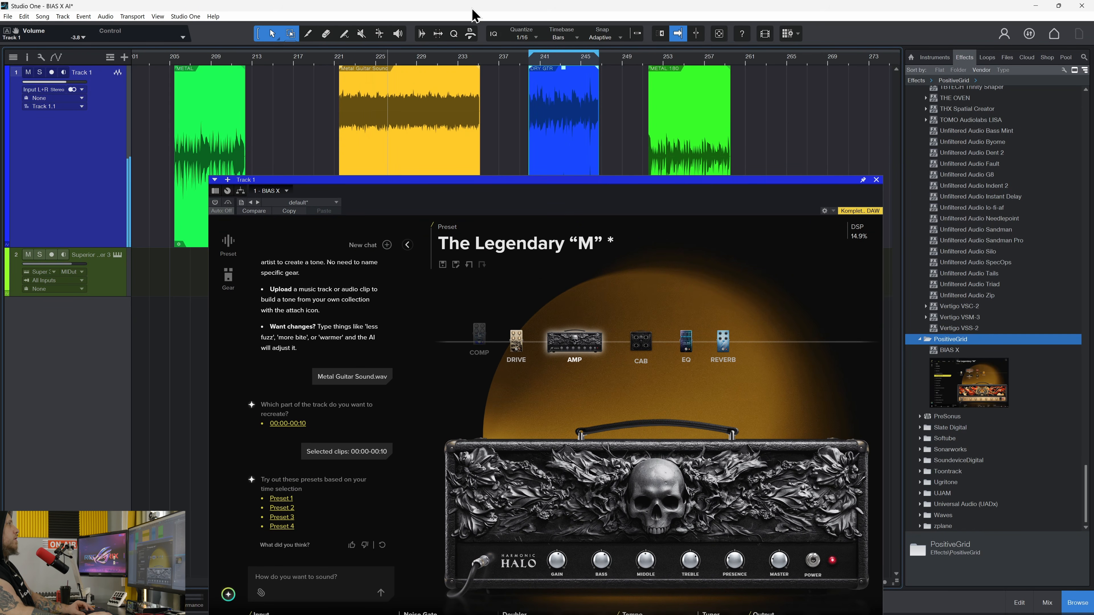
{"action": "left_click_drag", "start_coordinate": [598, 181], "coordinate": [593, 95]}
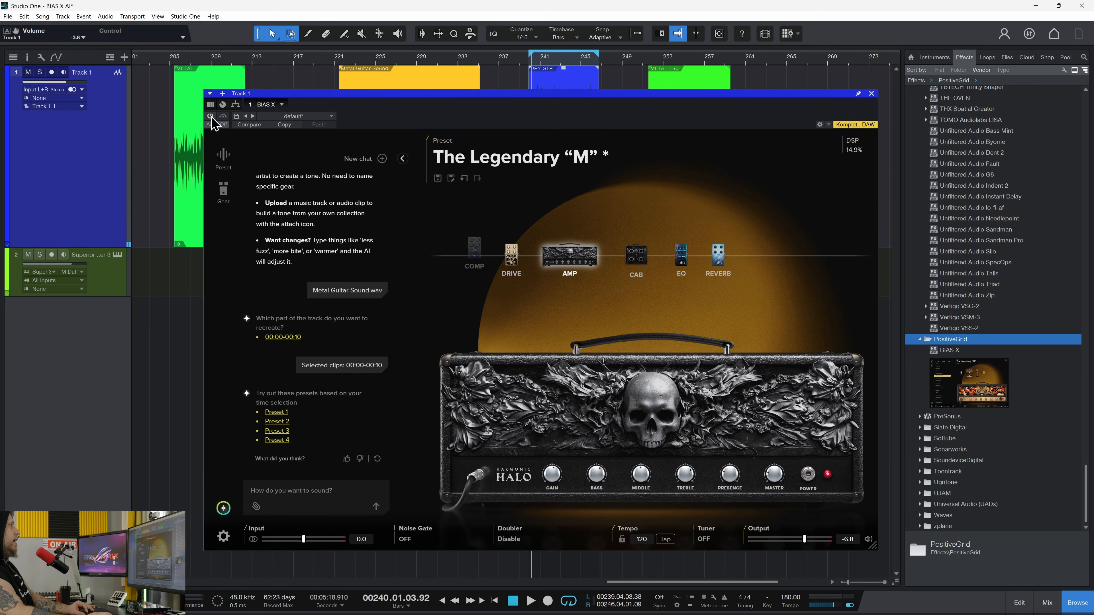
{"action": "left_click_drag", "start_coordinate": [625, 96], "coordinate": [629, 97]}
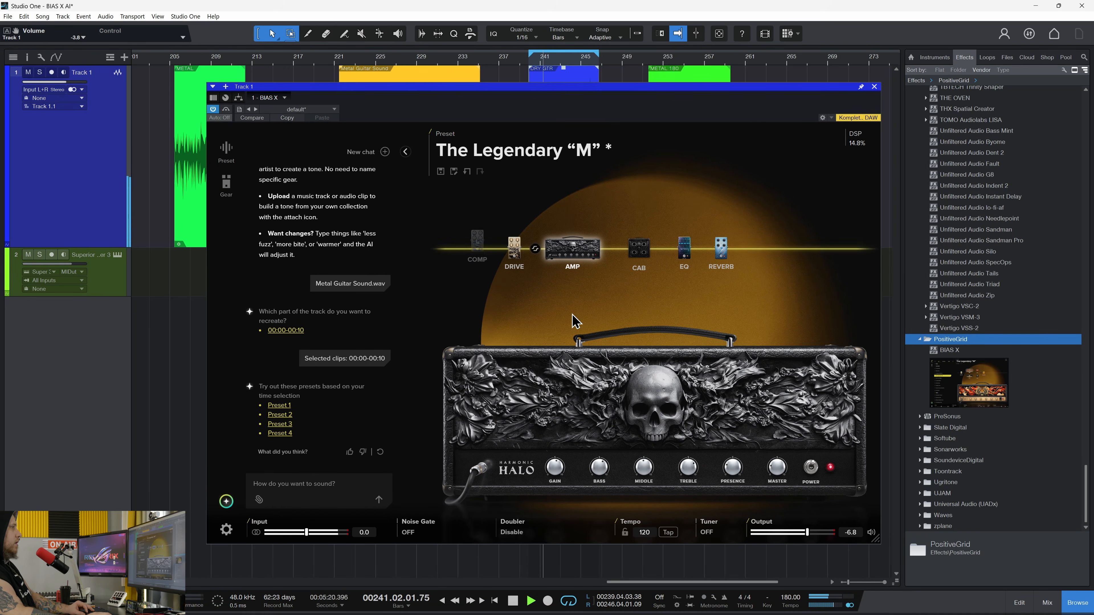
{"action": "mouse_move", "coordinate": [602, 485]}
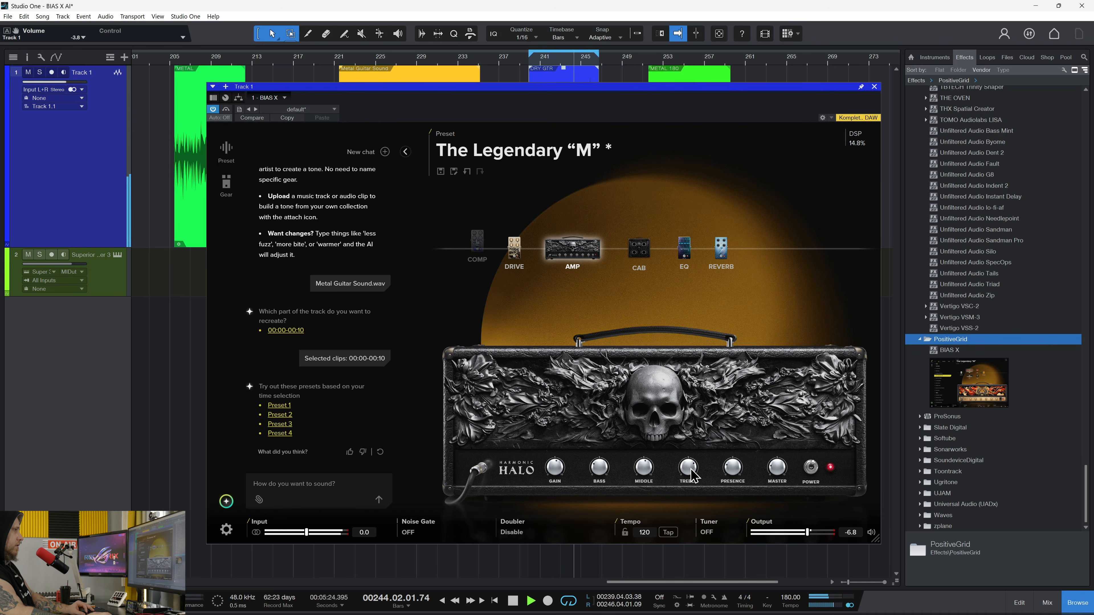
{"action": "key", "text": "space"}
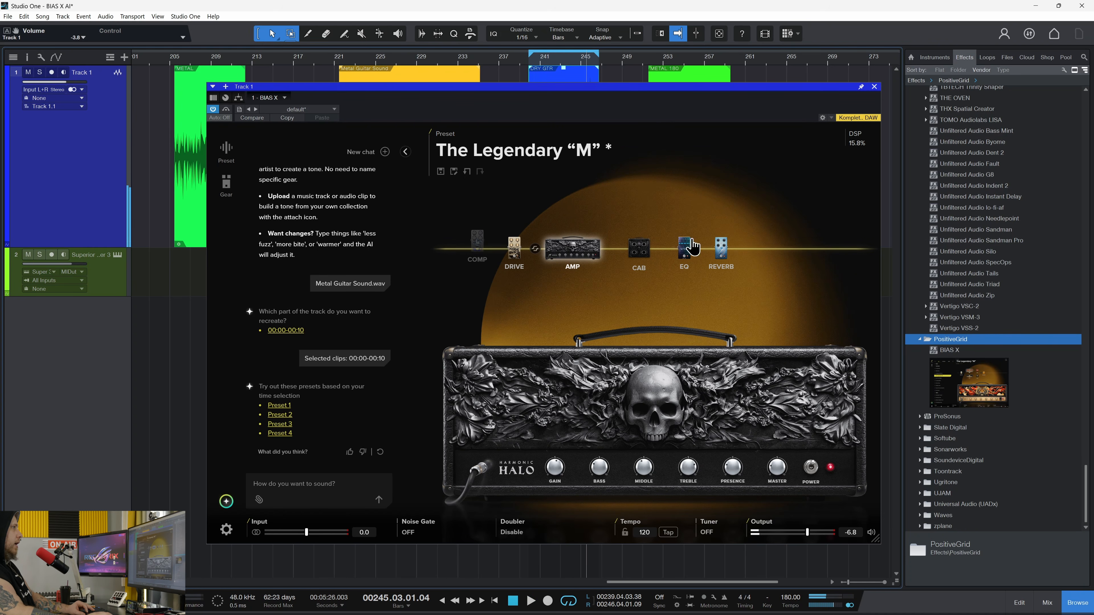
Lower the 100 to 800 Hz bands on the FreqLab EQ pedal, with 400 Hz at -3.71 dB, and play the DRY GTR loop.
{"action": "left_click", "coordinate": [684, 249]}
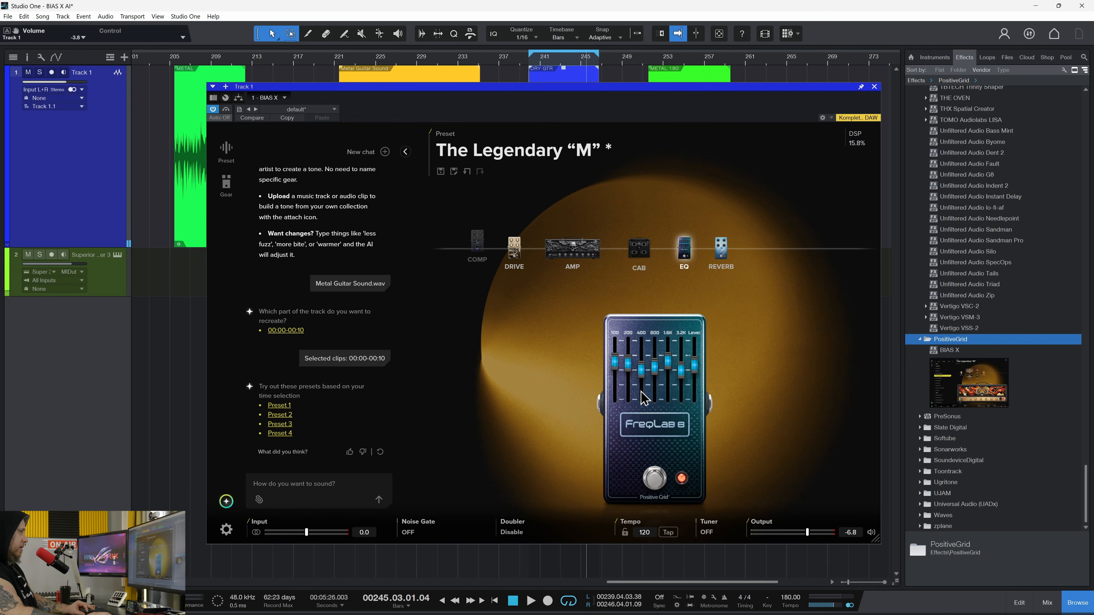
{"action": "mouse_move", "coordinate": [654, 367]}
{"action": "left_mouse_down"}
{"action": "mouse_move", "coordinate": [614, 366]}
{"action": "mouse_move", "coordinate": [643, 378]}
{"action": "left_mouse_up"}
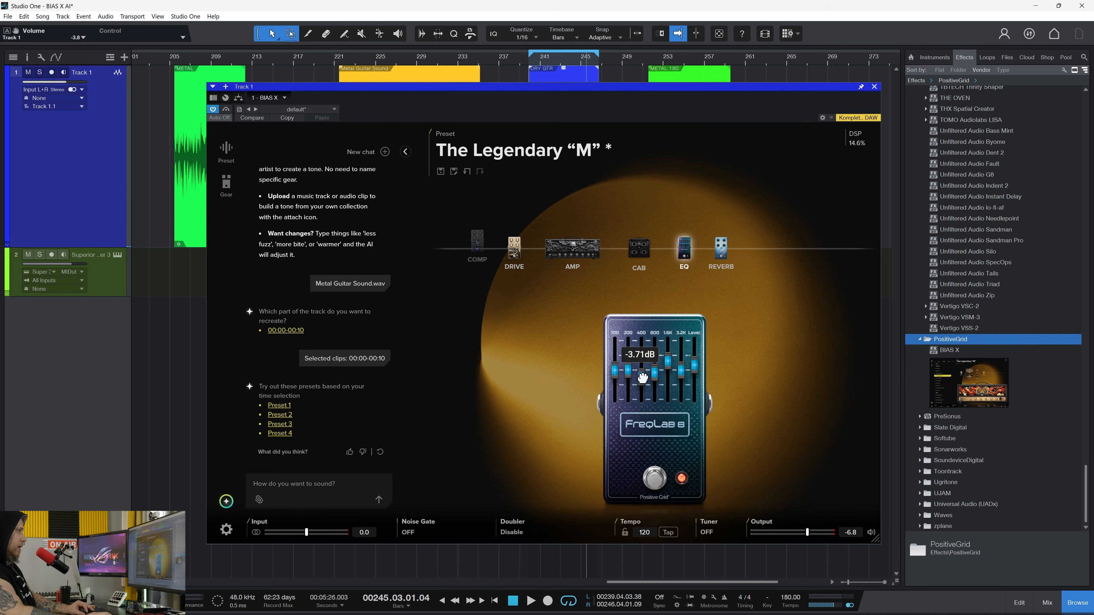
{"action": "left_click", "coordinate": [542, 64]}
{"action": "key", "text": "space"}
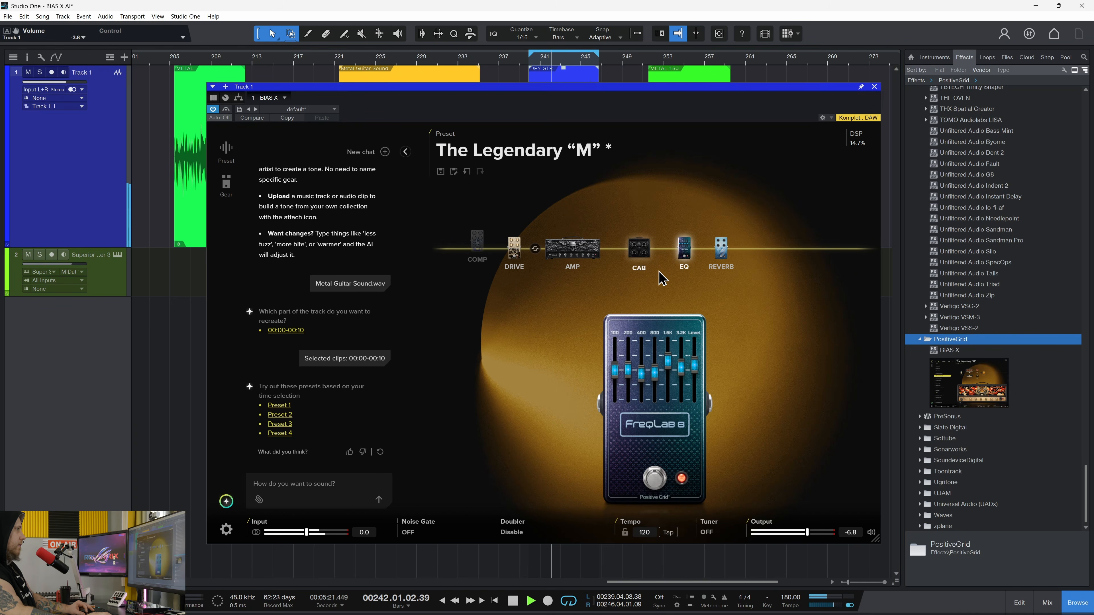
Bypass the reverb pedal and adjust the Harmonic Halo amp's tone knobs, setting the bass to 0.8, and stop playback.
{"action": "left_click", "coordinate": [720, 249]}
{"action": "left_click", "coordinate": [655, 479]}
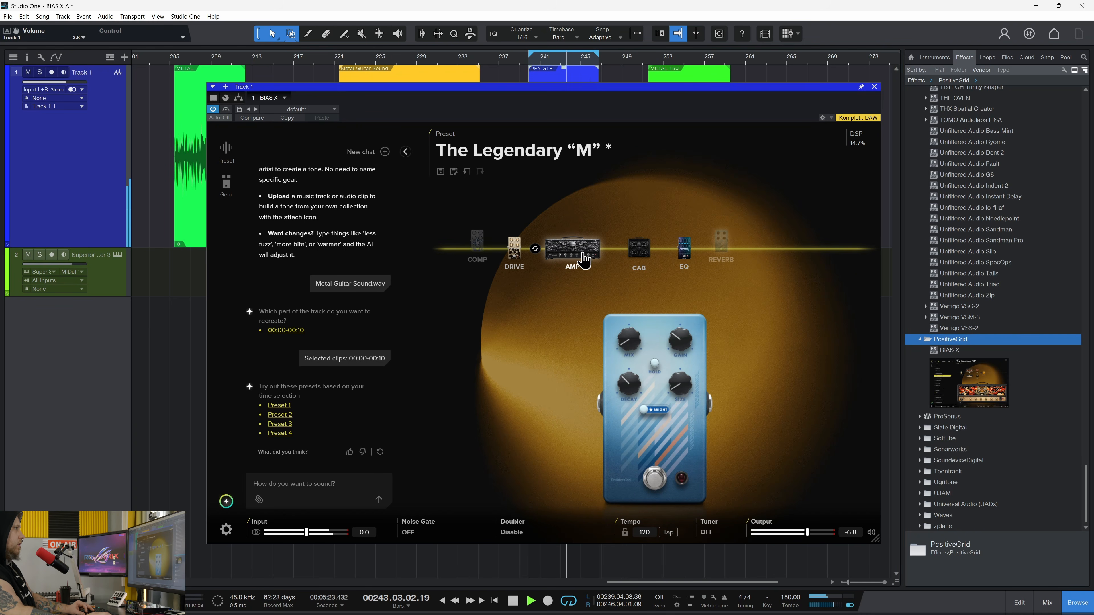
{"action": "left_click", "coordinate": [586, 260]}
{"action": "left_click_drag", "start_coordinate": [732, 468], "coordinate": [795, 465]}
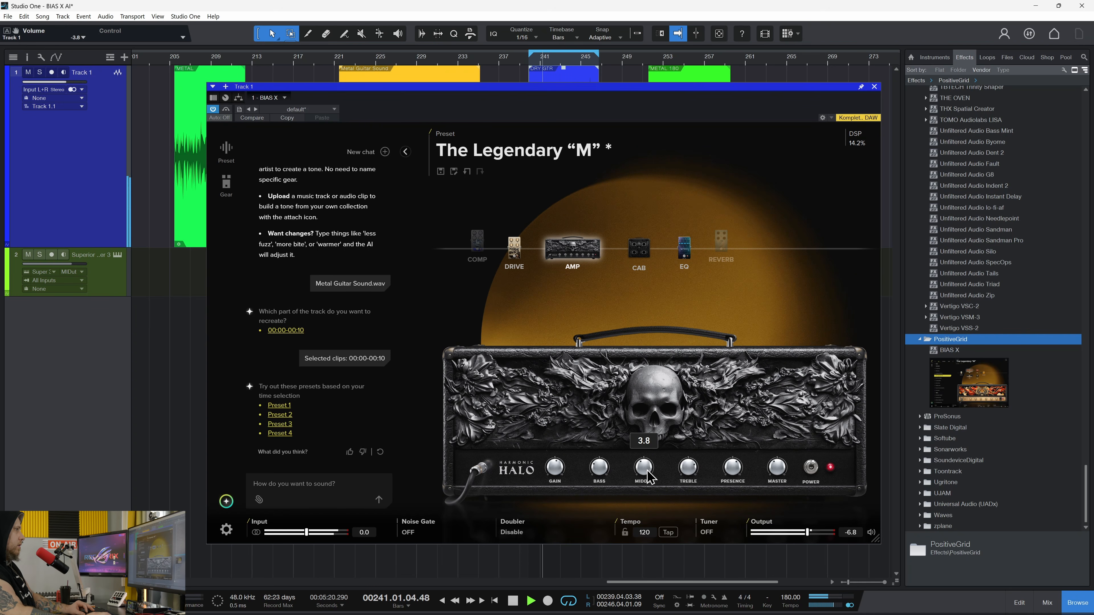
{"action": "left_click_drag", "start_coordinate": [601, 472], "coordinate": [603, 498]}
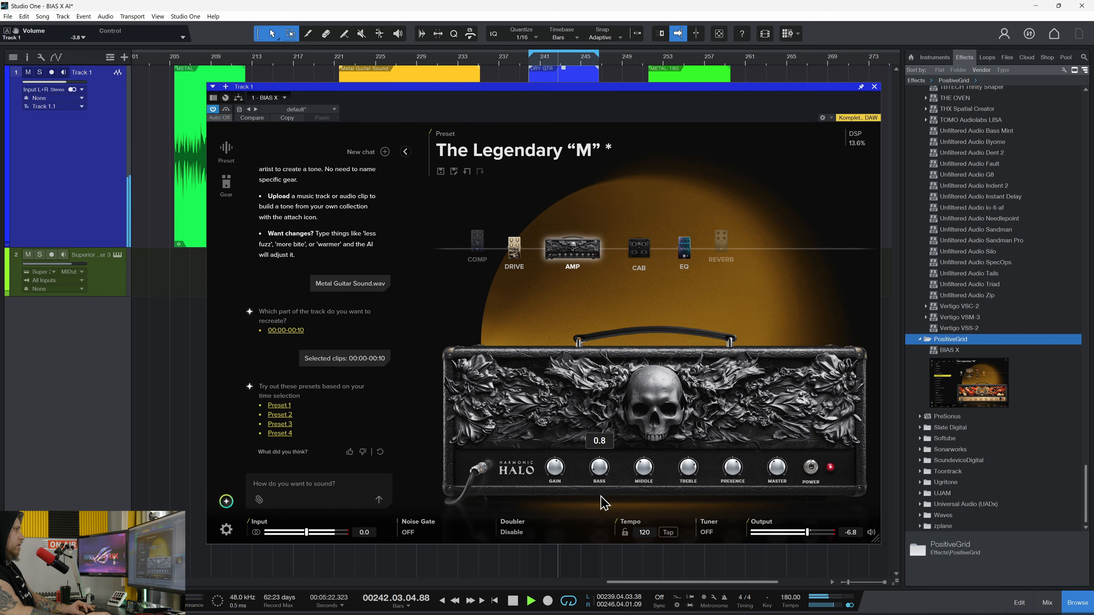
{"action": "left_click_drag", "start_coordinate": [661, 86], "coordinate": [615, 126]}
{"action": "key", "text": "space"}
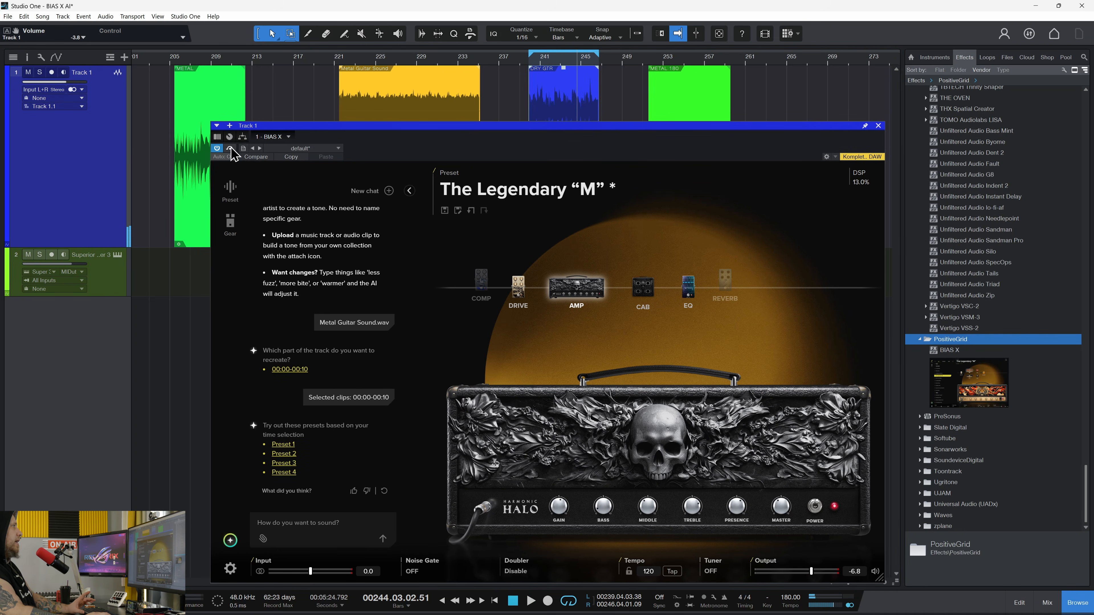
Examine the cab's microphones and compare the bypassed Metal Guitar Sound reference with the DRY GTR loop through the edited tone.
{"action": "left_click", "coordinate": [643, 288]}
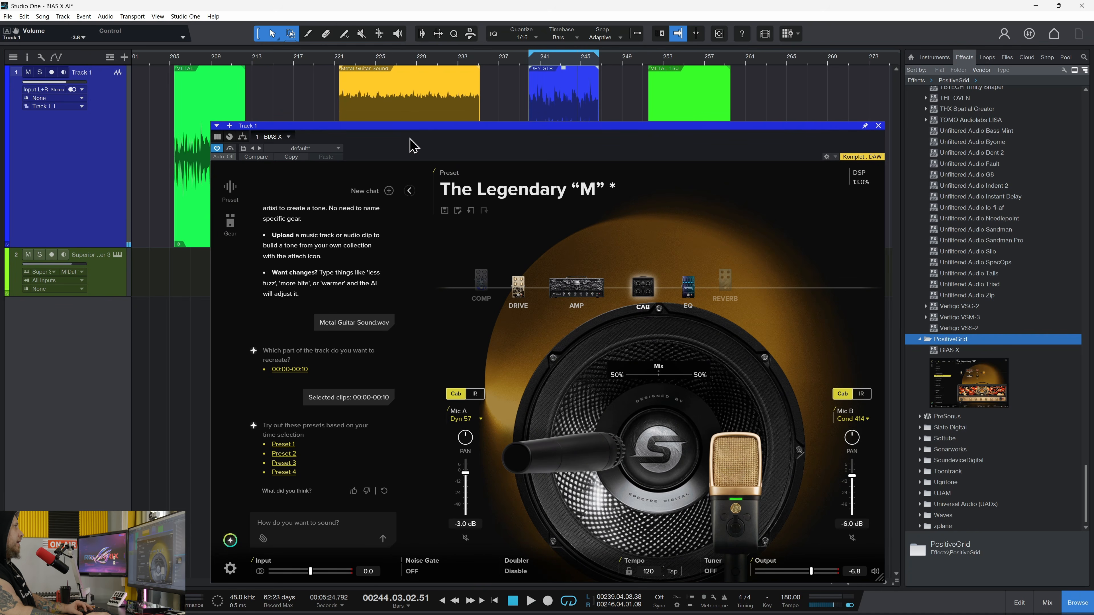
{"action": "left_click", "coordinate": [377, 75]}
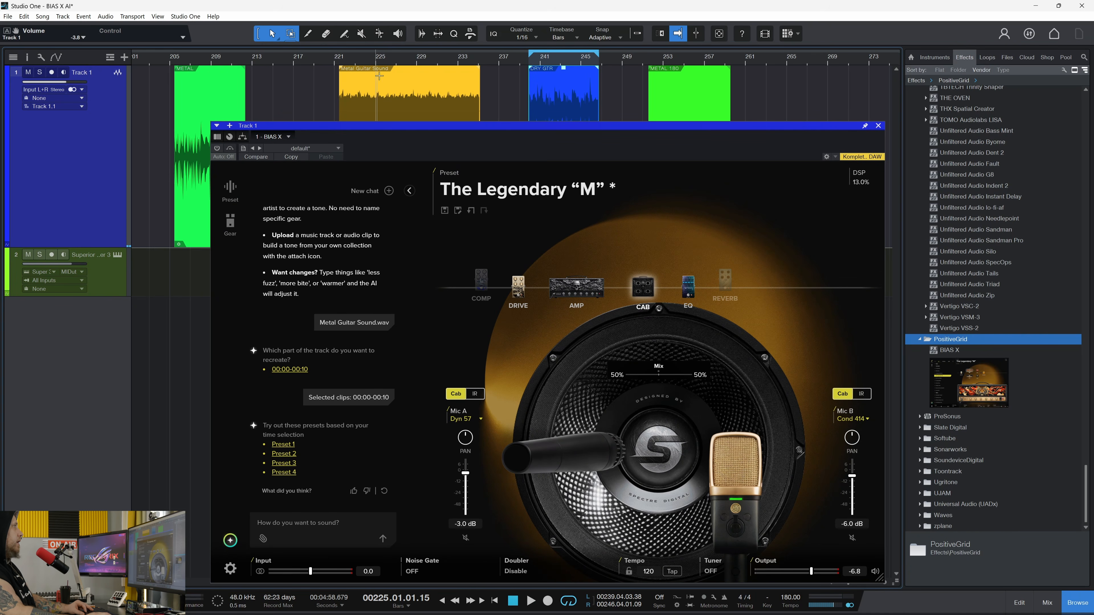
{"action": "left_click", "coordinate": [406, 74]}
{"action": "key", "text": "space"}
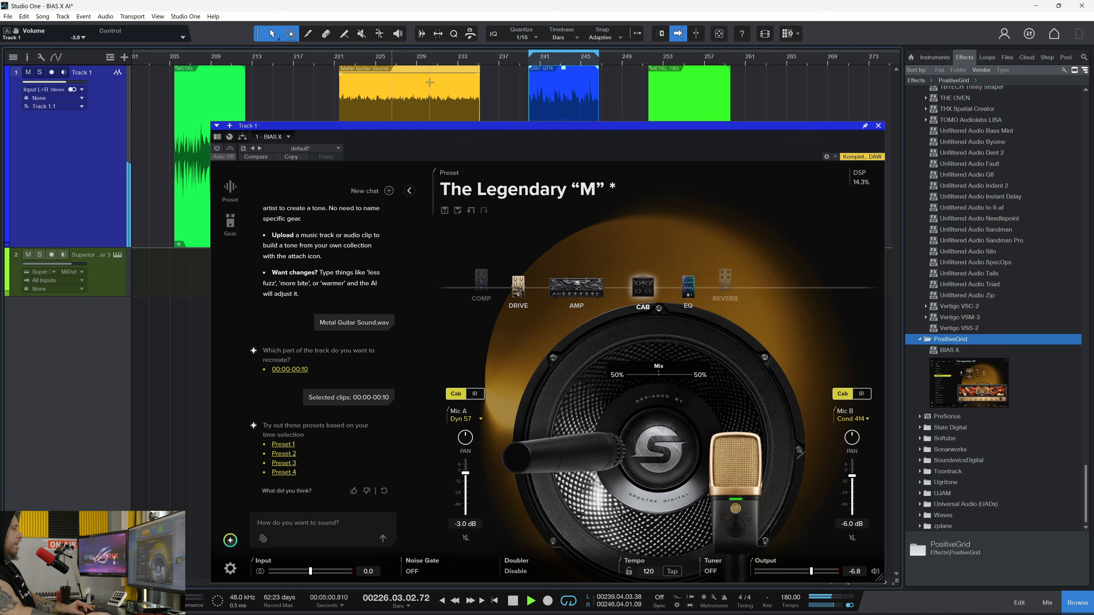
{"action": "left_click", "coordinate": [217, 150]}
{"action": "left_click", "coordinate": [531, 61]}
{"action": "key", "text": "space"}
{"action": "left_click_drag", "start_coordinate": [591, 128], "coordinate": [579, 81]}
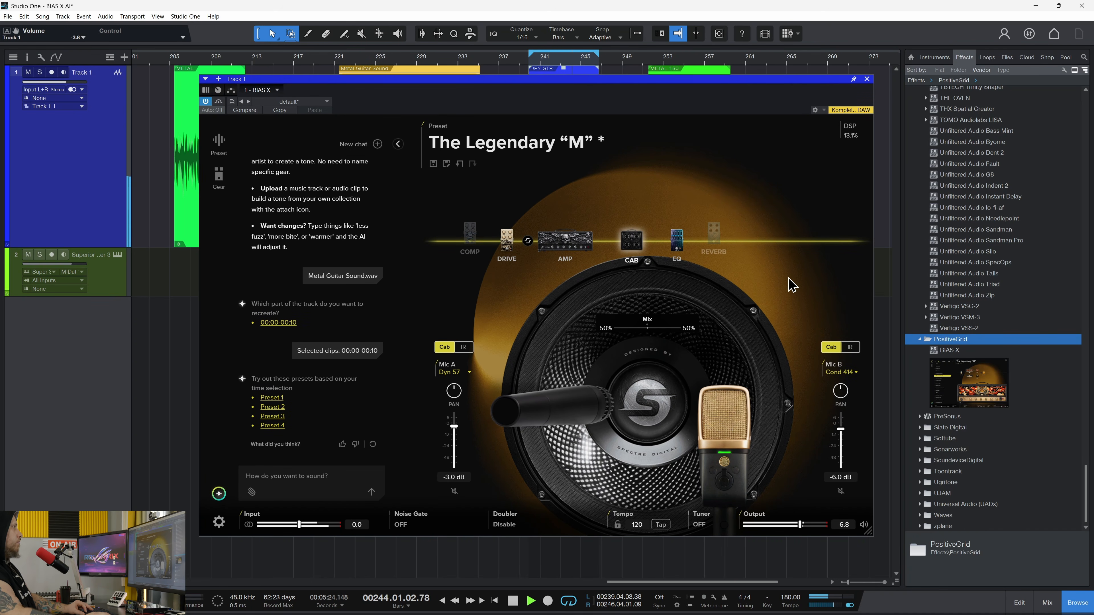
{"action": "key", "text": "space"}
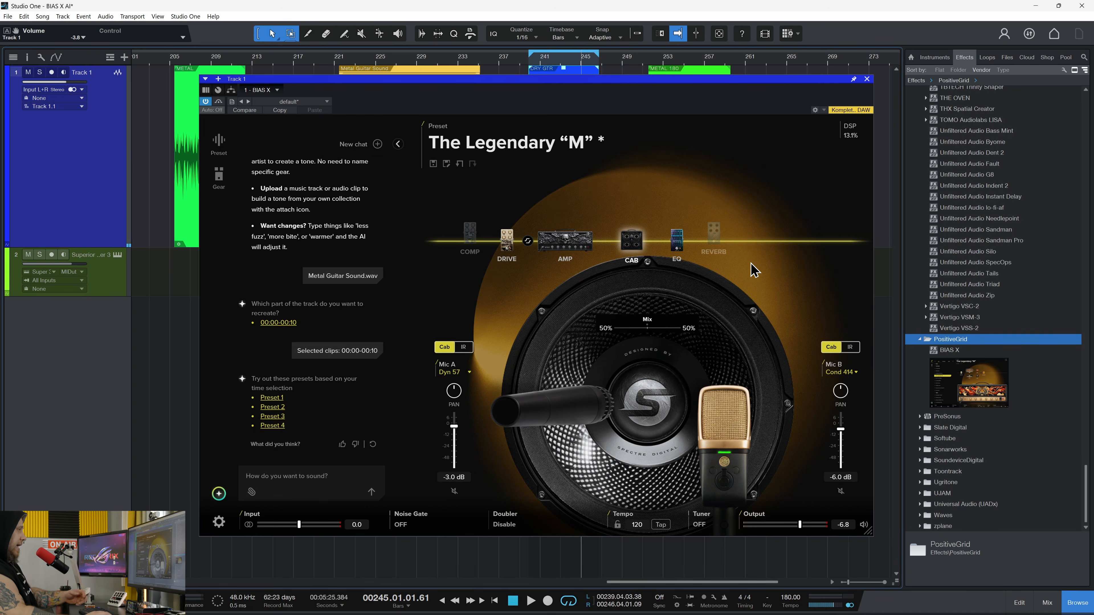
Show the Harmonic Halo amp and start a new AI assistant chat, clearing the current conversation.
{"action": "left_click", "coordinate": [559, 254]}
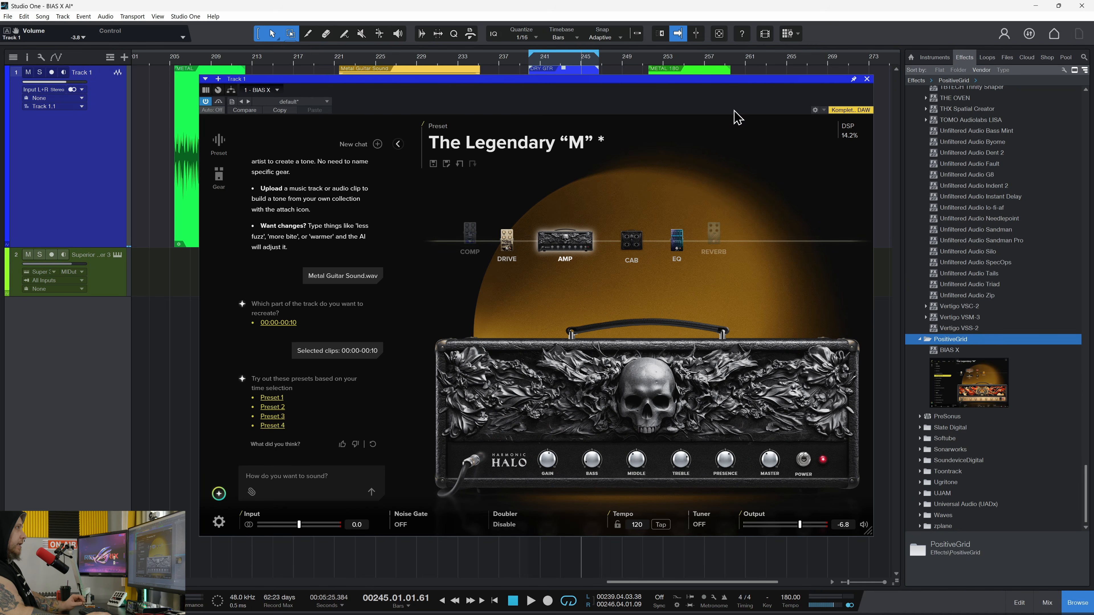
{"action": "left_click_drag", "start_coordinate": [749, 82], "coordinate": [783, 102]}
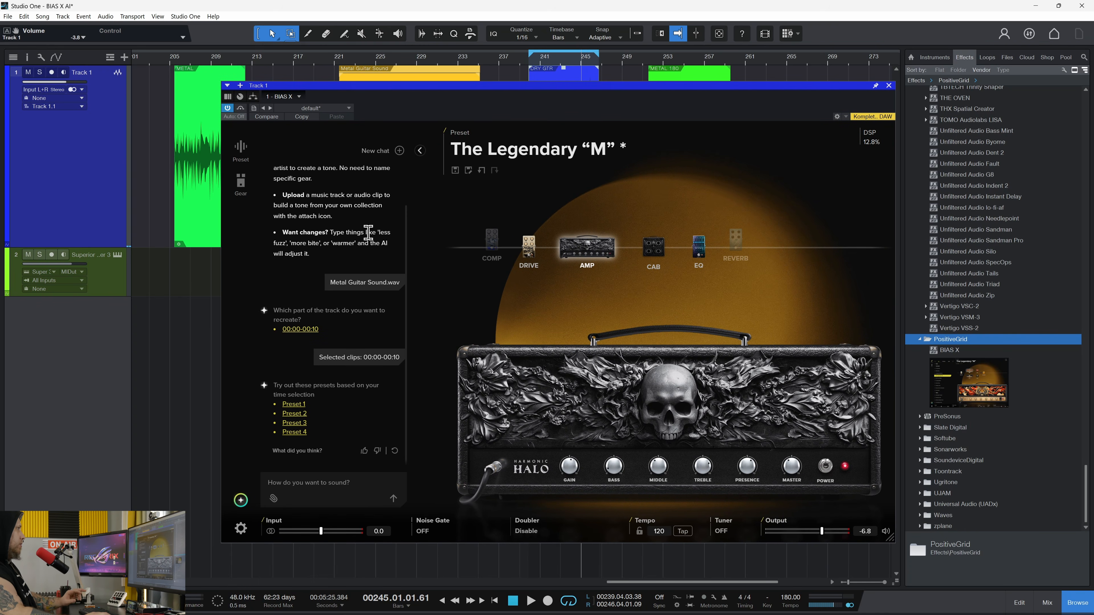
{"action": "left_click", "coordinate": [400, 151]}
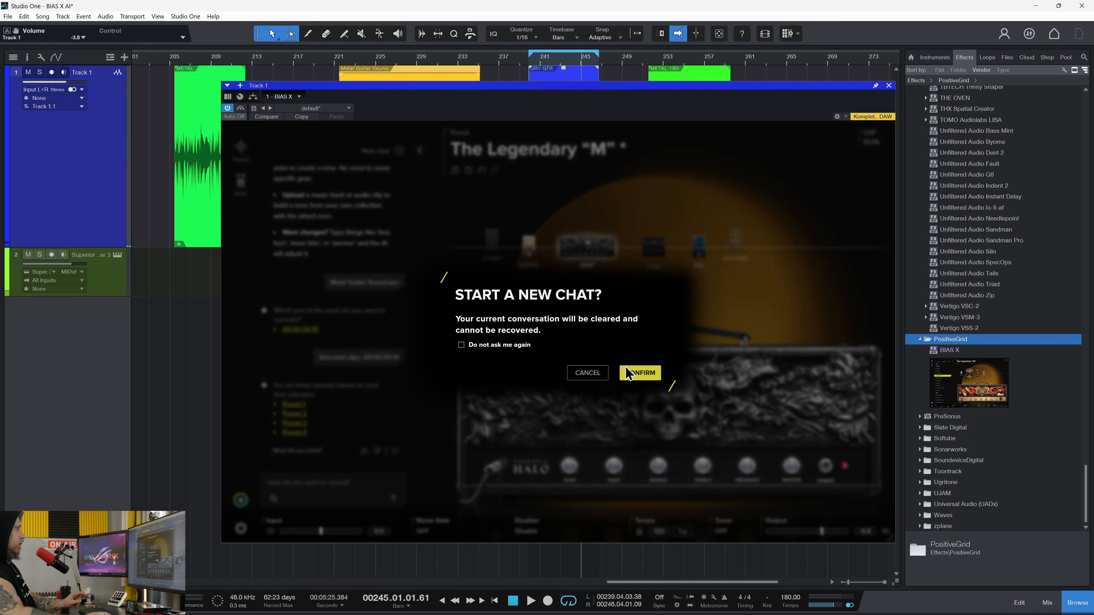
{"action": "left_click", "coordinate": [632, 373]}
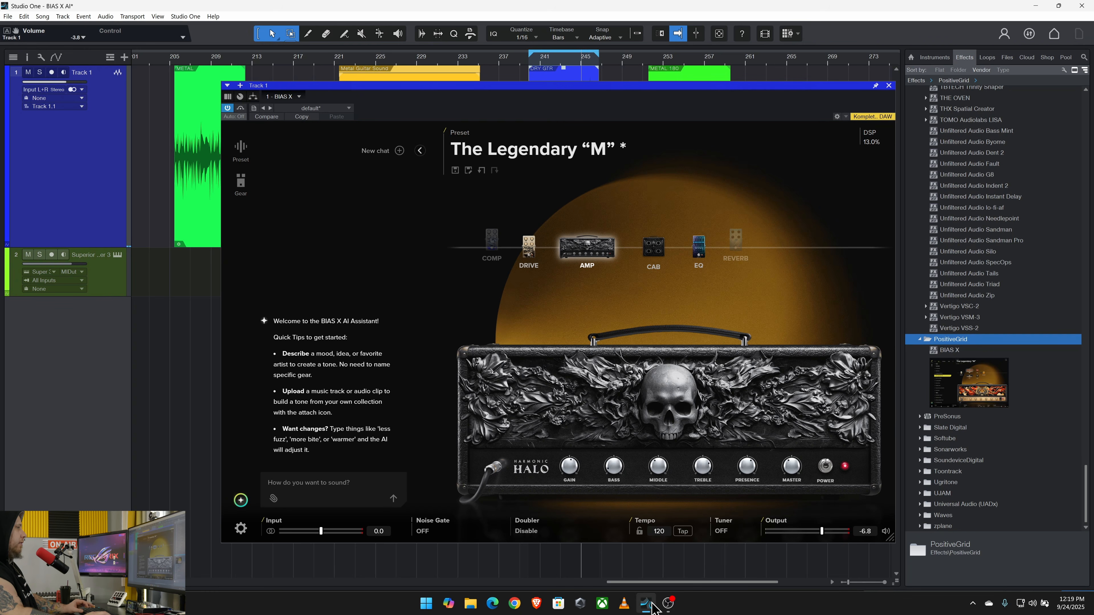
Switch to VLC media player, add Shattered Crown.wav to the playlist, listen to its opening, and return to Studio One.
{"action": "left_click", "coordinate": [624, 603]}
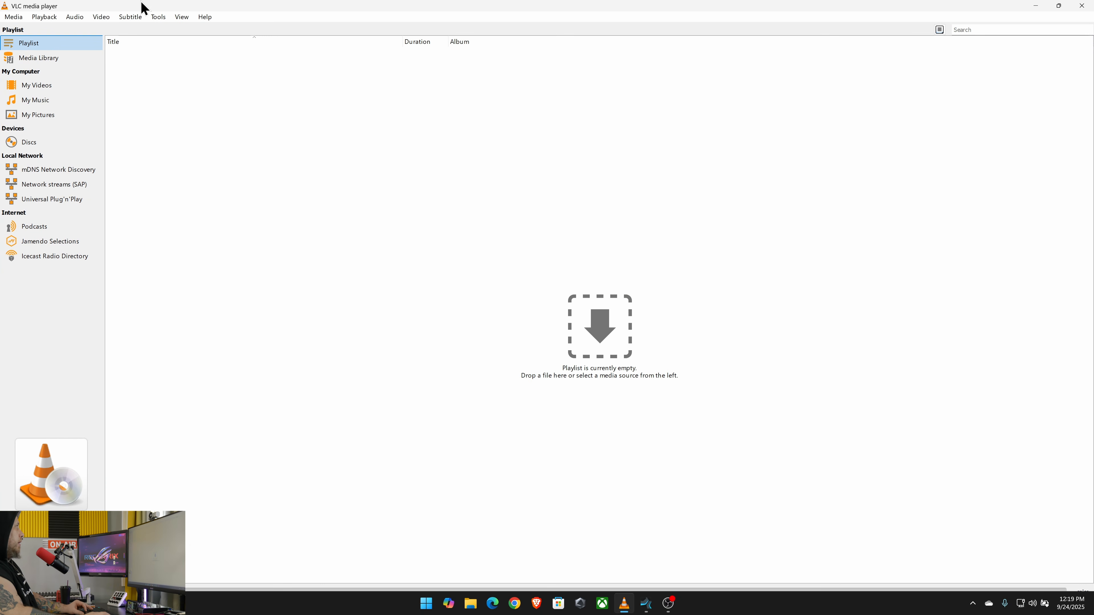
{"action": "left_click_drag", "start_coordinate": [0, 192], "coordinate": [249, 193]}
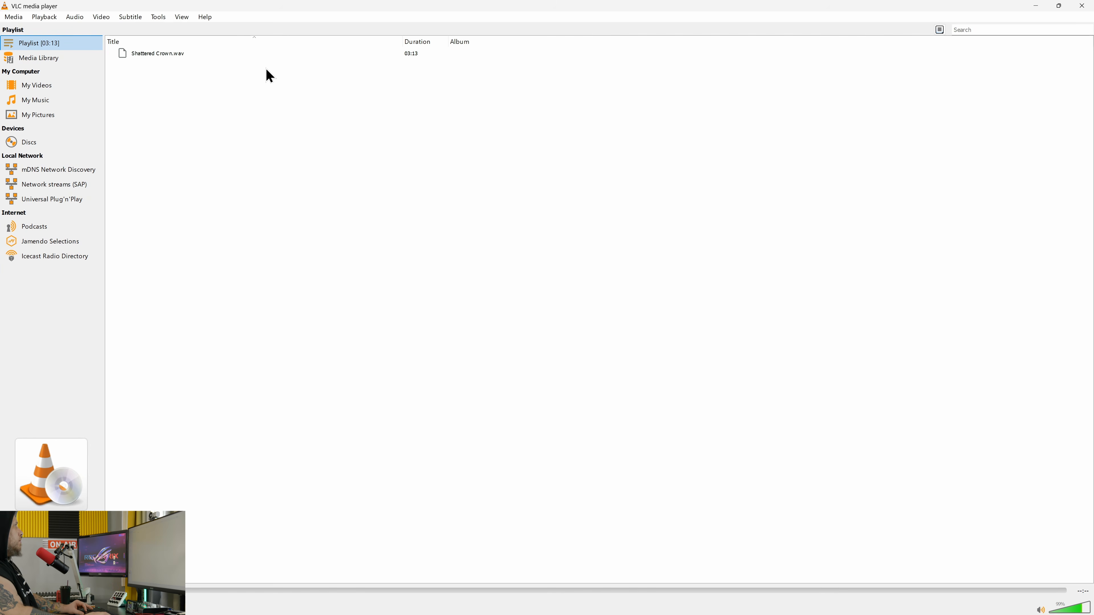
{"action": "double_click", "coordinate": [164, 56]}
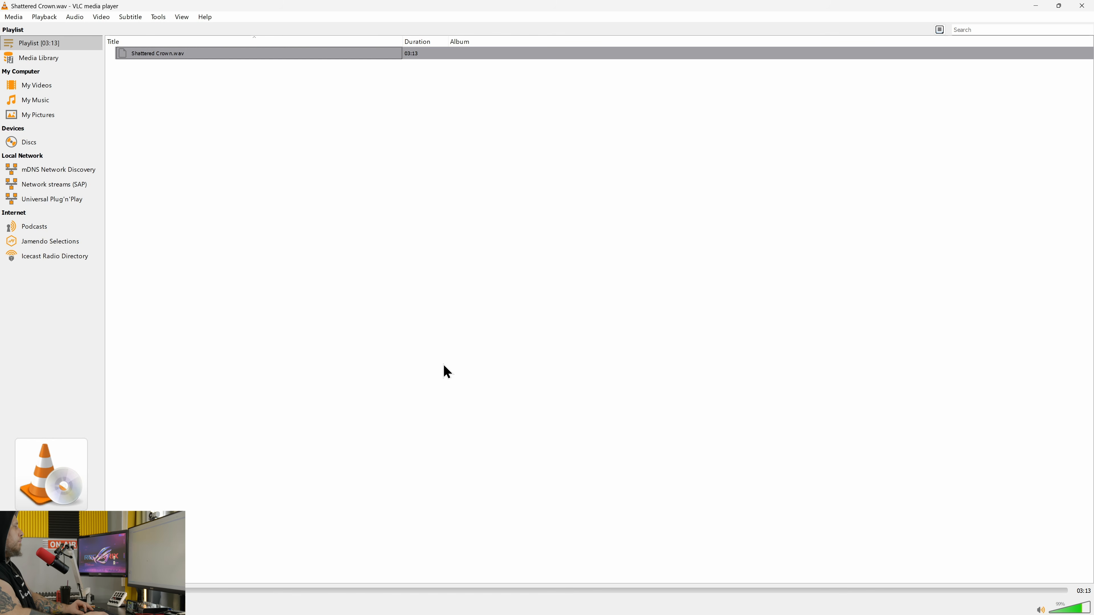
{"action": "key", "text": "s"}
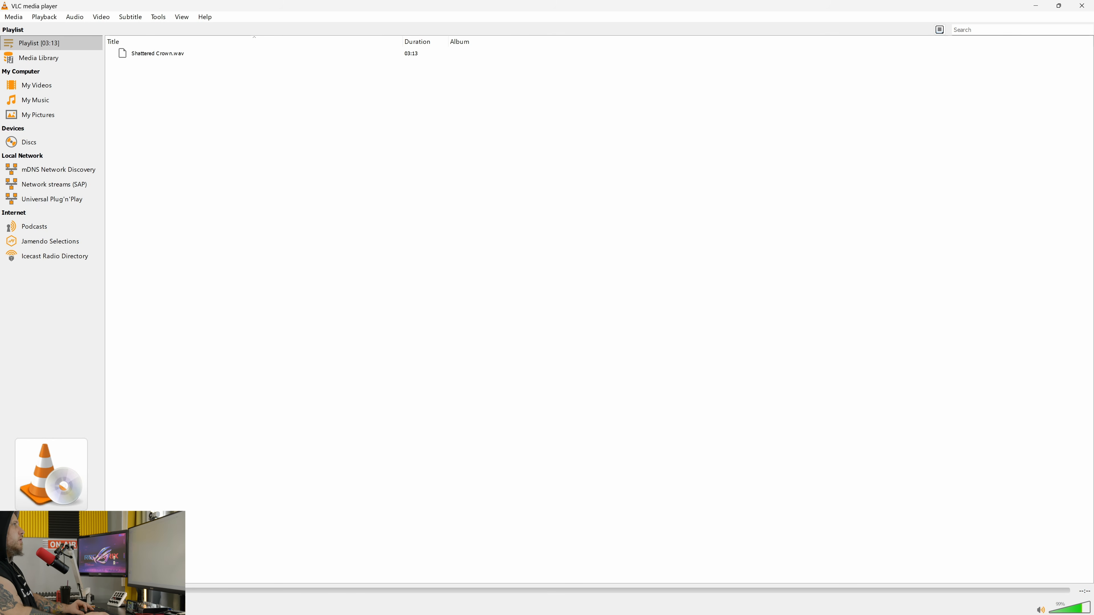
{"action": "left_click", "coordinate": [1036, 7]}
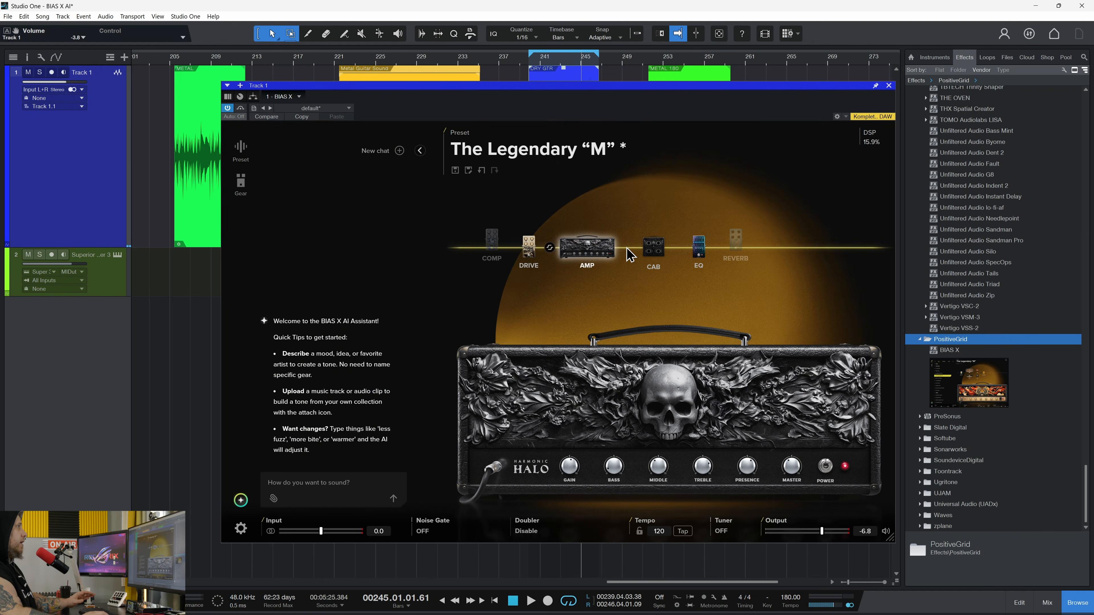
Attach Shattered Crown.wav from the Desktop to the new AI assistant chat and submit it.
{"action": "left_click_drag", "start_coordinate": [749, 85], "coordinate": [694, 134]}
{"action": "left_click", "coordinate": [649, 60]}
{"action": "left_click_drag", "start_coordinate": [590, 134], "coordinate": [617, 92]}
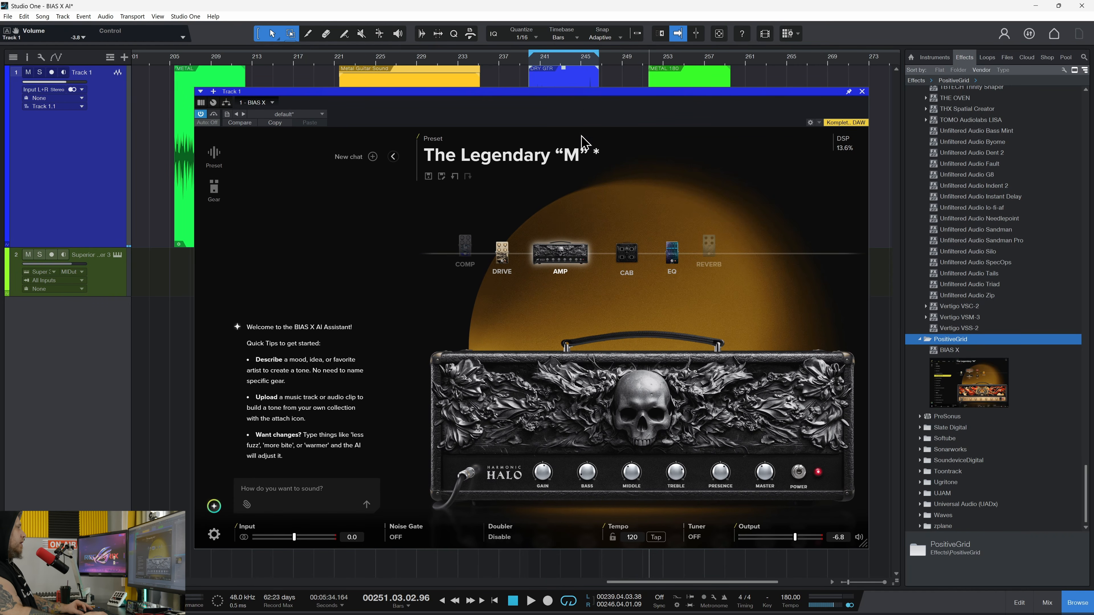
{"action": "left_click", "coordinate": [214, 507]}
{"action": "left_click", "coordinate": [214, 506]}
{"action": "left_click", "coordinate": [246, 505]}
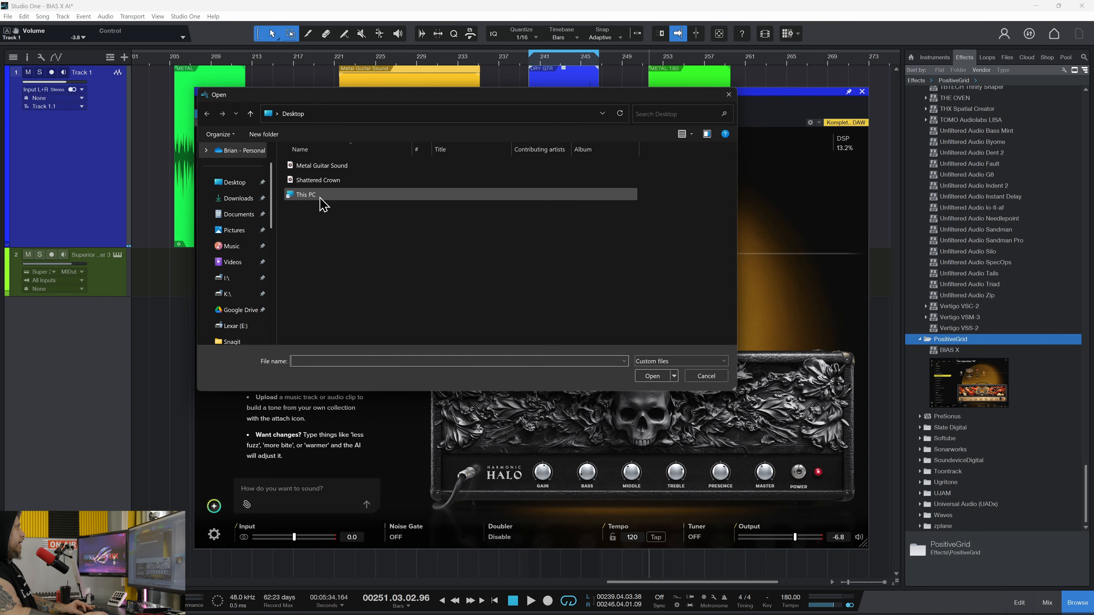
{"action": "left_click", "coordinate": [330, 181]}
{"action": "left_click", "coordinate": [652, 376]}
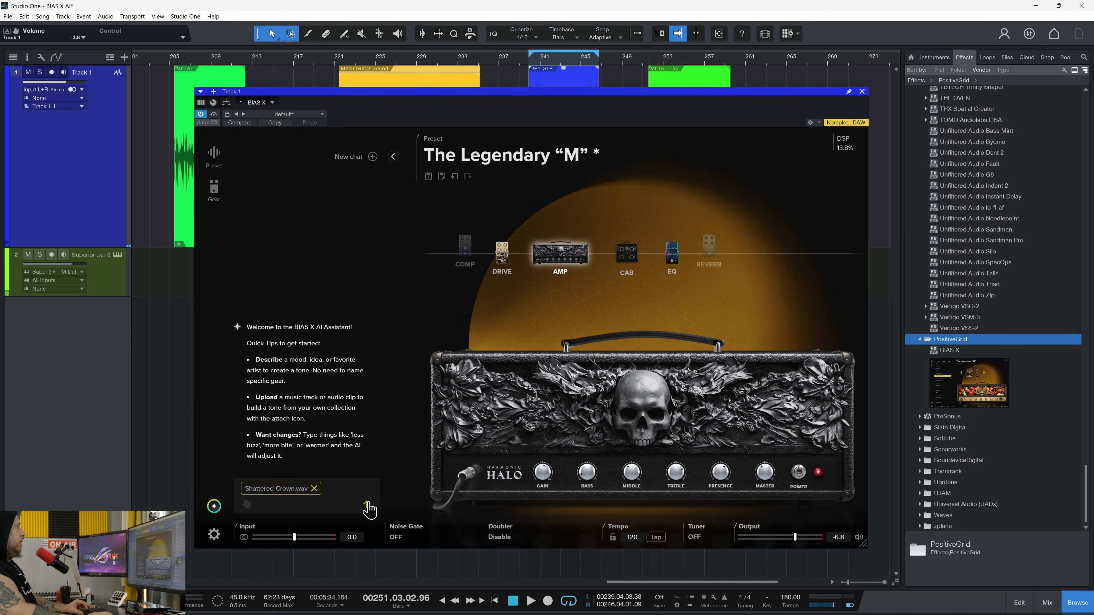
{"action": "left_click", "coordinate": [368, 503]}
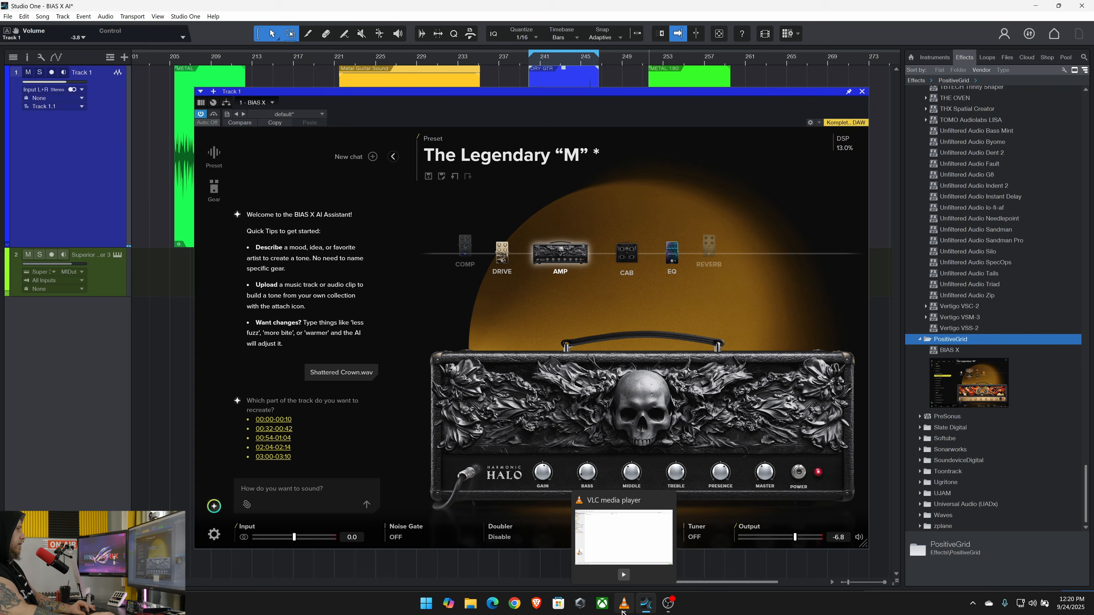
Switch to VLC and listen to a section further into Shattered Crown.wav, then return to Studio One.
{"action": "left_click", "coordinate": [623, 605]}
{"action": "double_click", "coordinate": [145, 56]}
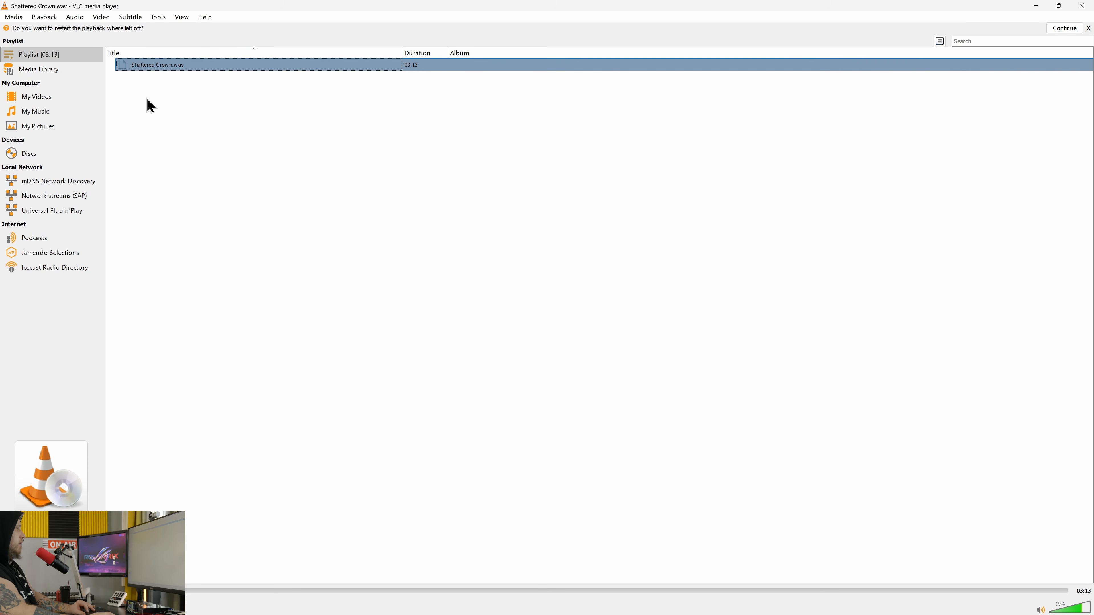
{"action": "left_click", "coordinate": [204, 591]}
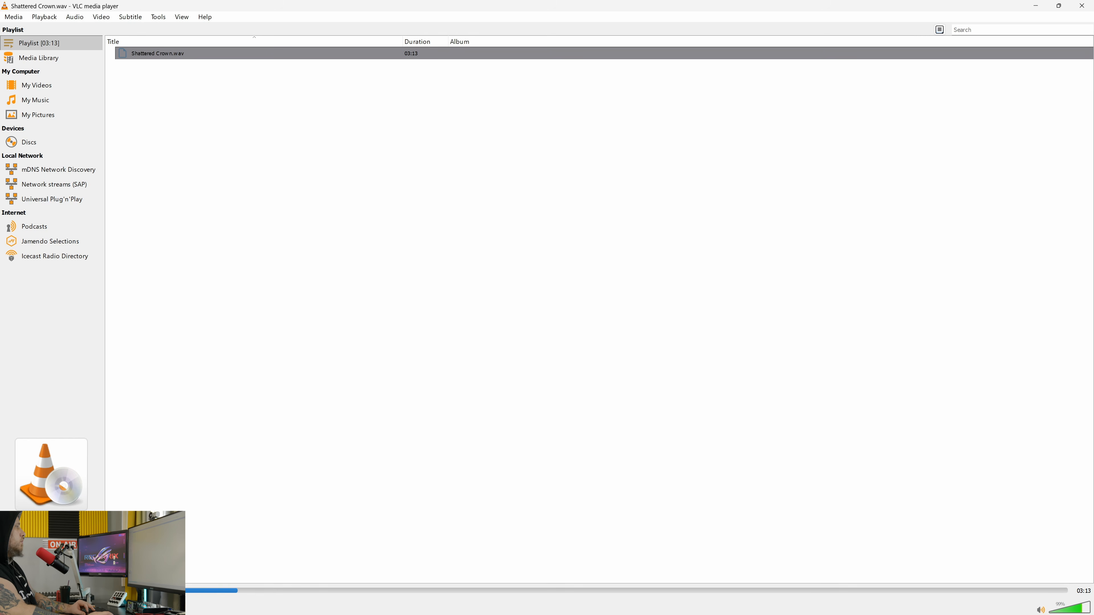
{"action": "left_click", "coordinate": [42, 607]}
{"action": "left_click", "coordinate": [1036, 6]}
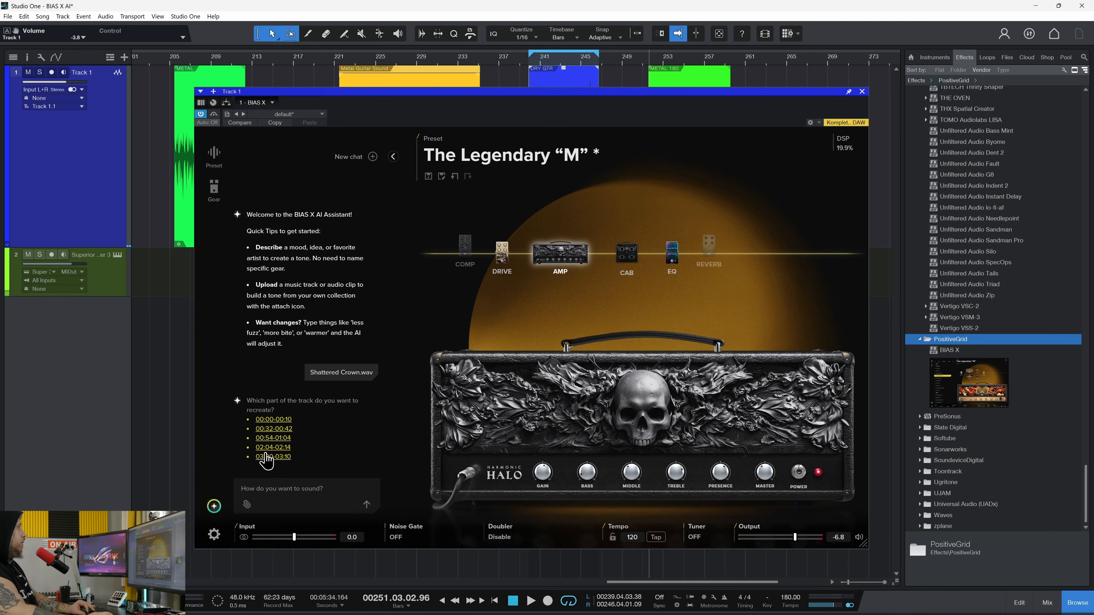
Choose the 00:32-00:42 section as the part to recreate and set the loop around the METAL 180 clip.
{"action": "left_click", "coordinate": [277, 429]}
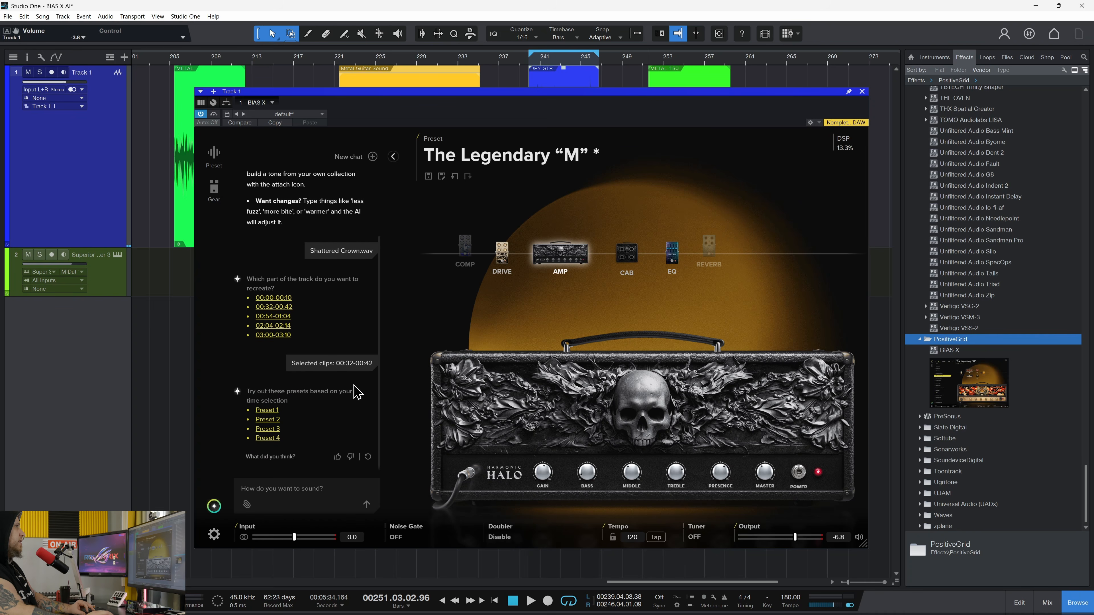
{"action": "left_click_drag", "start_coordinate": [684, 92], "coordinate": [670, 71]}
{"action": "left_click", "coordinate": [691, 205]}
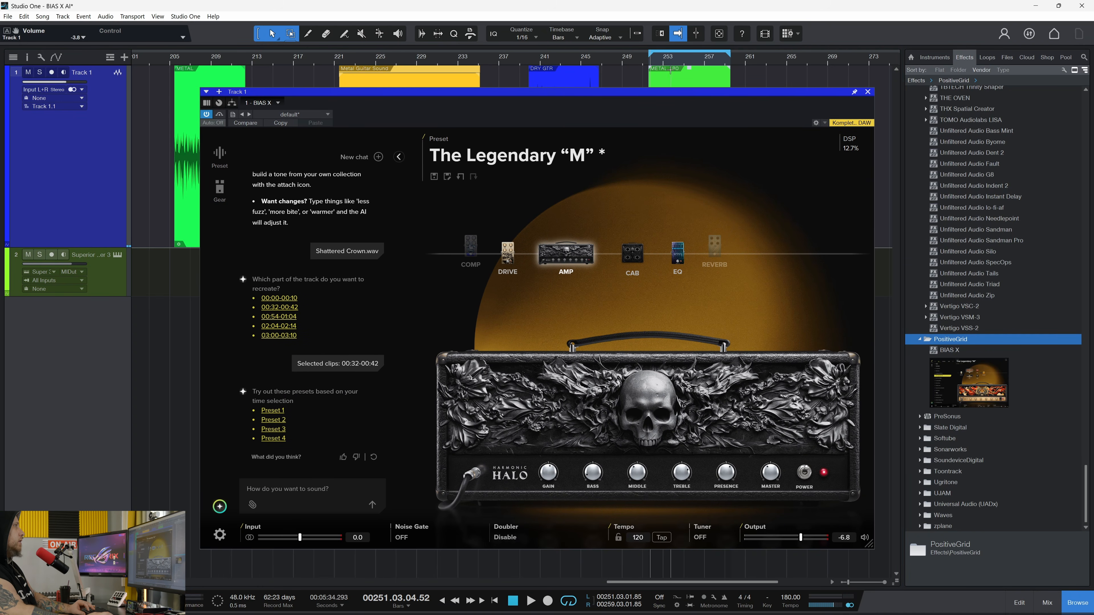
{"action": "left_click", "coordinate": [648, 61]}
Load Preset 1, switch the plug-in's input to mono, and play the METAL 180 loop through it.
{"action": "left_click", "coordinate": [263, 412]}
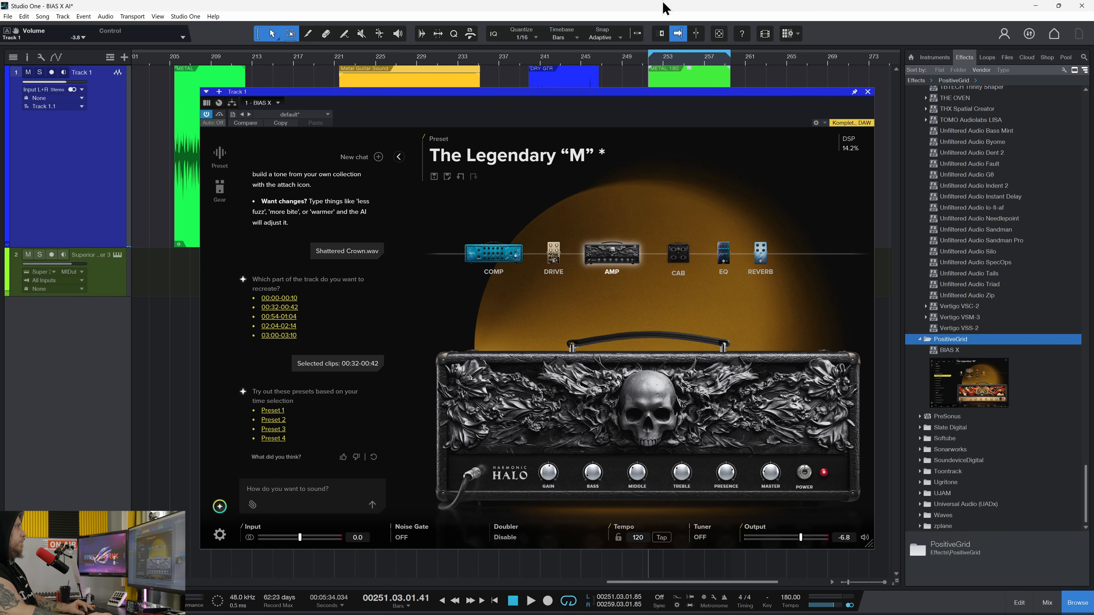
{"action": "key", "text": "space"}
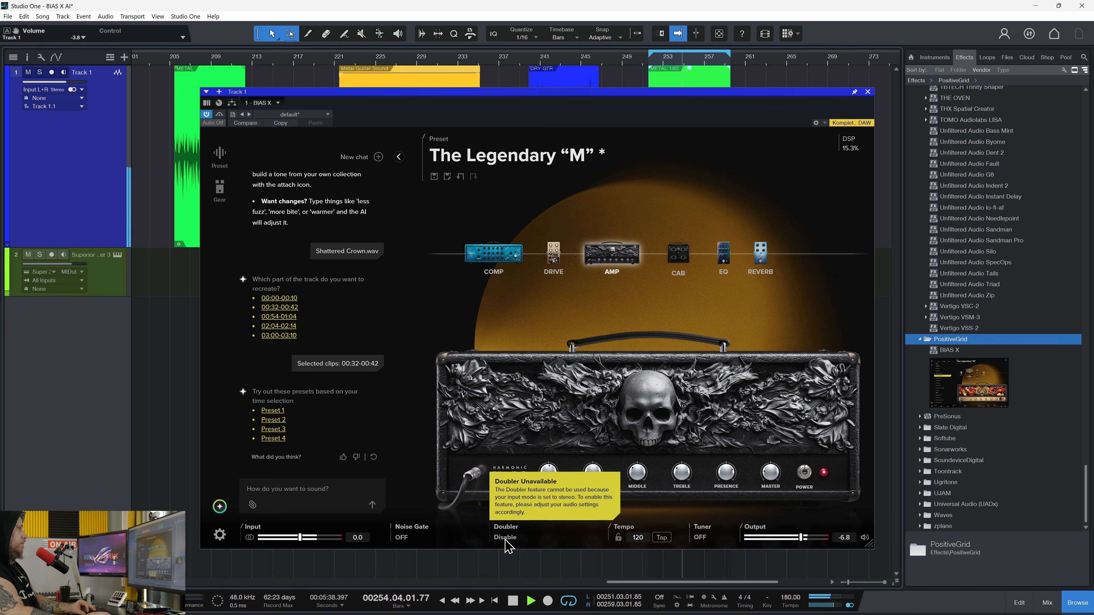
{"action": "mouse_move", "coordinate": [663, 92]}
{"action": "left_mouse_down"}
{"action": "mouse_move", "coordinate": [658, 180]}
{"action": "mouse_move", "coordinate": [655, 75]}
{"action": "left_mouse_up"}
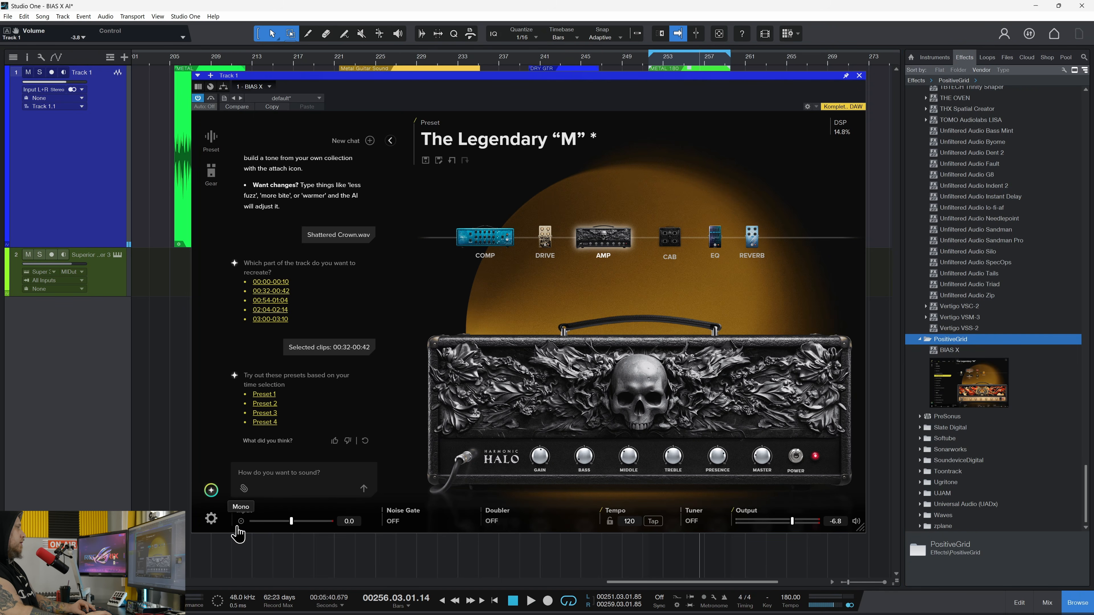
{"action": "mouse_move", "coordinate": [665, 76]}
{"action": "left_mouse_down"}
{"action": "mouse_move", "coordinate": [681, 238]}
{"action": "mouse_move", "coordinate": [687, 97]}
{"action": "mouse_move", "coordinate": [661, 88]}
{"action": "left_mouse_up"}
{"action": "left_click", "coordinate": [649, 58]}
{"action": "key", "text": "space"}
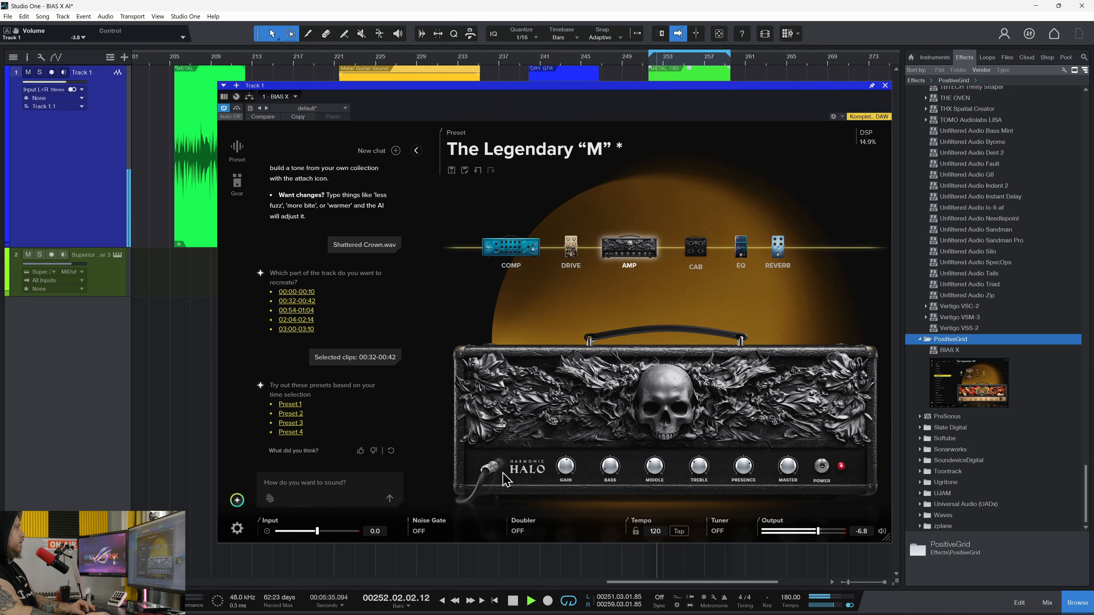
{"action": "left_click", "coordinate": [517, 533]}
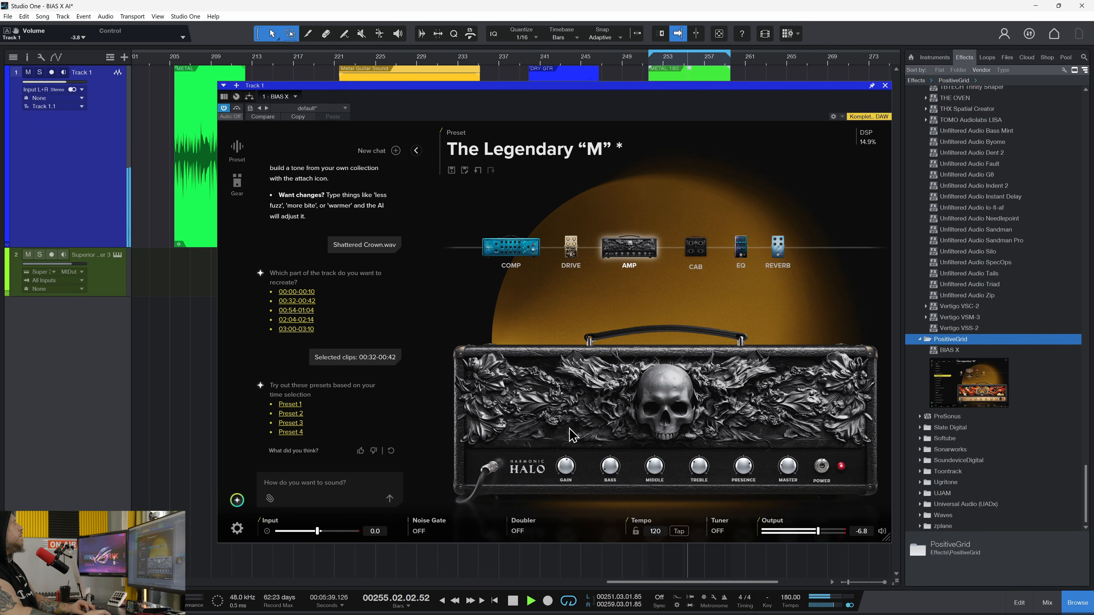
Audition the other generated presets on the METAL 180 loop, ending with Preset 4, and stop playback.
{"action": "left_click", "coordinate": [299, 422]}
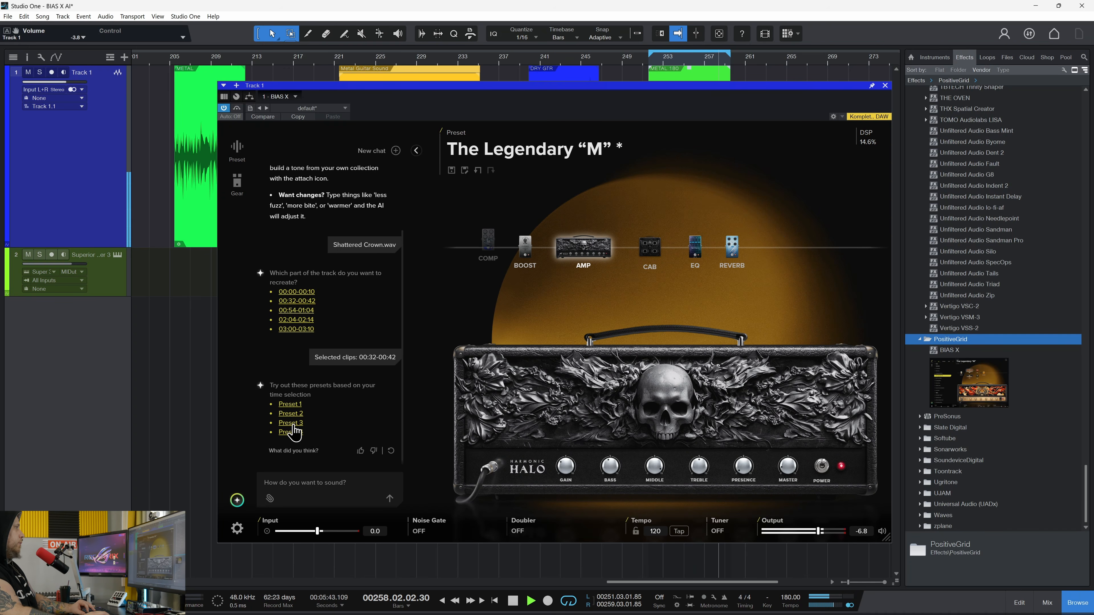
{"action": "left_click", "coordinate": [293, 432]}
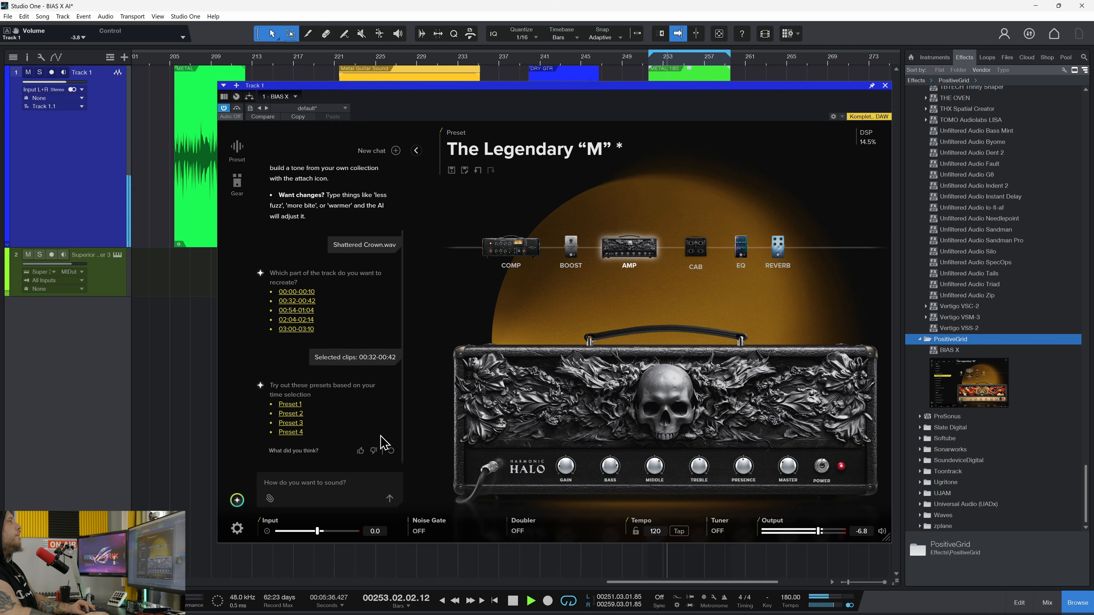
{"action": "left_click", "coordinate": [292, 435]}
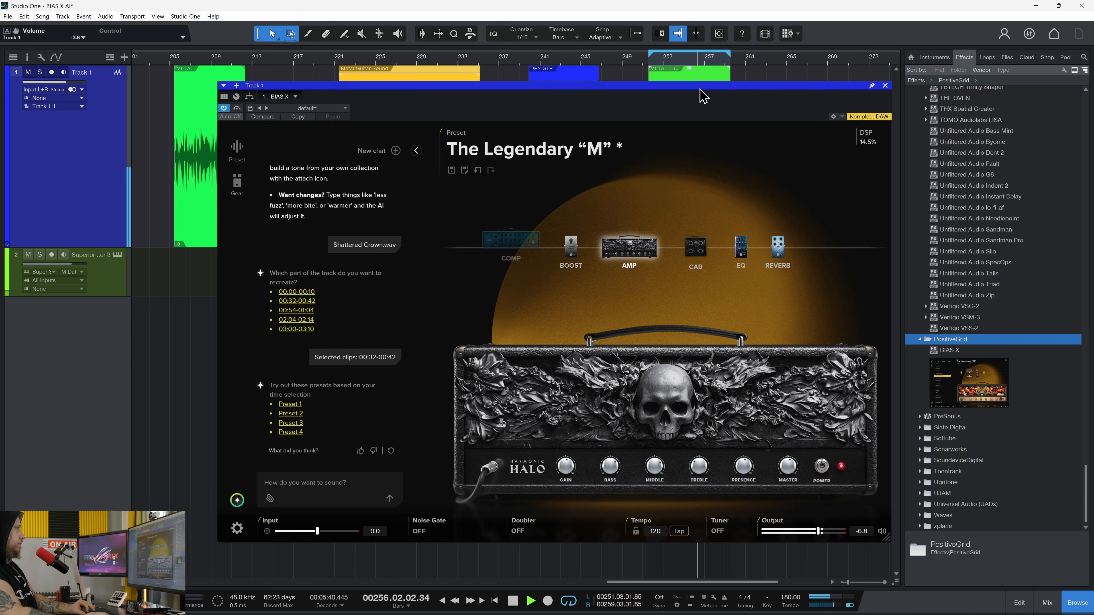
{"action": "left_click_drag", "start_coordinate": [700, 95], "coordinate": [685, 95]}
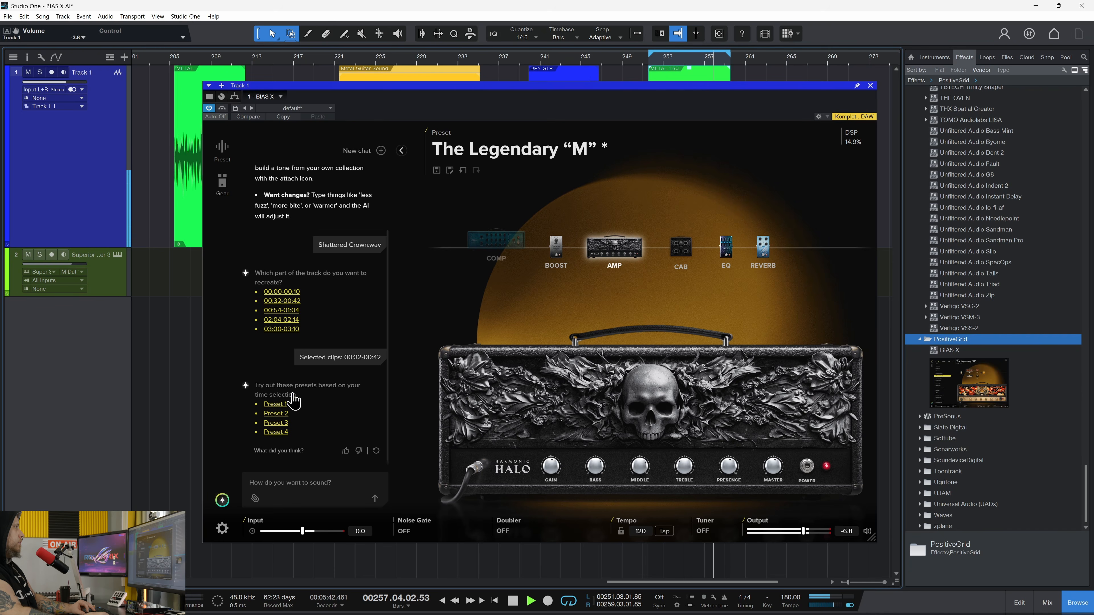
{"action": "key", "text": "space"}
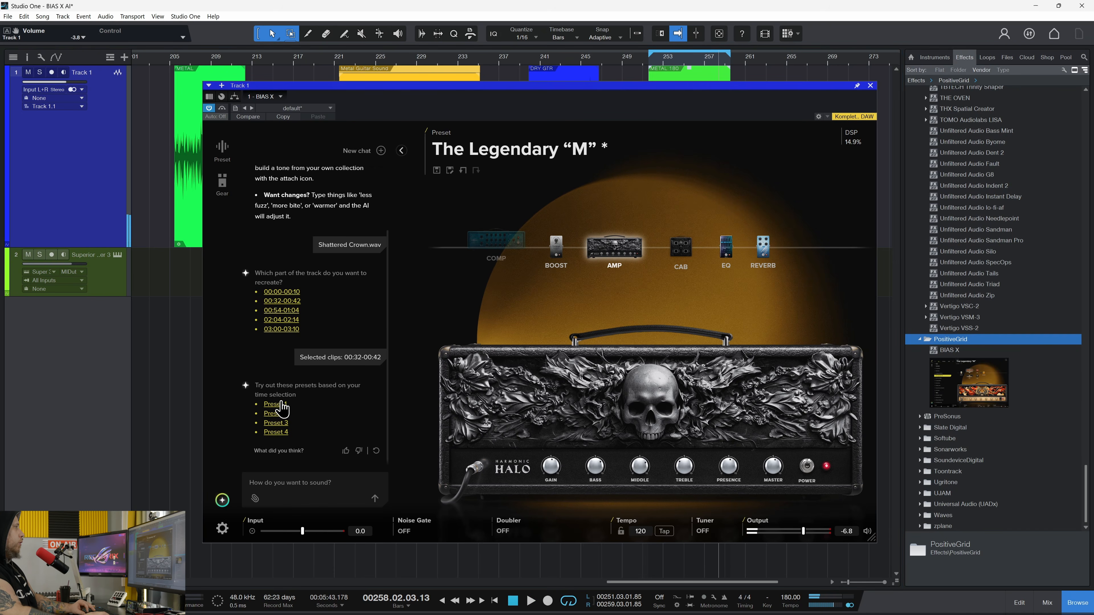
Reload Preset 1, turn on the doubler at +3.8 ms, and replay the METAL 180 loop from its start.
{"action": "left_click", "coordinate": [276, 404]}
{"action": "left_click", "coordinate": [655, 62]}
{"action": "key", "text": "space"}
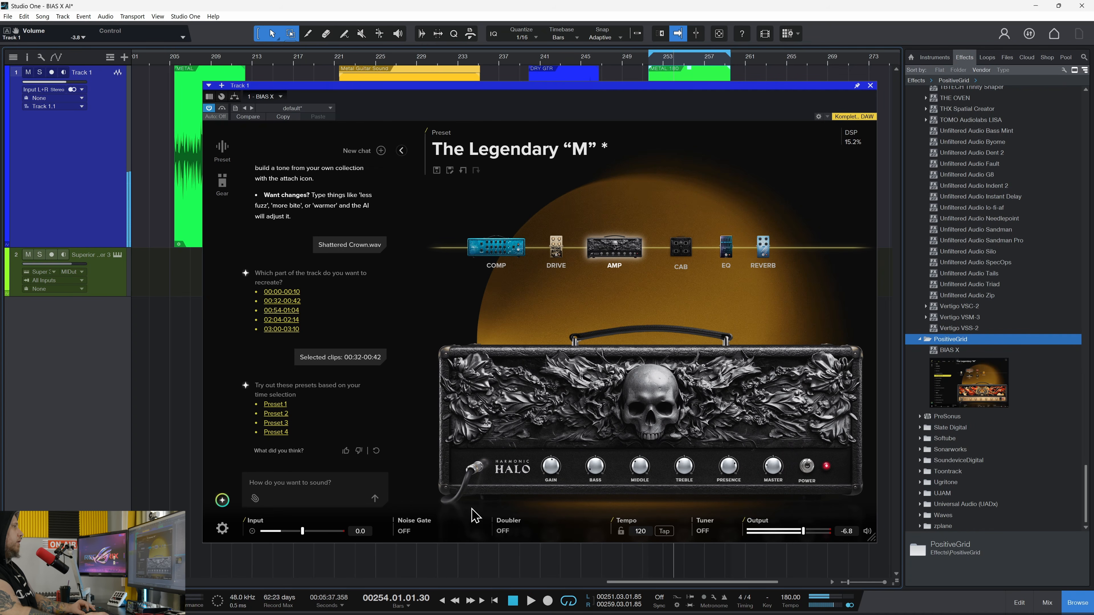
{"action": "left_click", "coordinate": [501, 531]}
{"action": "key", "text": "space"}
{"action": "left_click", "coordinate": [659, 62]}
{"action": "key", "text": "space"}
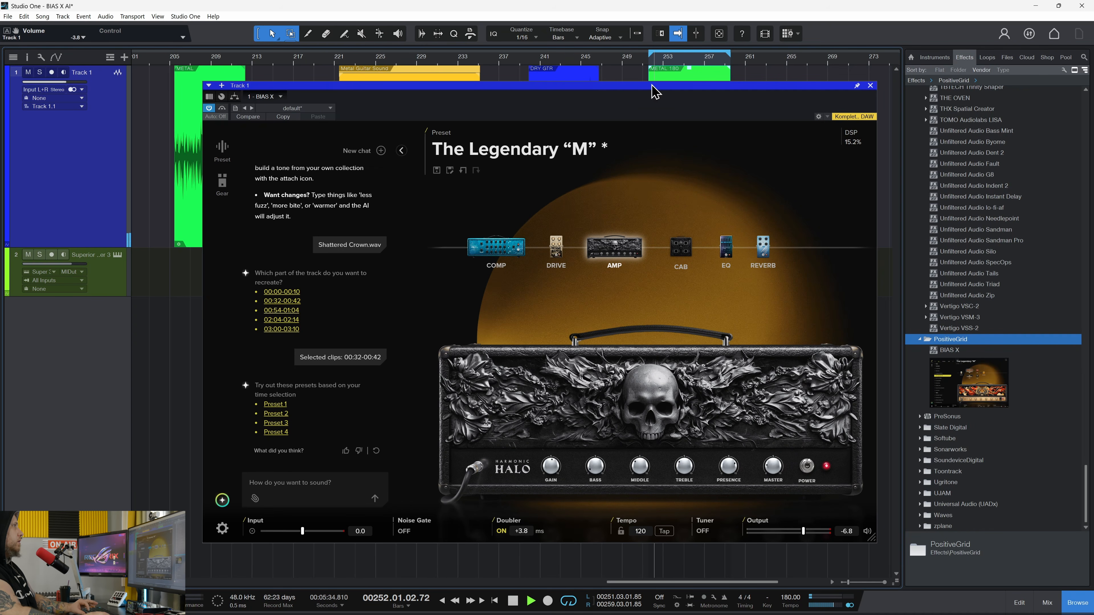
Compare Preset 4 with Preset 1 on the METAL 180 loop with the doubler on.
{"action": "left_click", "coordinate": [276, 432]}
{"action": "left_click", "coordinate": [276, 404]}
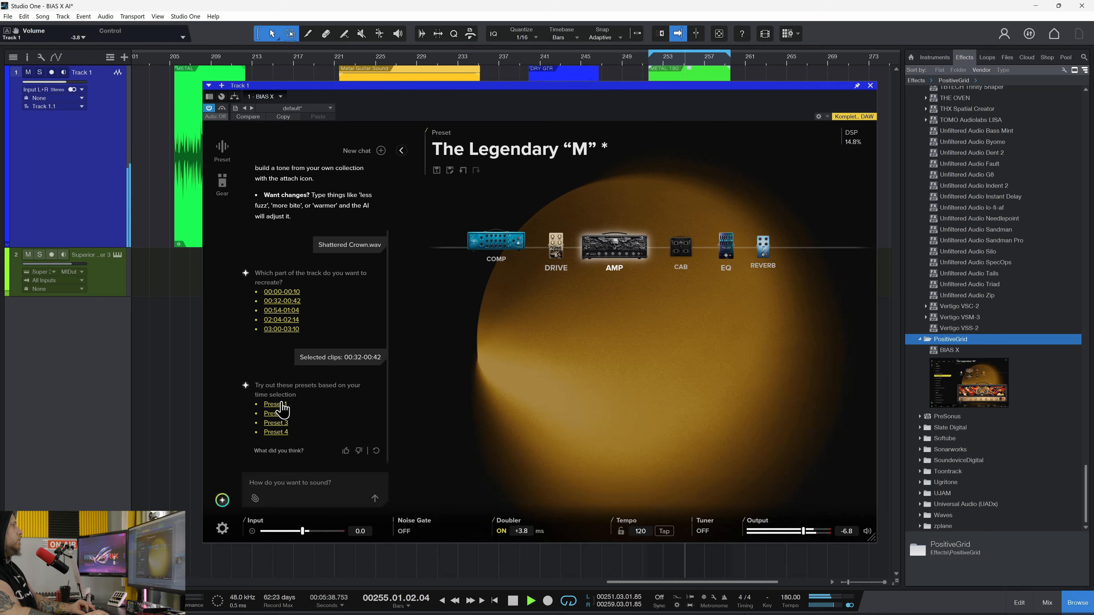
{"action": "left_click_drag", "start_coordinate": [625, 89], "coordinate": [614, 91]}
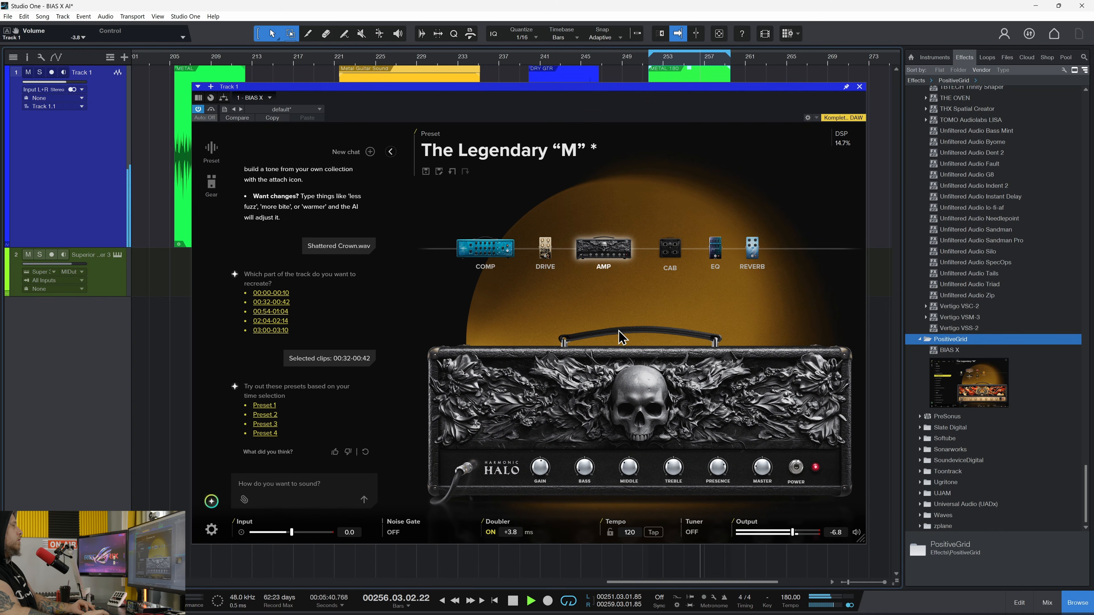
Stop playback and examine the FreqLab 6 EQ pedal's band levels and the Multiband Compressor's settings.
{"action": "left_click", "coordinate": [715, 249]}
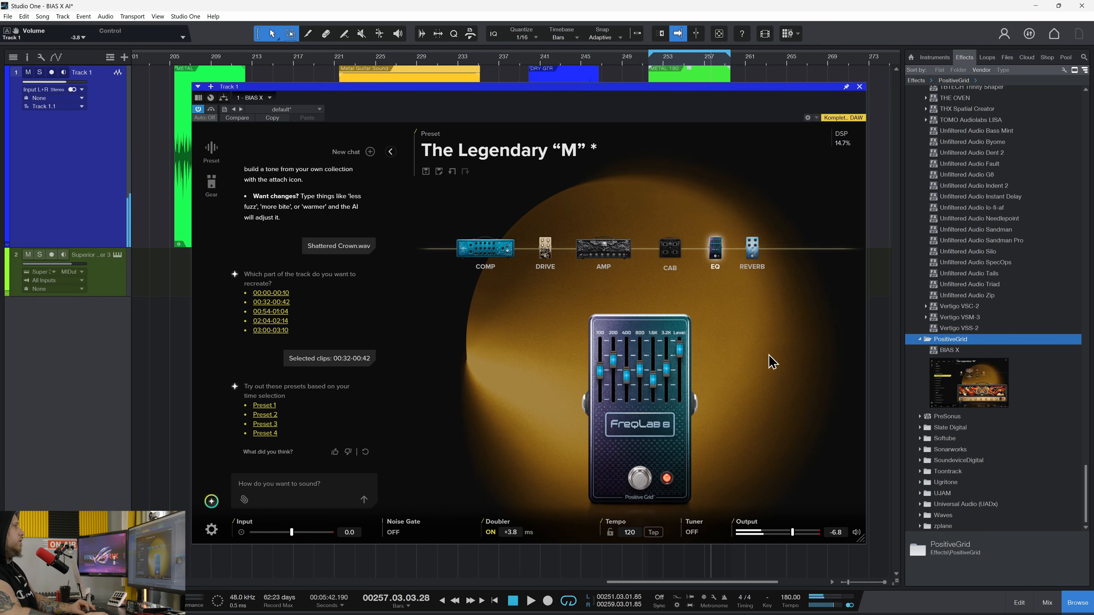
{"action": "left_click_drag", "start_coordinate": [665, 374], "coordinate": [609, 375]}
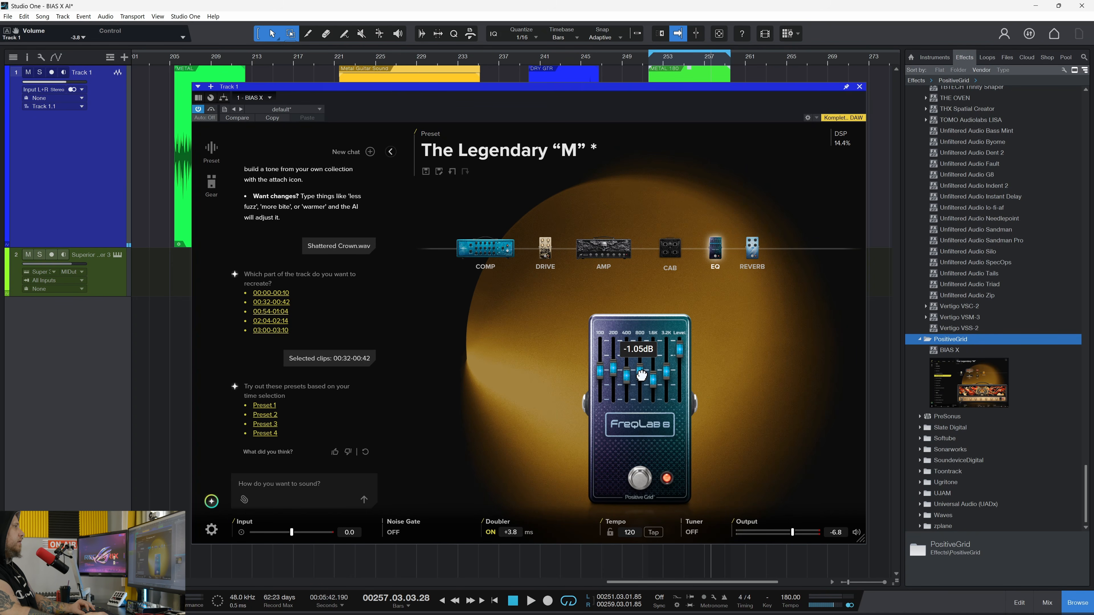
{"action": "left_click", "coordinate": [504, 258]}
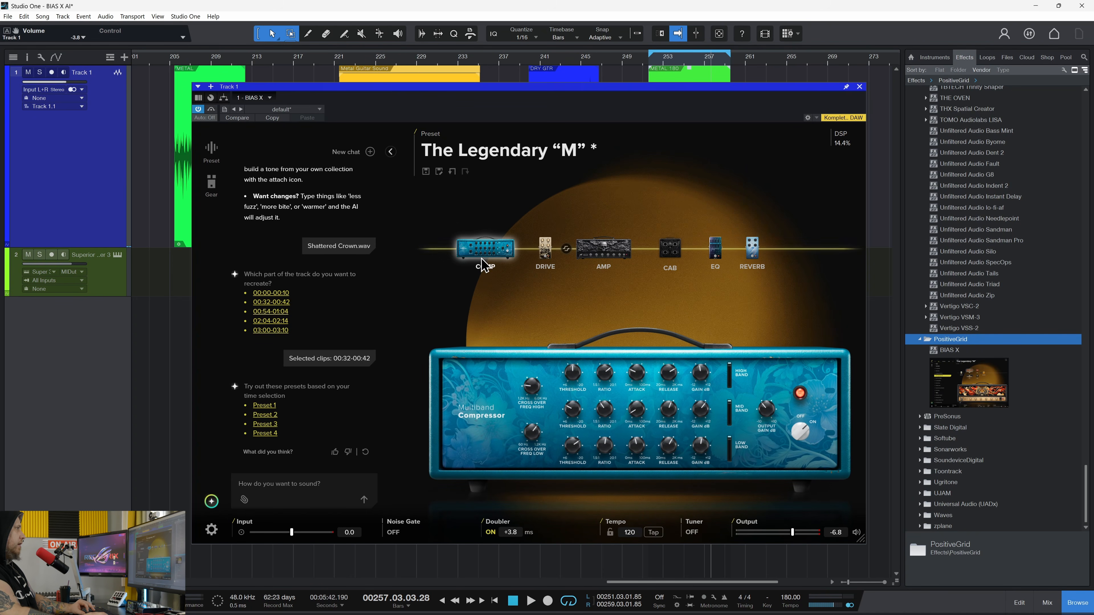
Switch off the Multiband Compressor at the start of the signal chain.
{"action": "right_click", "coordinate": [491, 250]}
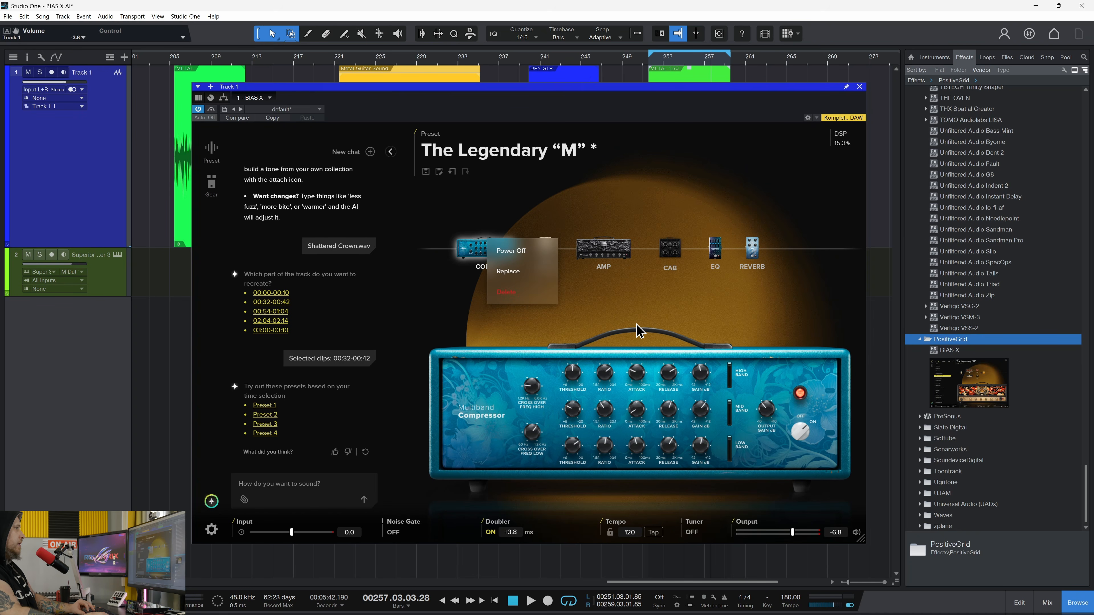
{"action": "left_click", "coordinate": [649, 317]}
{"action": "left_click", "coordinate": [801, 432]}
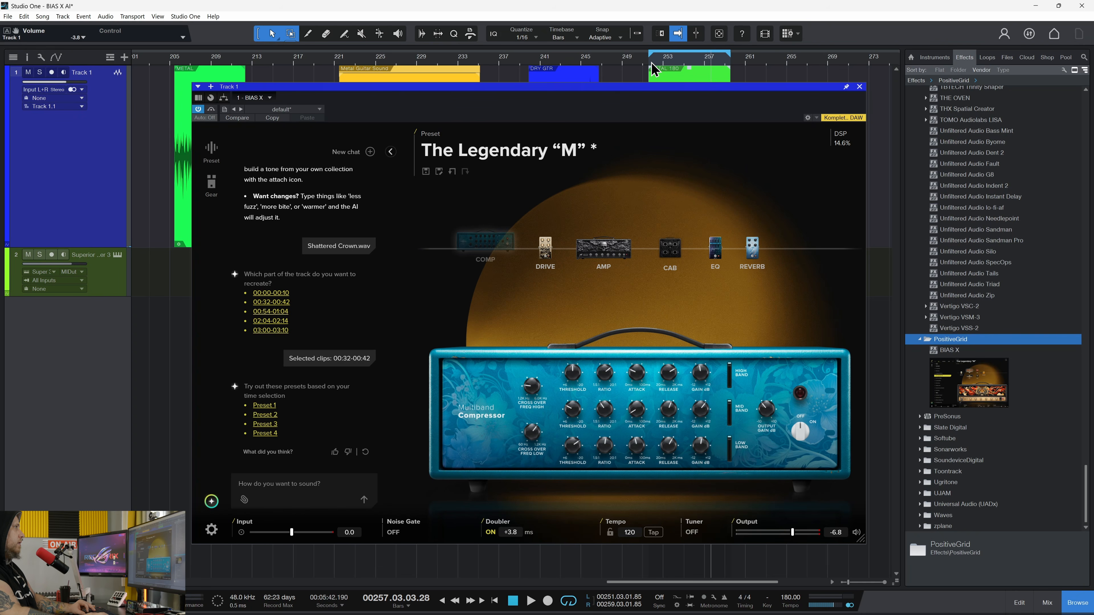
Audition the METAL 180 loop without the compressor while checking the knob settings of the Tube King drive pedal.
{"action": "key", "text": "space"}
{"action": "left_click", "coordinate": [546, 247]}
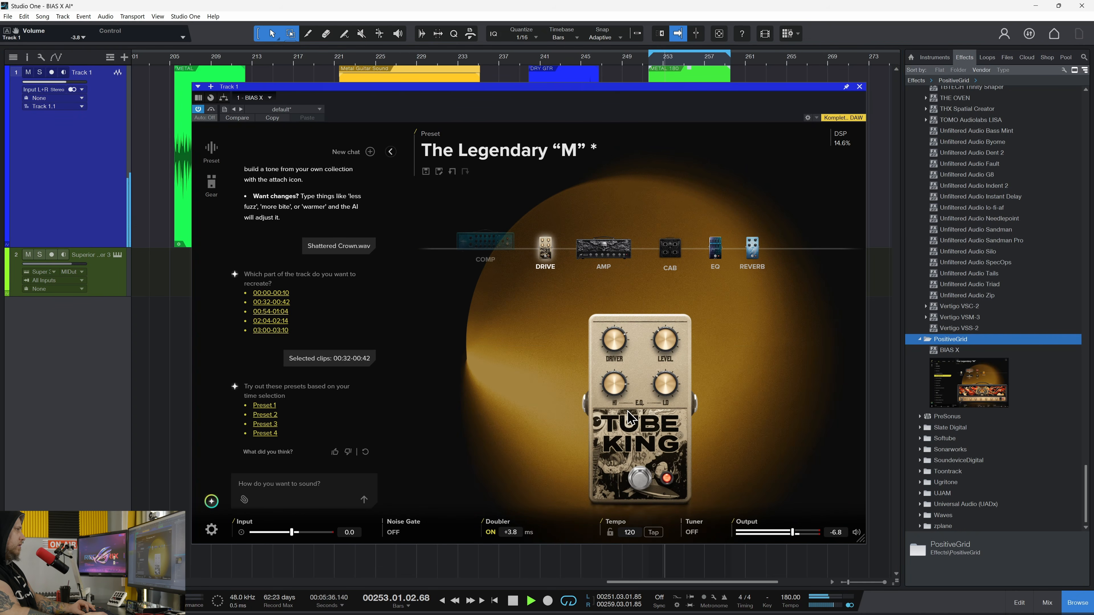
{"action": "left_click_drag", "start_coordinate": [668, 384], "coordinate": [619, 388]}
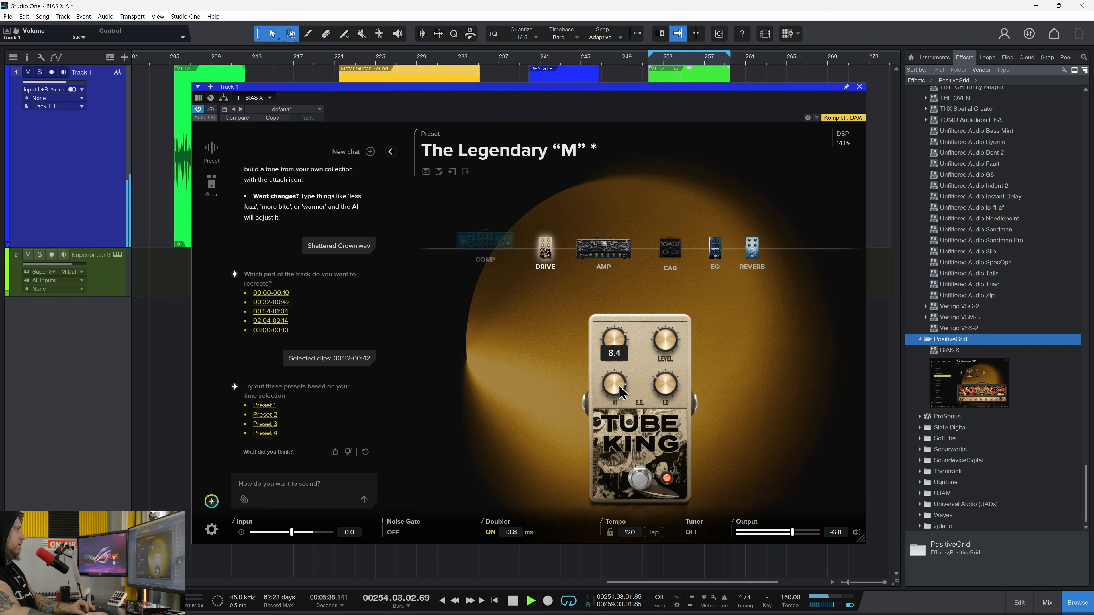
{"action": "left_click_drag", "start_coordinate": [611, 341], "coordinate": [667, 343]}
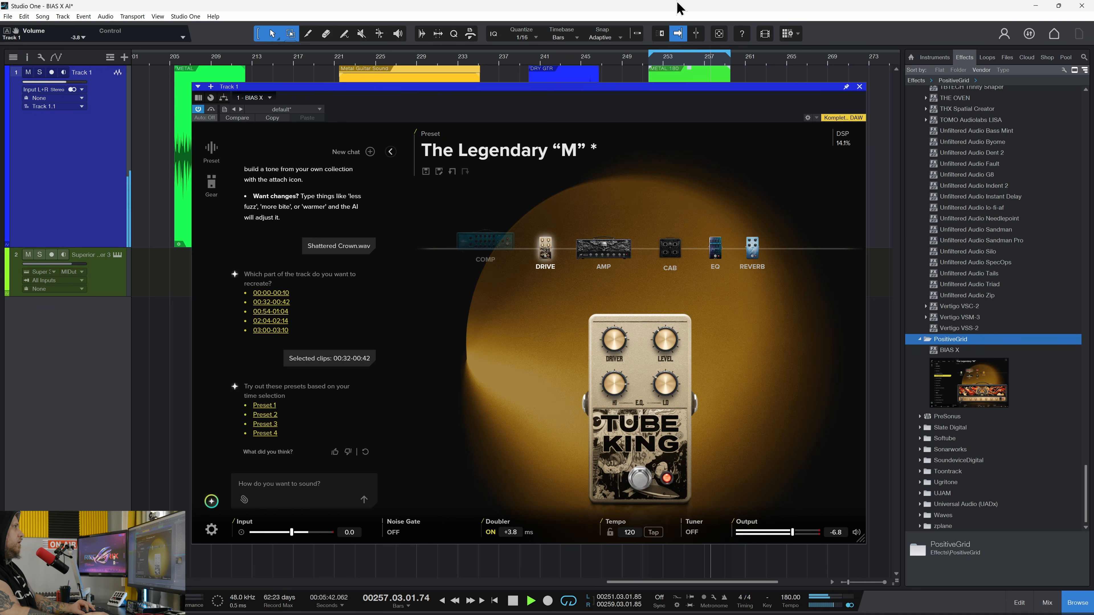
{"action": "key", "text": "space"}
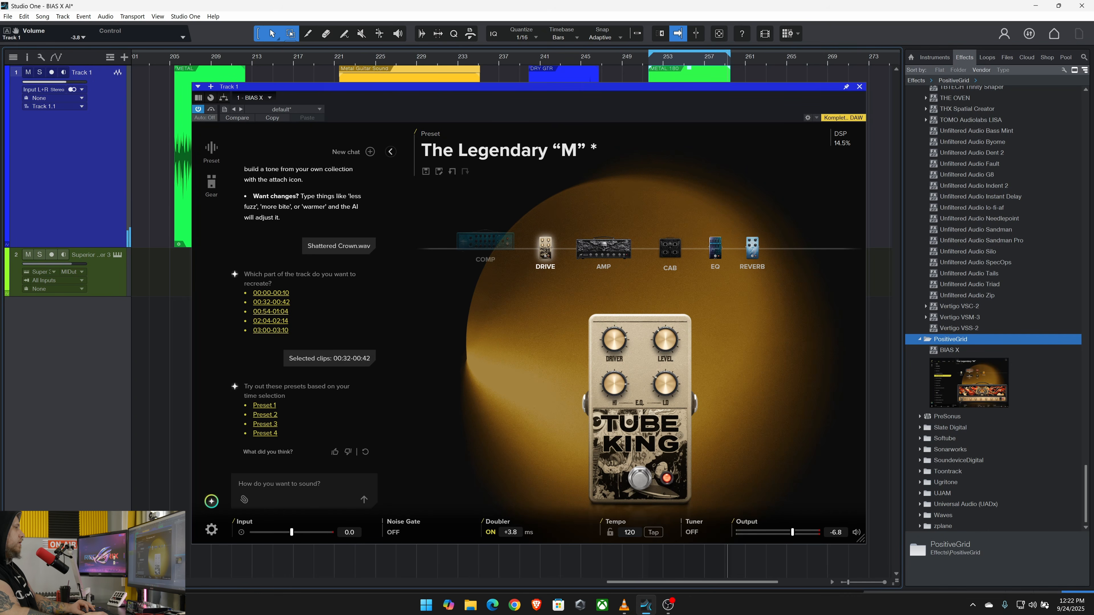
Switch to VLC, play Shattered Crown.wav as the reference tone, and return to Studio One.
{"action": "left_click", "coordinate": [623, 608]}
{"action": "double_click", "coordinate": [157, 55]}
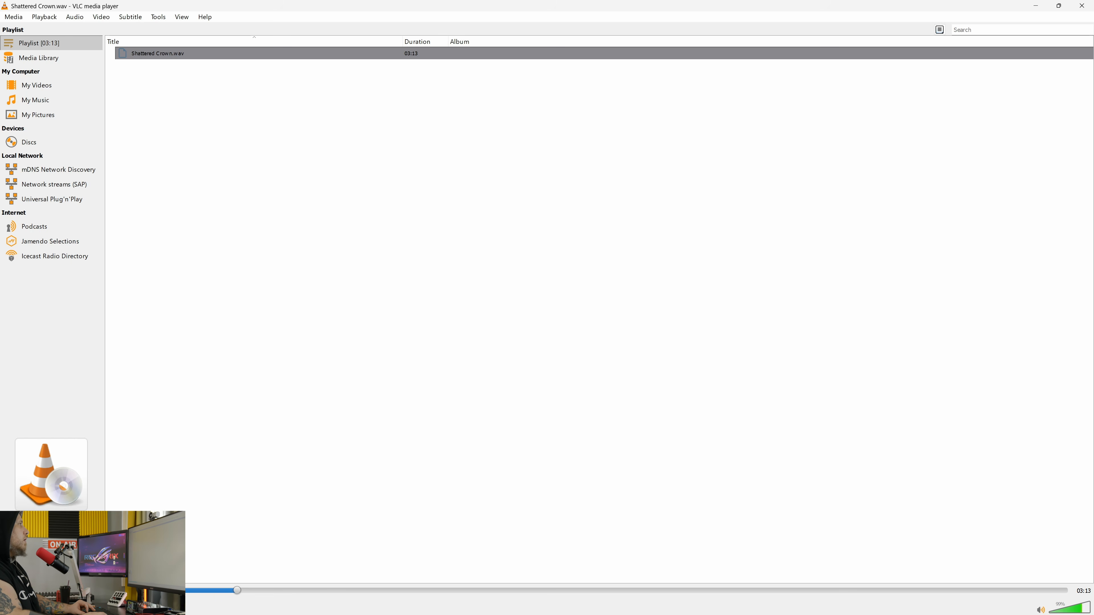
{"action": "left_click", "coordinate": [38, 608]}
{"action": "left_click", "coordinate": [1041, 6]}
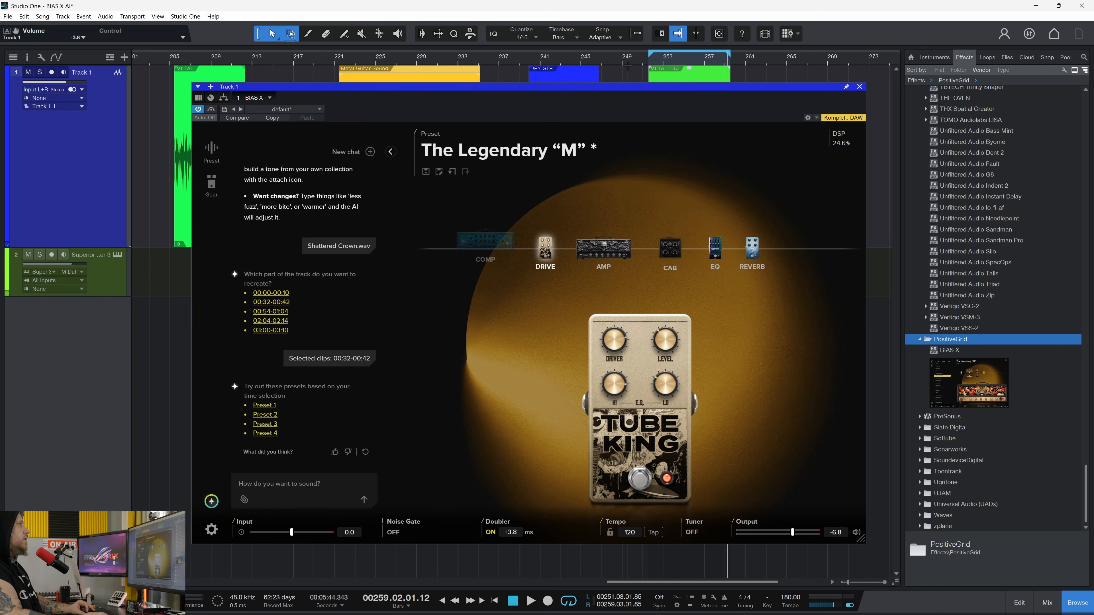
Replay part of the METAL 180 loop and move the BIAS X window to uncover the guitar clips.
{"action": "key", "text": "space"}
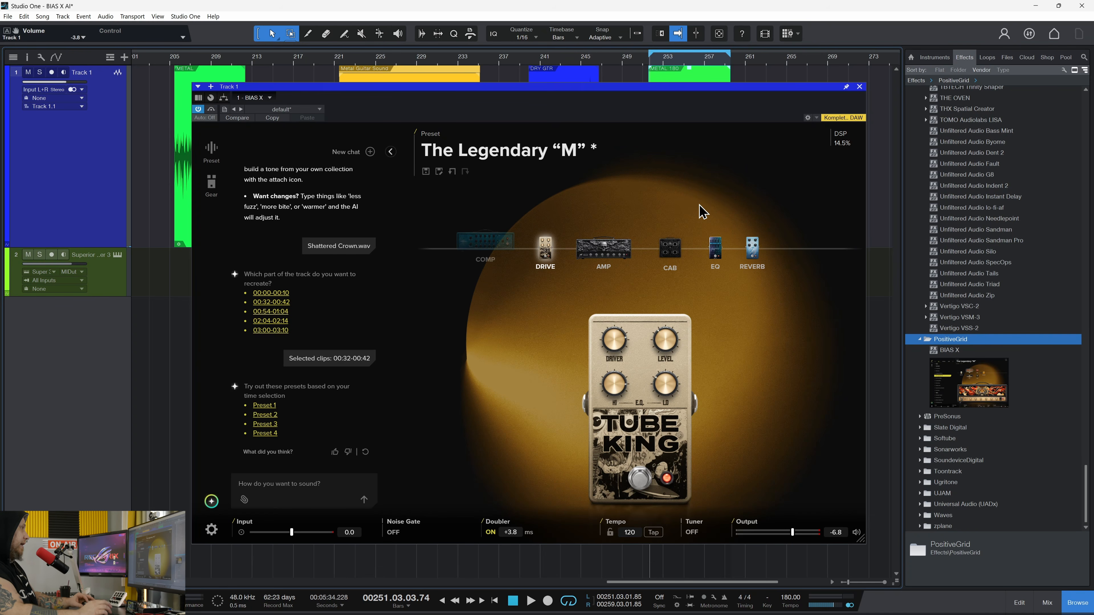
{"action": "left_click_drag", "start_coordinate": [710, 86], "coordinate": [669, 107]}
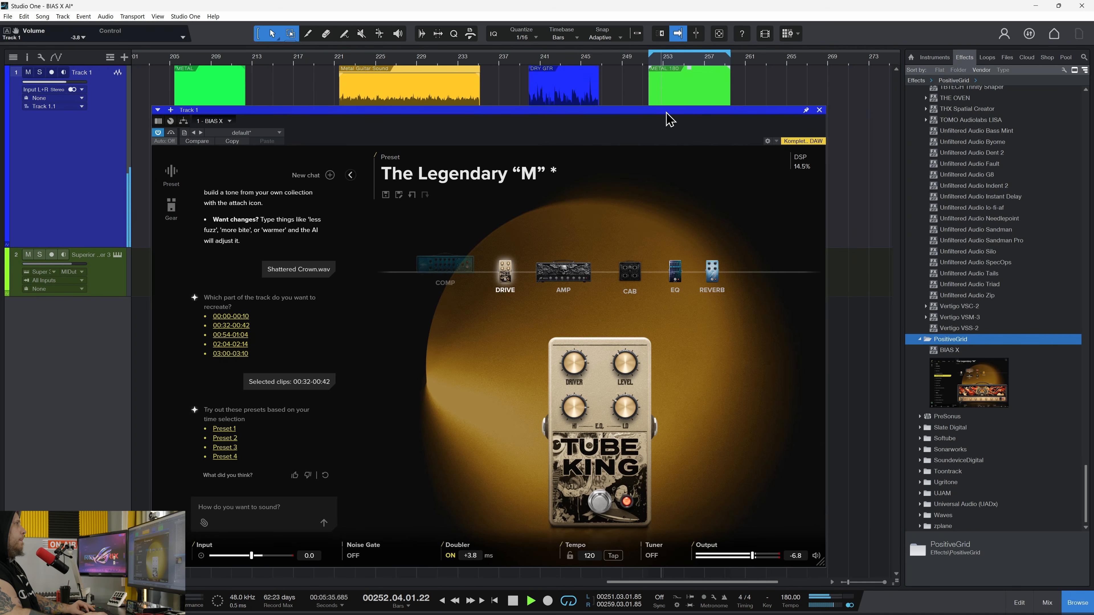
{"action": "key", "text": "space"}
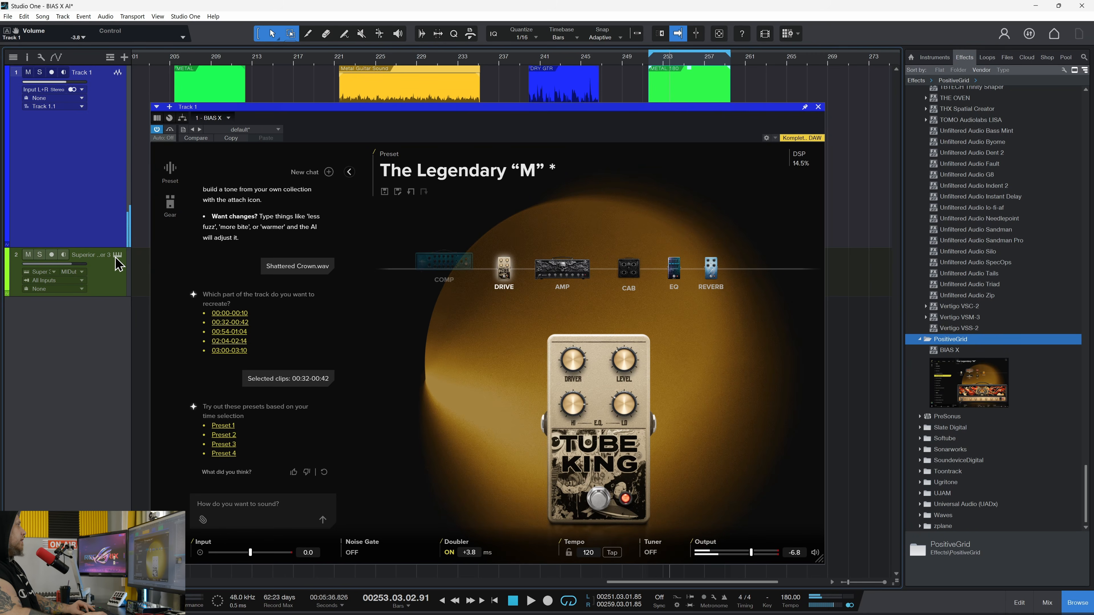
Open Superior Drummer 3 from the drum track and bring up its Grooves section.
{"action": "left_click", "coordinate": [117, 256]}
{"action": "left_click_drag", "start_coordinate": [711, 140], "coordinate": [737, 136]}
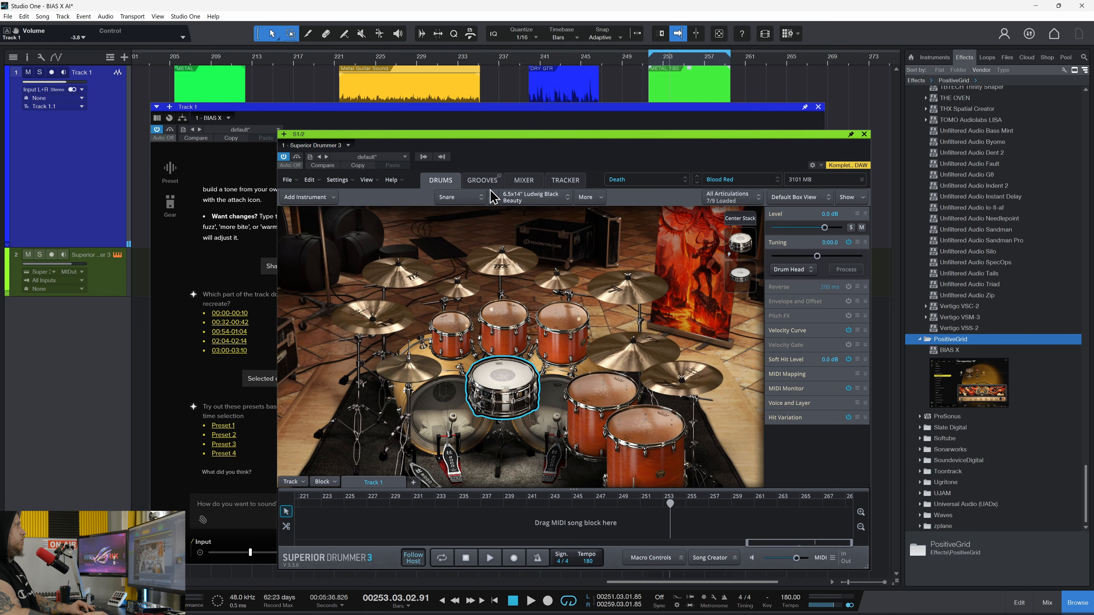
{"action": "left_click", "coordinate": [482, 180]}
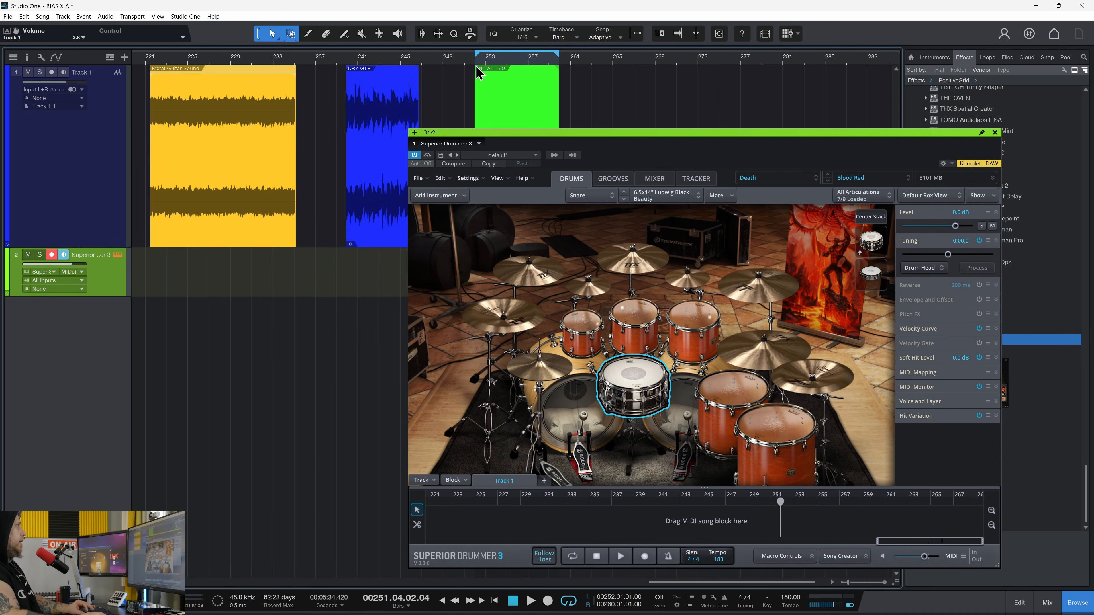
Play the METAL 180 loop with Superior Drummer 3 open and bring the BIAS X window back in front of it.
{"action": "key", "text": "space"}
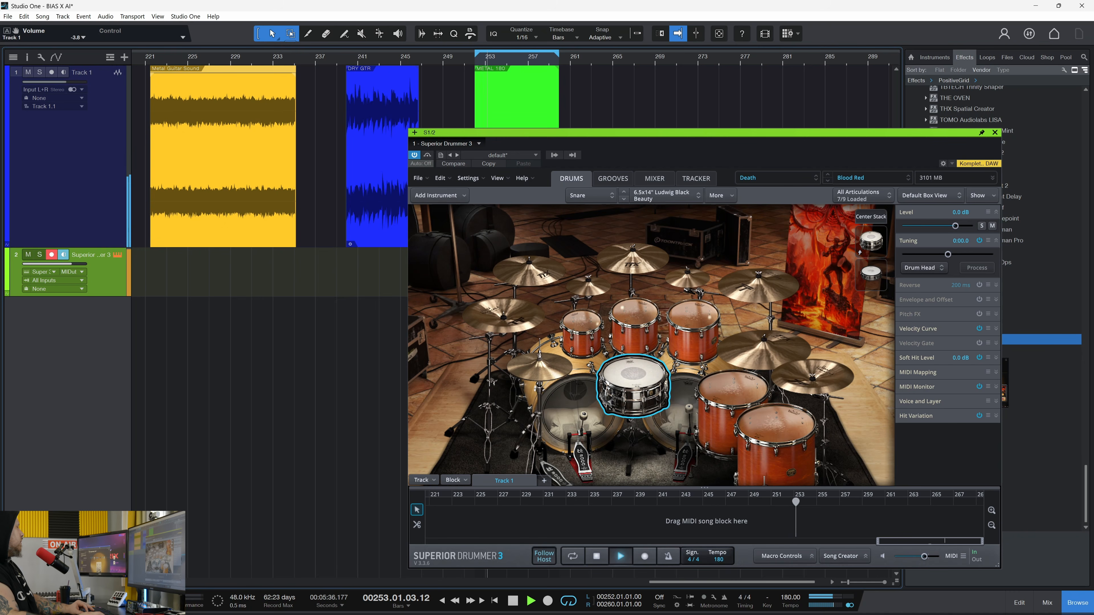
{"action": "left_click_drag", "start_coordinate": [0, 107], "coordinate": [622, 87]}
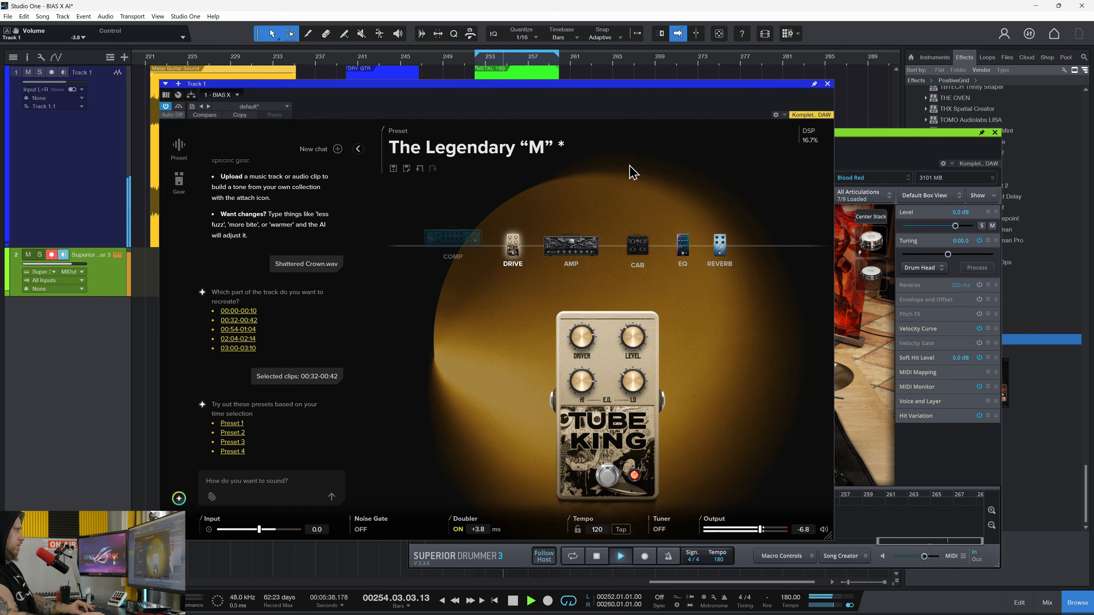
Examine the amp and EQ pedal in the preset's signal chain while the track plays.
{"action": "left_click", "coordinate": [570, 245]}
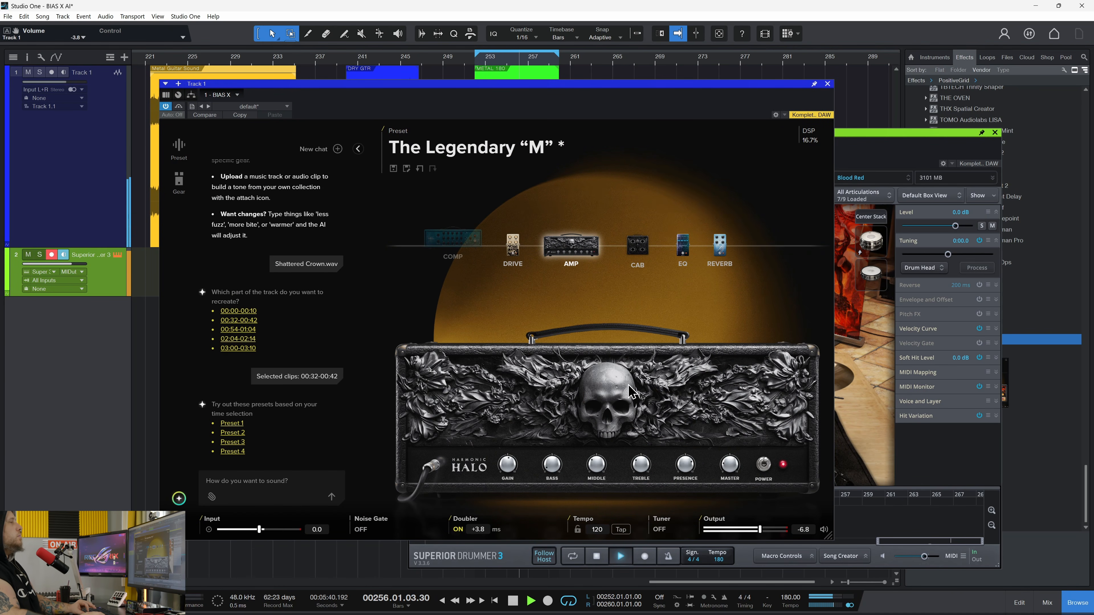
{"action": "left_click", "coordinate": [682, 245]}
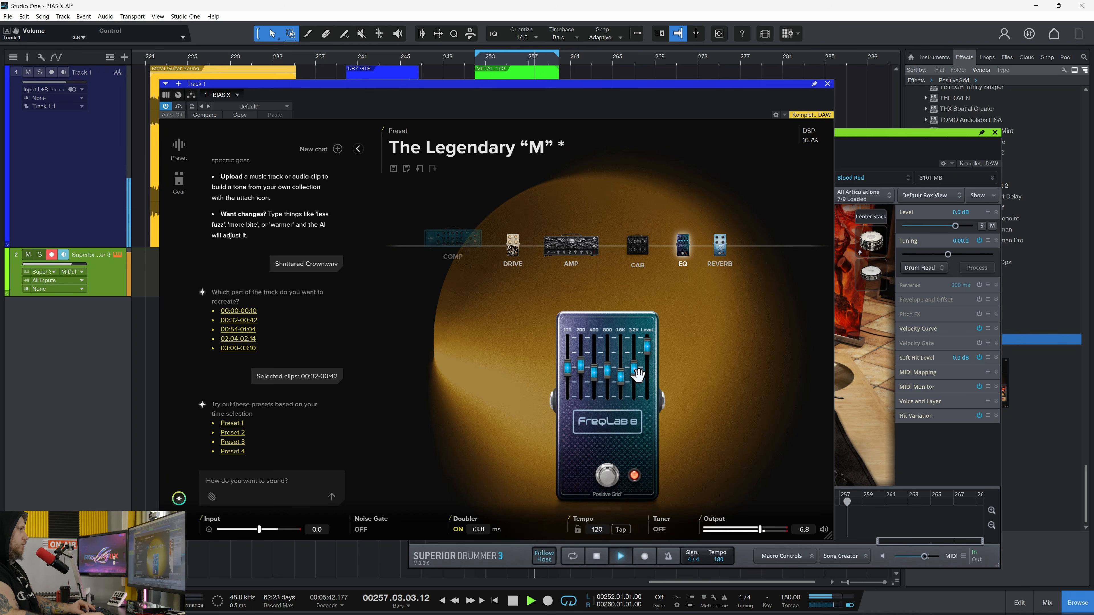
{"action": "left_click", "coordinate": [571, 246]}
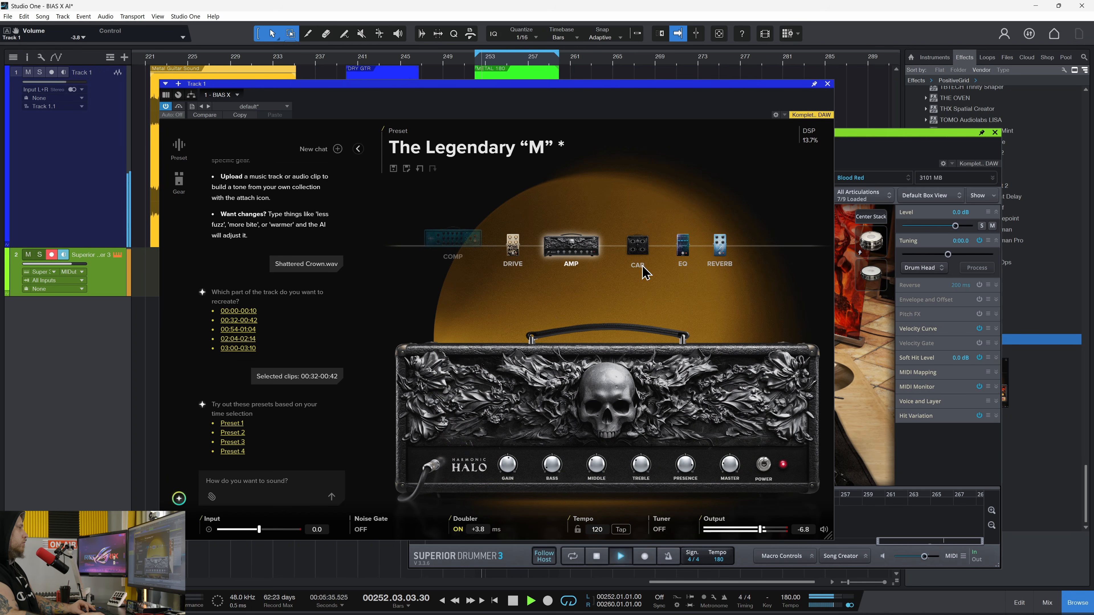
Slightly lower the master output volume in Superior Drummer 3 and return to the BIAS X window.
{"action": "left_click", "coordinate": [924, 556]}
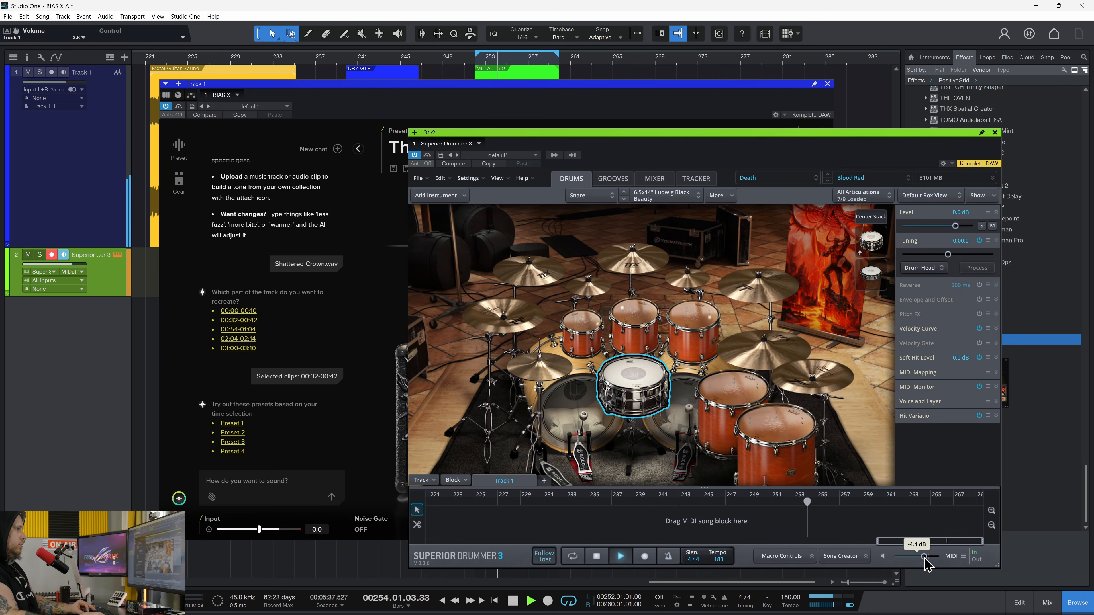
{"action": "left_click", "coordinate": [549, 110]}
{"action": "mouse_move", "coordinate": [644, 463]}
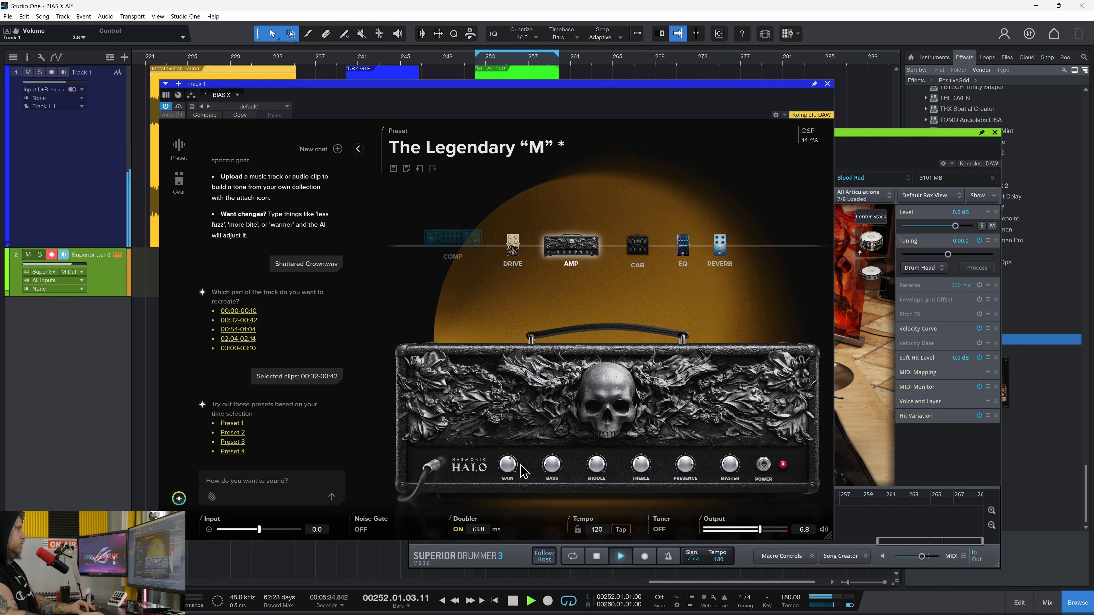
Audition the British 800 and Archon cabinets in place of the preset's current cab during playback.
{"action": "left_click", "coordinate": [629, 252]}
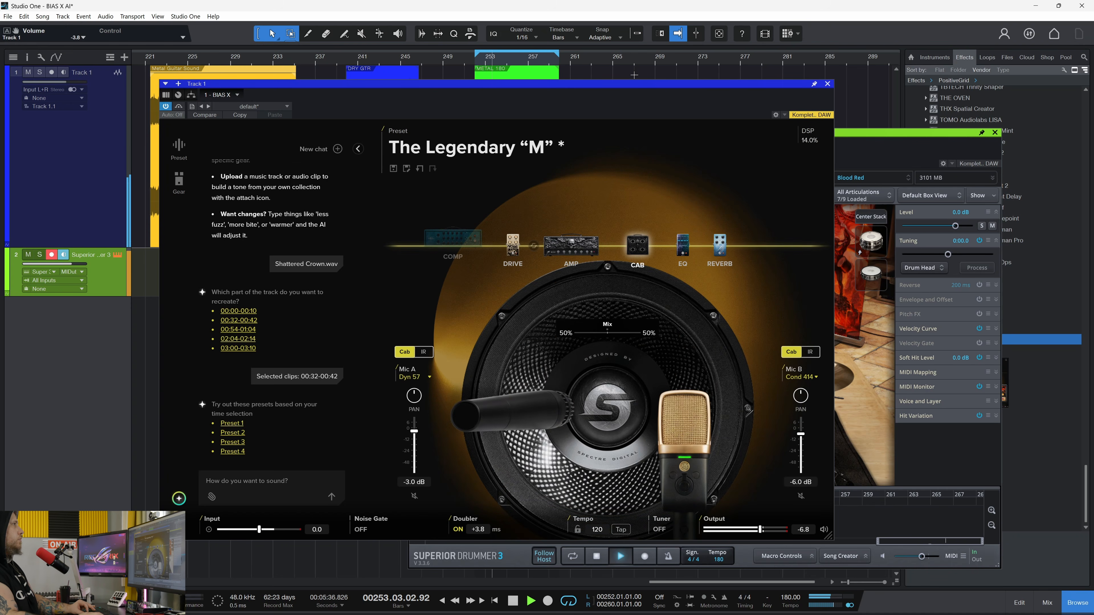
{"action": "left_click_drag", "start_coordinate": [653, 91], "coordinate": [685, 81]}
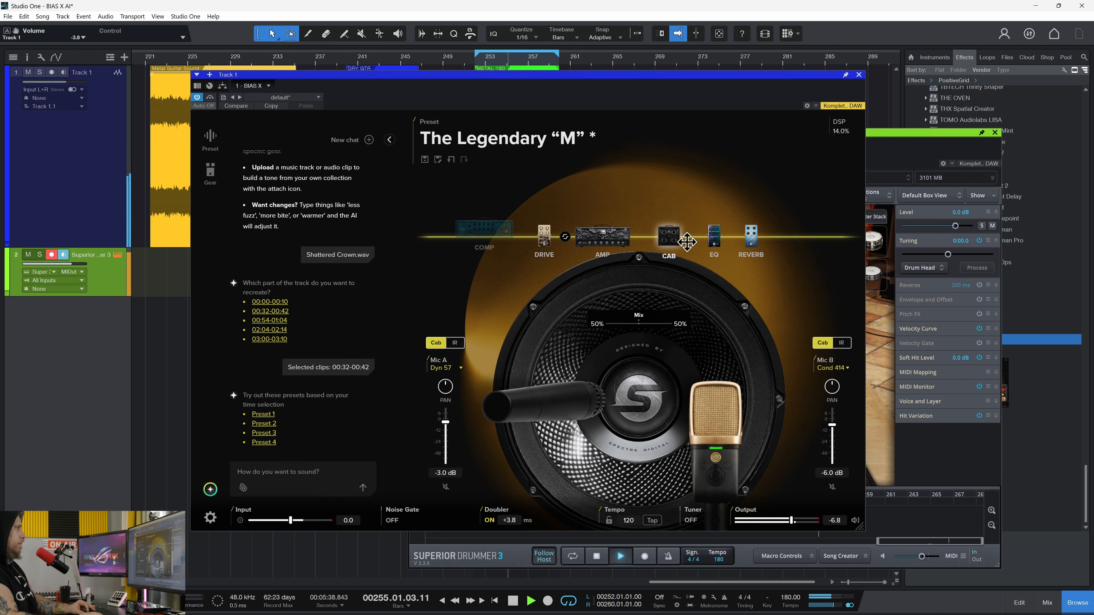
{"action": "left_click", "coordinate": [671, 237]}
{"action": "scroll", "coordinate": [308, 330], "scroll_direction": "down", "scroll_amount": 5}
{"action": "left_click", "coordinate": [334, 263]}
{"action": "scroll", "coordinate": [321, 330], "scroll_direction": "down", "scroll_amount": 3}
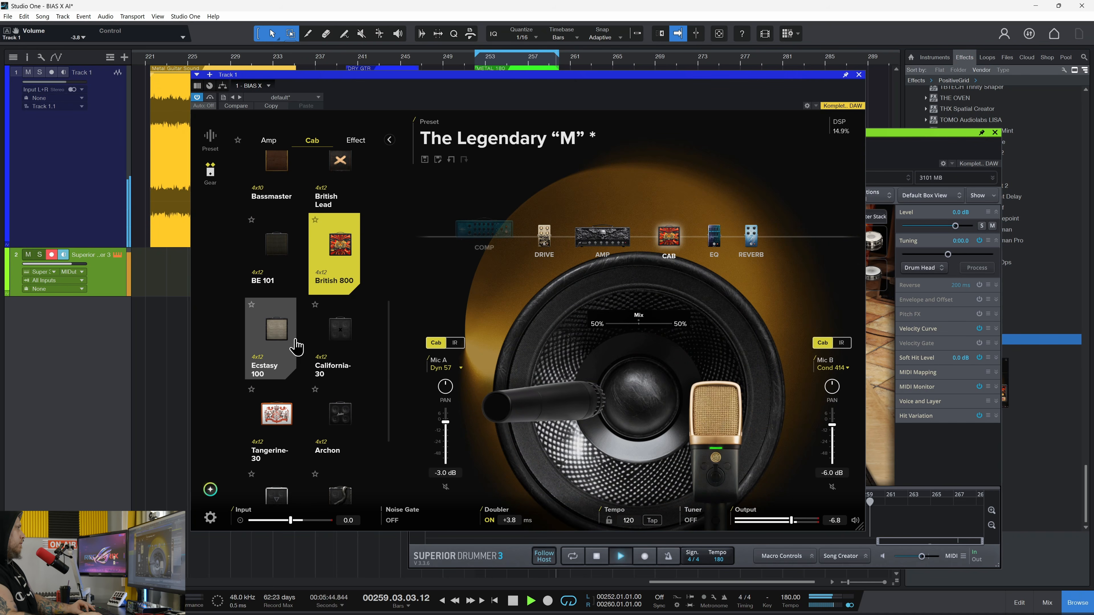
{"action": "left_click", "coordinate": [340, 283]}
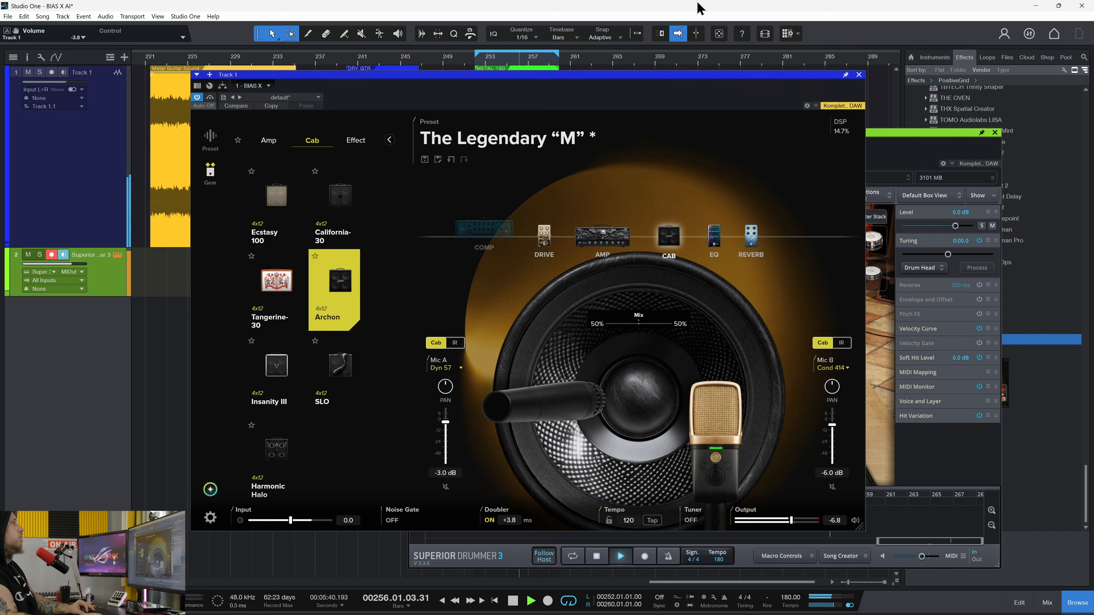
{"action": "key", "text": "space"}
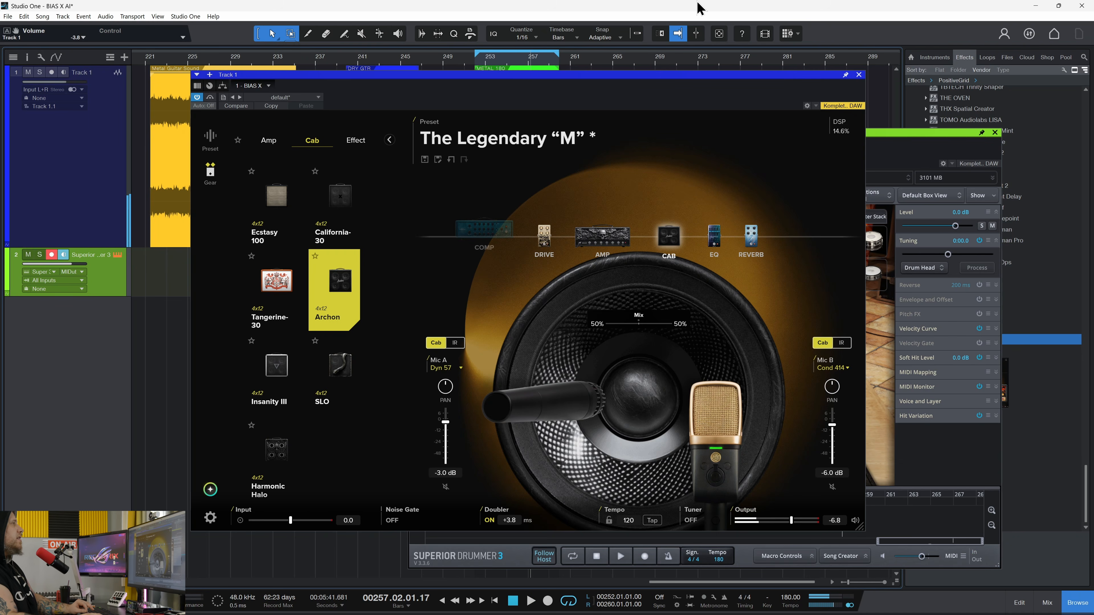
{"action": "key", "text": "space"}
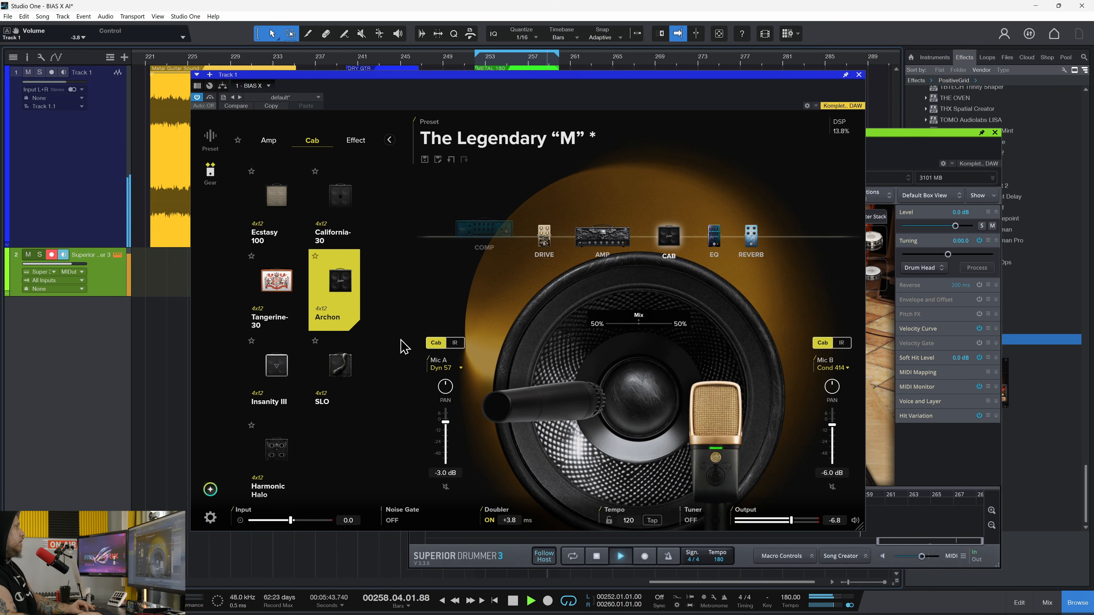
Compare the Harmonic Halo, Insanity III, SLO and Ecstasy 100 cabinets, ending with the 4x12 Harmonic Halo selected.
{"action": "left_click", "coordinate": [281, 452]}
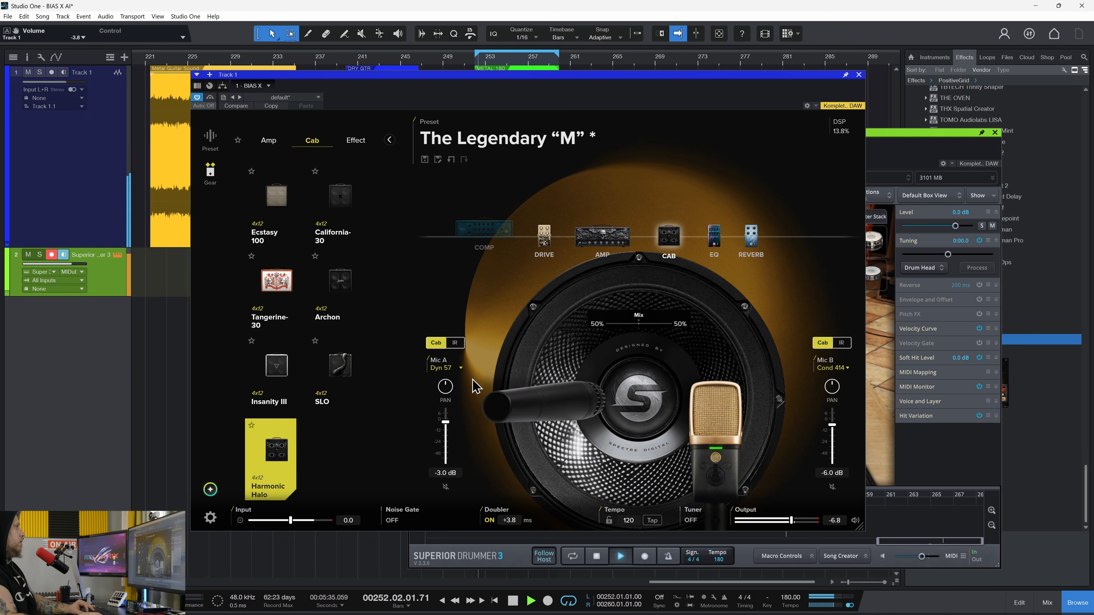
{"action": "left_click", "coordinate": [276, 369]}
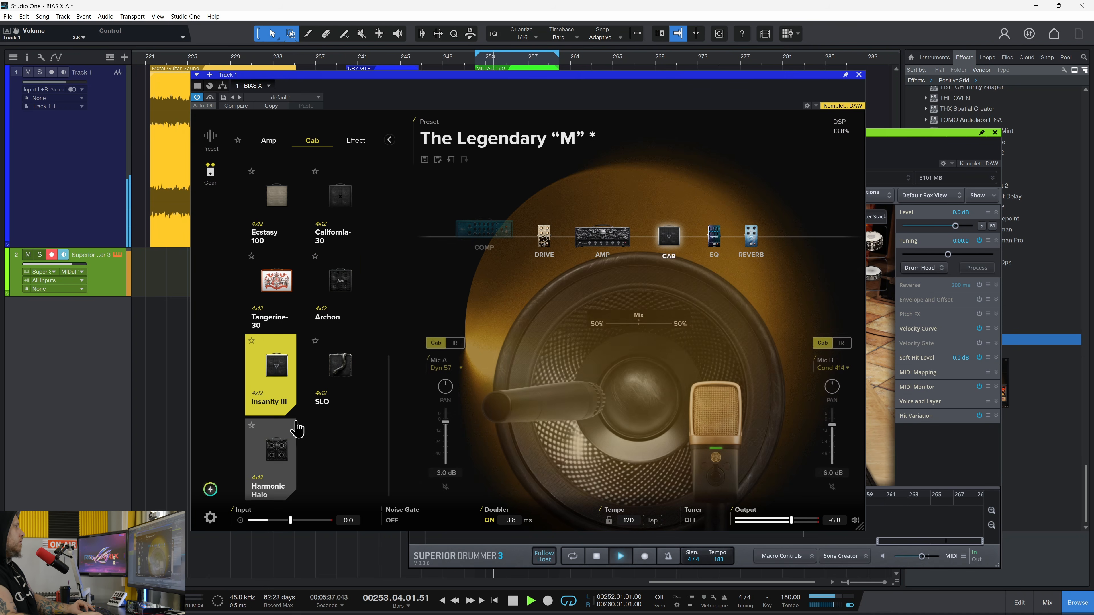
{"action": "left_click", "coordinate": [340, 375]}
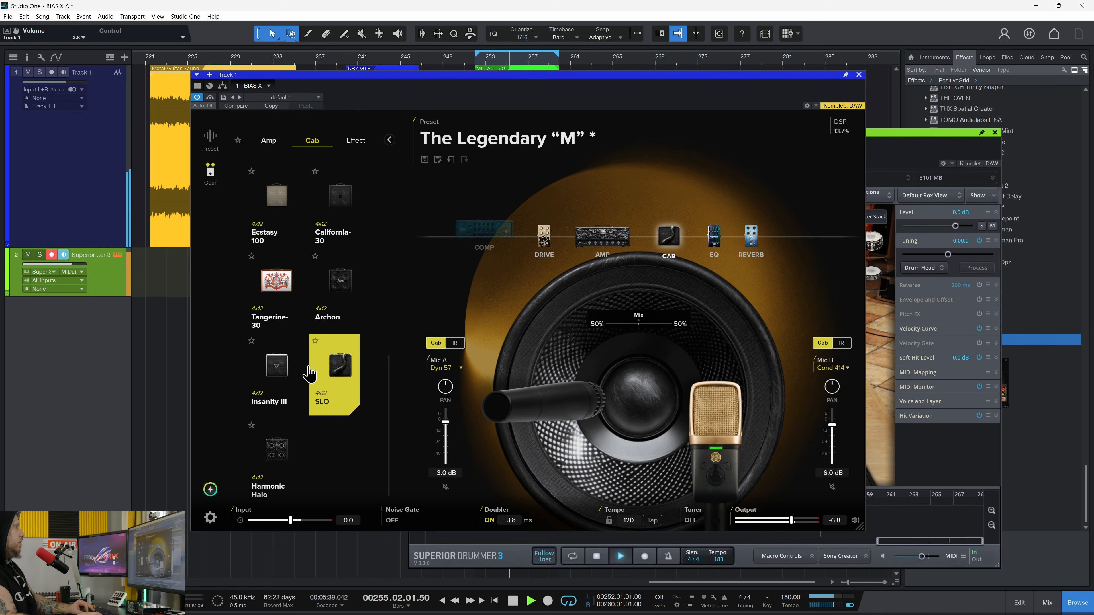
{"action": "left_click", "coordinate": [270, 203]}
{"action": "left_click", "coordinate": [340, 370]}
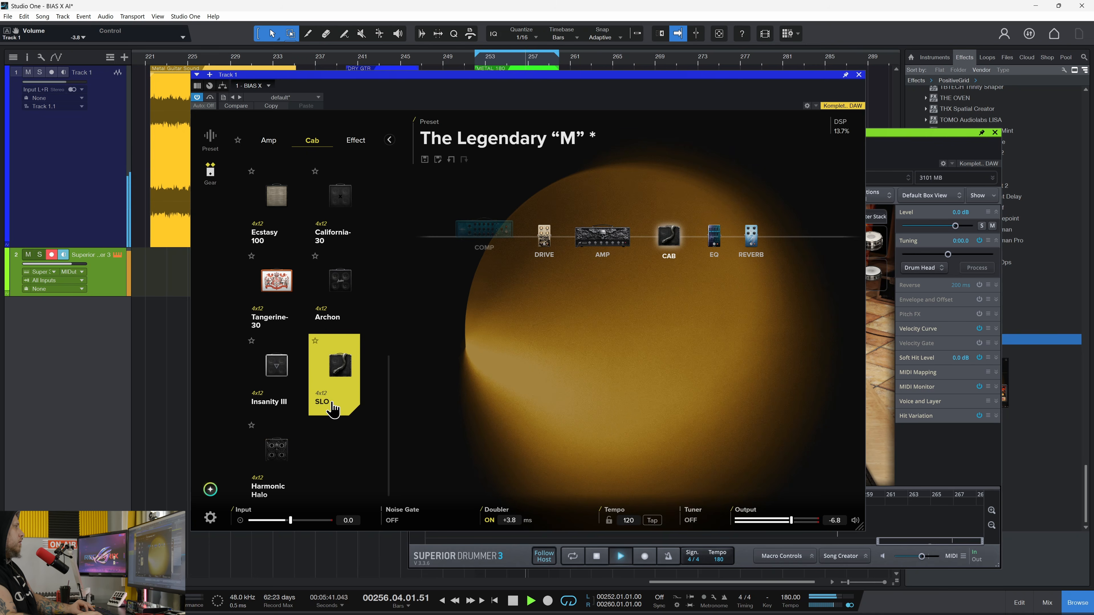
{"action": "left_click", "coordinate": [276, 452]}
Ask the AI tone chat for "A nirvana soundf, riff".
{"action": "left_click_drag", "start_coordinate": [680, 82], "coordinate": [621, 143]}
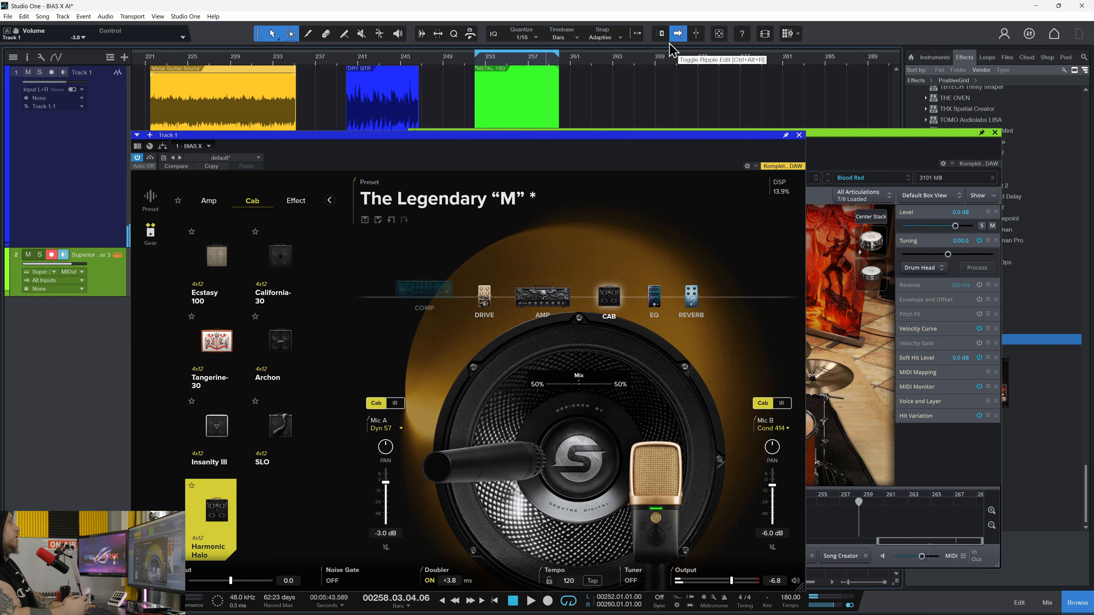
{"action": "left_click_drag", "start_coordinate": [534, 141], "coordinate": [601, 107]}
{"action": "left_click_drag", "start_coordinate": [933, 136], "coordinate": [880, 125]}
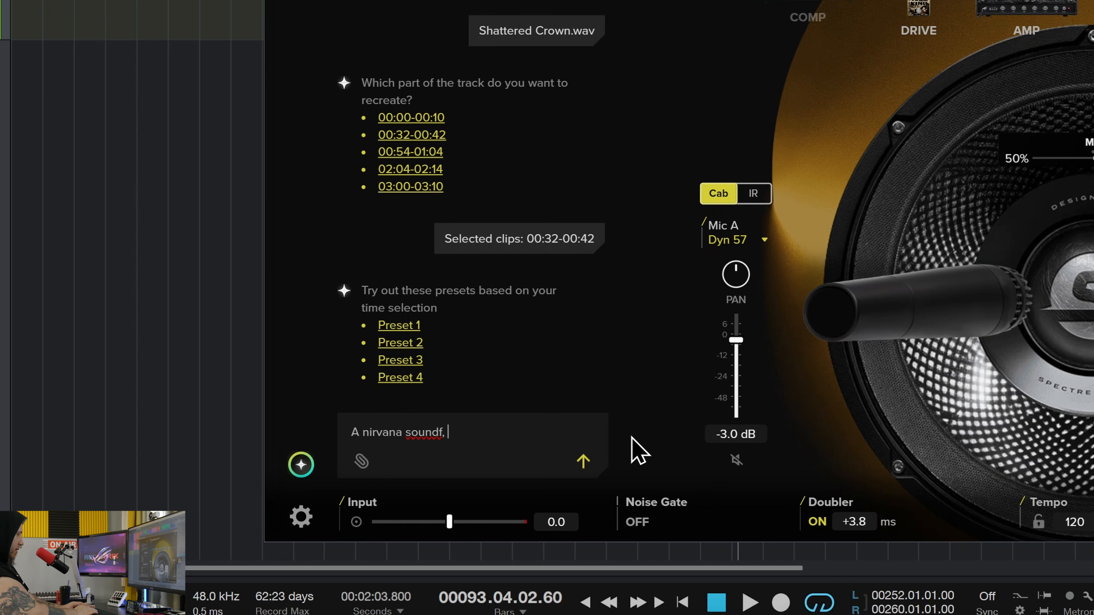
{"action": "key", "text": "Return"}
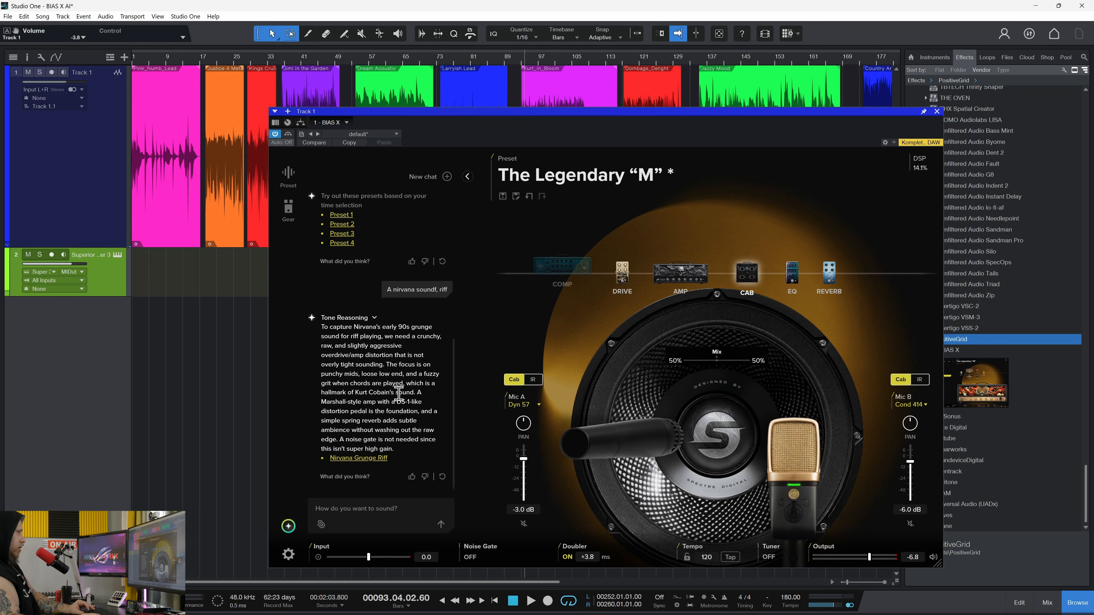
Load the suggested Nirvana Grunge Riff preset and show its amp.
{"action": "left_click", "coordinate": [351, 459]}
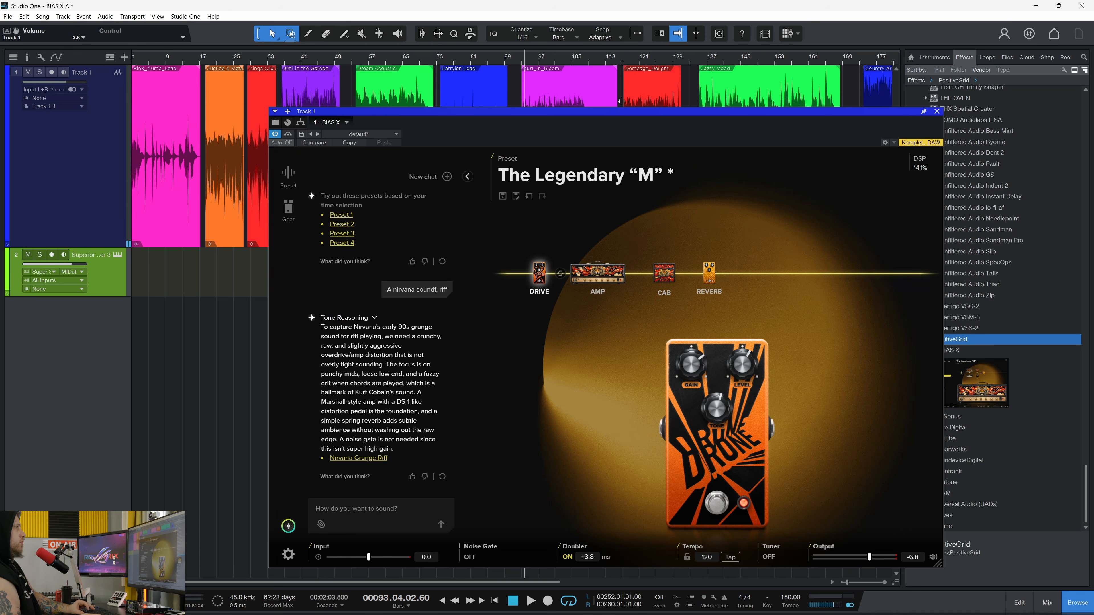
{"action": "left_click_drag", "start_coordinate": [649, 113], "coordinate": [636, 124]}
{"action": "left_click", "coordinate": [584, 283]}
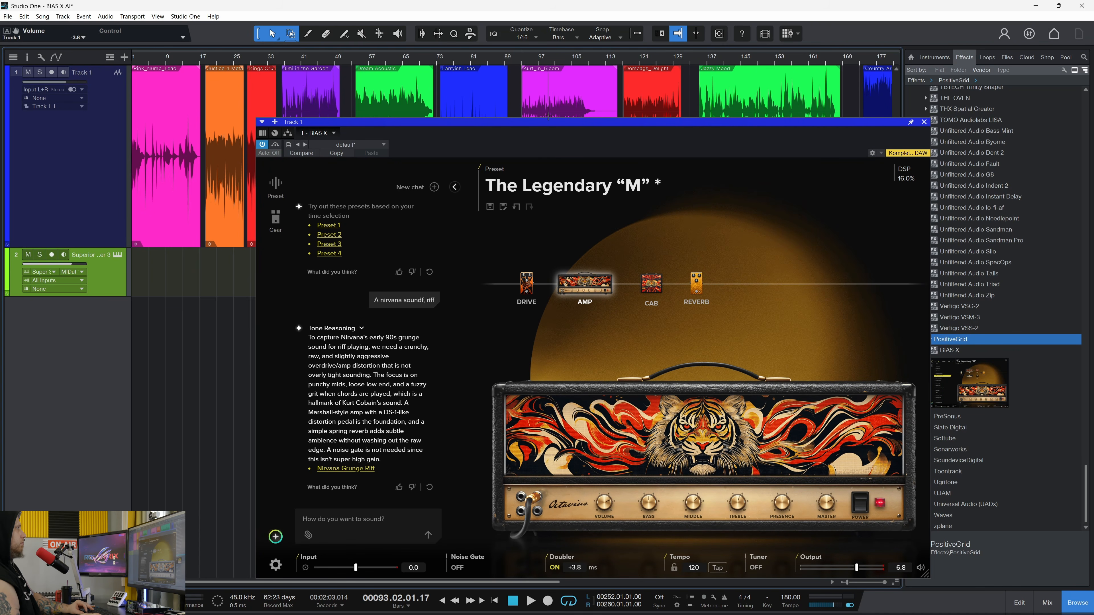
Audition the grunge tone on the magenta guitar clip from about bar 93, stopping playback around bar 106.
{"action": "left_click_drag", "start_coordinate": [561, 124], "coordinate": [488, 85]}
{"action": "key", "text": "space"}
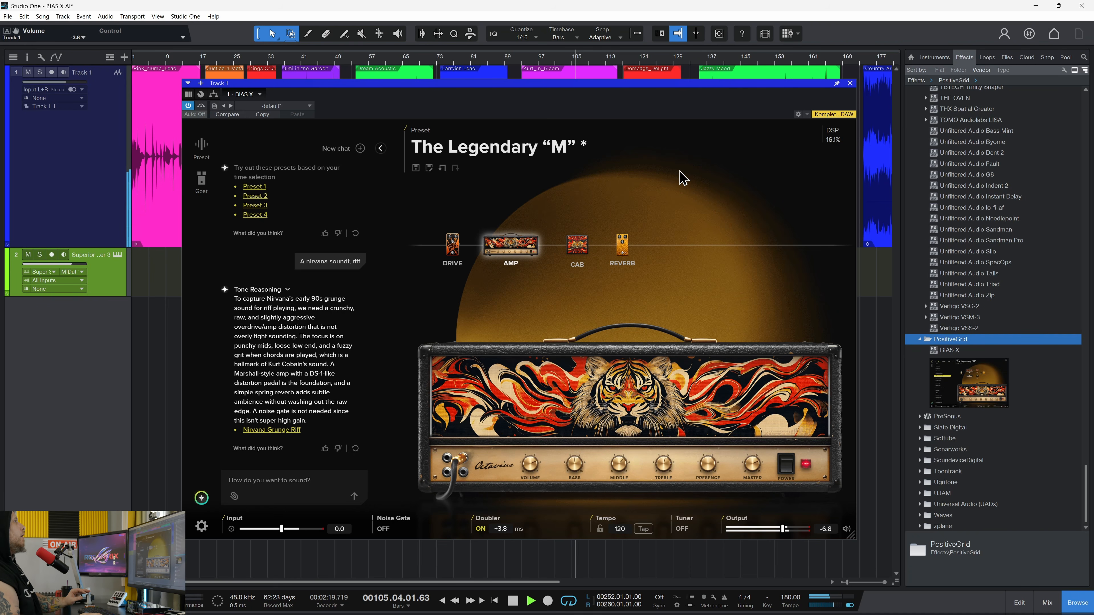
{"action": "key", "text": "space"}
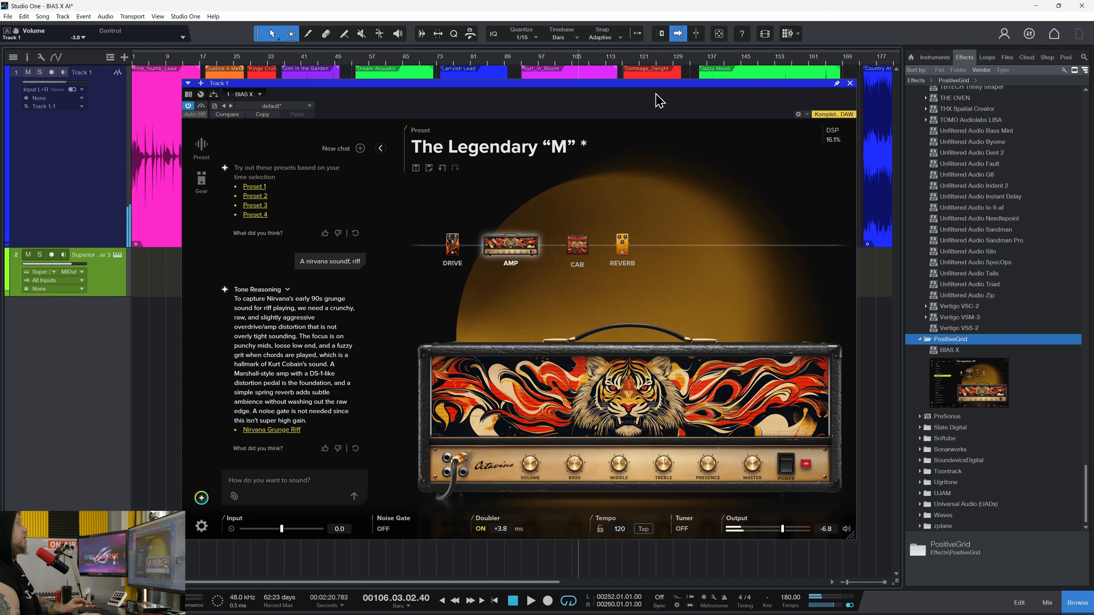
Ask the AI tone chat for "clean lead solo, make it swirl".
{"action": "left_click_drag", "start_coordinate": [657, 84], "coordinate": [588, 100]}
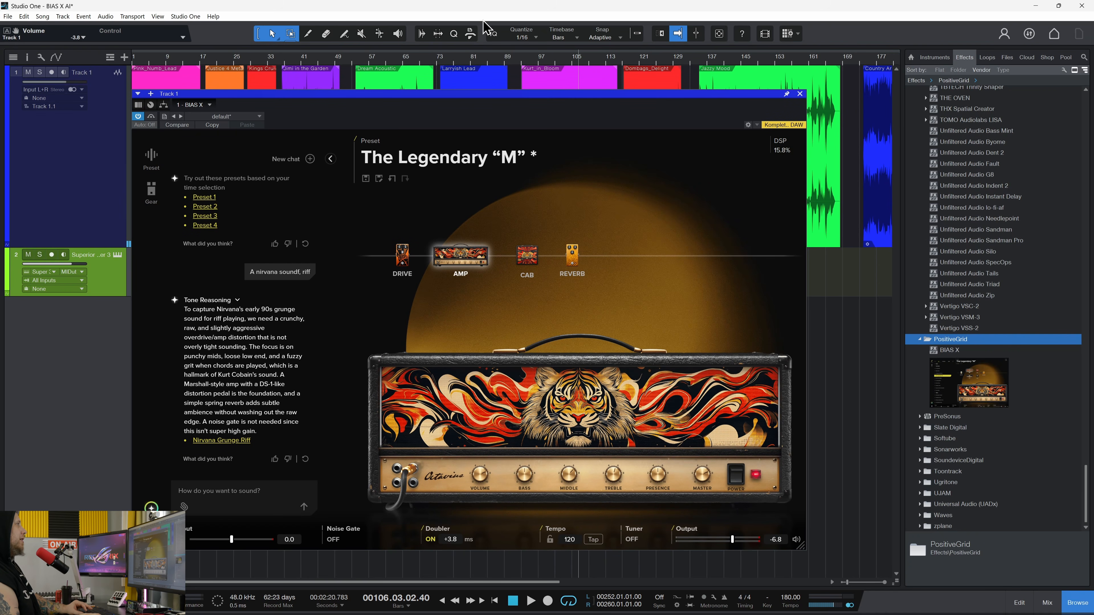
{"action": "scroll", "coordinate": [461, 67], "scroll_direction": "right", "scroll_amount": 10}
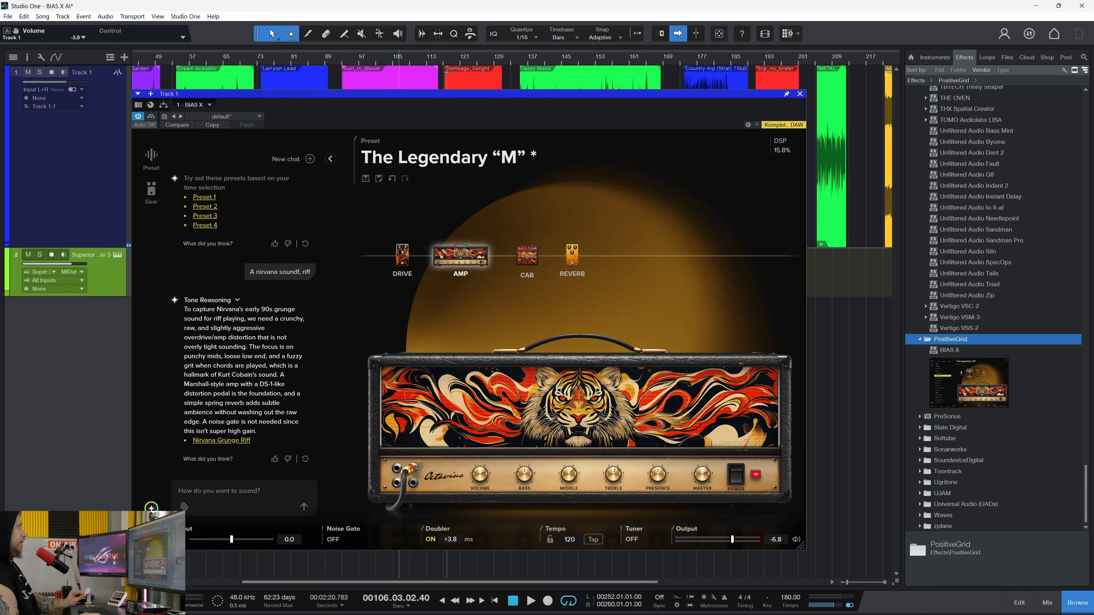
{"action": "left_click_drag", "start_coordinate": [385, 96], "coordinate": [366, 139]}
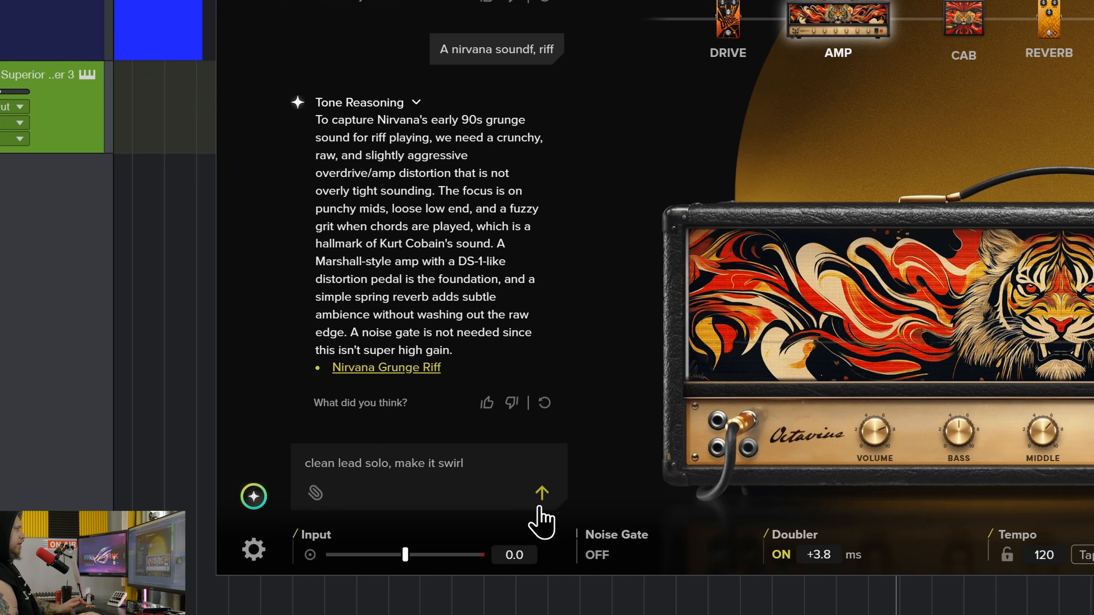
{"action": "left_click", "coordinate": [541, 493]}
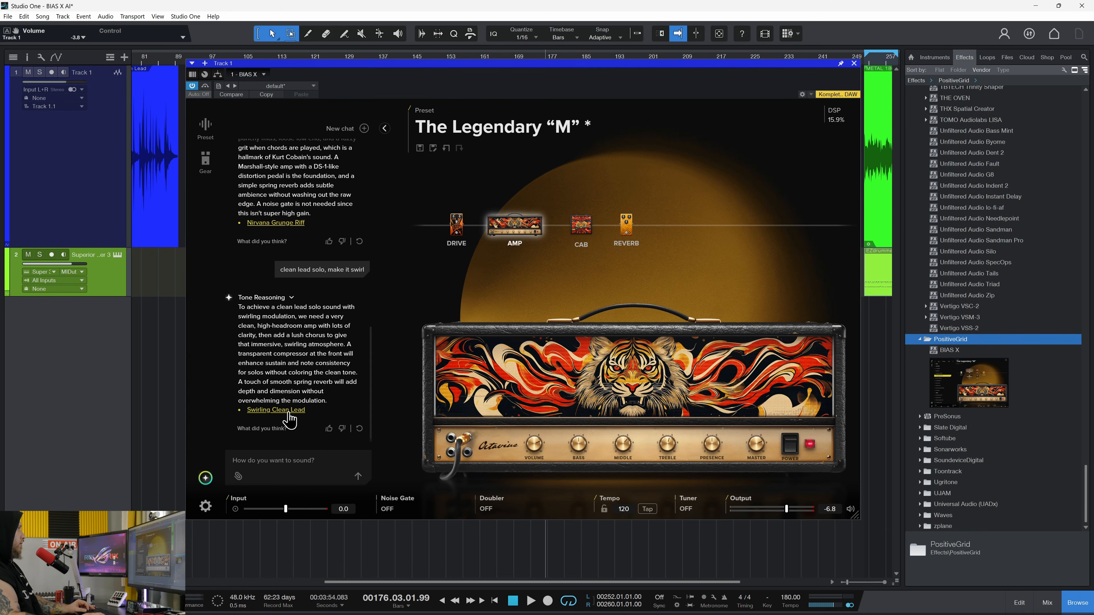
Load the suggested Swirling Clean Lead preset and play the Country Arp (Strat) clip through it.
{"action": "left_click", "coordinate": [288, 413]}
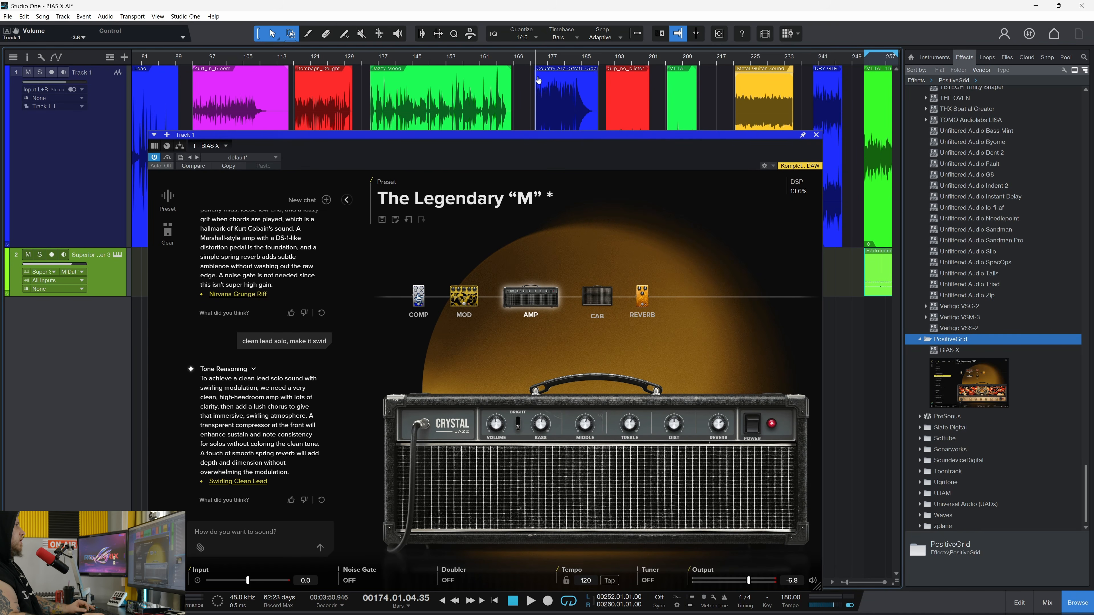
{"action": "key", "text": "space"}
{"action": "left_click_drag", "start_coordinate": [543, 135], "coordinate": [554, 73]}
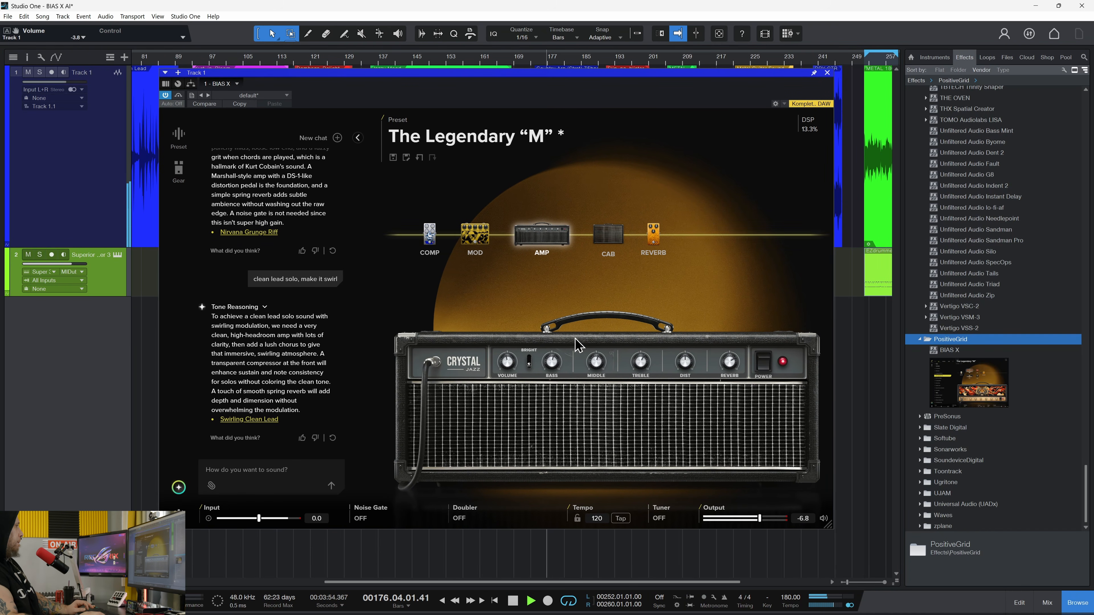
Examine the modulation pedal and the cab's microphones while the clean tone plays, and stop playback.
{"action": "left_click", "coordinate": [478, 252]}
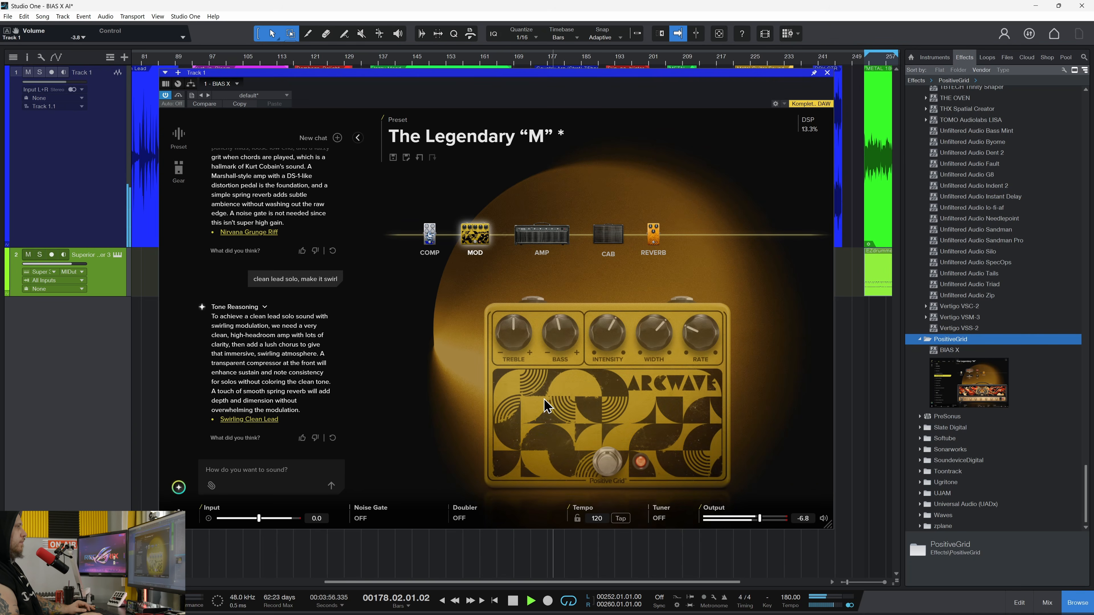
{"action": "left_click", "coordinate": [611, 239]}
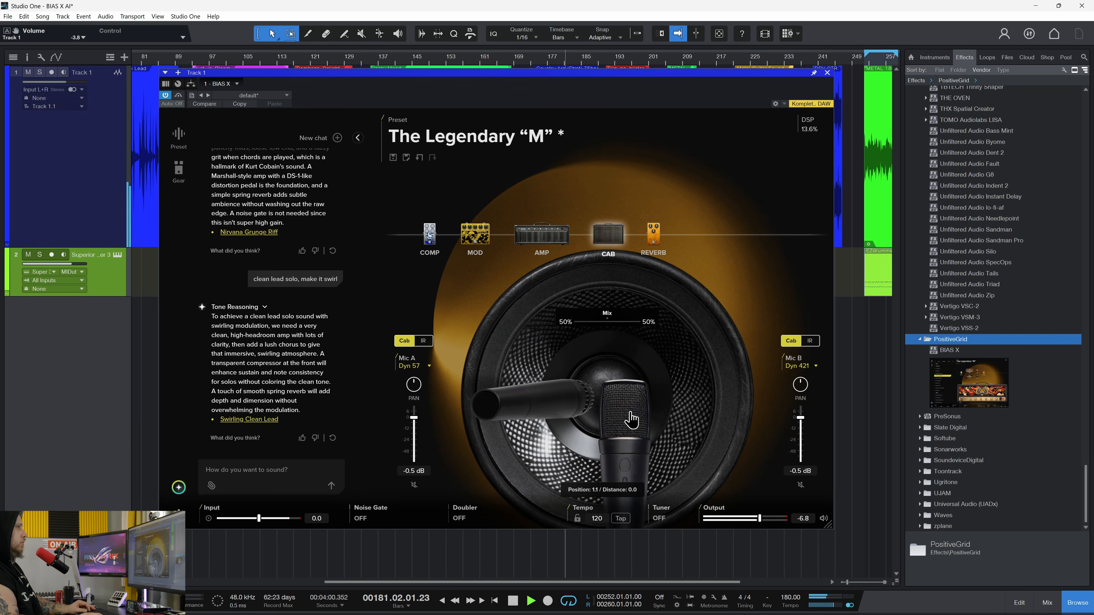
{"action": "left_click_drag", "start_coordinate": [650, 80], "coordinate": [685, 124]}
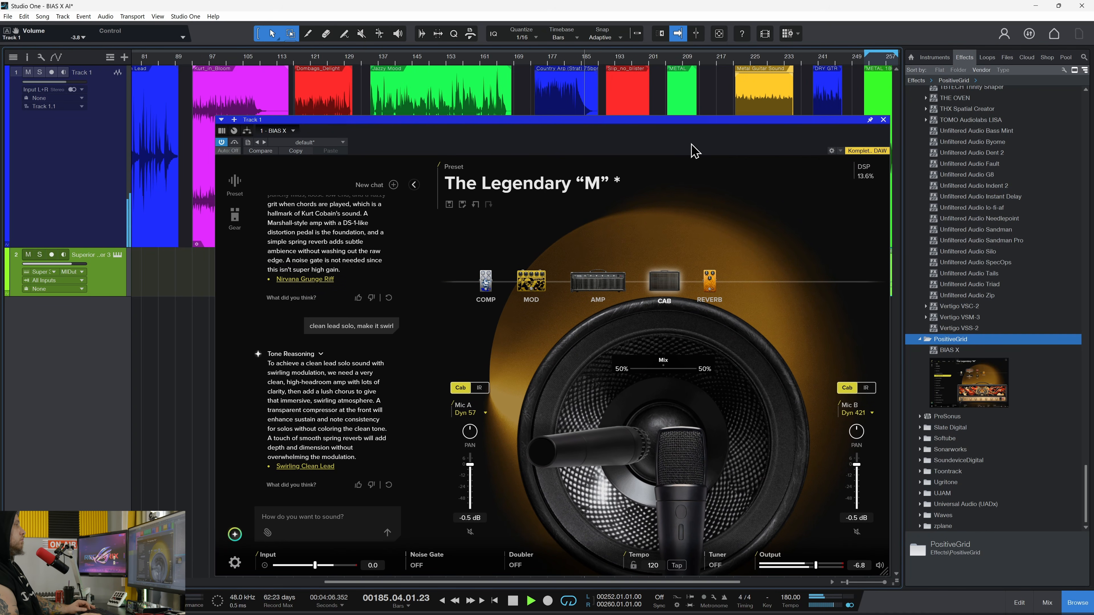
{"action": "key", "text": "space"}
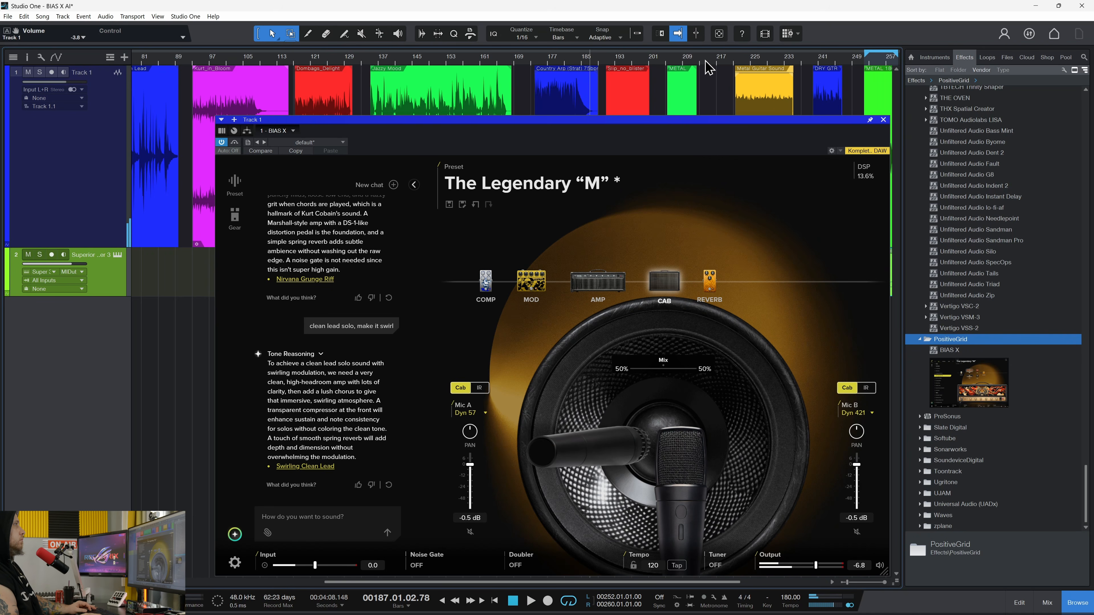
Place the playback position at the start of the red guitar clip near bar 190, keeping the tone chat accessible.
{"action": "left_click", "coordinate": [609, 67]}
{"action": "left_click_drag", "start_coordinate": [652, 123], "coordinate": [686, 185]}
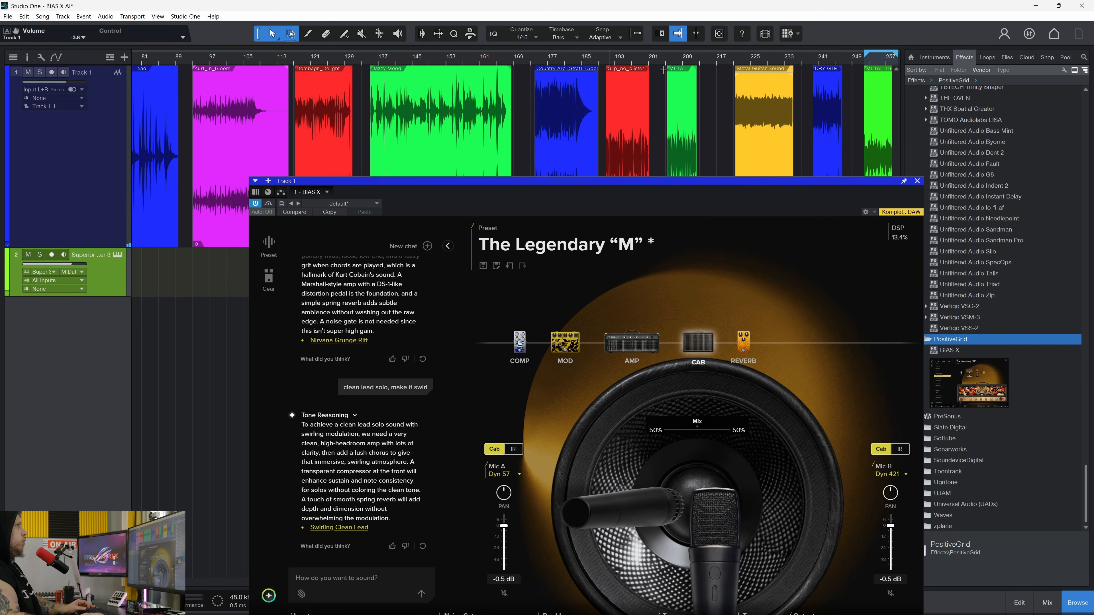
{"action": "scroll", "coordinate": [672, 69], "scroll_direction": "up", "scroll_amount": 4}
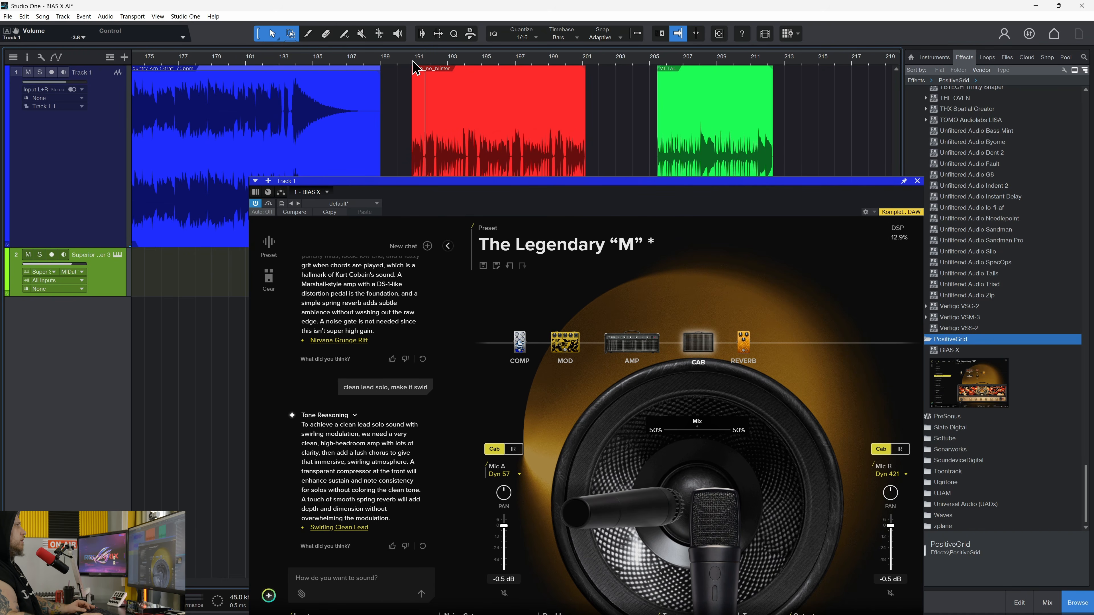
{"action": "left_click_drag", "start_coordinate": [508, 181], "coordinate": [499, 87]}
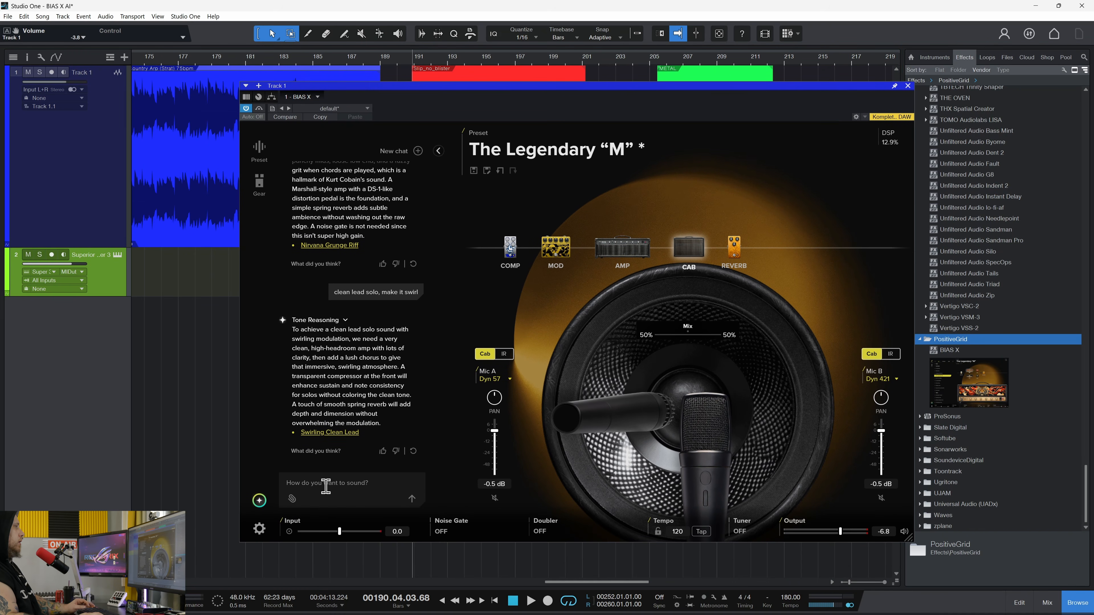
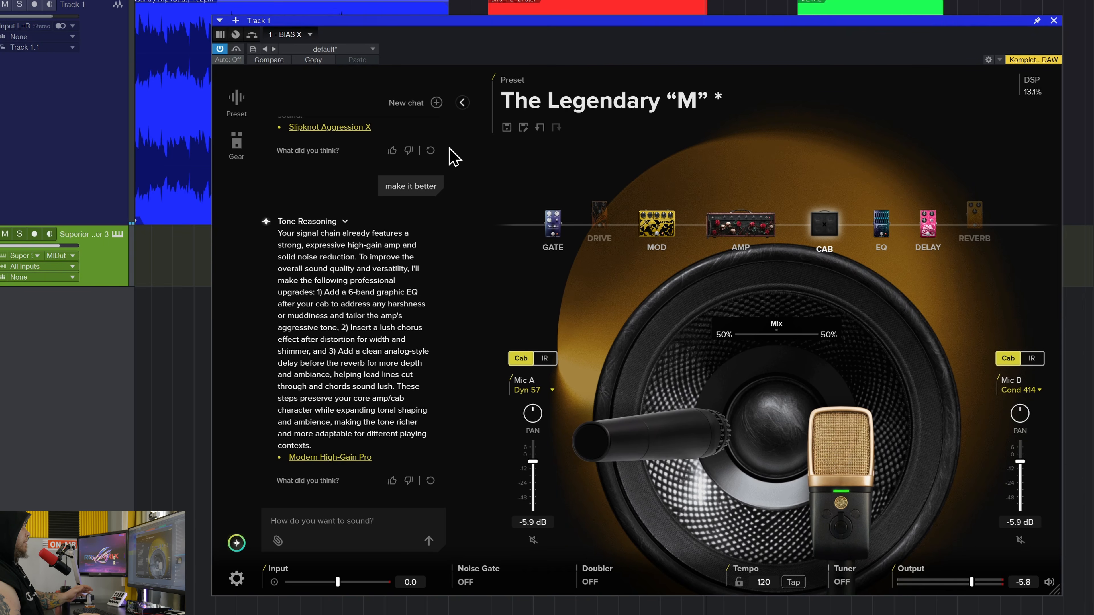
Start a new AI tone chat and add the ENGL Savage 120 amp plug-in to Track 1 alongside BIAS X.
{"action": "left_click", "coordinate": [436, 103]}
{"action": "left_click", "coordinate": [727, 383]}
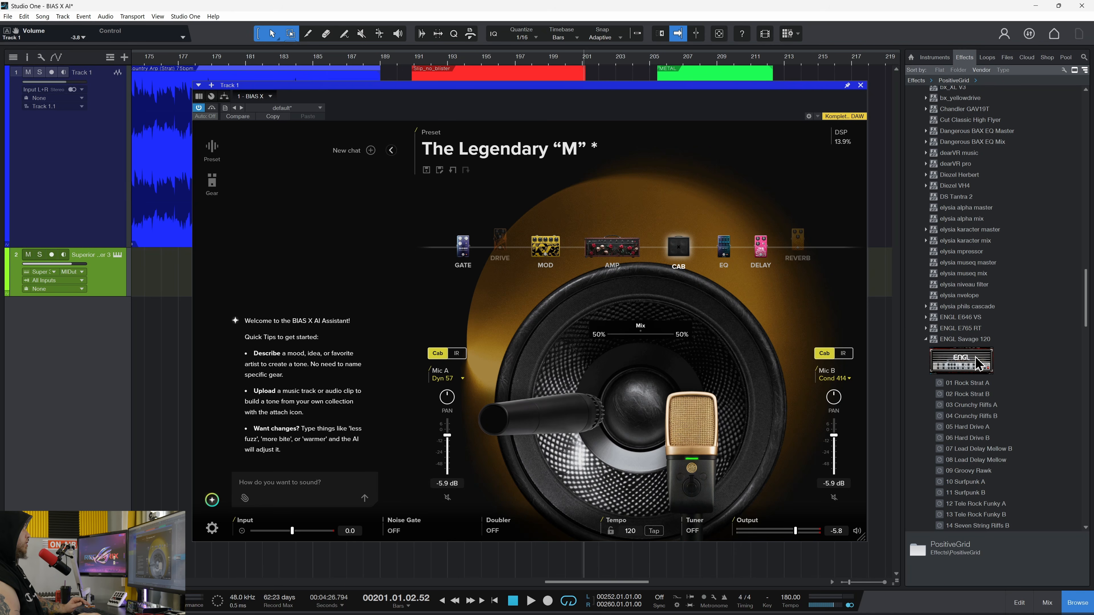
{"action": "left_click_drag", "start_coordinate": [975, 362], "coordinate": [336, 111]}
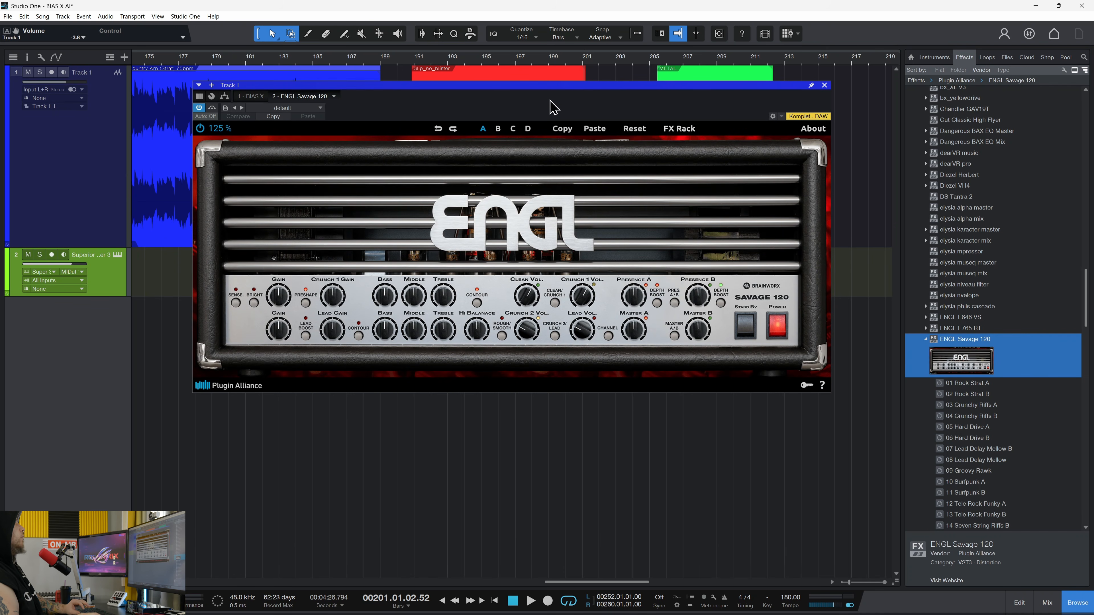
{"action": "left_click", "coordinate": [250, 106]}
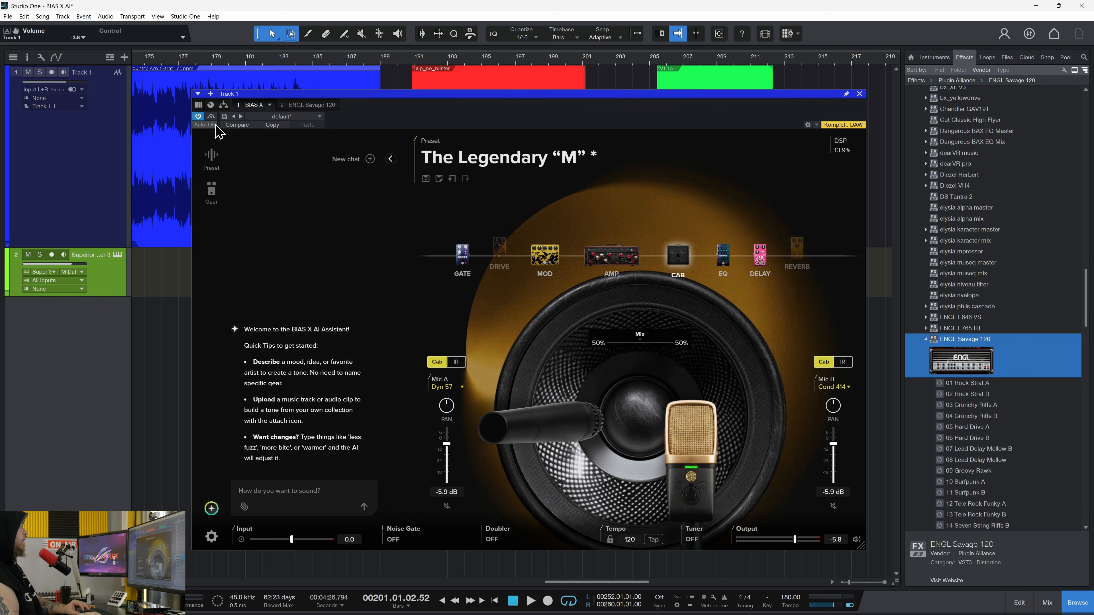
{"action": "left_click", "coordinate": [308, 105]}
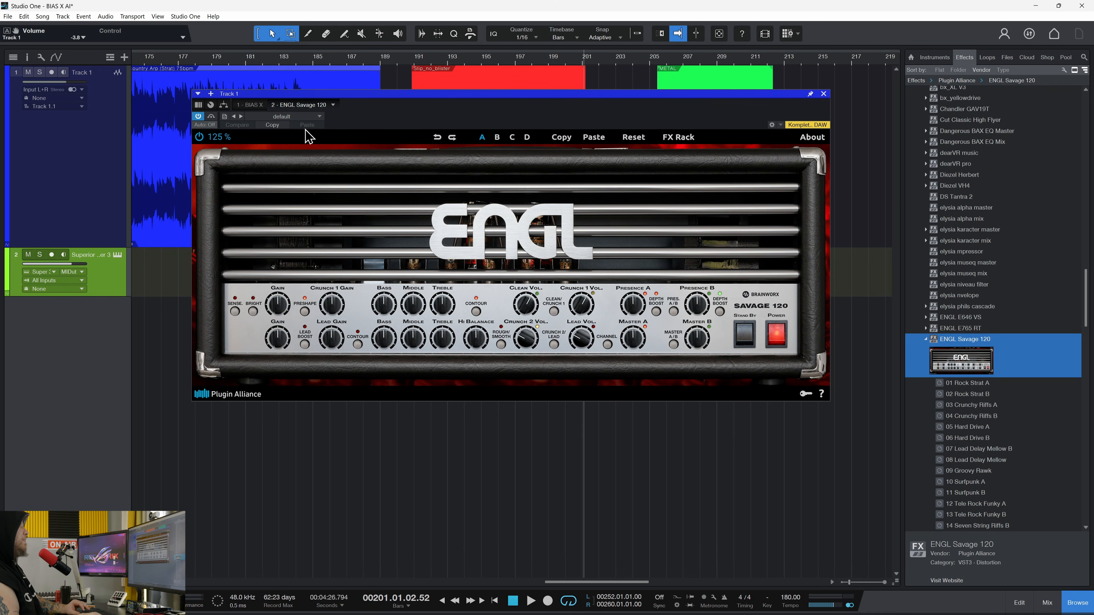
Audition the METAL clip through the ENGL Savage 120's 03 Crunchy Riffs A preset and show the amp's effects rack.
{"action": "left_click_drag", "start_coordinate": [472, 110], "coordinate": [427, 165]}
{"action": "scroll", "coordinate": [558, 101], "scroll_direction": "right", "scroll_amount": 5}
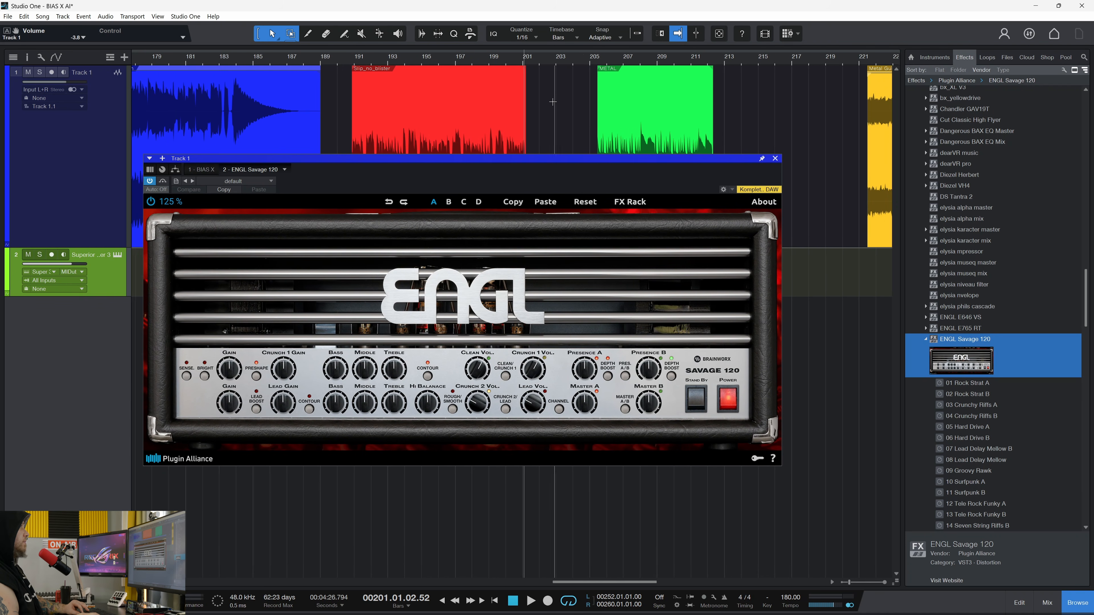
{"action": "scroll", "coordinate": [558, 101], "scroll_direction": "right", "scroll_amount": 1}
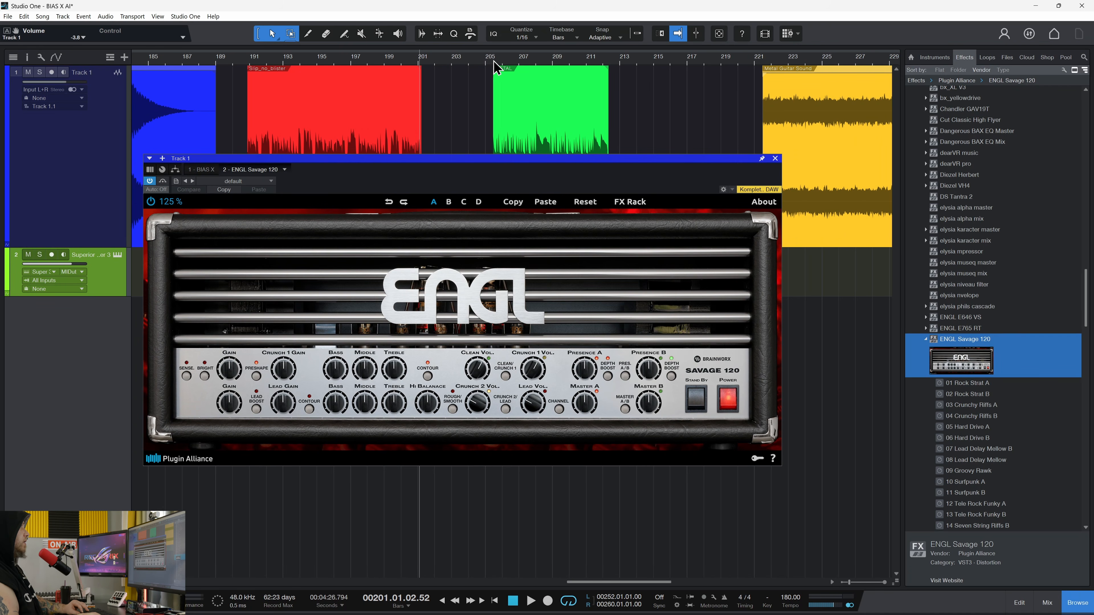
{"action": "left_click_drag", "start_coordinate": [352, 175], "coordinate": [381, 170]}
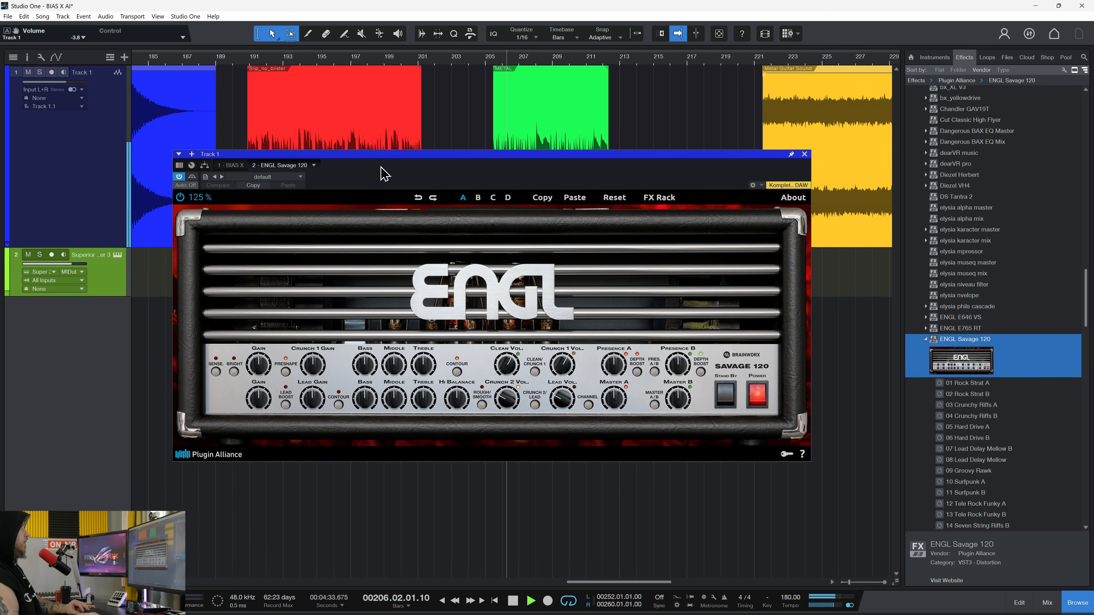
{"action": "left_click", "coordinate": [288, 179]}
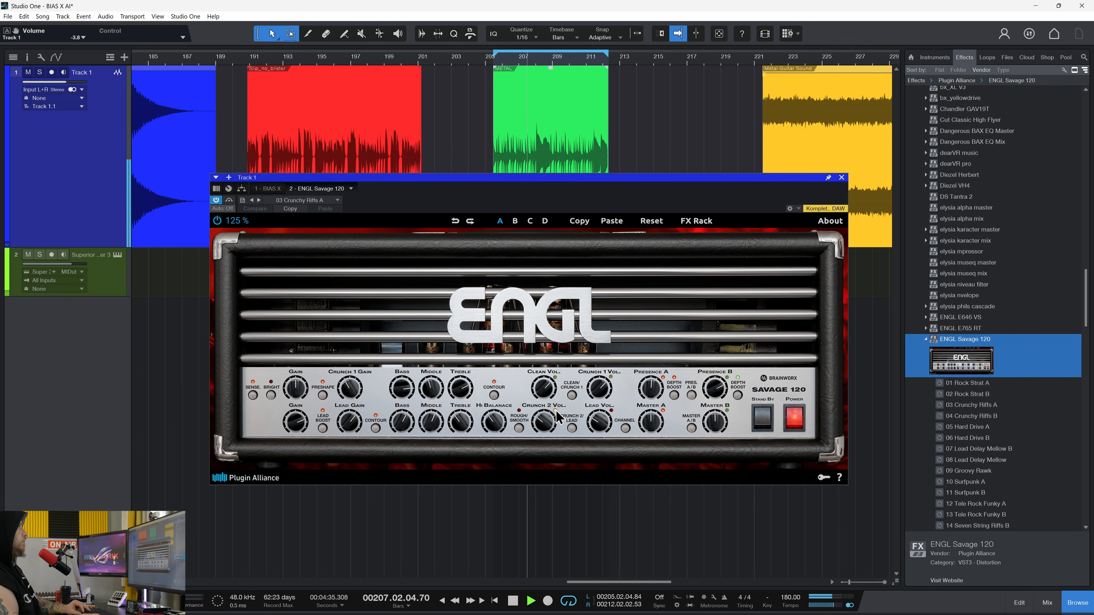
{"action": "left_click", "coordinate": [567, 239]}
{"action": "key", "text": "space"}
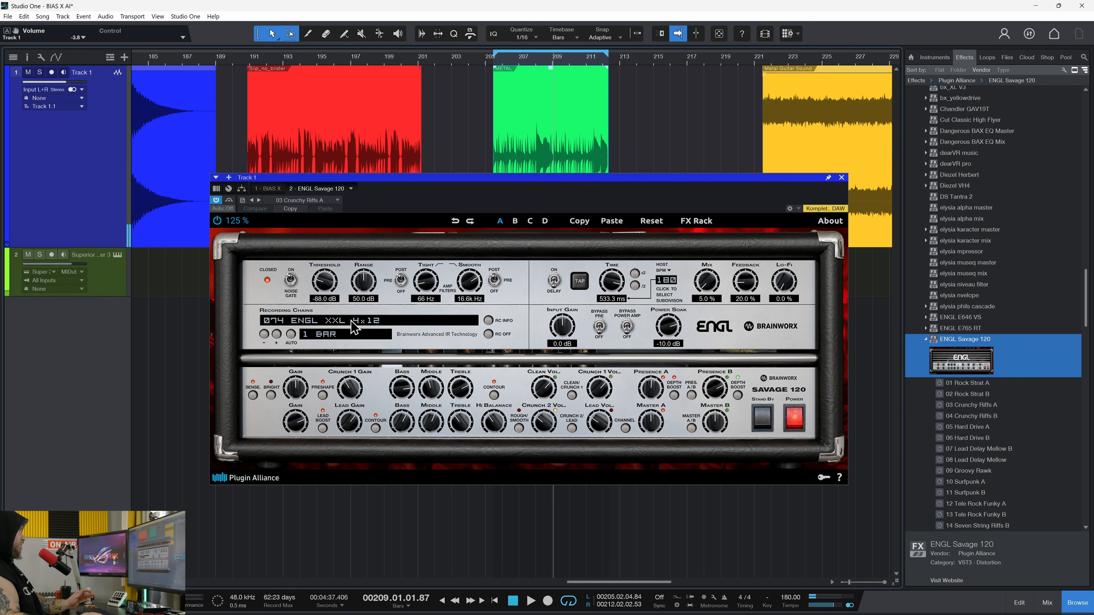
Check the recording chain's equipment details and switch the chain to 044 ENGL VINTAGE 4x12 while the METAL clip plays.
{"action": "left_click", "coordinate": [489, 321]}
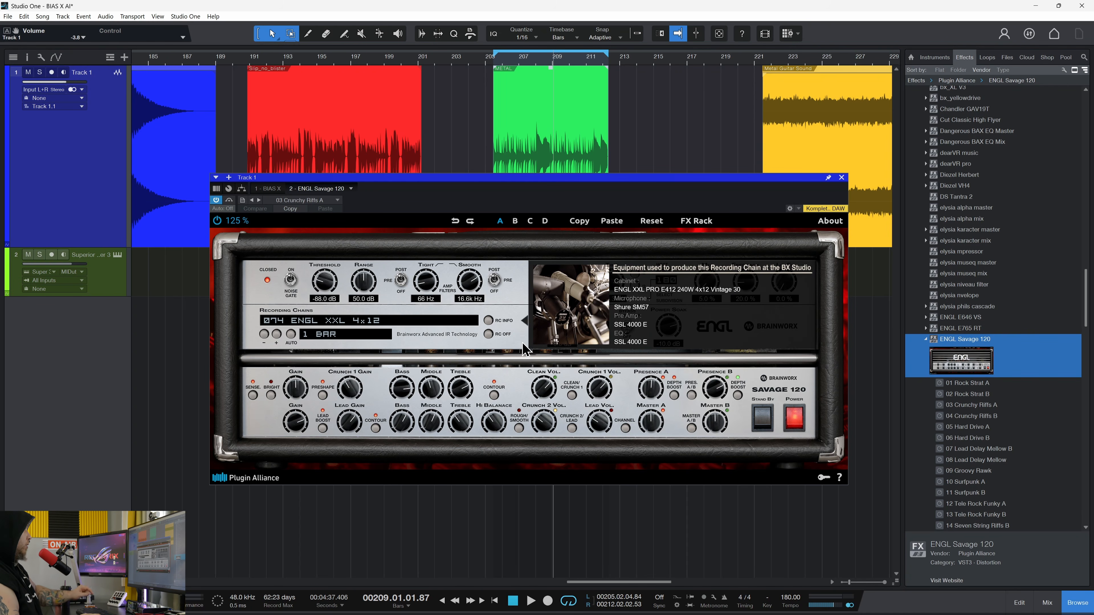
{"action": "key", "text": "space"}
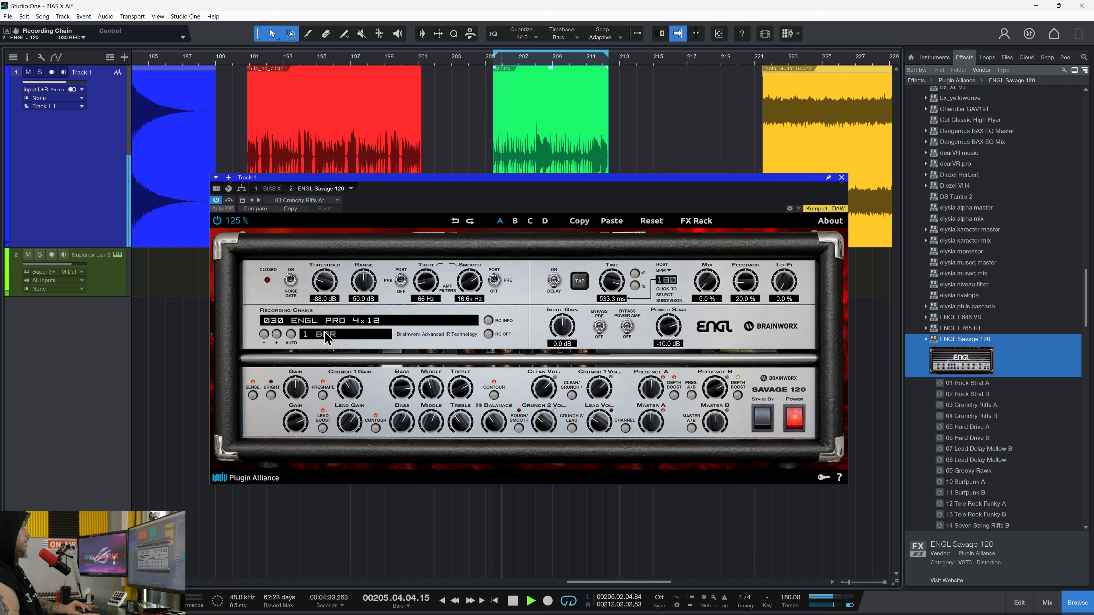
{"action": "left_click", "coordinate": [278, 335]}
{"action": "left_click", "coordinate": [279, 335]}
{"action": "left_click", "coordinate": [278, 334]}
{"action": "left_click", "coordinate": [279, 335]}
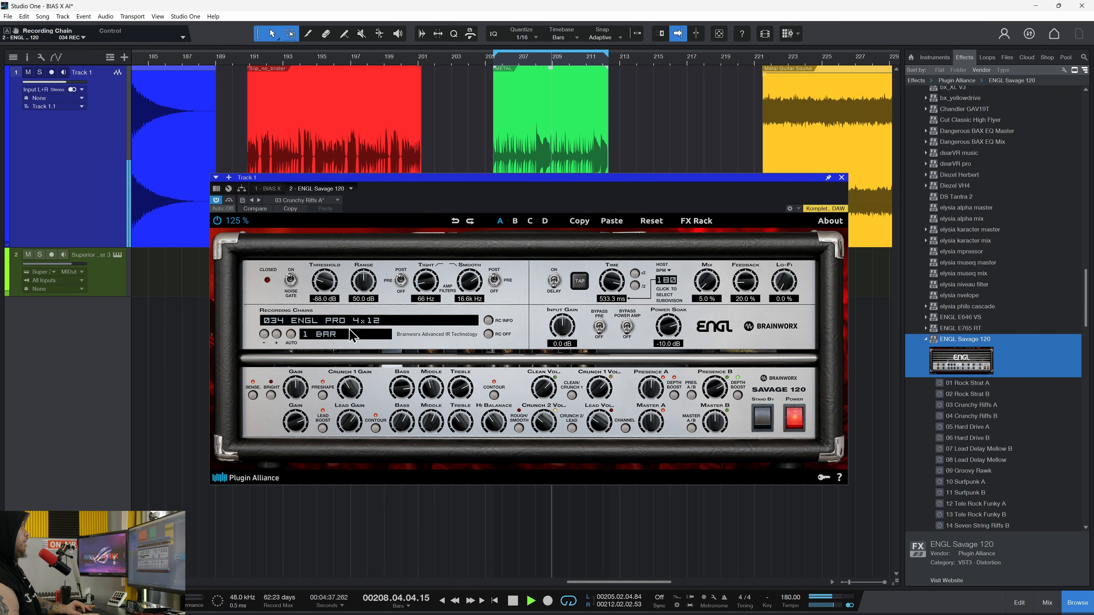
{"action": "left_click", "coordinate": [331, 321]}
{"action": "left_click", "coordinate": [330, 481]}
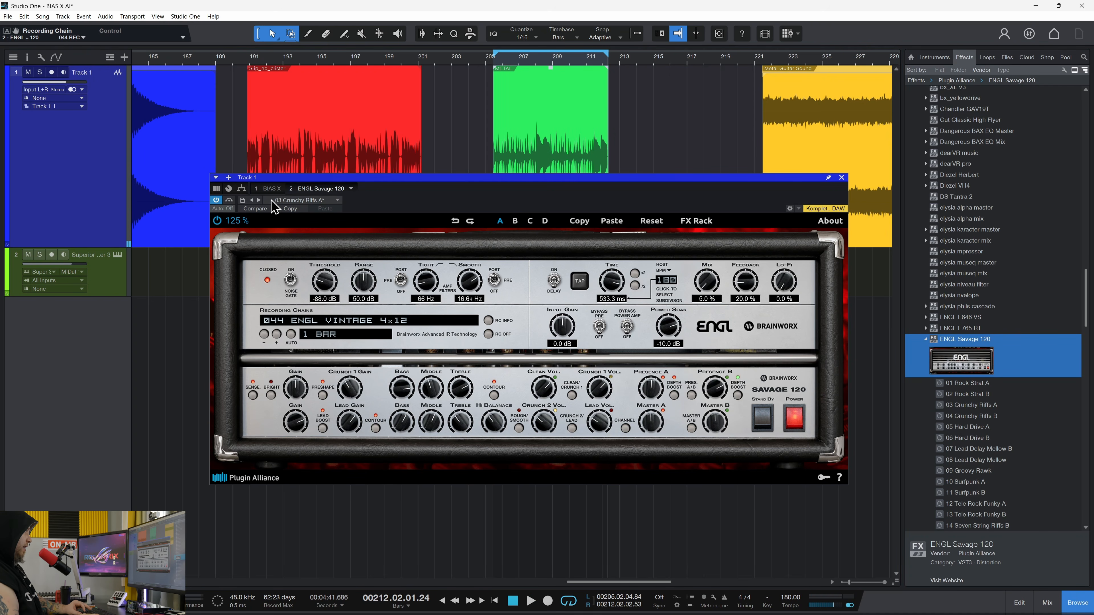
Deactivate the ENGL Savage 120 and return to the BIAS X plug-in on Track 1.
{"action": "left_click", "coordinate": [215, 200]}
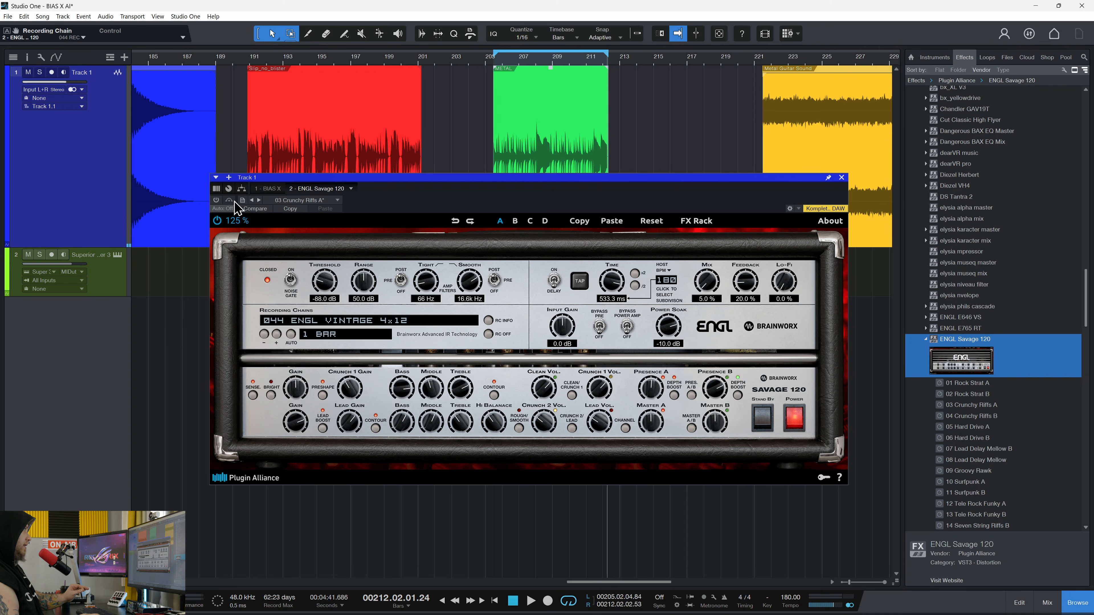
{"action": "left_click", "coordinate": [269, 190]}
{"action": "left_click_drag", "start_coordinate": [549, 185], "coordinate": [540, 84]}
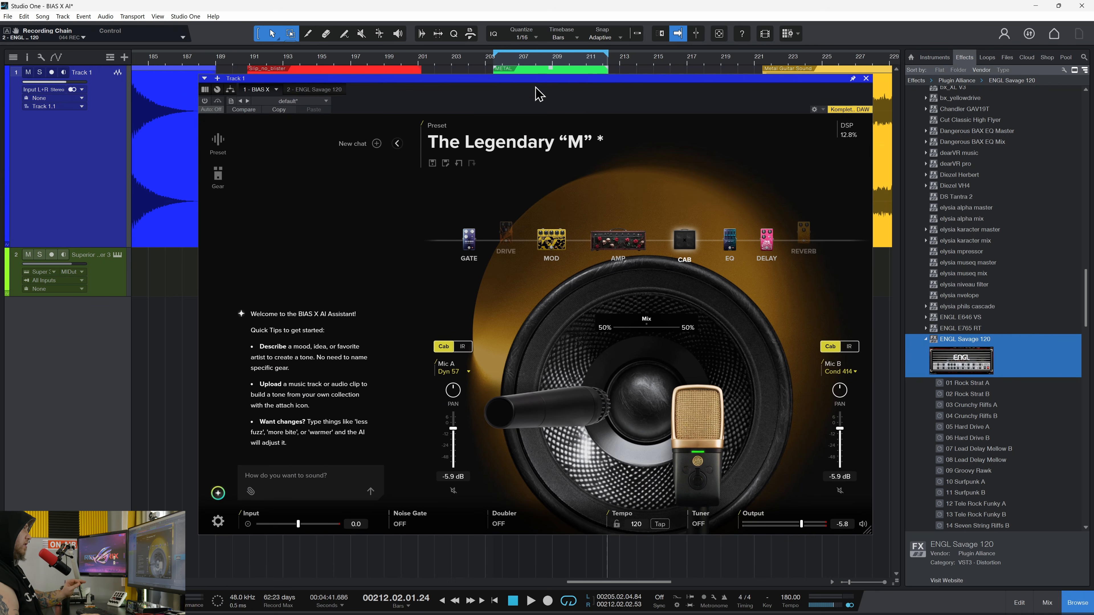
Browse the BIAS X amp models across the clean, mid-gain, high-gain and bass categories for an ENGL-style amp.
{"action": "left_click", "coordinate": [218, 175]}
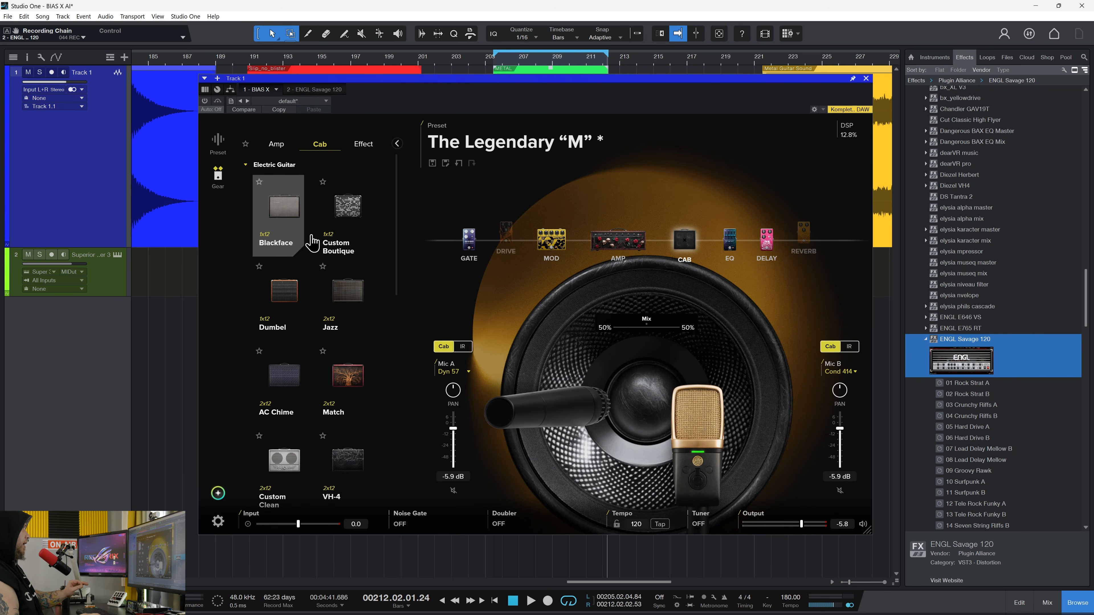
{"action": "left_click", "coordinate": [278, 146]}
{"action": "scroll", "coordinate": [325, 298], "scroll_direction": "down", "scroll_amount": 5}
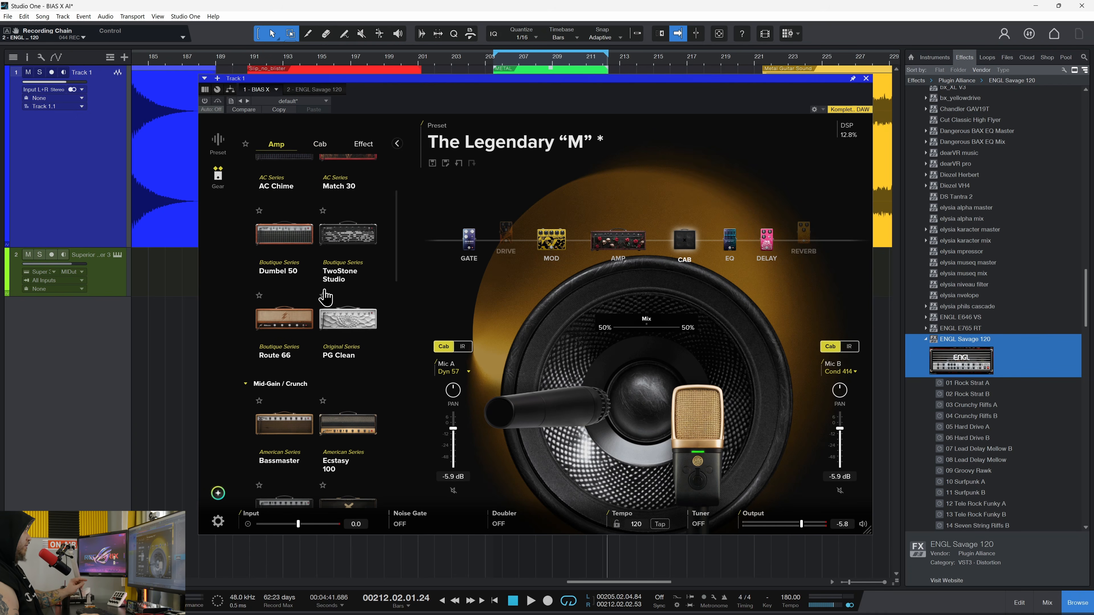
{"action": "scroll", "coordinate": [325, 301], "scroll_direction": "down", "scroll_amount": 8}
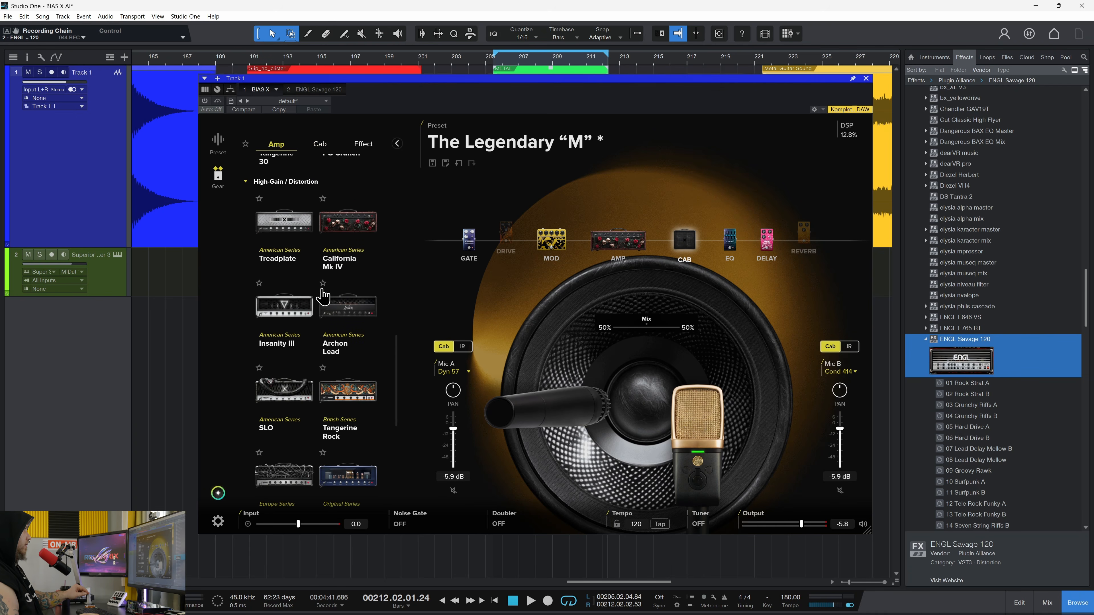
{"action": "scroll", "coordinate": [336, 358], "scroll_direction": "down", "scroll_amount": 4}
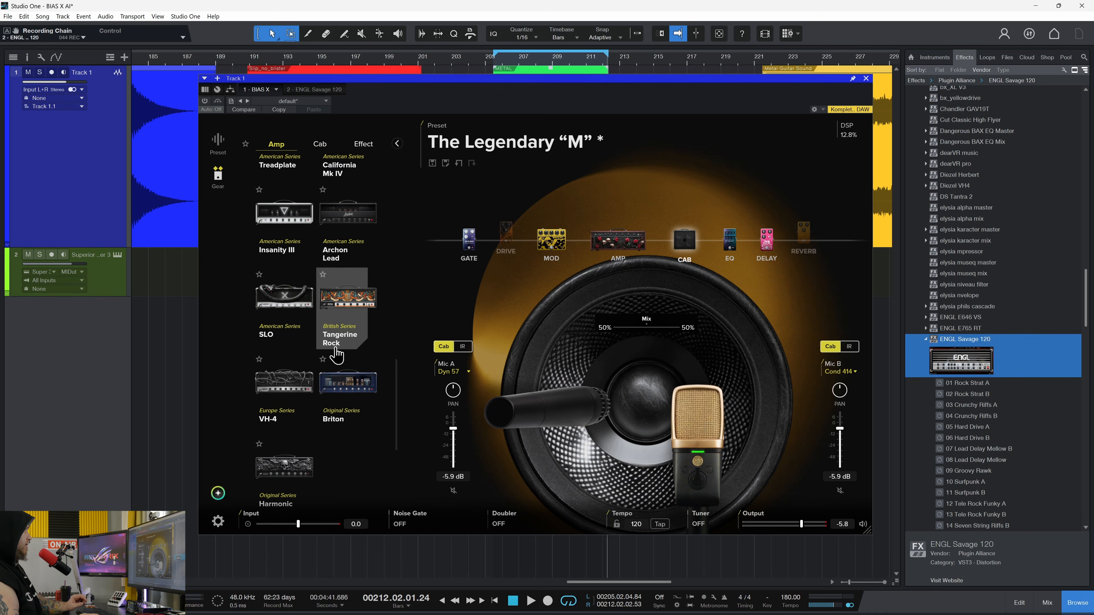
{"action": "scroll", "coordinate": [337, 370], "scroll_direction": "down", "scroll_amount": 2}
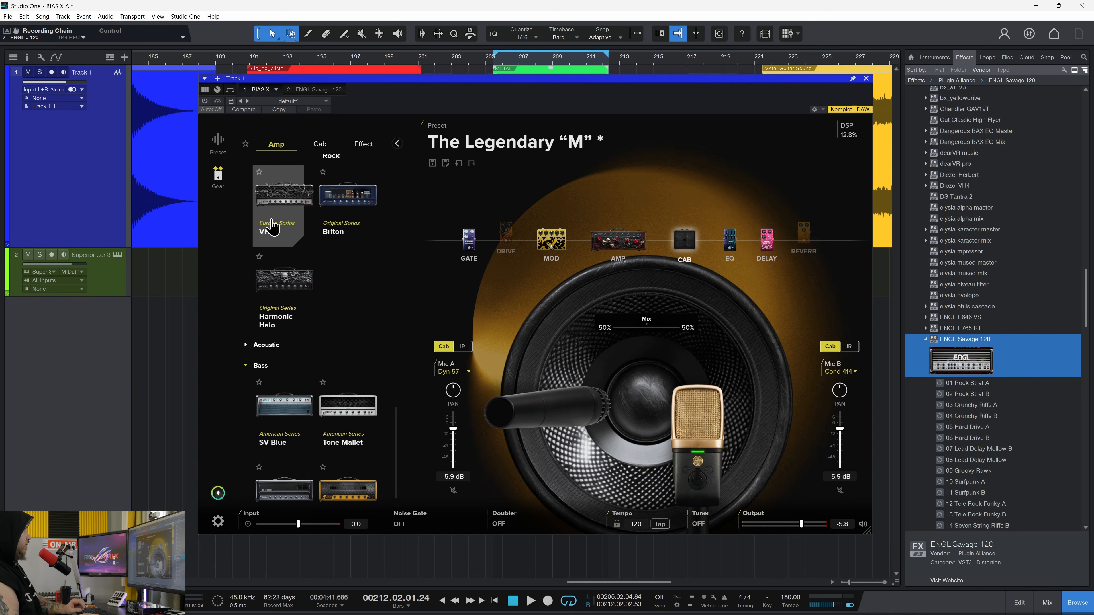
{"action": "scroll", "coordinate": [342, 371], "scroll_direction": "down", "scroll_amount": 1}
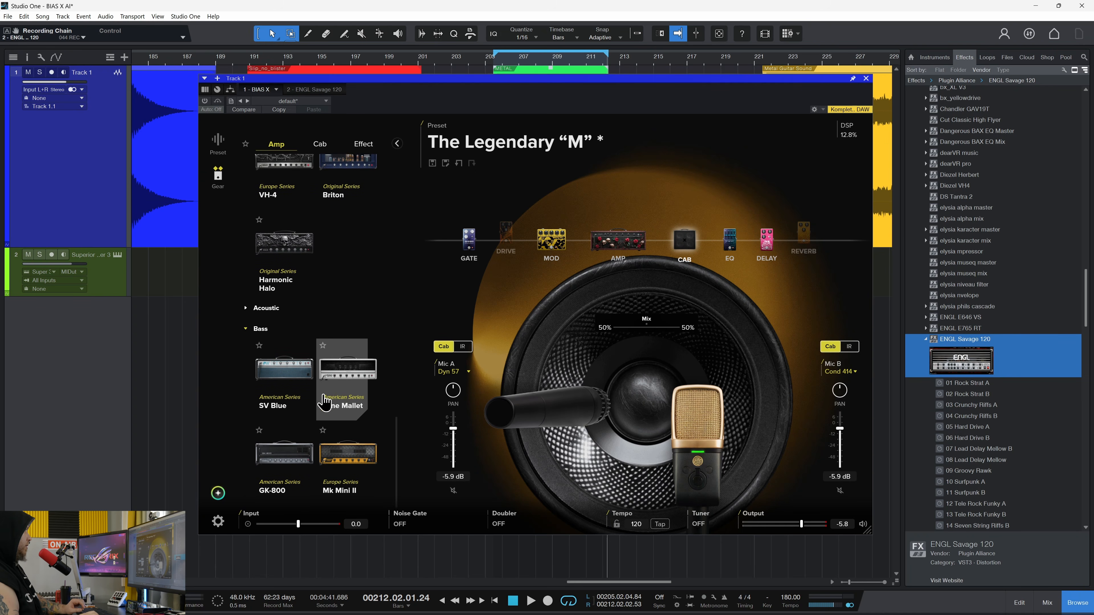
{"action": "scroll", "coordinate": [348, 392], "scroll_direction": "down", "scroll_amount": 5}
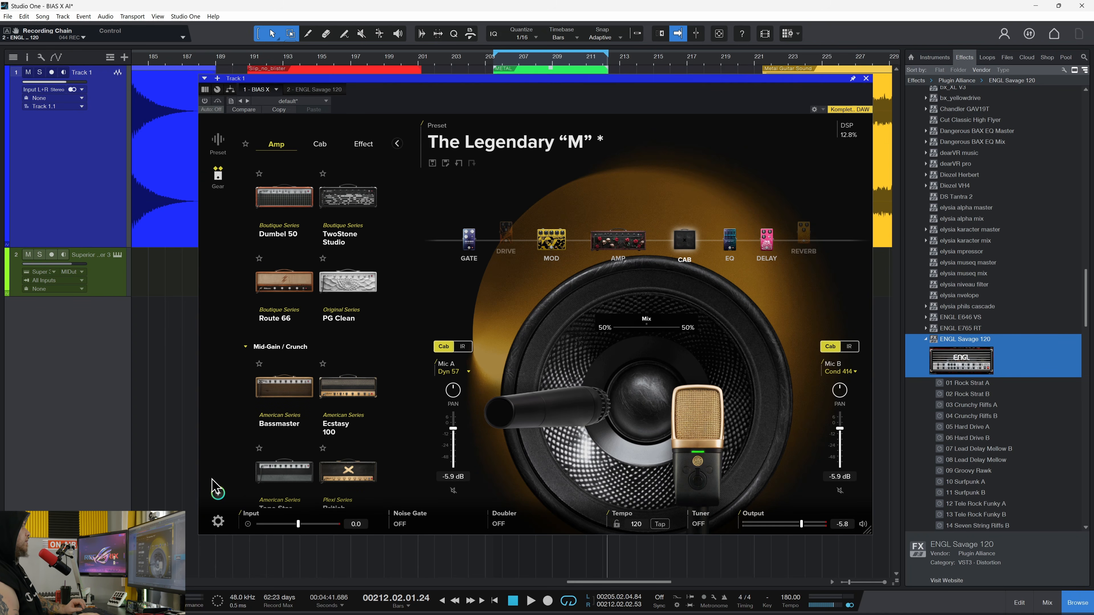
Ask the AI tone chat for "Engl Savage, metal tone, aggressive" and load the suggested Savage Metal Lead preset.
{"action": "left_click", "coordinate": [218, 492]}
{"action": "type", "text": "Engl Savage, metal tone, aggressive"}
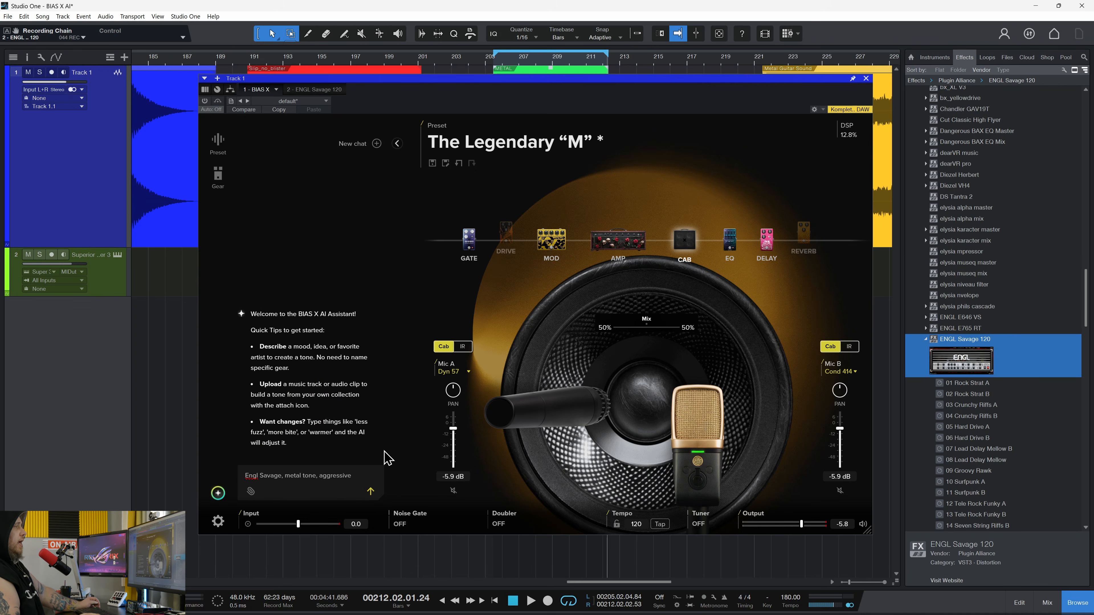
{"action": "left_click", "coordinate": [370, 492]}
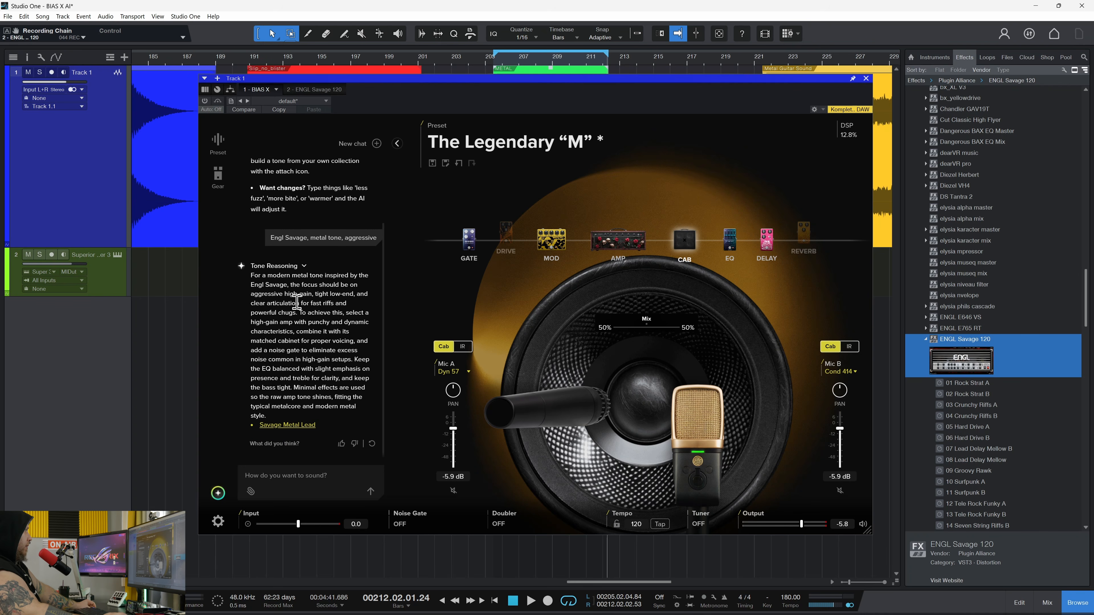
{"action": "left_click", "coordinate": [297, 425]}
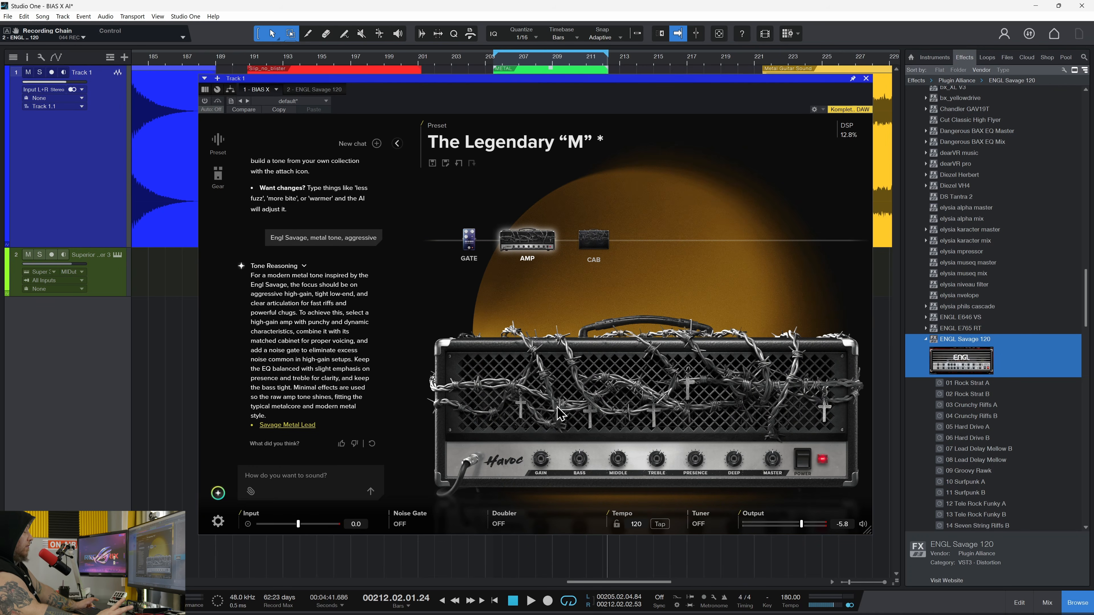
Examine the cab and noise gate in the generated signal chain, ending on the amp.
{"action": "left_click", "coordinate": [593, 241]}
{"action": "left_click", "coordinate": [468, 240]}
{"action": "left_click", "coordinate": [530, 246]}
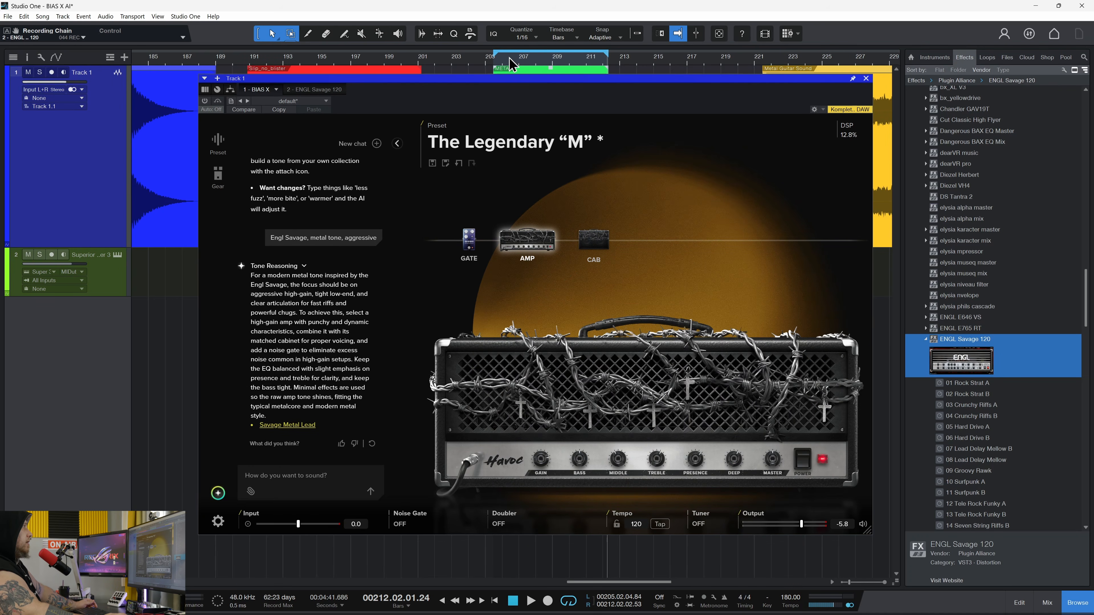
Activate BIAS X and play the METAL clip from its start through the generated metal tone.
{"action": "left_click", "coordinate": [495, 62]}
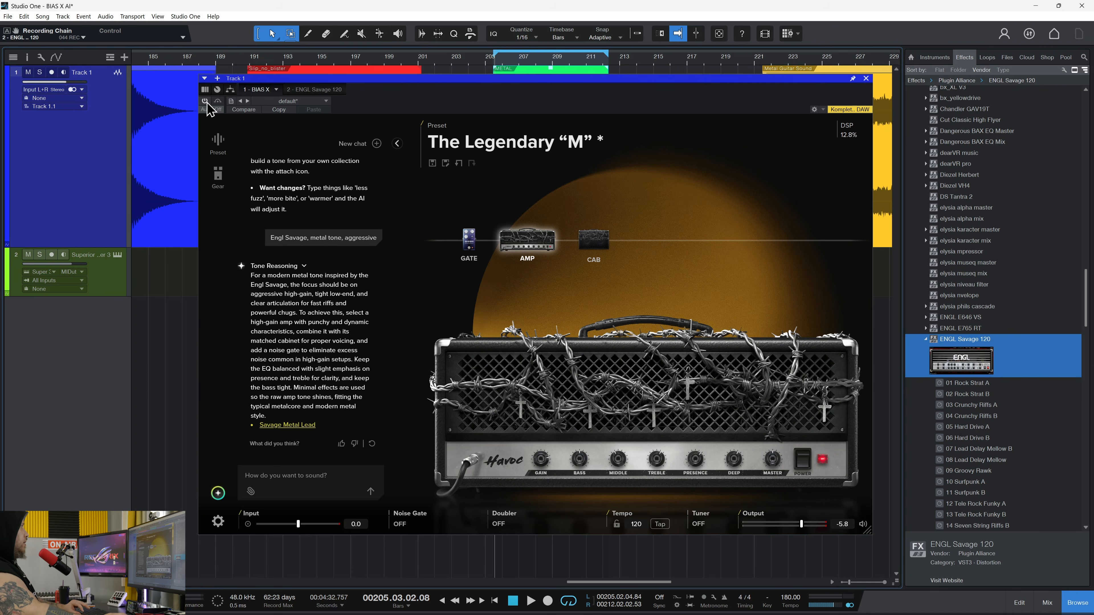
{"action": "key", "text": "space"}
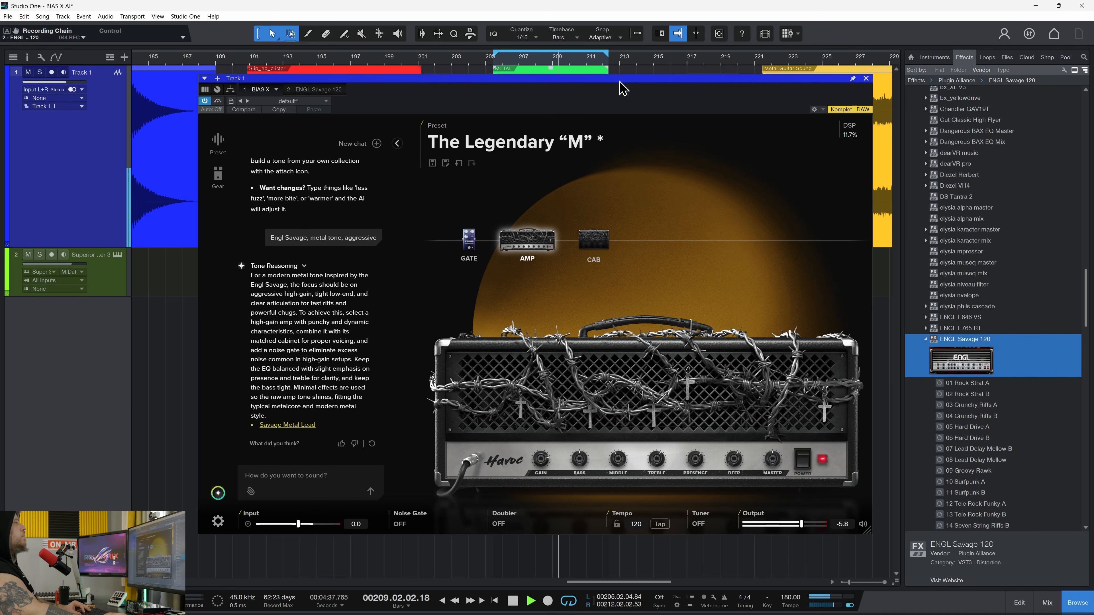
{"action": "left_click_drag", "start_coordinate": [620, 81], "coordinate": [620, 110]}
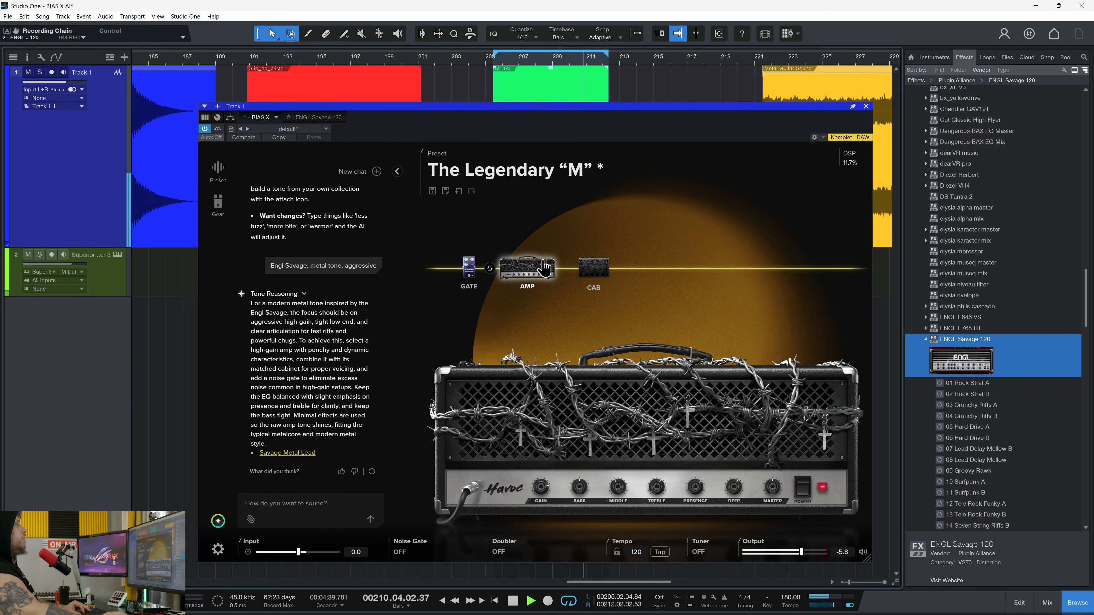
{"action": "key", "text": "space"}
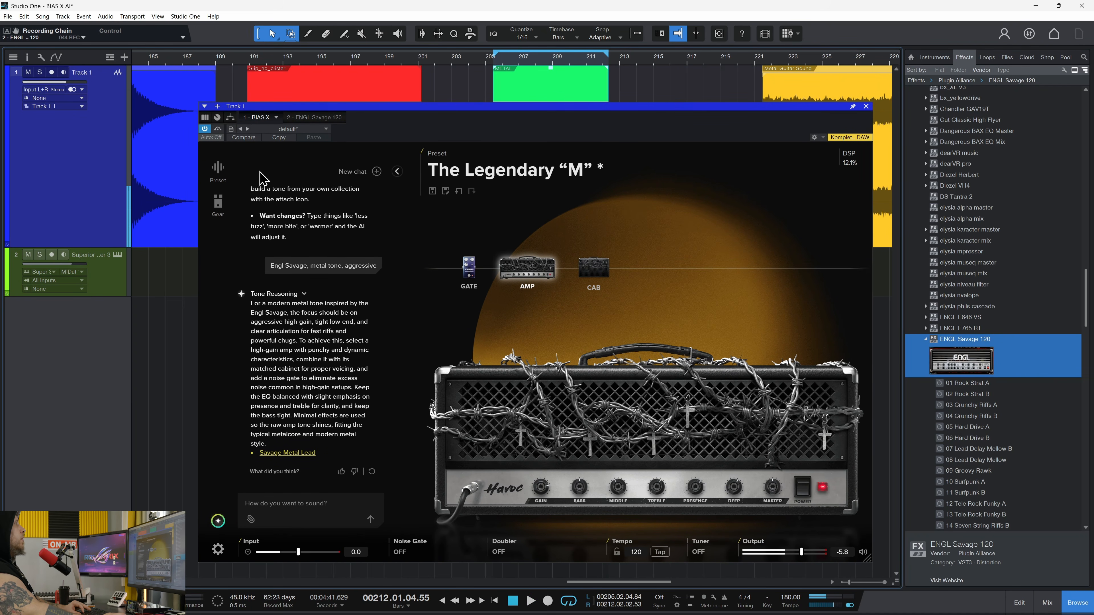
Play the METAL clip through the ENGL Savage 120 for comparison, deactivate that amp and return to BIAS X.
{"action": "left_click", "coordinate": [311, 118]}
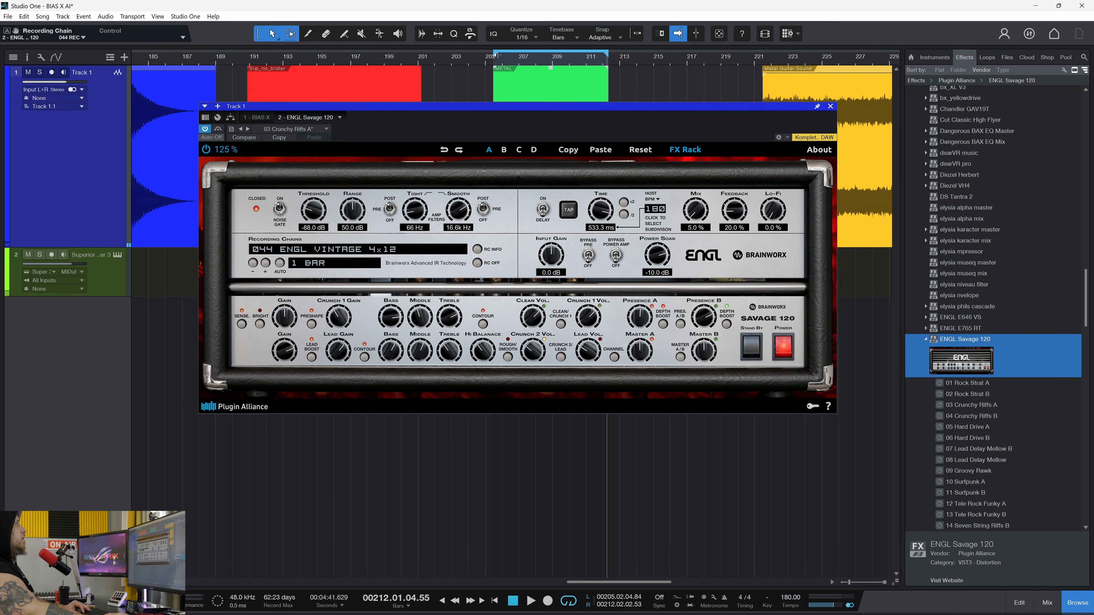
{"action": "key", "text": "space"}
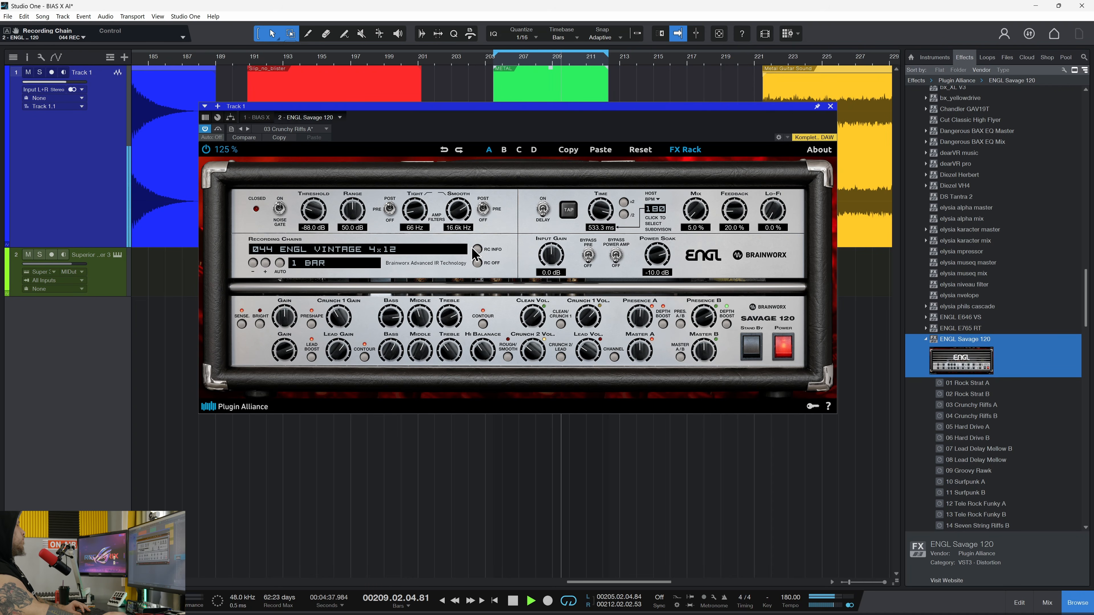
{"action": "key", "text": "space"}
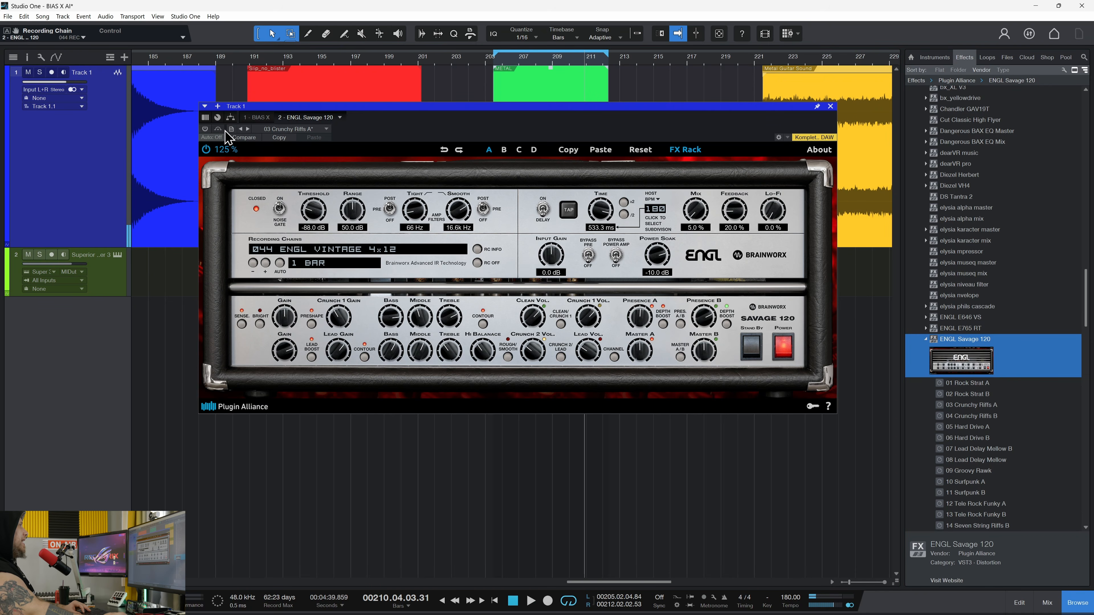
{"action": "left_click", "coordinate": [256, 118]}
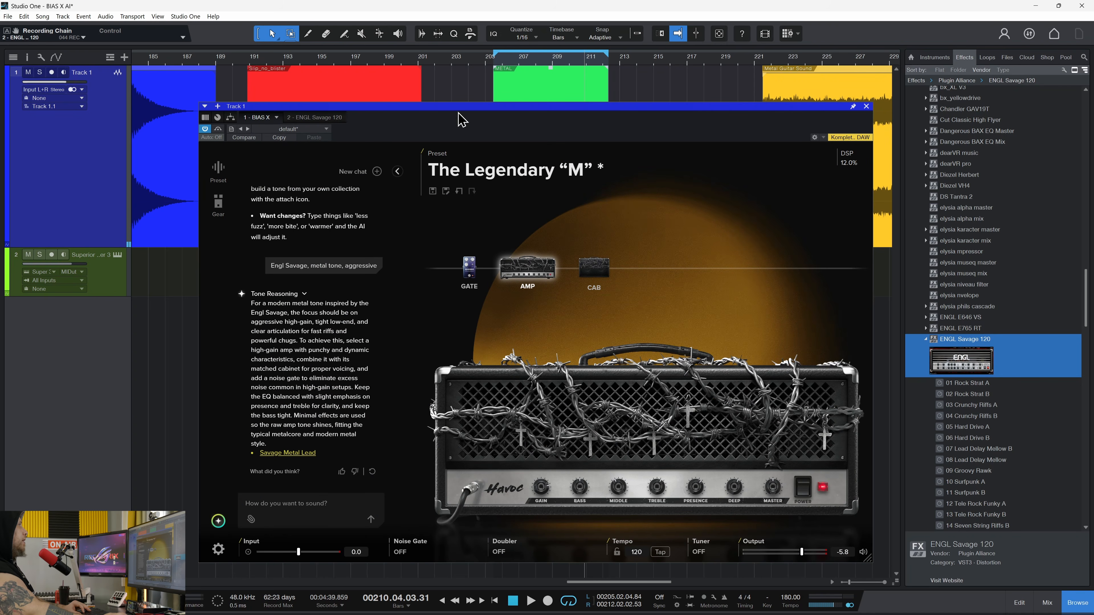
Play the METAL clip through the generated tone and open the list of replacement cabs for the signal chain.
{"action": "left_click", "coordinate": [496, 63]}
{"action": "key", "text": "space"}
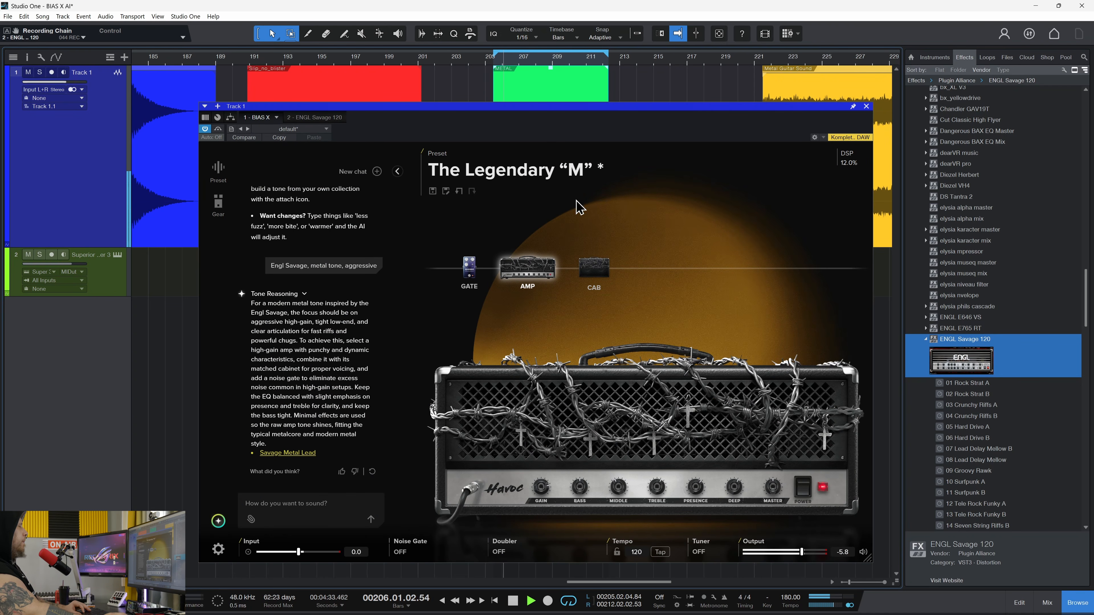
{"action": "left_click", "coordinate": [594, 276]}
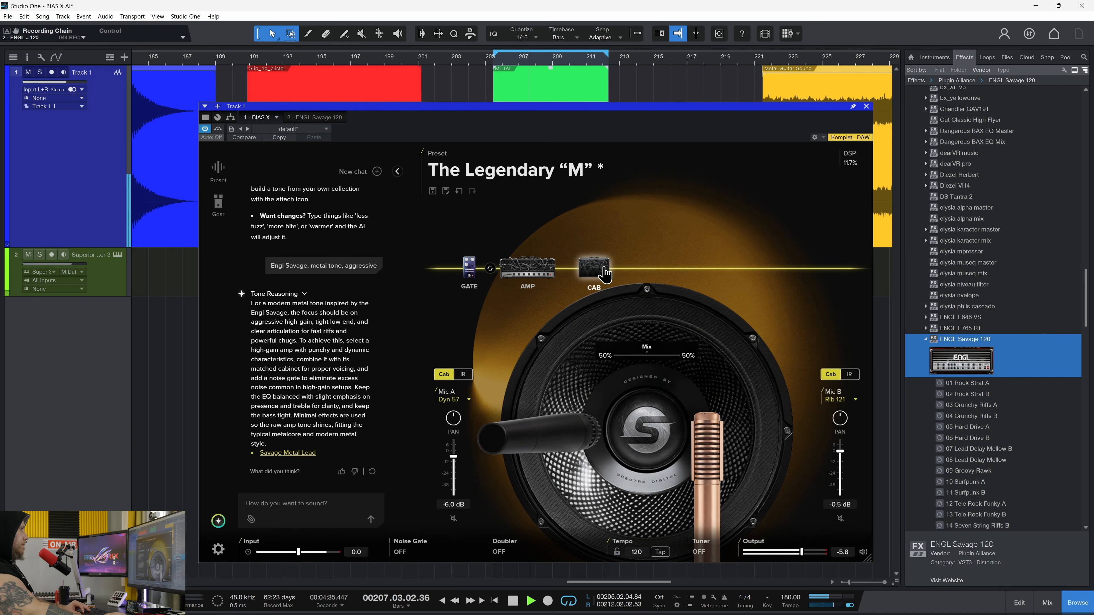
{"action": "right_click", "coordinate": [604, 272]}
{"action": "left_click", "coordinate": [624, 298]}
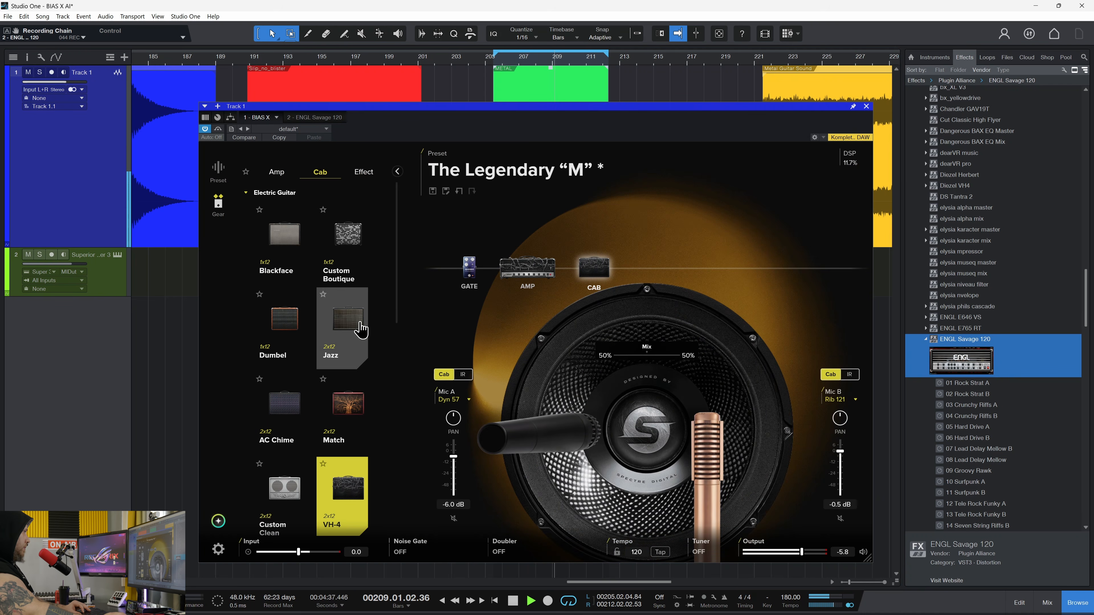
Audition the Archon, SLO and Harmonic Halo cabs during playback and select the 4x12 Insanity III cab.
{"action": "scroll", "coordinate": [356, 330], "scroll_direction": "down", "scroll_amount": 2}
{"action": "scroll", "coordinate": [355, 330], "scroll_direction": "down", "scroll_amount": 10}
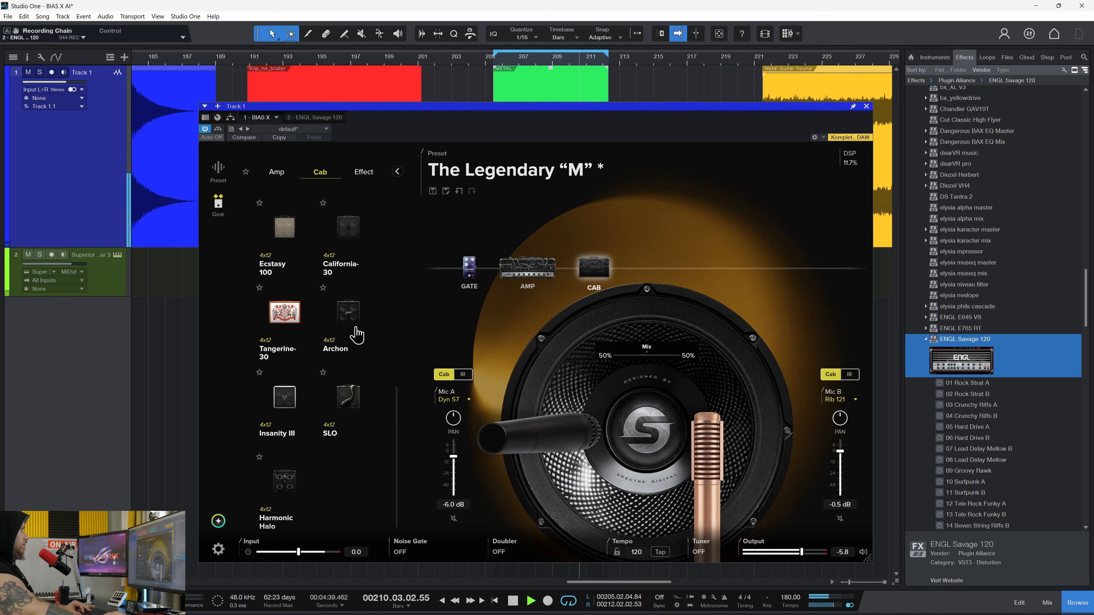
{"action": "left_click", "coordinate": [350, 324]}
{"action": "left_click", "coordinate": [346, 406]}
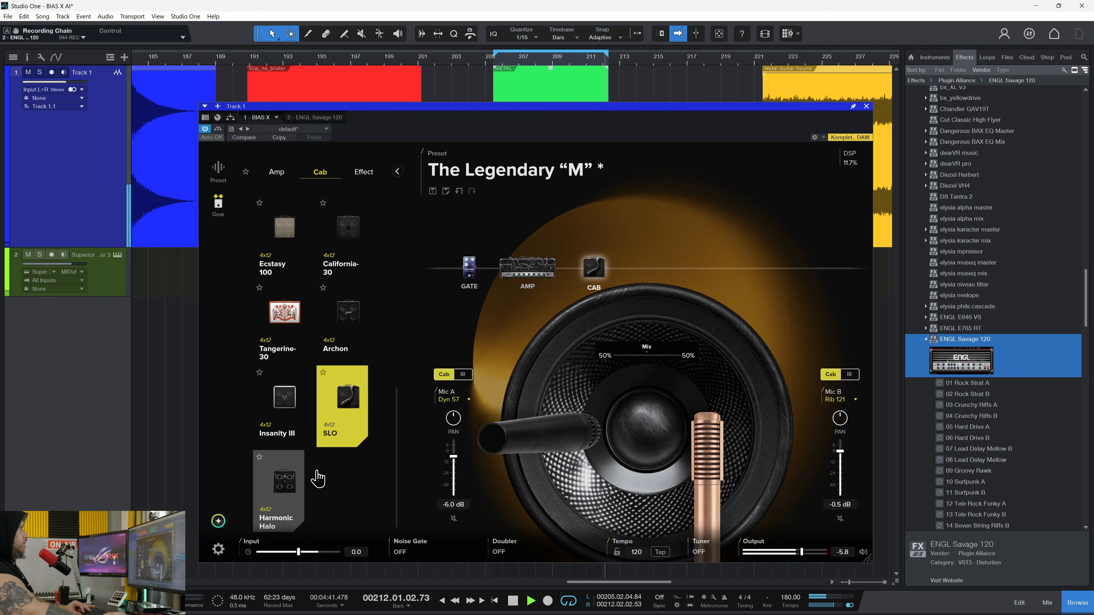
{"action": "left_click", "coordinate": [284, 488]}
{"action": "left_click", "coordinate": [283, 399]}
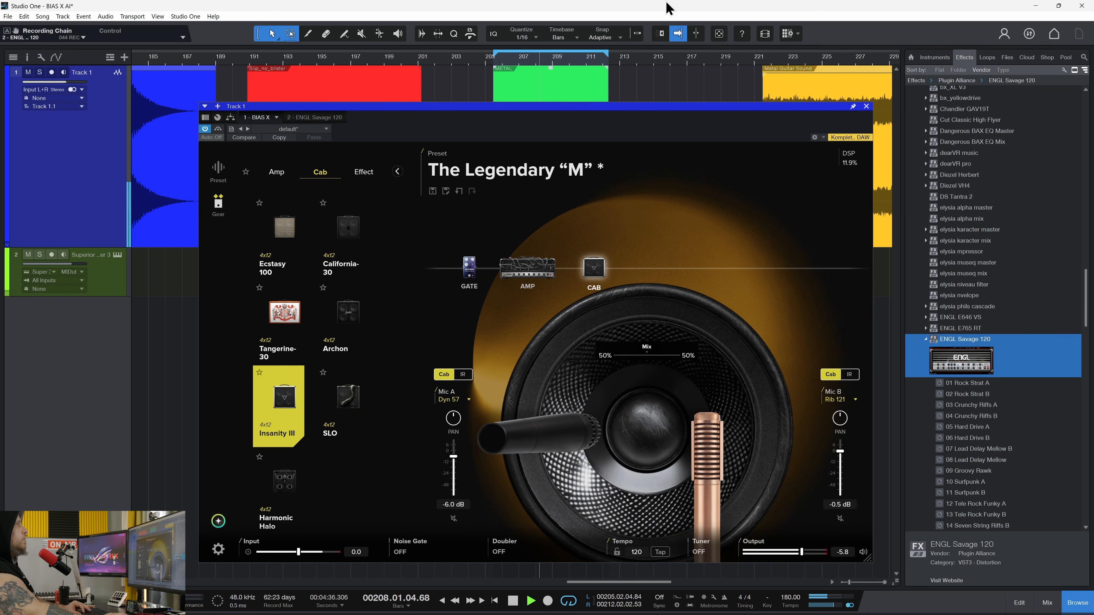
Change the cab's Mic B to Dyn 421 and turn on the Doubler.
{"action": "left_click", "coordinate": [851, 400]}
{"action": "left_click", "coordinate": [782, 448]}
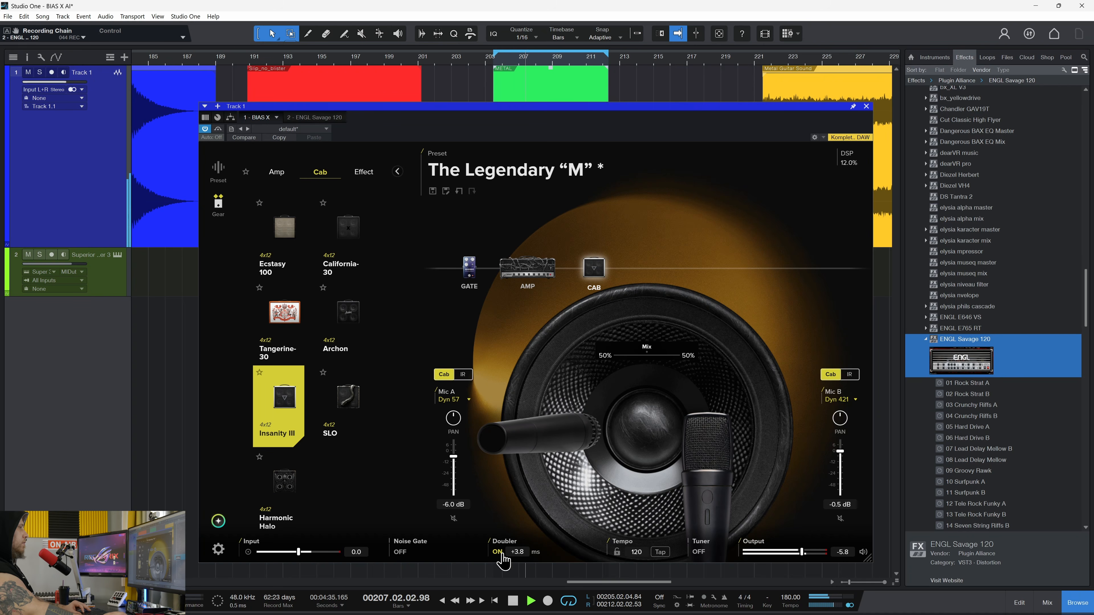
{"action": "mouse_move", "coordinate": [590, 106]}
{"action": "left_mouse_down"}
{"action": "mouse_move", "coordinate": [586, 229]}
{"action": "mouse_move", "coordinate": [579, 92]}
{"action": "left_mouse_up"}
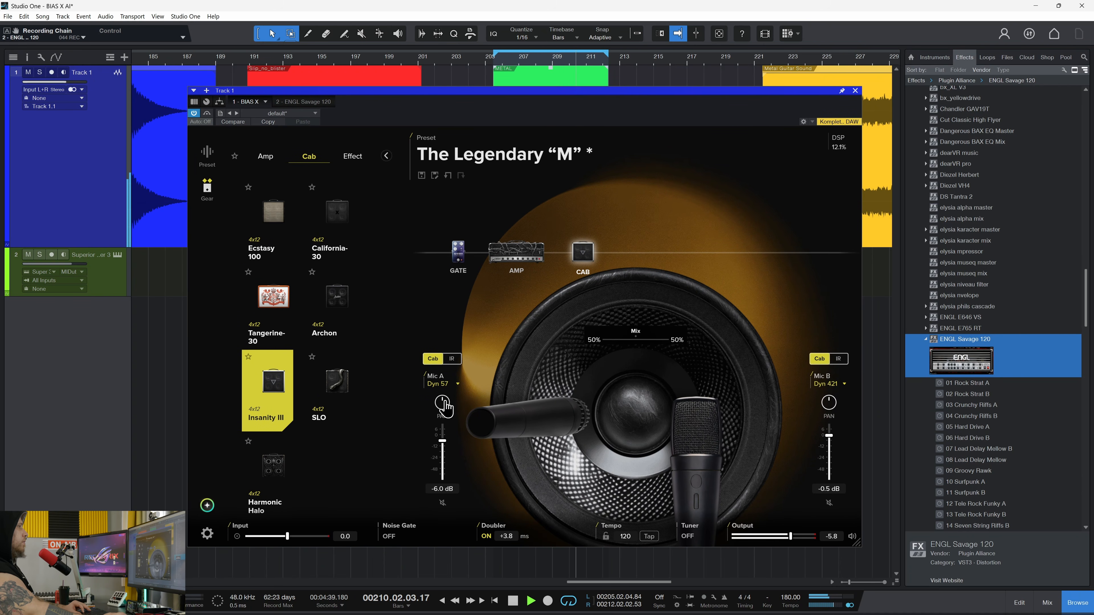
Move Mic A closer to the speaker's center and Mic B slightly lower, and stop playback.
{"action": "left_click_drag", "start_coordinate": [520, 418], "coordinate": [551, 406]}
{"action": "left_click_drag", "start_coordinate": [694, 451], "coordinate": [690, 466]}
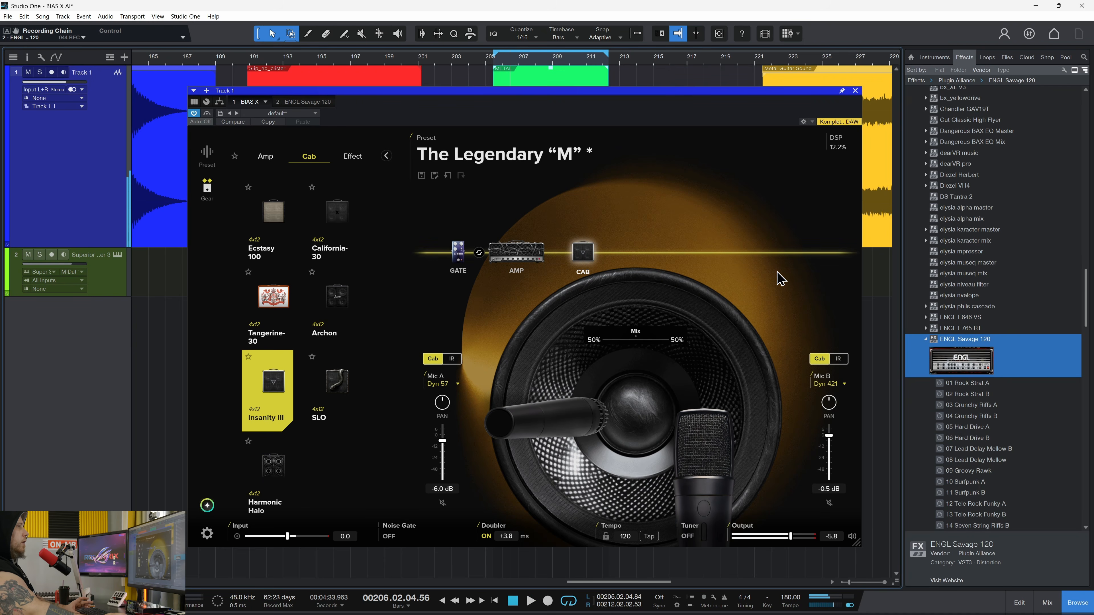
{"action": "key", "text": "space"}
Switch the cab's B side from microphone to impulse response and load CENTER from the Cowboy folder.
{"action": "left_click", "coordinate": [839, 359]}
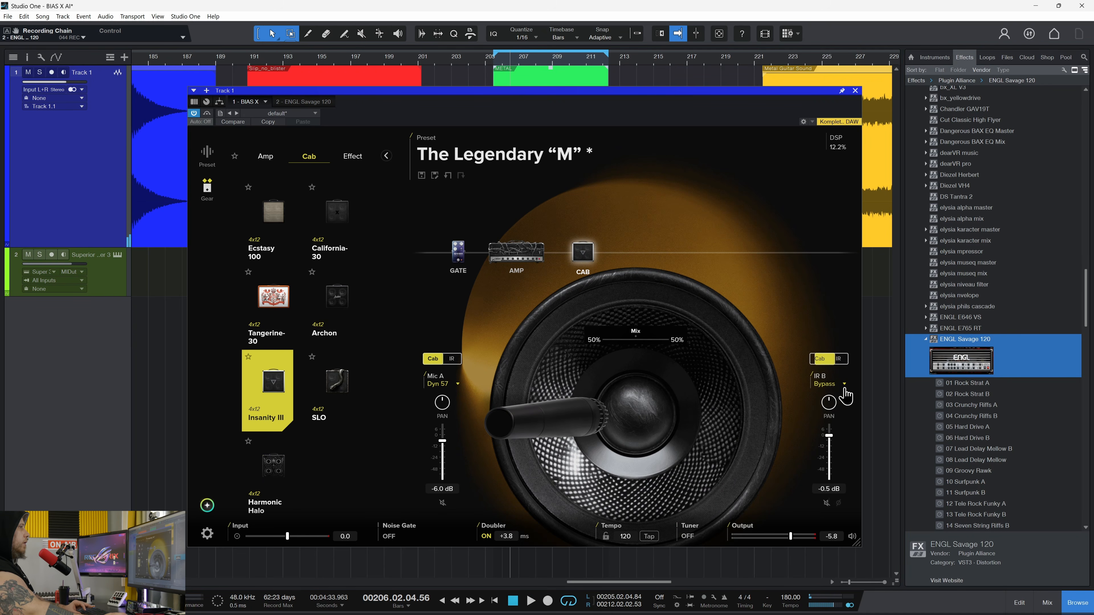
{"action": "left_click", "coordinate": [844, 384]}
{"action": "left_click", "coordinate": [737, 402]}
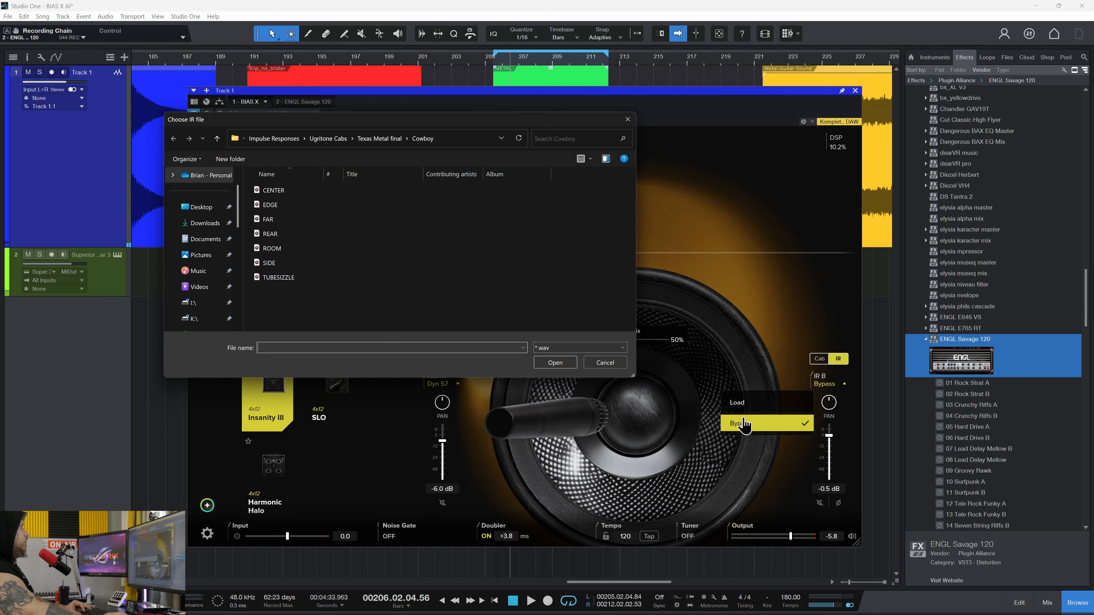
{"action": "left_click", "coordinate": [299, 191]}
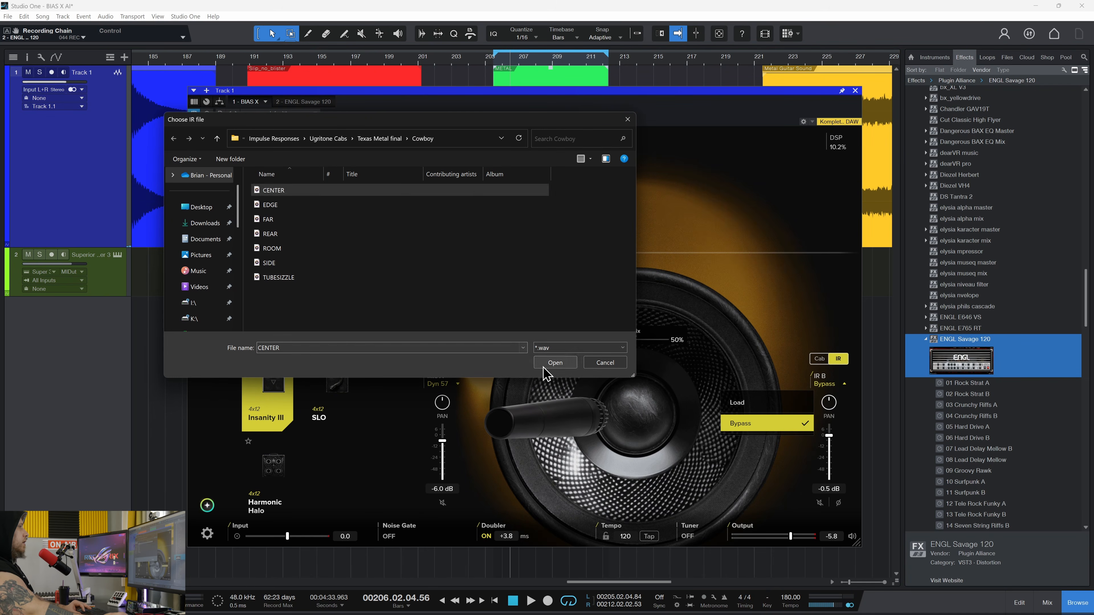
{"action": "left_click", "coordinate": [555, 362]}
Switch the cab's A side to impulse response and load EDGE from the Cowboy folder.
{"action": "left_click", "coordinate": [458, 383]}
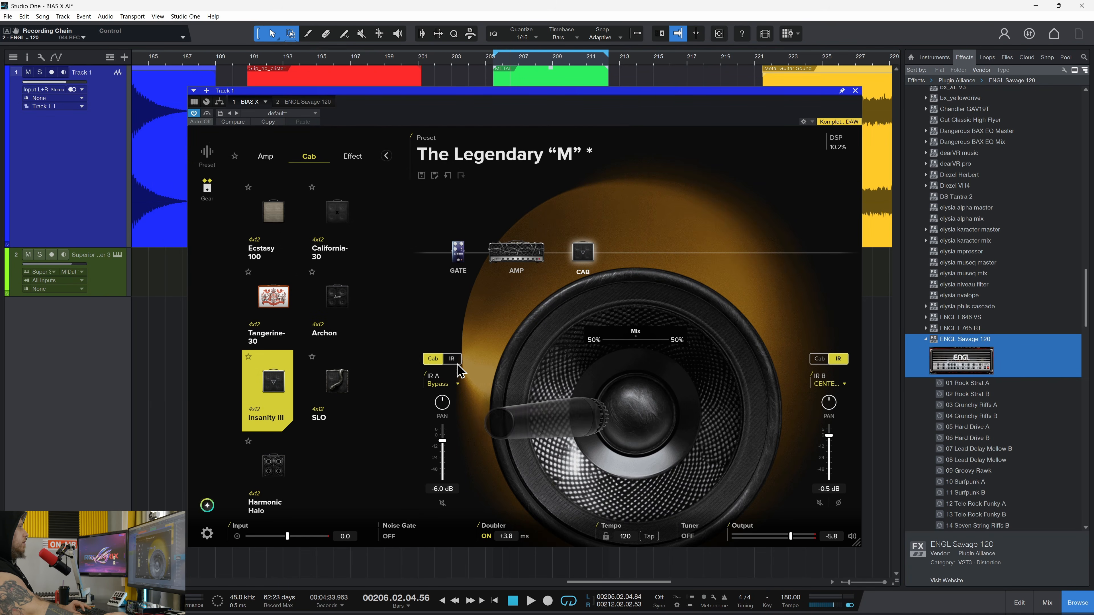
{"action": "left_click", "coordinate": [451, 359]}
{"action": "left_click", "coordinate": [458, 384]}
{"action": "left_click", "coordinate": [457, 402]}
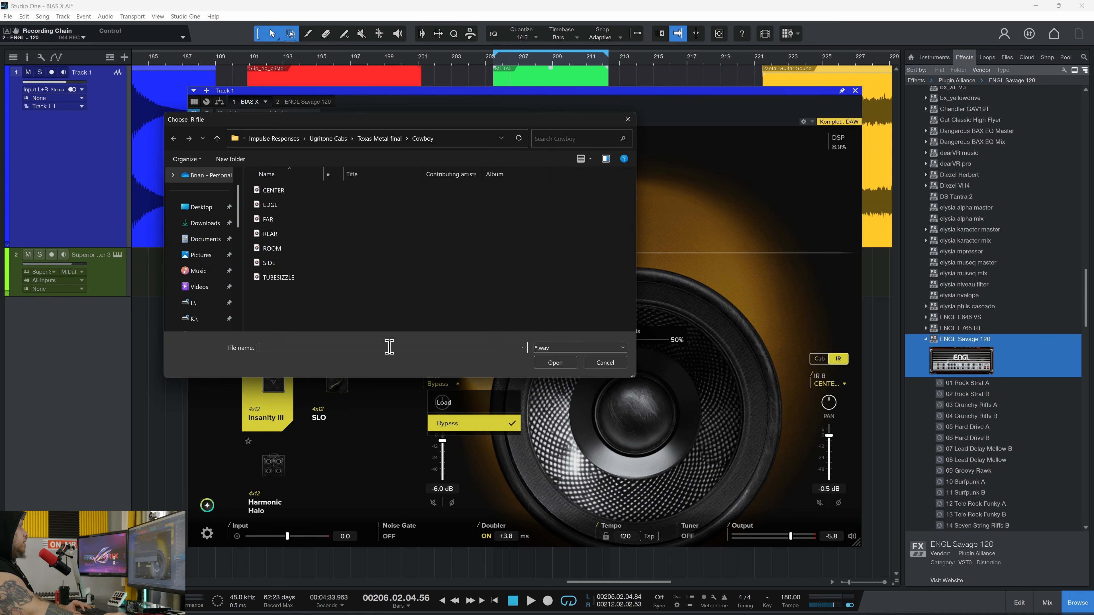
{"action": "left_click", "coordinate": [285, 208]}
{"action": "left_click", "coordinate": [546, 364]}
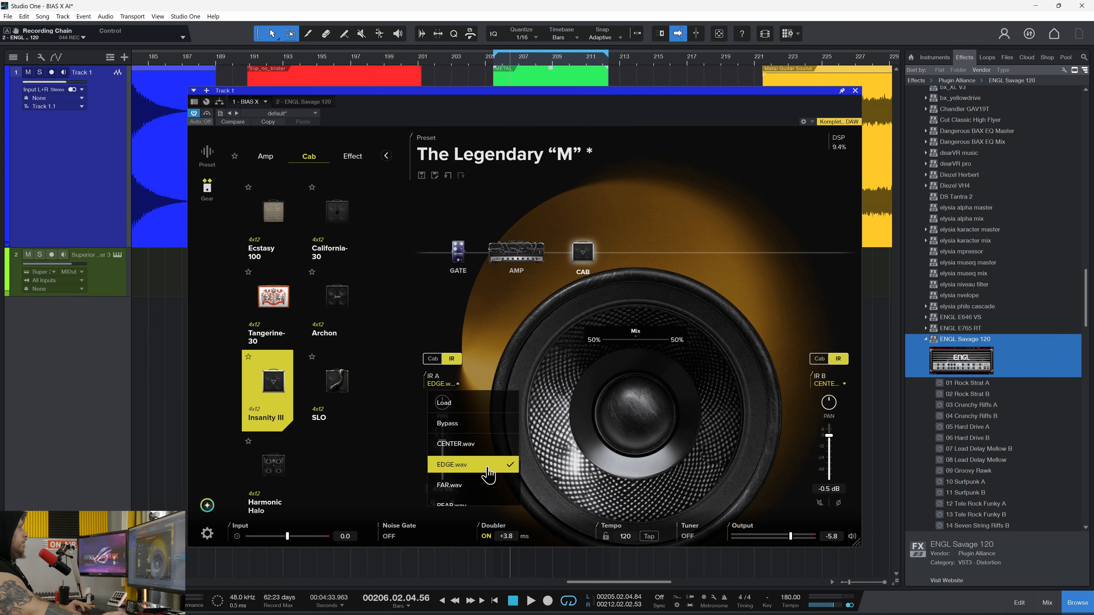
{"action": "left_click", "coordinate": [478, 341]}
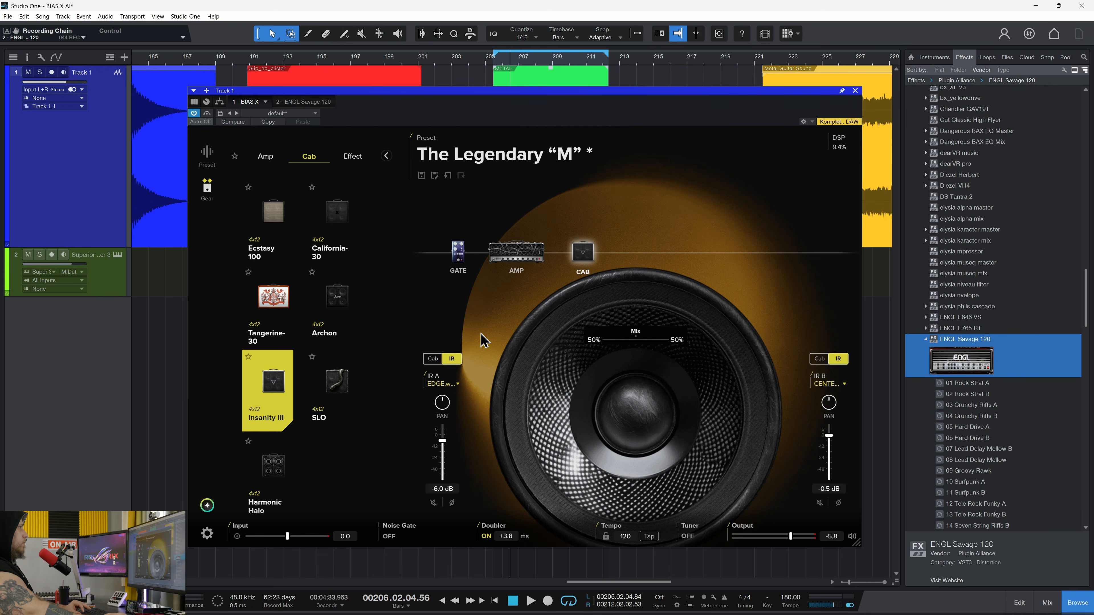
Play the METAL clip while changing IR A to SIDE.wav and IR B to EDGE.wav, and stop playback.
{"action": "left_click", "coordinate": [505, 63]}
{"action": "key", "text": "space"}
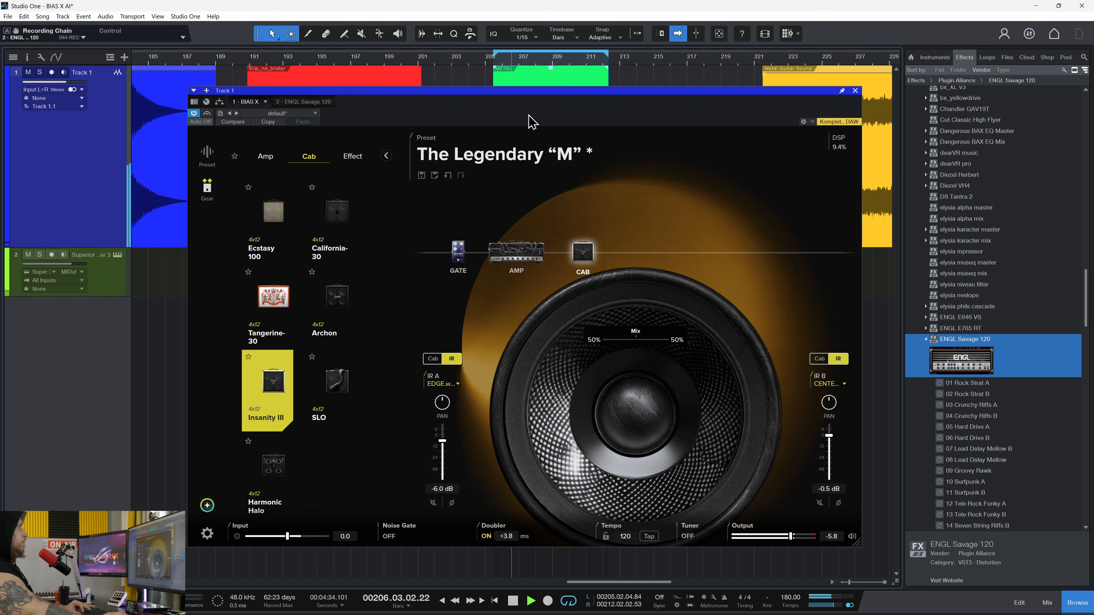
{"action": "left_click", "coordinate": [458, 384]}
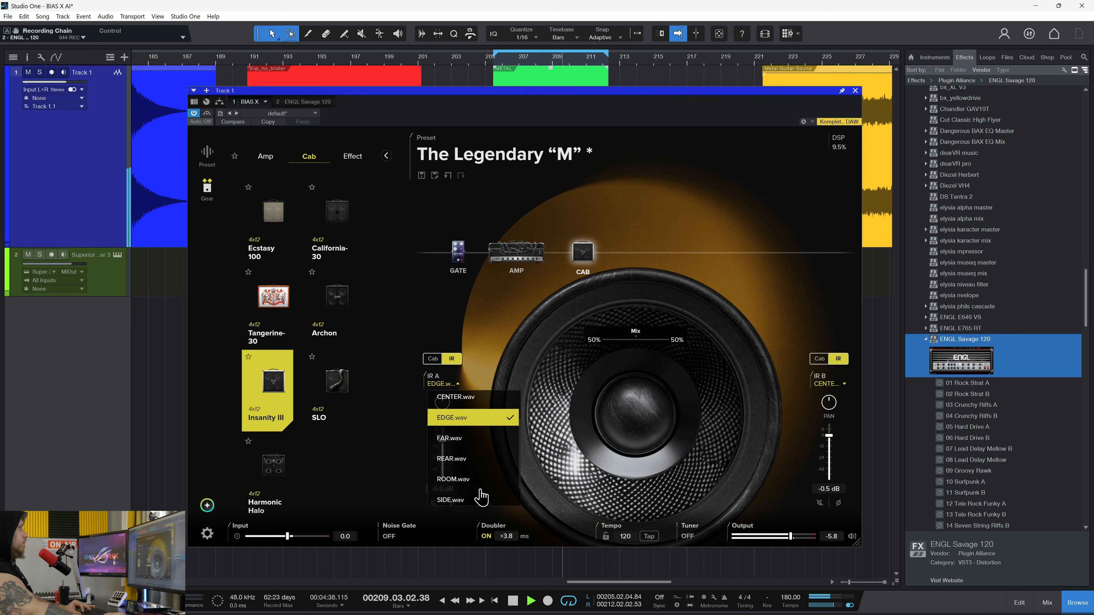
{"action": "left_click", "coordinate": [480, 499]}
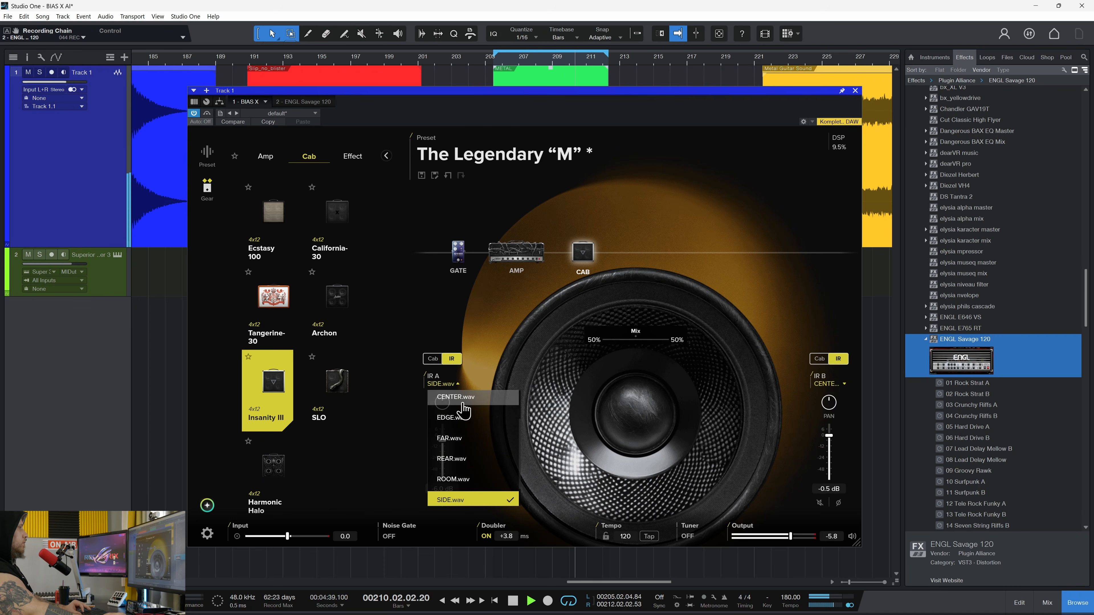
{"action": "left_click", "coordinate": [832, 384]}
{"action": "left_click", "coordinate": [771, 465]}
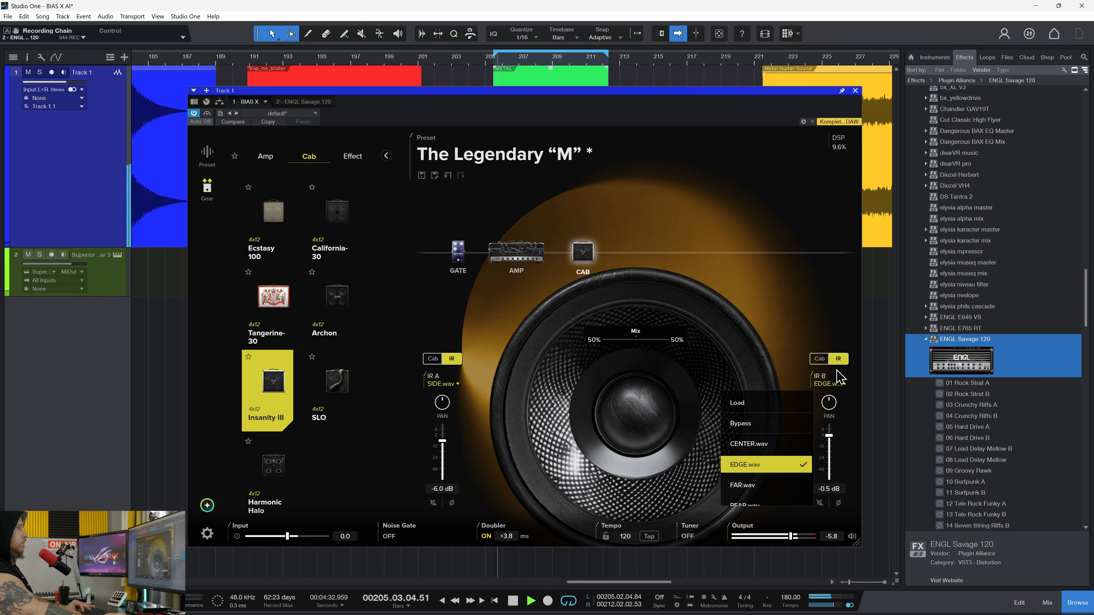
{"action": "left_click", "coordinate": [838, 379]}
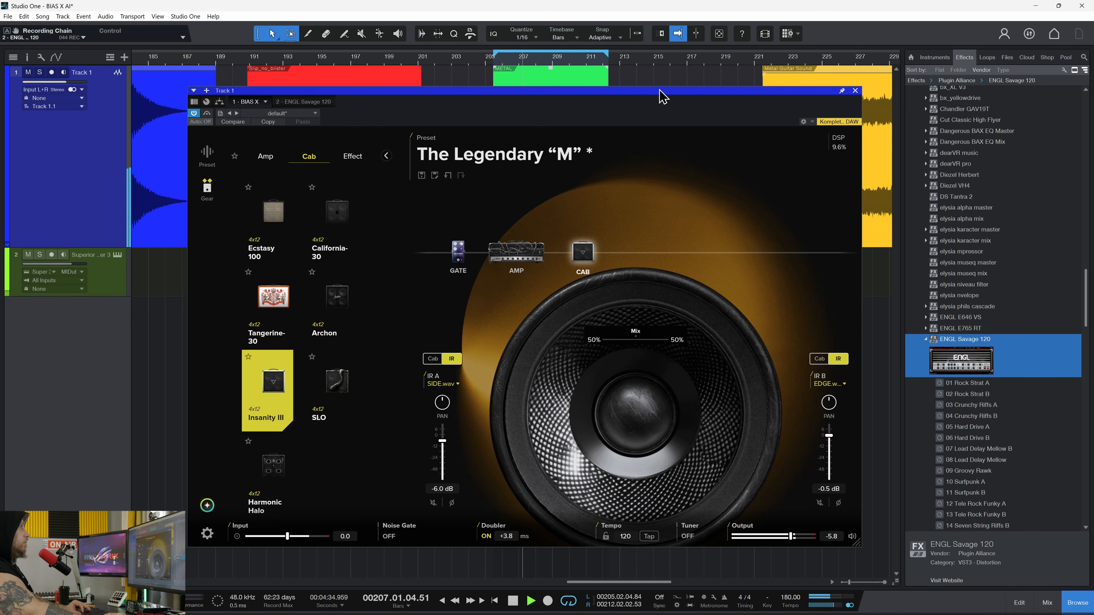
{"action": "left_click_drag", "start_coordinate": [659, 91], "coordinate": [669, 97]}
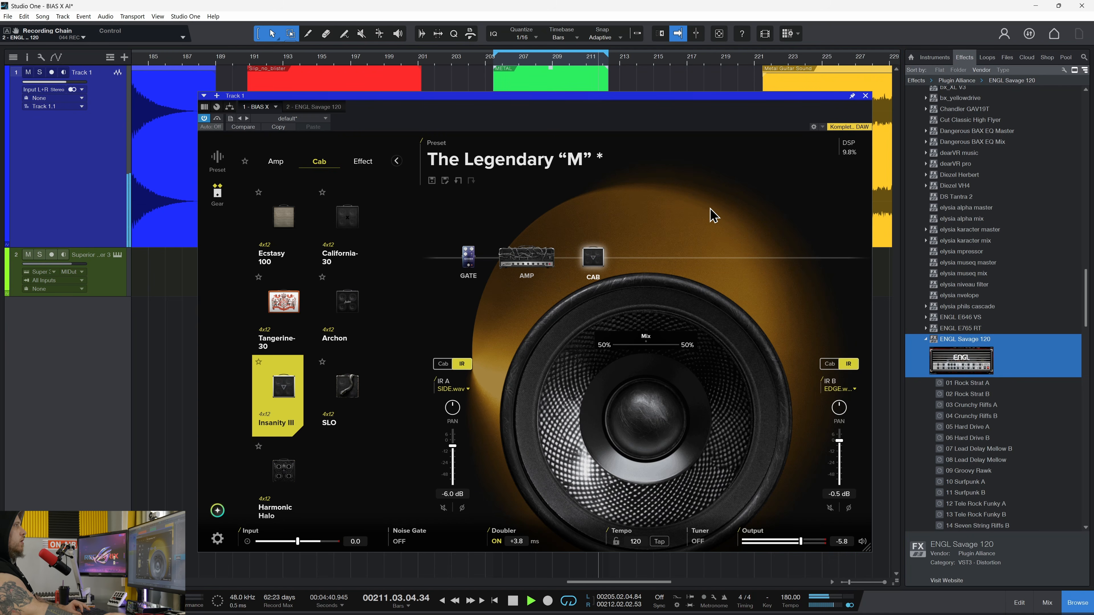
{"action": "key", "text": "space"}
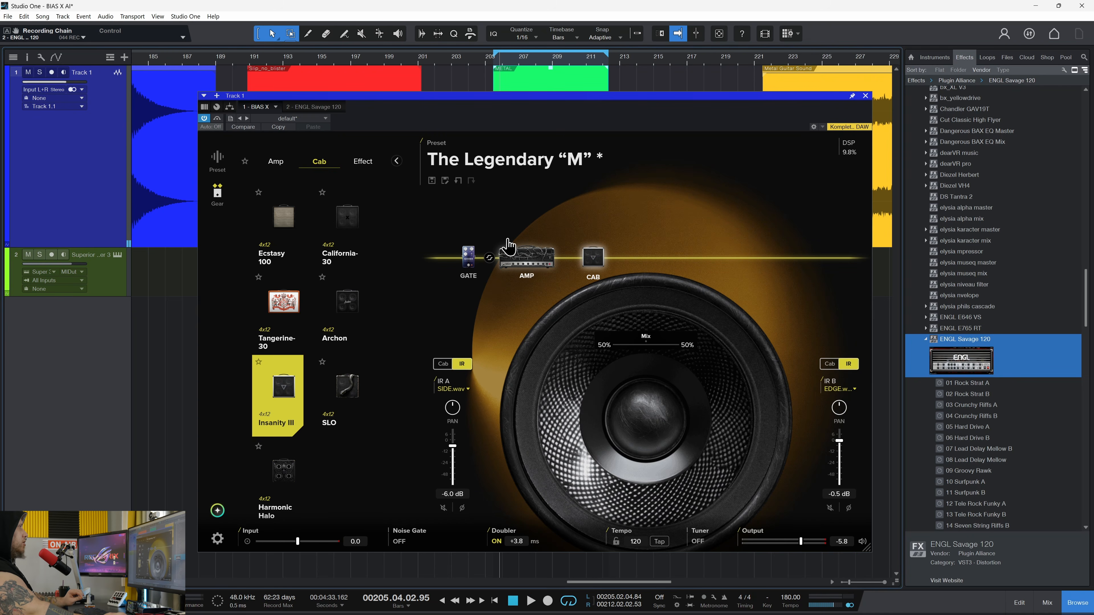
Activate the ENGL Savage 120 in place of BIAS X and play the METAL clip for comparison.
{"action": "left_click", "coordinate": [308, 107]}
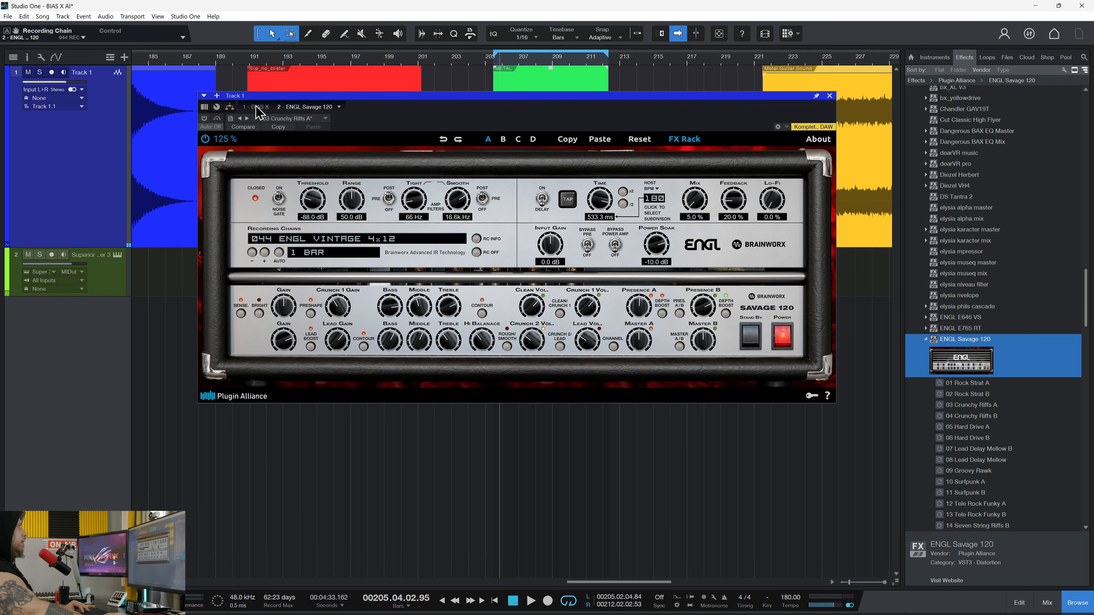
{"action": "left_click", "coordinate": [257, 108]}
{"action": "left_click", "coordinate": [298, 107]}
{"action": "key", "text": "space"}
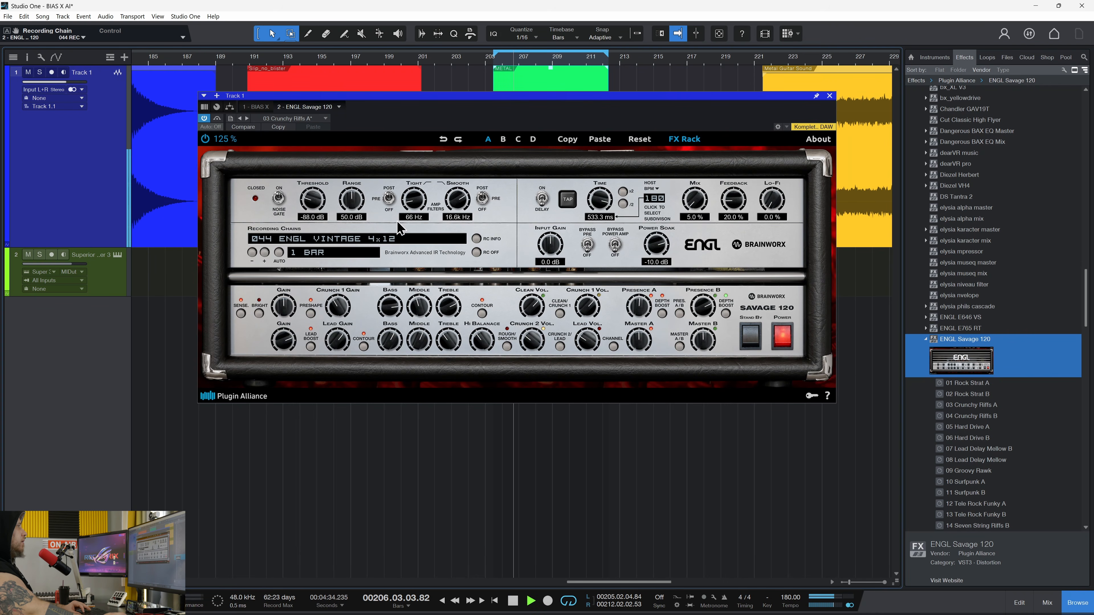
Try recording chain 023 ENGL PRO 4x12, change it to 031 ENGL PRO 4x12, and stop playback.
{"action": "left_click", "coordinate": [370, 240]}
{"action": "left_click", "coordinate": [291, 254]}
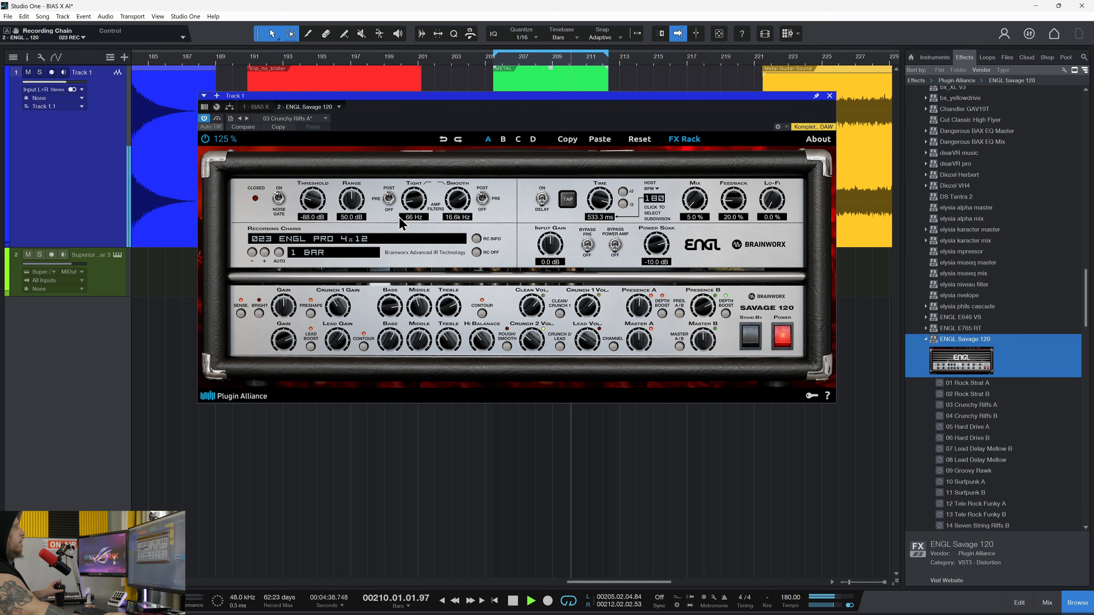
{"action": "left_click", "coordinate": [364, 242]}
{"action": "left_click", "coordinate": [301, 340]}
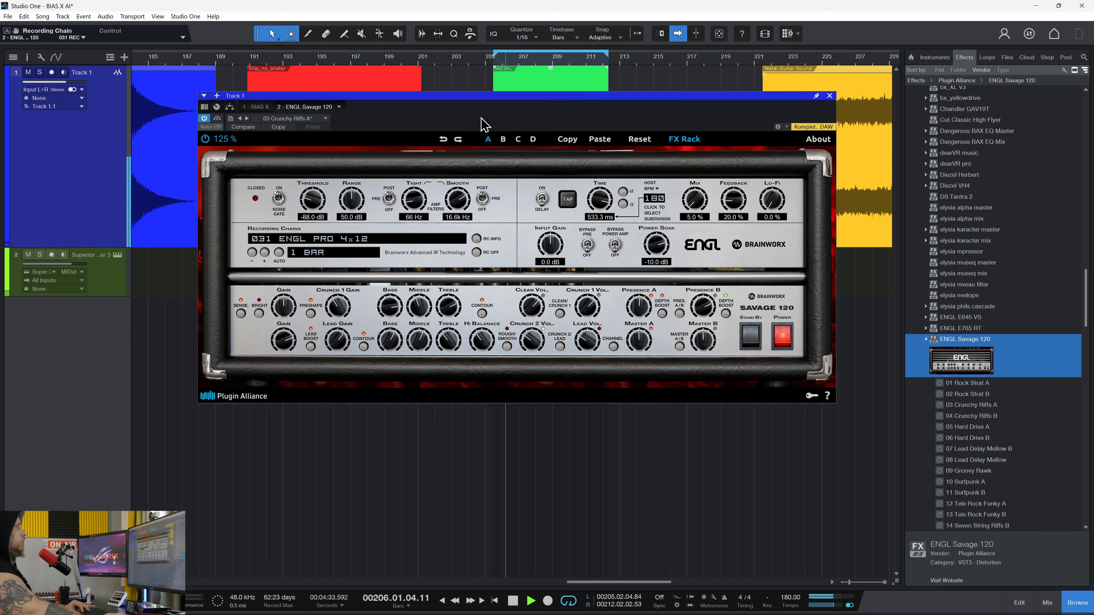
{"action": "key", "text": "space"}
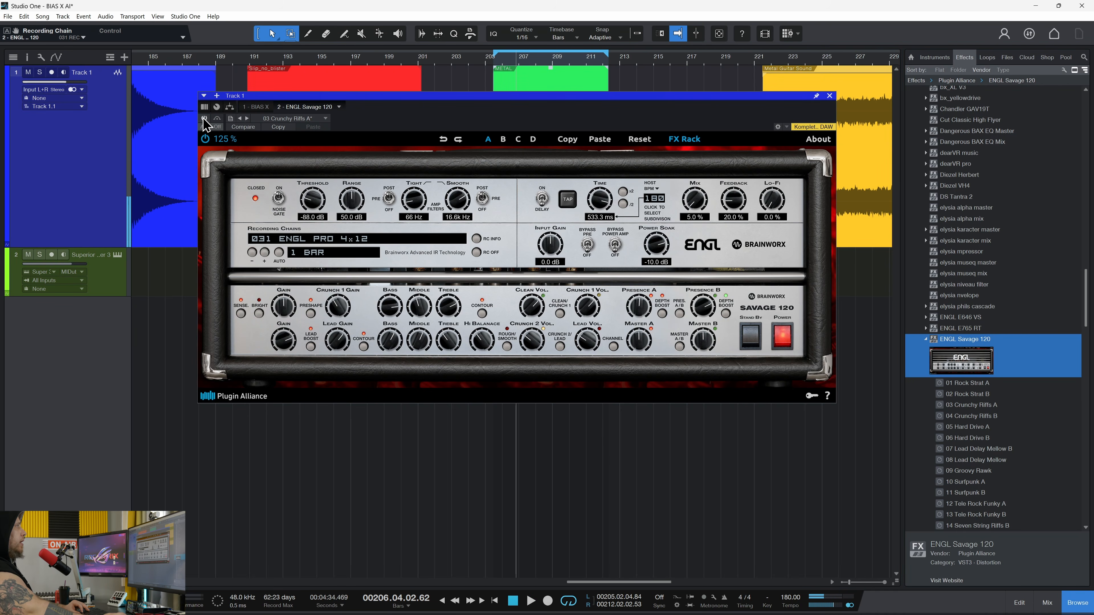
Return to BIAS X as the active amp and play a short part of the METAL clip.
{"action": "left_click", "coordinate": [255, 107]}
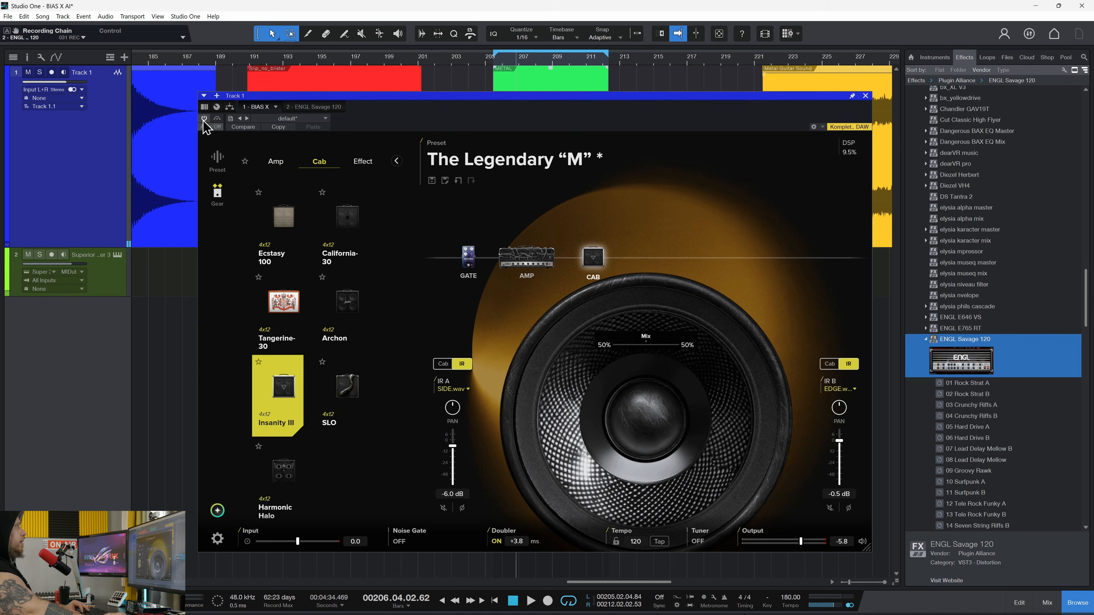
{"action": "key", "text": "space"}
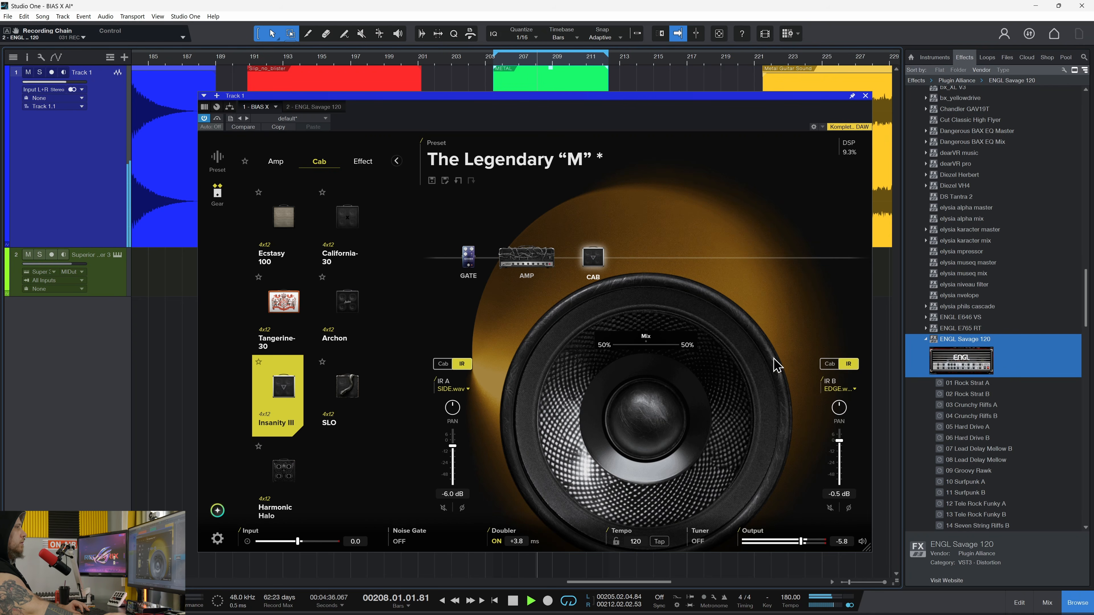
{"action": "key", "text": "space"}
Load ENGLProV30s-SM57-Cap-0_5in as IR B from the BIGBox 48 KHz-16bit library's ENGLProV30s Shure SM57 folder.
{"action": "left_click", "coordinate": [847, 391]}
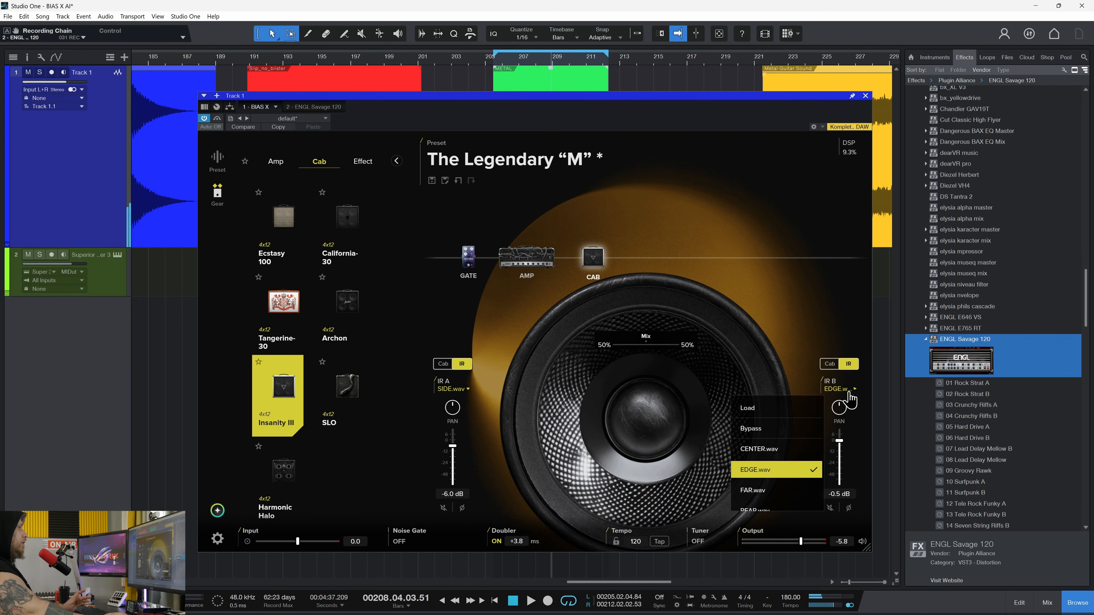
{"action": "left_click", "coordinate": [748, 407]}
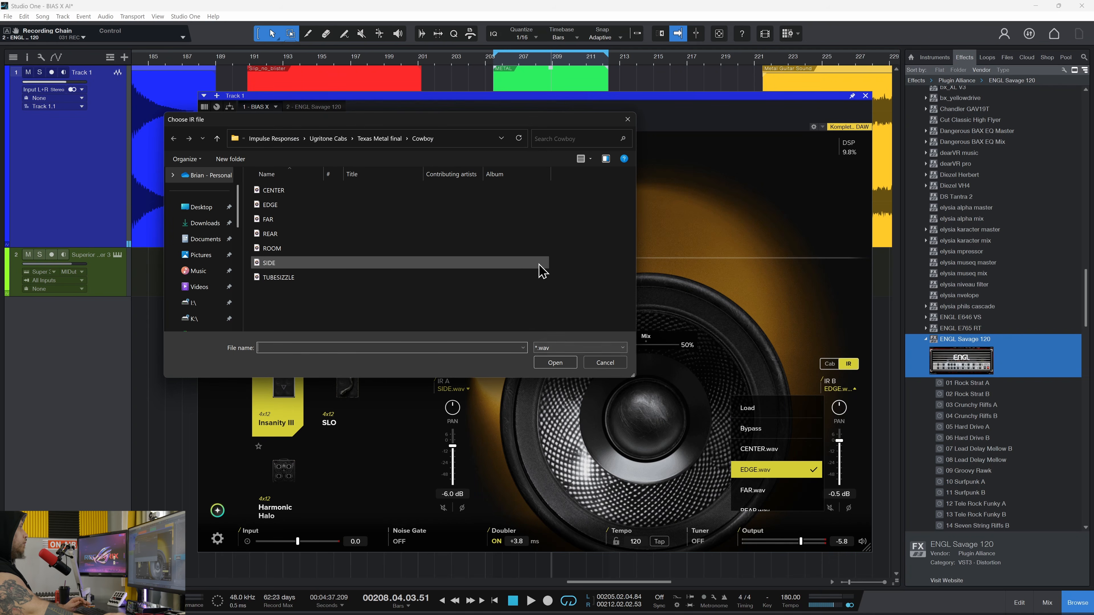
{"action": "left_click", "coordinate": [274, 139]}
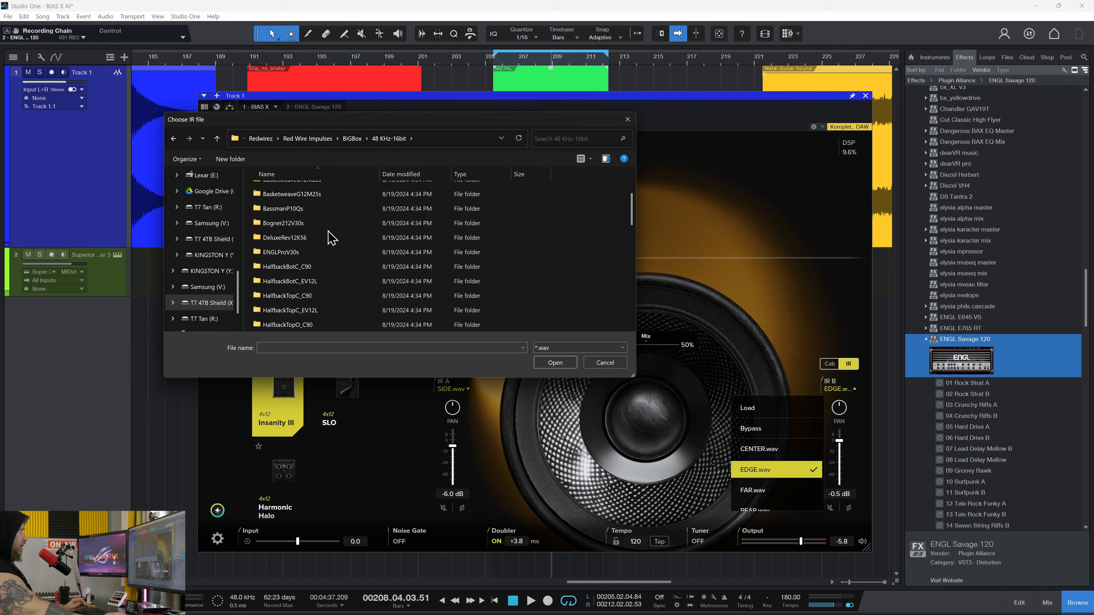
{"action": "scroll", "coordinate": [329, 233], "scroll_direction": "down", "scroll_amount": 1}
{"action": "left_click", "coordinate": [315, 204]}
{"action": "double_click", "coordinate": [314, 204]}
{"action": "scroll", "coordinate": [349, 244], "scroll_direction": "down", "scroll_amount": 5}
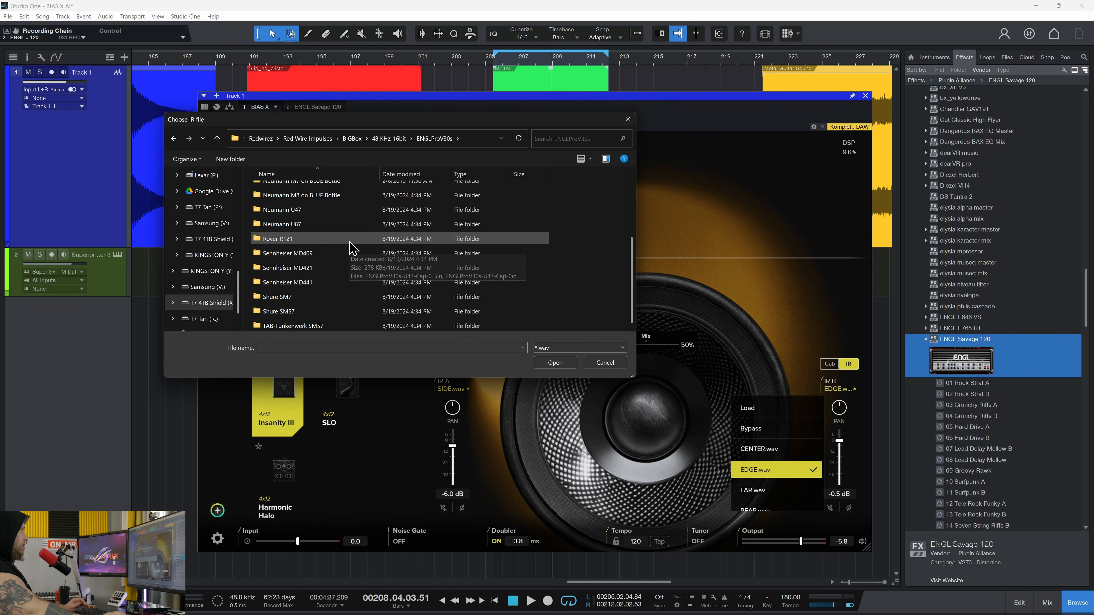
{"action": "double_click", "coordinate": [308, 311]}
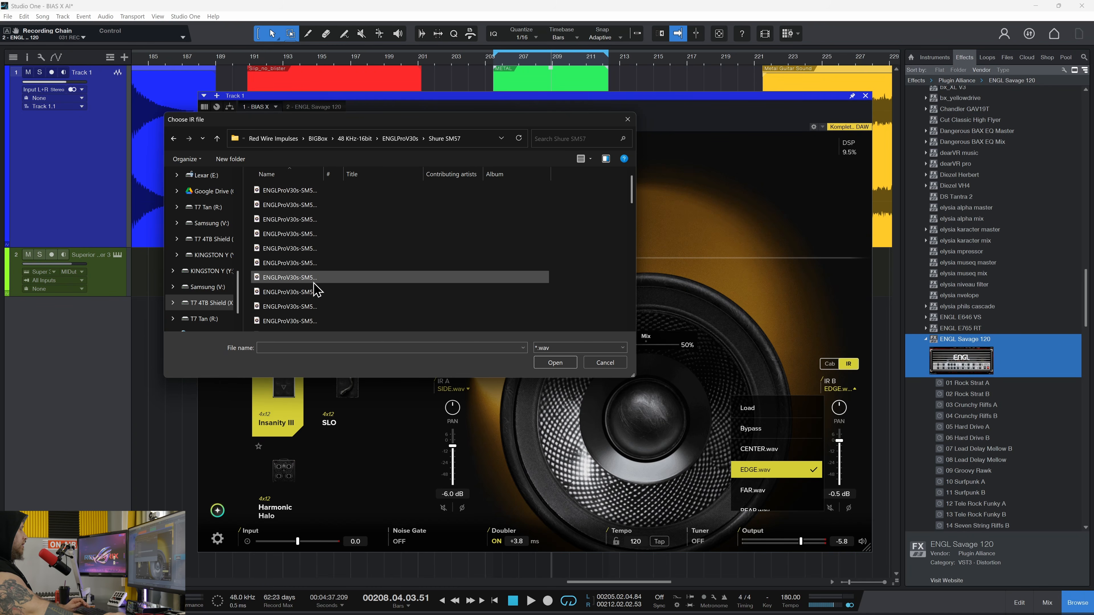
{"action": "left_click_drag", "start_coordinate": [323, 174], "coordinate": [440, 174]}
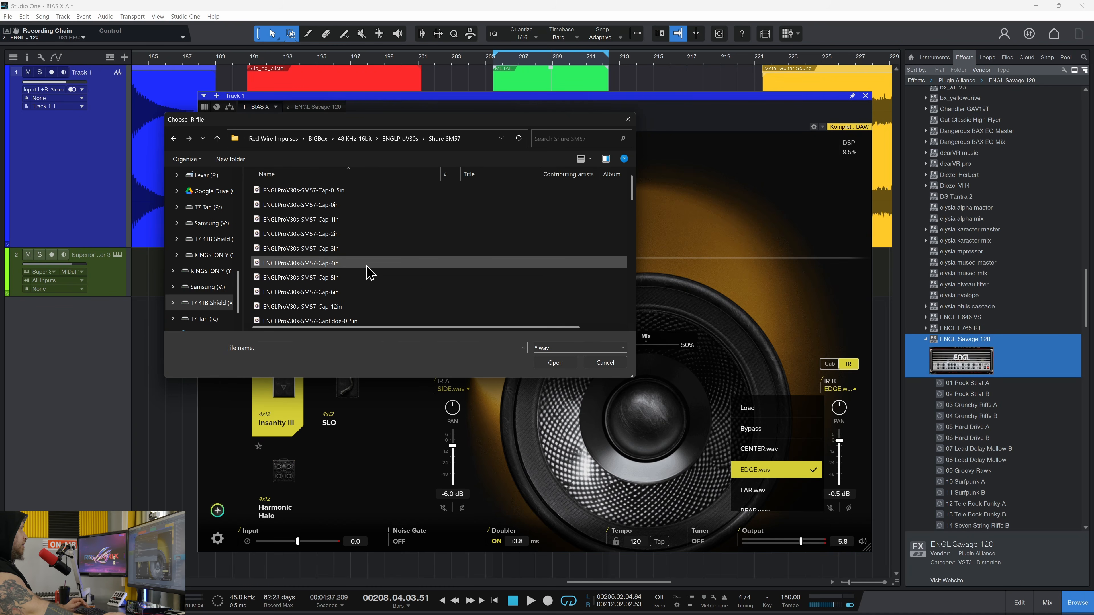
{"action": "left_click", "coordinate": [323, 190]}
{"action": "left_click", "coordinate": [558, 363]}
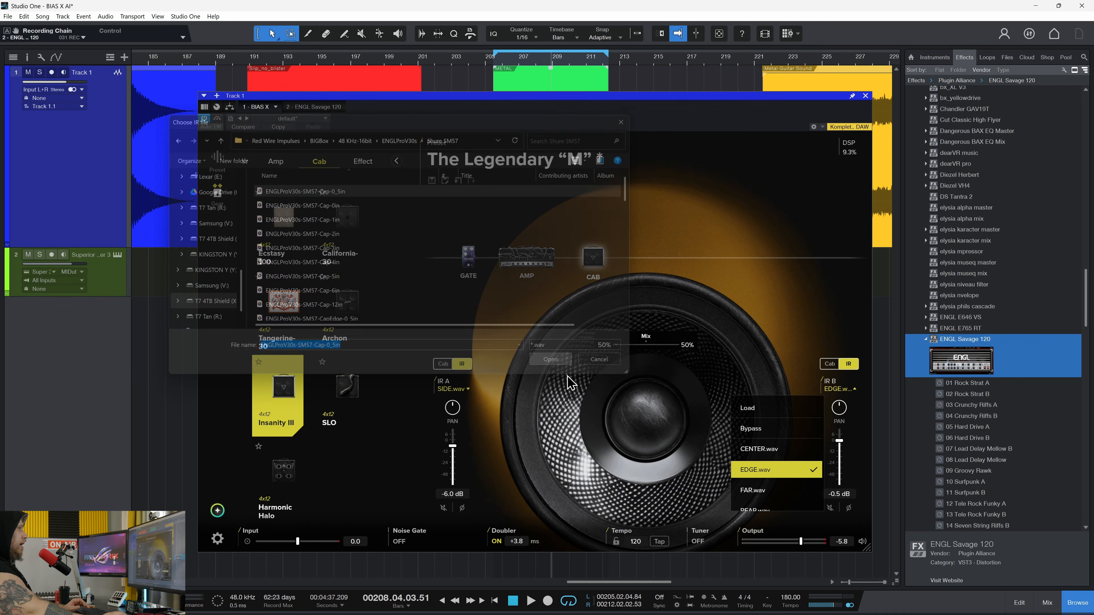
Play a short part of the METAL clip, stop playback, and look through the ENGLProV30s-SM57 files available for IR B.
{"action": "key", "text": "space"}
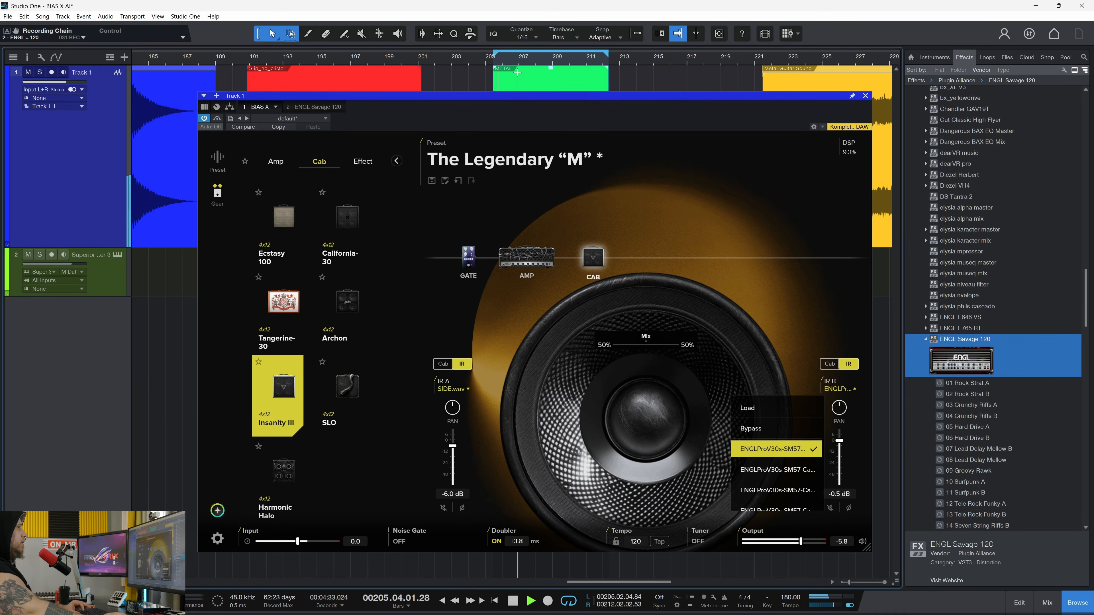
{"action": "key", "text": "space"}
{"action": "left_click", "coordinate": [464, 390]}
{"action": "left_click", "coordinate": [844, 390]}
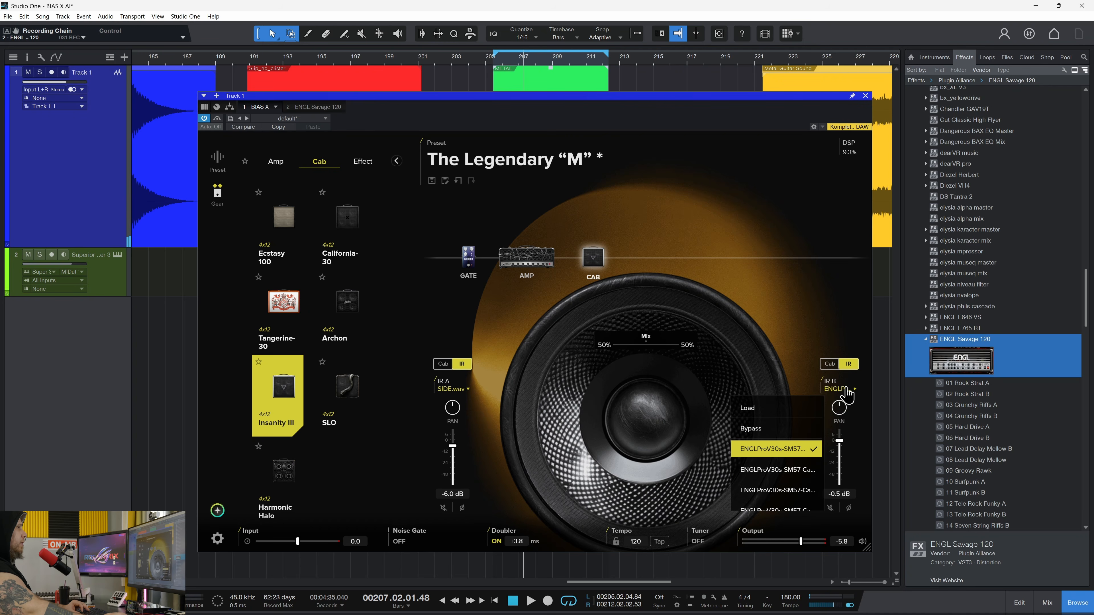
{"action": "scroll", "coordinate": [782, 469], "scroll_direction": "down", "scroll_amount": 5}
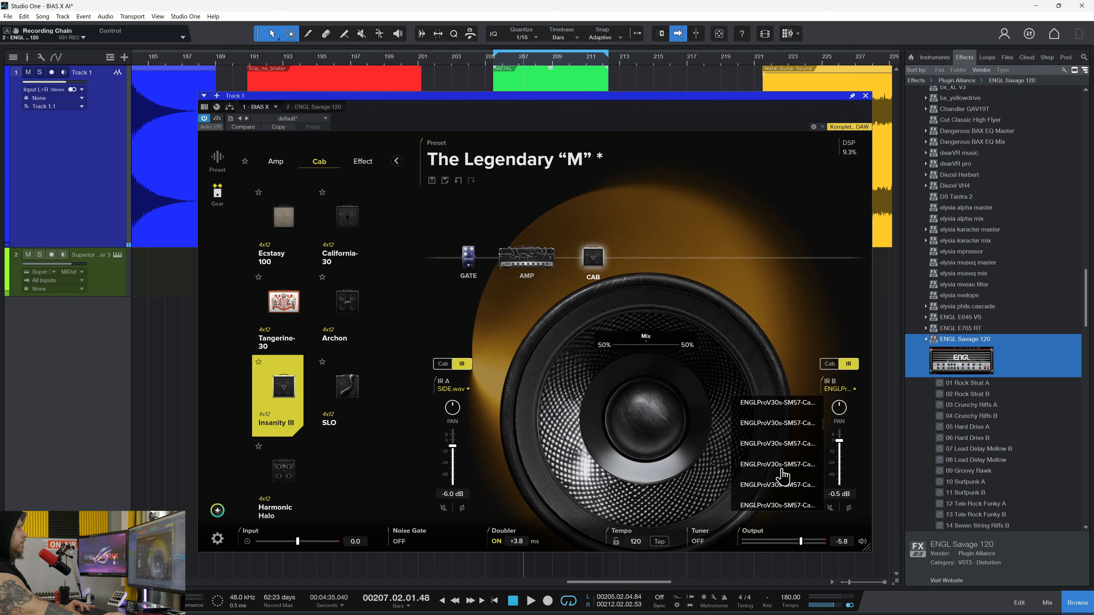
{"action": "scroll", "coordinate": [781, 474], "scroll_direction": "down", "scroll_amount": 4}
{"action": "scroll", "coordinate": [791, 490], "scroll_direction": "down", "scroll_amount": 4}
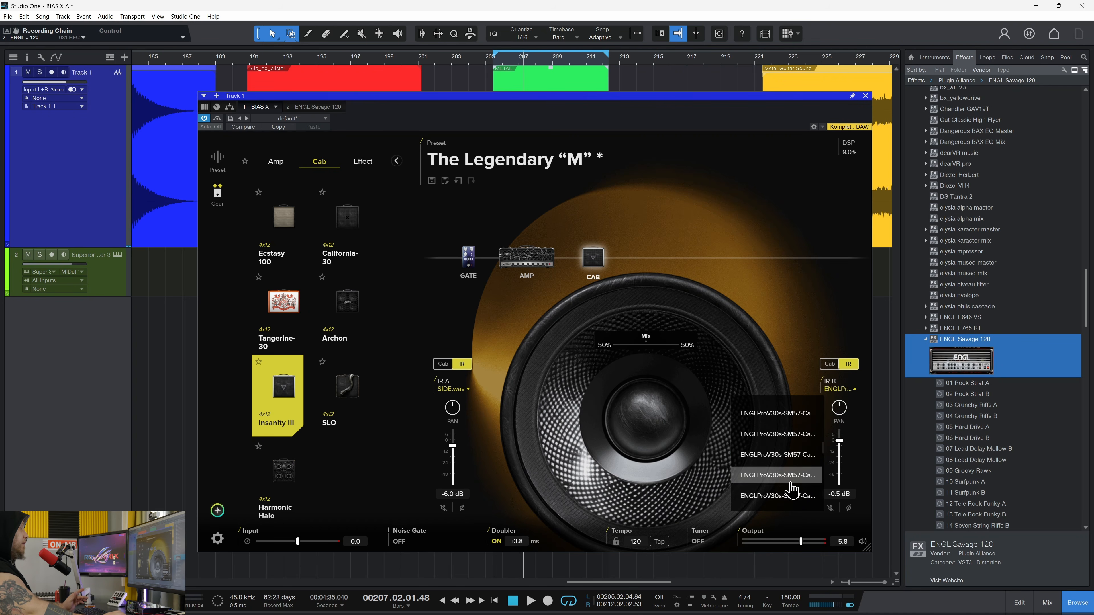
{"action": "left_click", "coordinate": [804, 292]}
Load ENGLProV30s-SM57-CapOffAxis-1in as IR A from the Shure SM57 folder.
{"action": "left_click", "coordinate": [452, 388]}
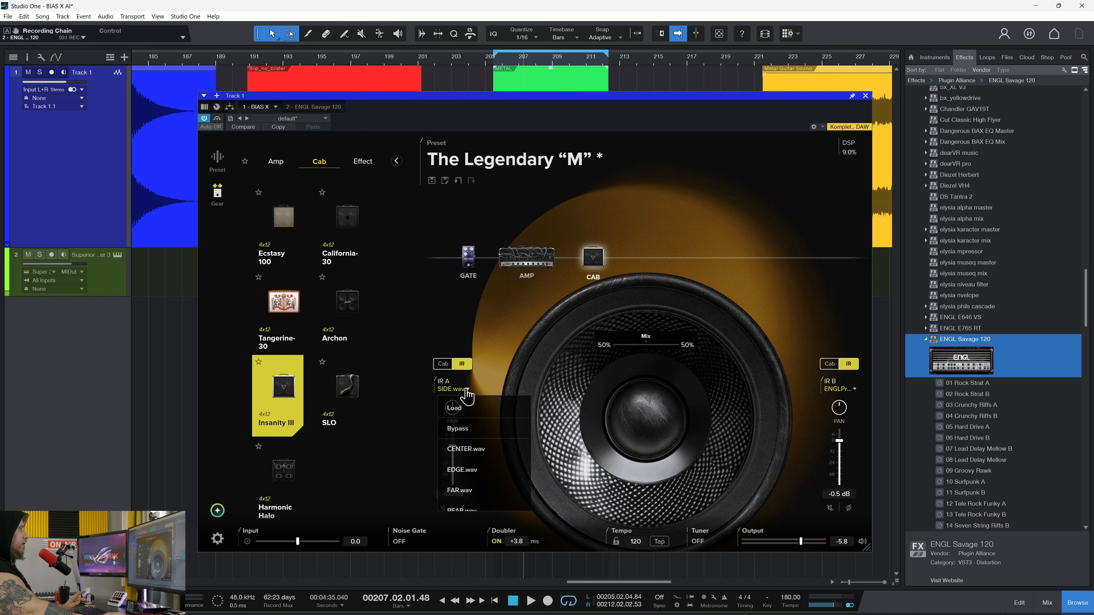
{"action": "left_click", "coordinate": [469, 412]}
{"action": "scroll", "coordinate": [353, 233], "scroll_direction": "down", "scroll_amount": 7}
{"action": "scroll", "coordinate": [364, 269], "scroll_direction": "up", "scroll_amount": 4}
{"action": "scroll", "coordinate": [364, 269], "scroll_direction": "down", "scroll_amount": 4}
{"action": "scroll", "coordinate": [366, 276], "scroll_direction": "up", "scroll_amount": 8}
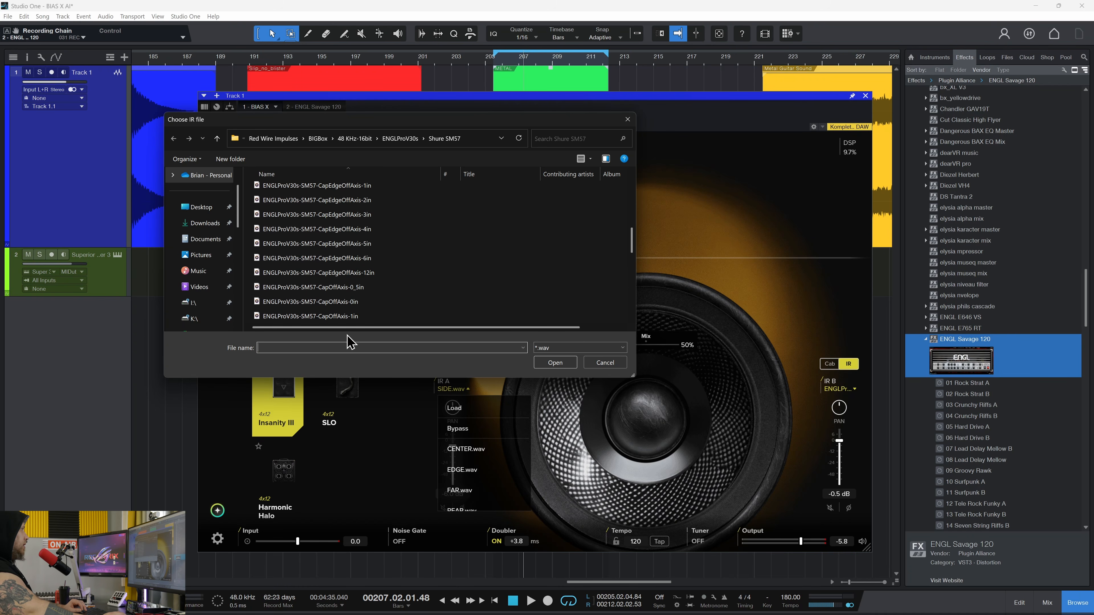
{"action": "left_click", "coordinate": [378, 319]}
{"action": "left_click", "coordinate": [555, 363]}
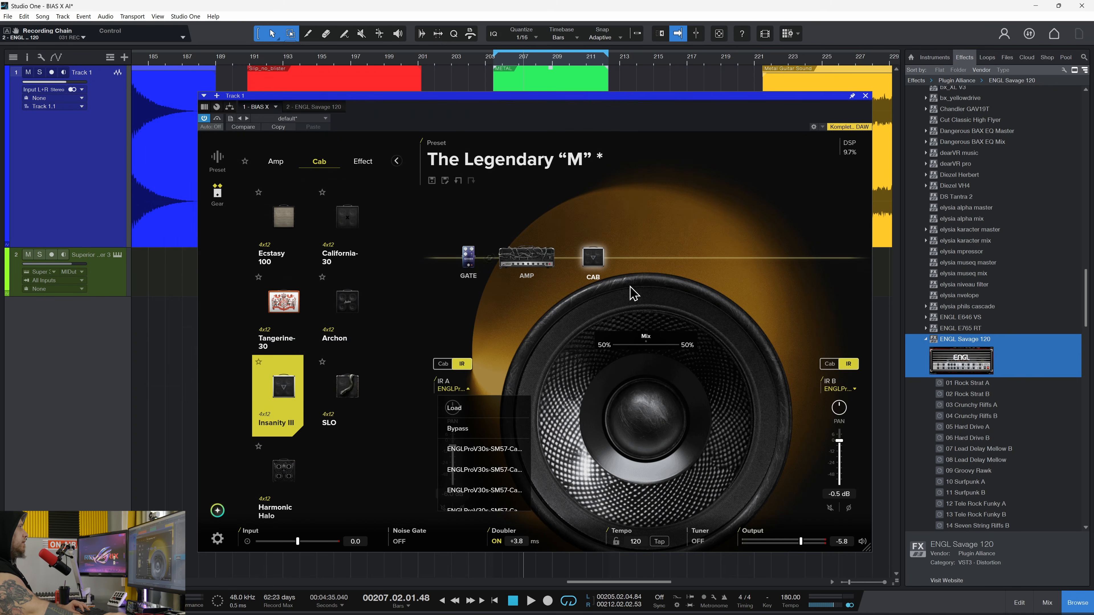
Play the METAL clip while switching the Doubler off and back on for comparison, and stop playback.
{"action": "left_click", "coordinate": [493, 61]}
{"action": "key", "text": "space"}
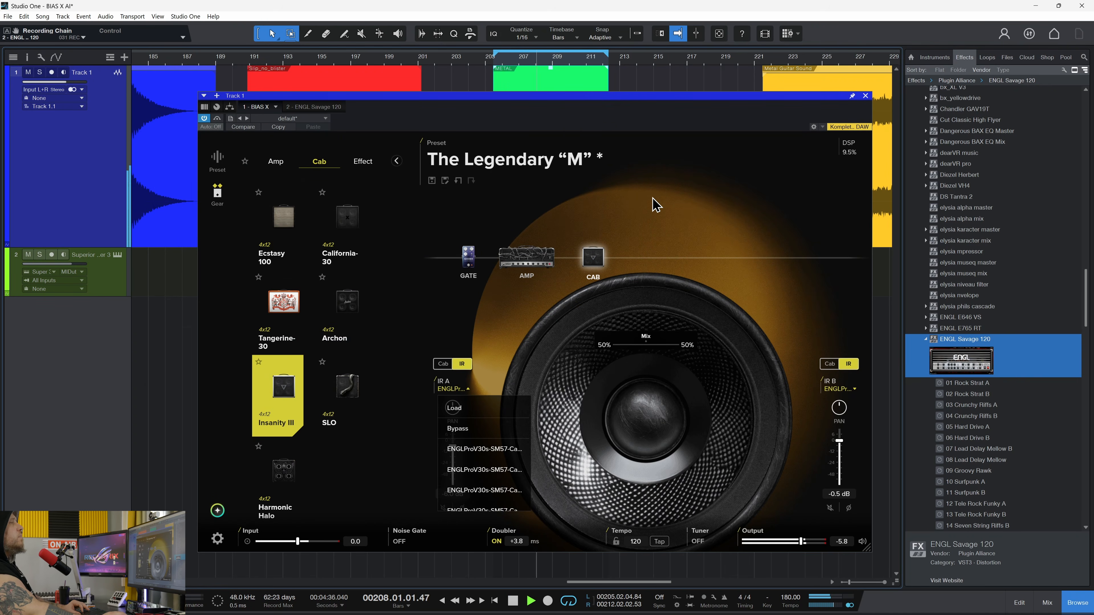
{"action": "left_click_drag", "start_coordinate": [620, 99], "coordinate": [624, 94]}
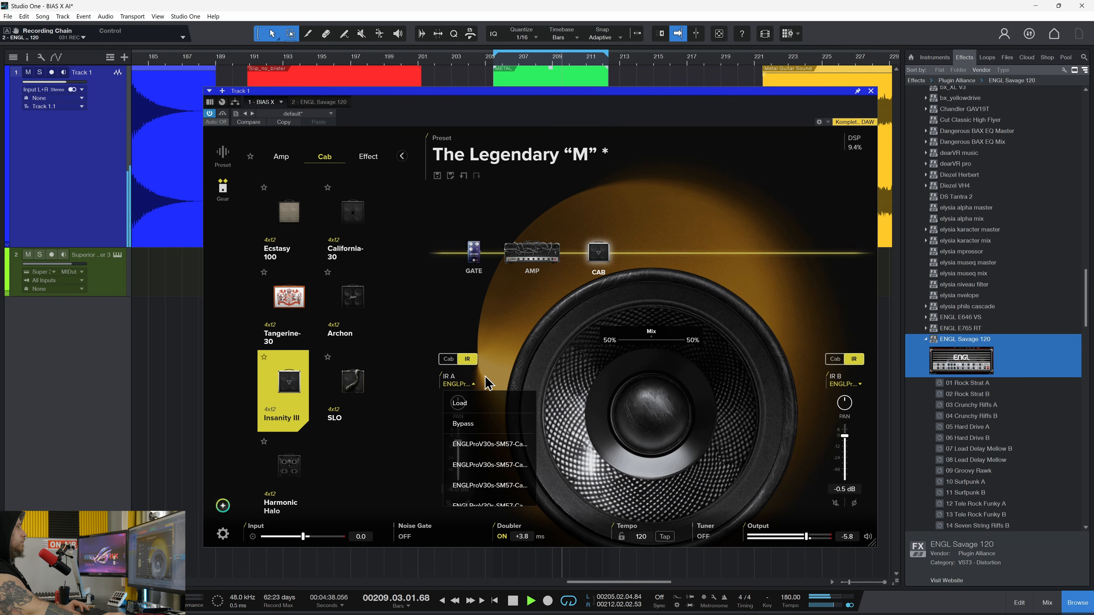
{"action": "left_click", "coordinate": [502, 538]}
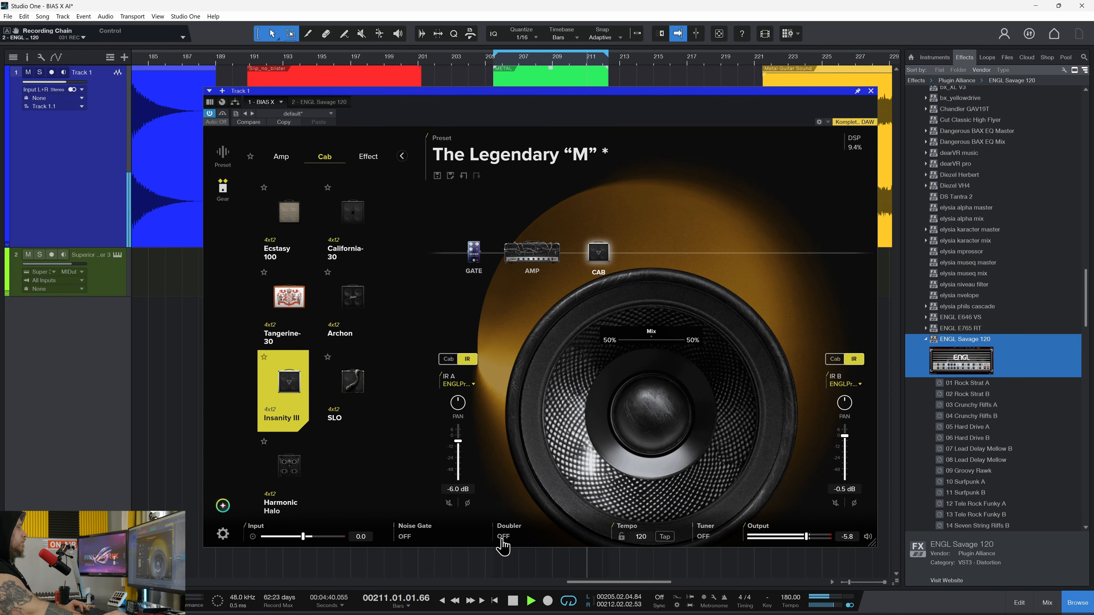
{"action": "left_click", "coordinate": [502, 537]}
{"action": "left_click_drag", "start_coordinate": [659, 113], "coordinate": [650, 120]}
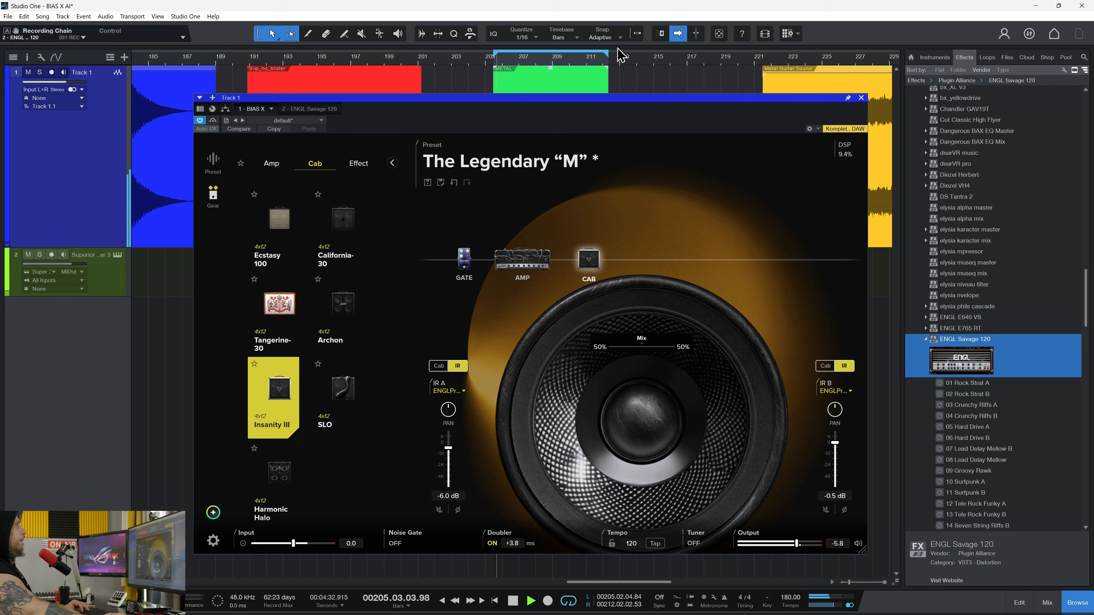
{"action": "key", "text": "space"}
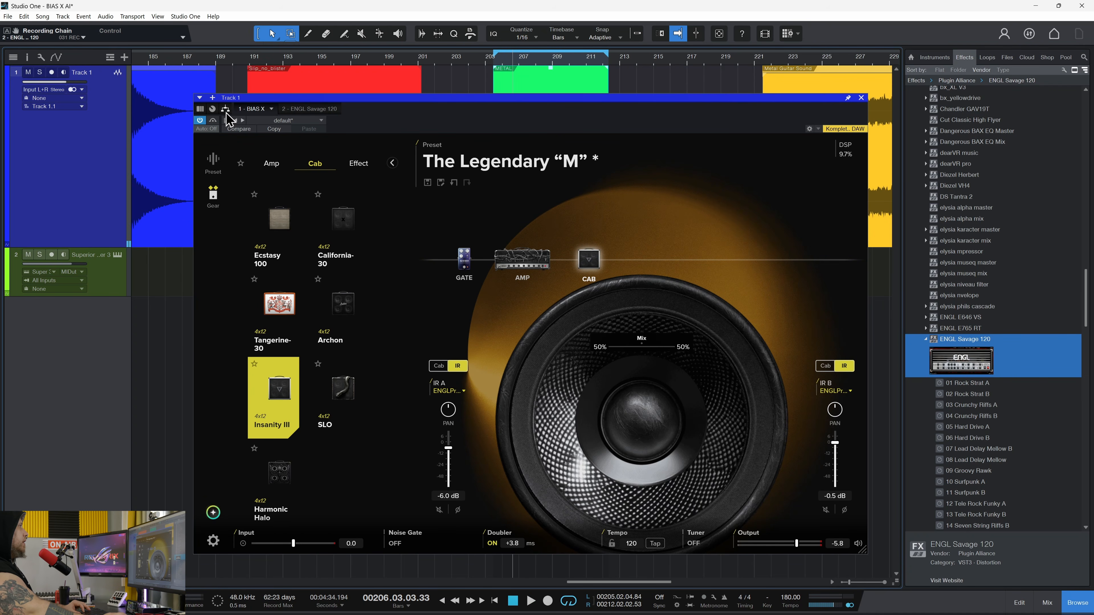
Play the METAL clip through the ENGL Savage 120 and check the equipment information for recording chain 031 ENGL PRO 4x12.
{"action": "left_click", "coordinate": [301, 109]}
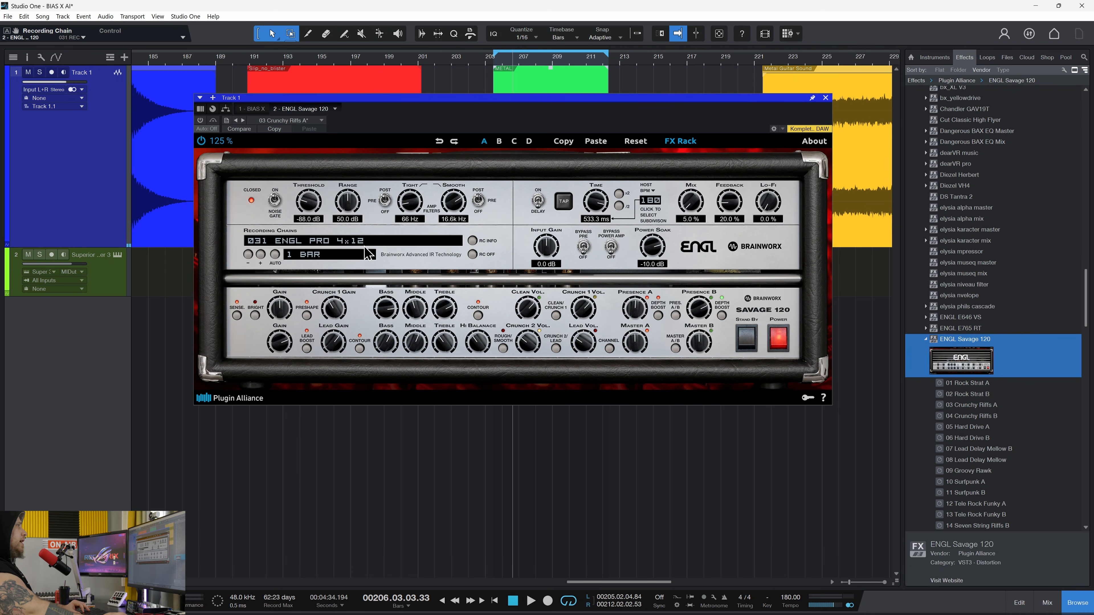
{"action": "key", "text": "space"}
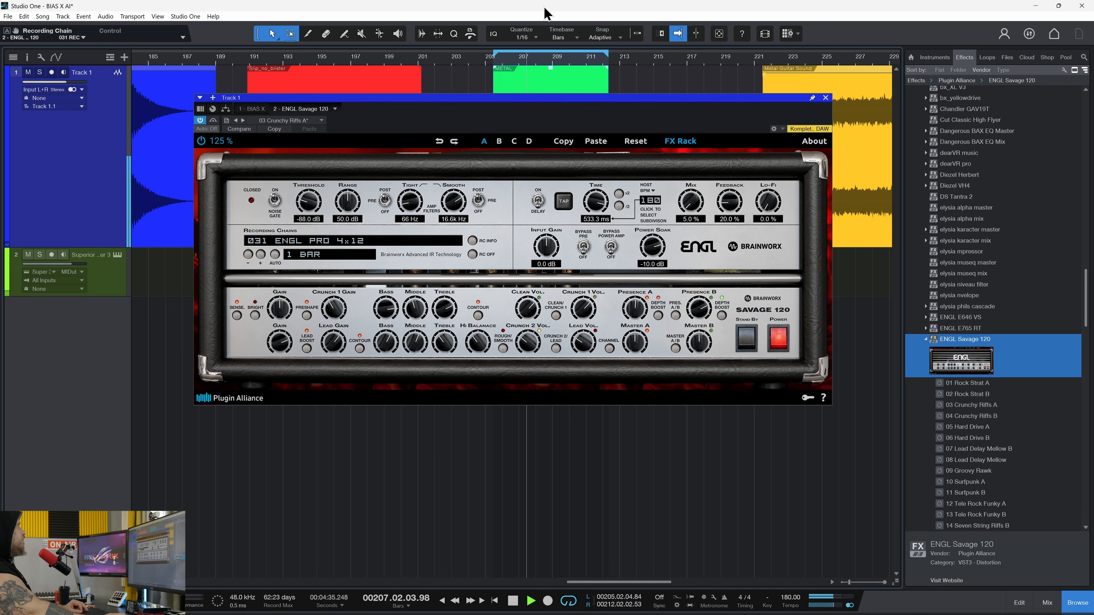
{"action": "key", "text": "space"}
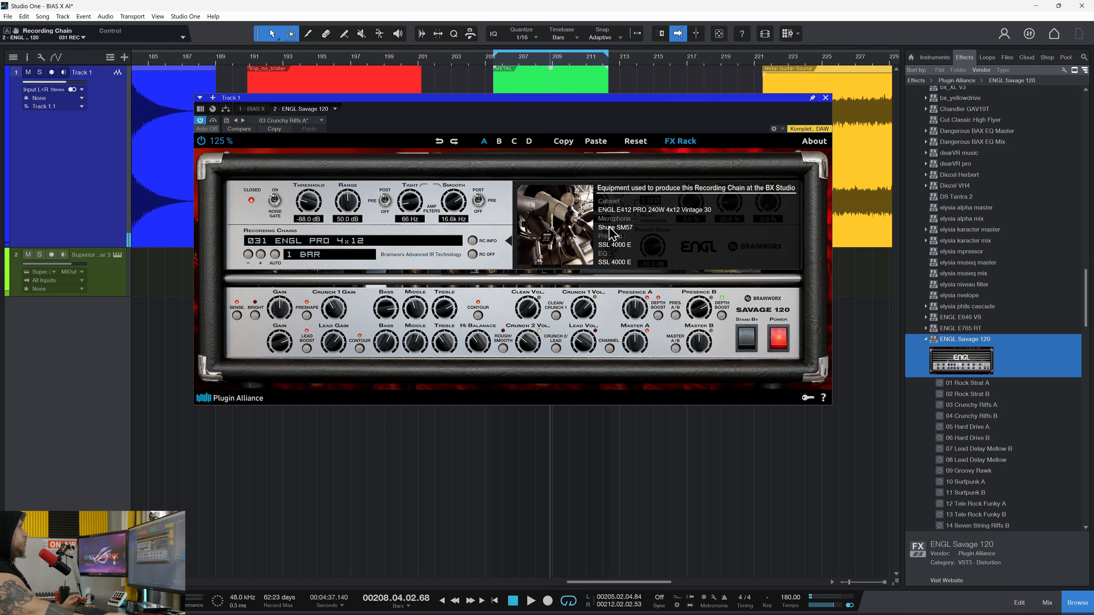
{"action": "left_click", "coordinate": [473, 241]}
Return to BIAS X as the active amp, show its preset list, and play the METAL clip.
{"action": "left_click", "coordinate": [246, 110]}
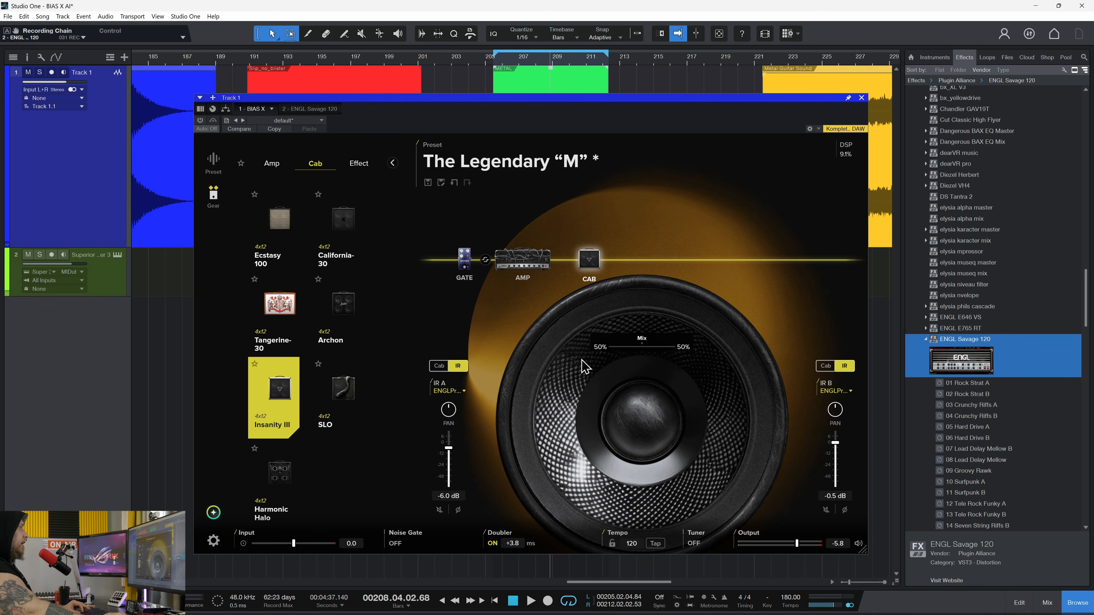
{"action": "left_click", "coordinate": [470, 383]}
{"action": "left_click", "coordinate": [555, 166]}
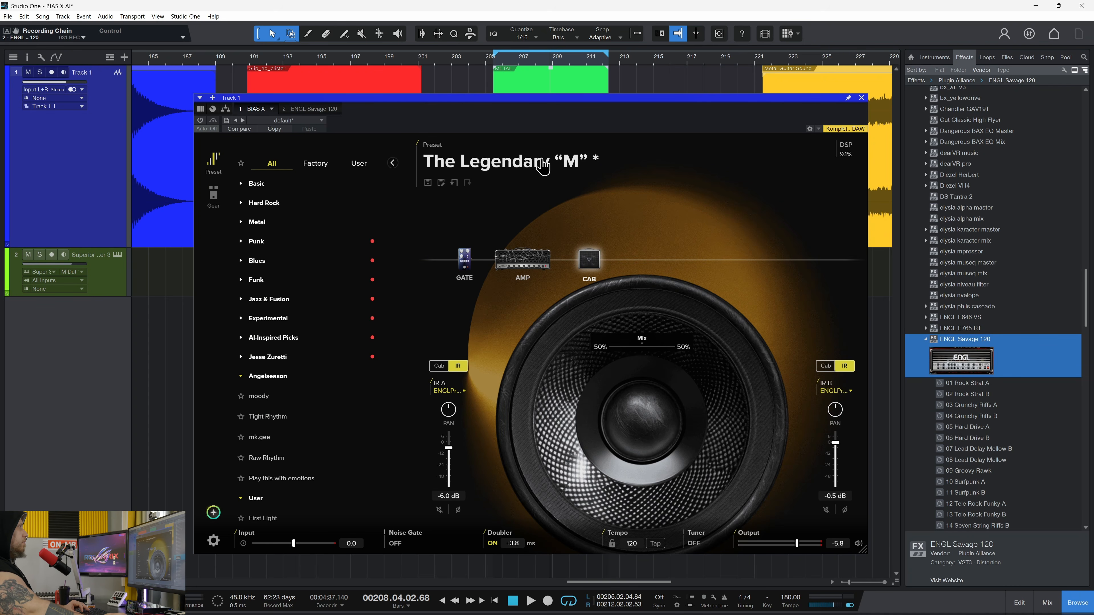
{"action": "left_click", "coordinate": [499, 63]}
{"action": "key", "text": "space"}
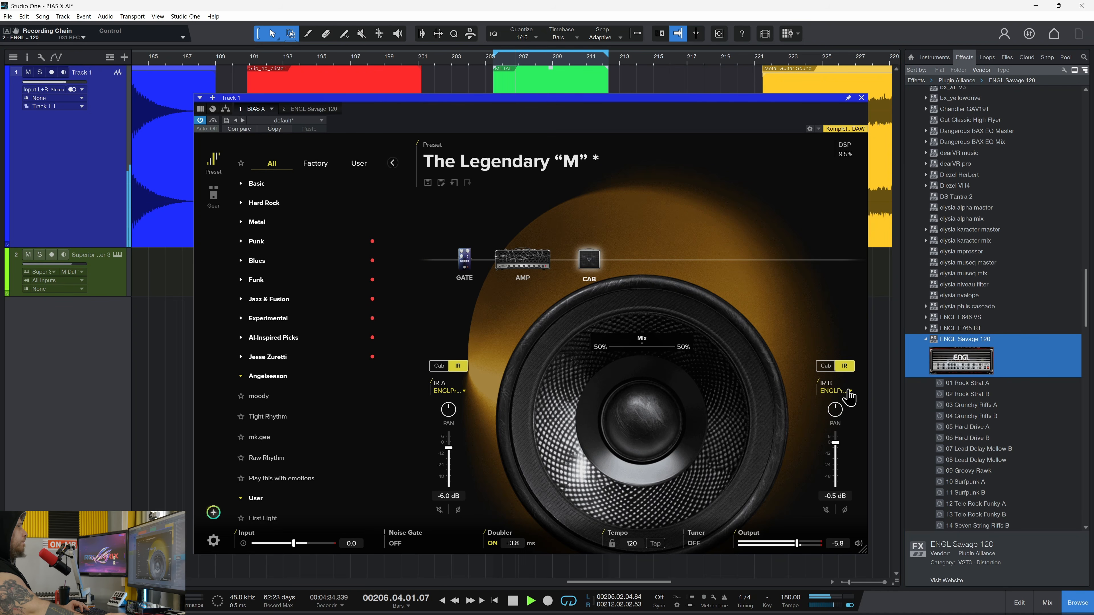
Try other ENGLProV30s-SM57 impulse responses in IR B during playback of the METAL clip.
{"action": "left_click", "coordinate": [835, 391]}
{"action": "scroll", "coordinate": [766, 479], "scroll_direction": "down", "scroll_amount": 3}
{"action": "left_click", "coordinate": [757, 502]}
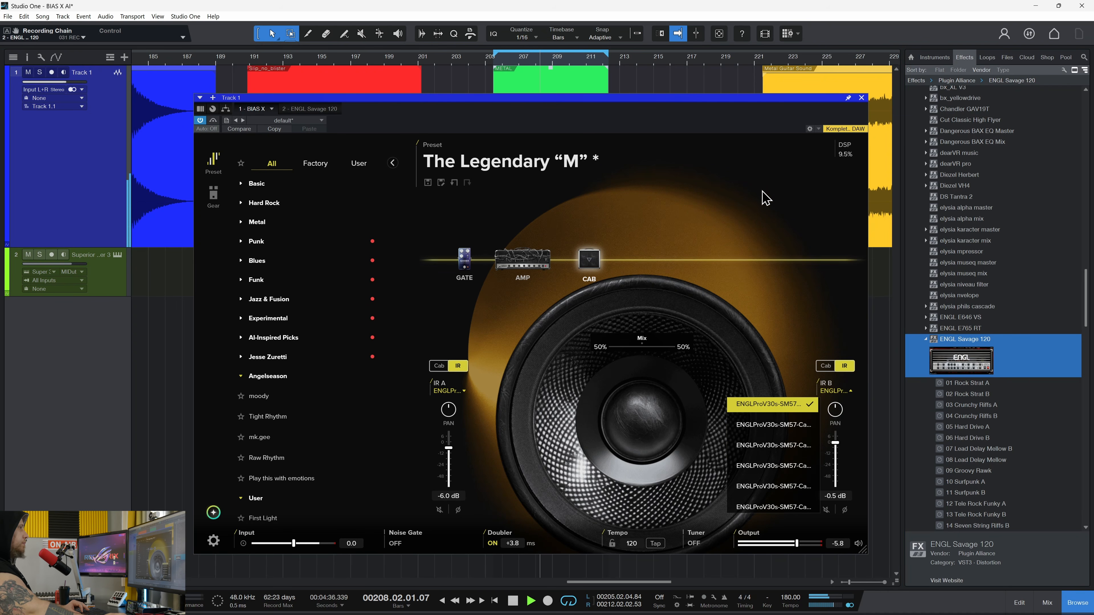
{"action": "left_click", "coordinate": [836, 390]}
{"action": "left_click", "coordinate": [777, 417]}
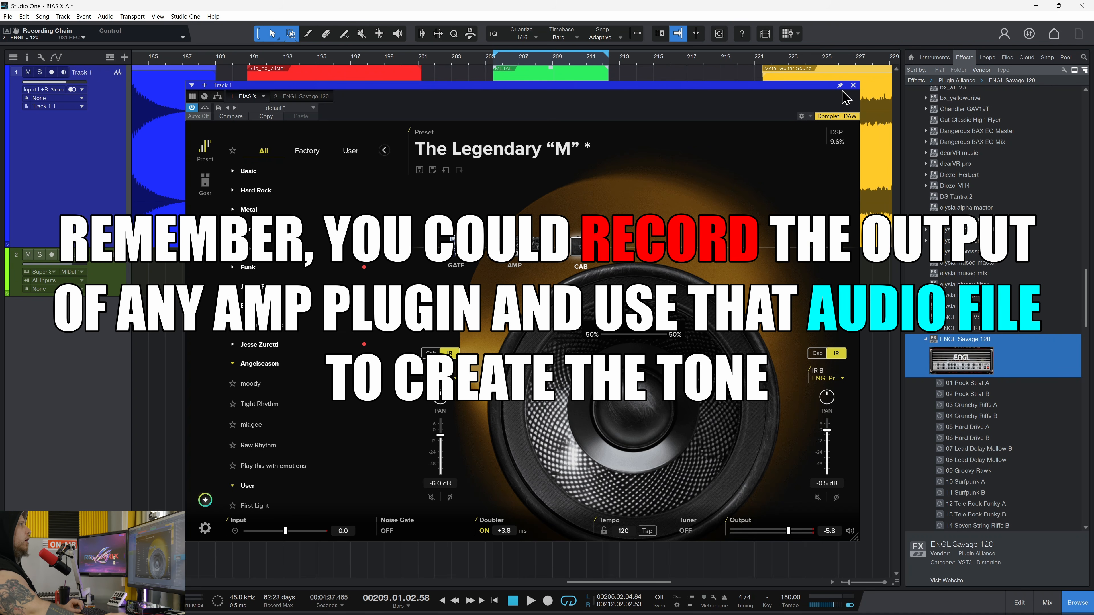
Look over the arrangement's clips and the cab library, and return to the clips near the start of the timeline.
{"action": "left_click_drag", "start_coordinate": [779, 56], "coordinate": [780, 33]}
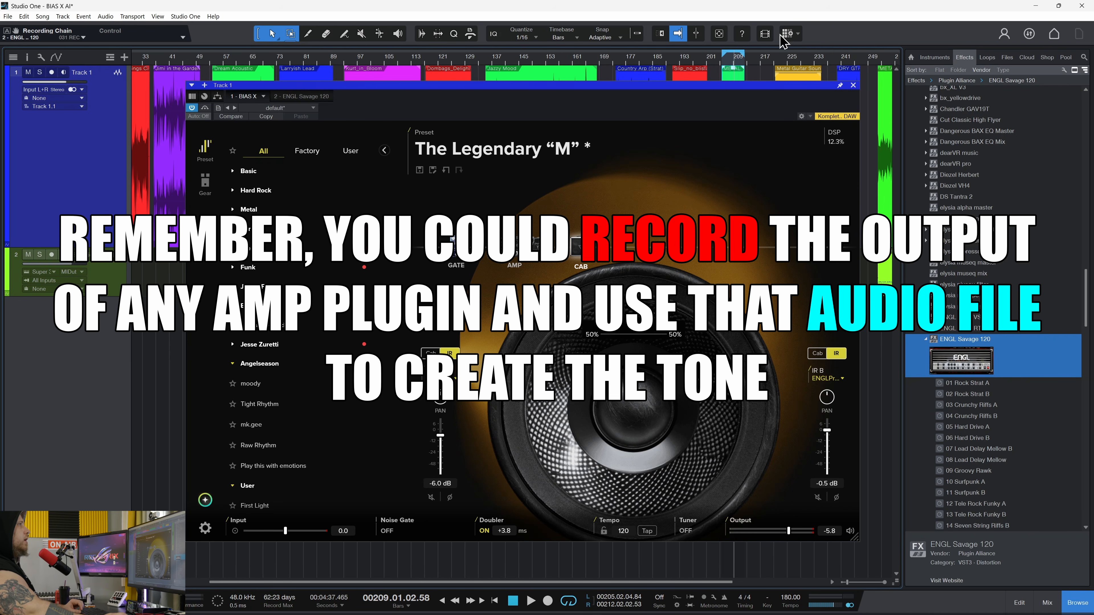
{"action": "scroll", "coordinate": [869, 154], "scroll_direction": "right", "scroll_amount": 3}
{"action": "scroll", "coordinate": [870, 153], "scroll_direction": "right", "scroll_amount": 1}
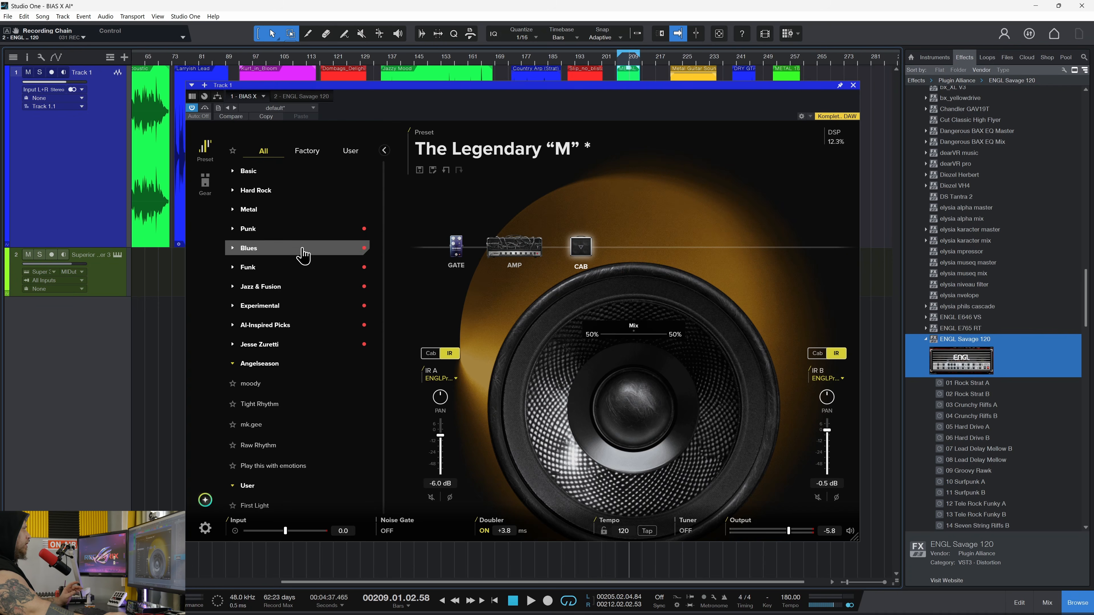
{"action": "left_click", "coordinate": [205, 182]}
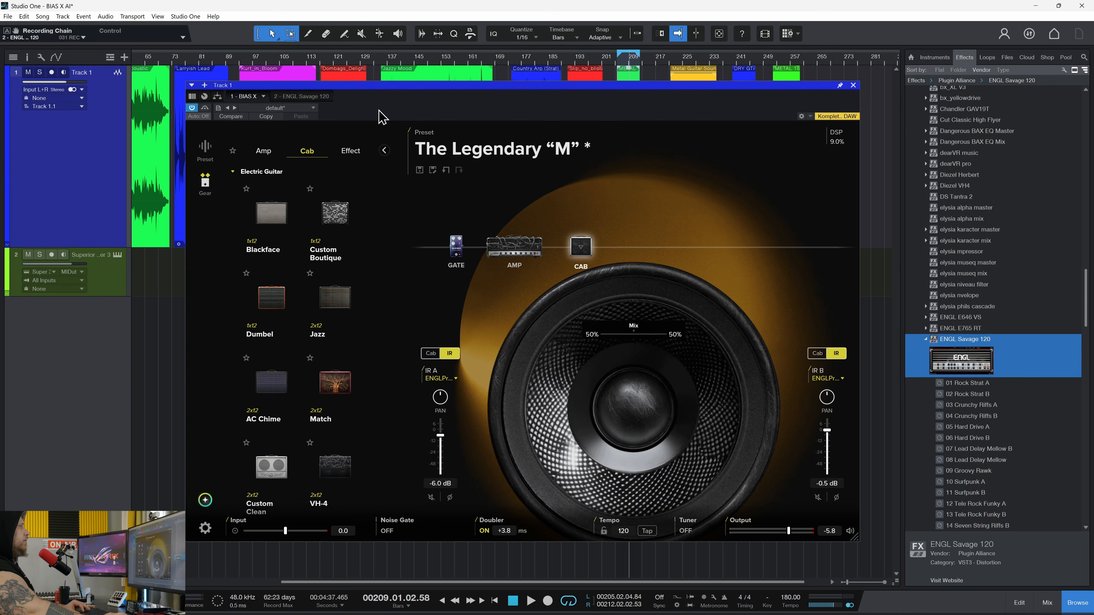
{"action": "scroll", "coordinate": [163, 84], "scroll_direction": "left", "scroll_amount": 4}
{"action": "scroll", "coordinate": [162, 84], "scroll_direction": "left", "scroll_amount": 1}
{"action": "left_click_drag", "start_coordinate": [218, 58], "coordinate": [222, 72]}
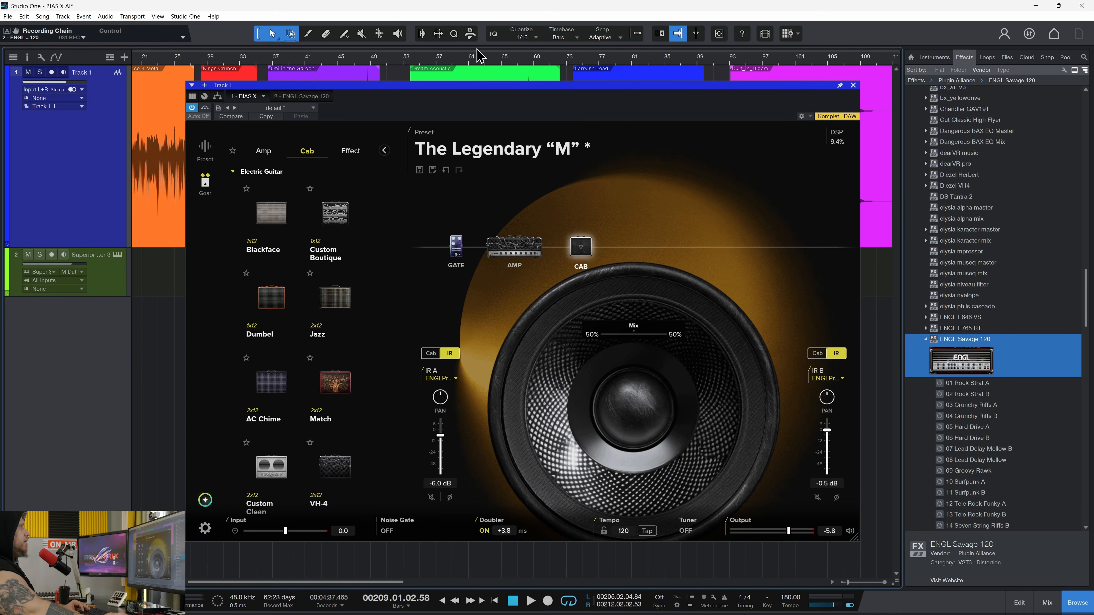
Ask the AI tone assistant for "guitar sound from 1756" and load the suggested 1756 Antique Lute Tone.
{"action": "left_click", "coordinate": [205, 500]}
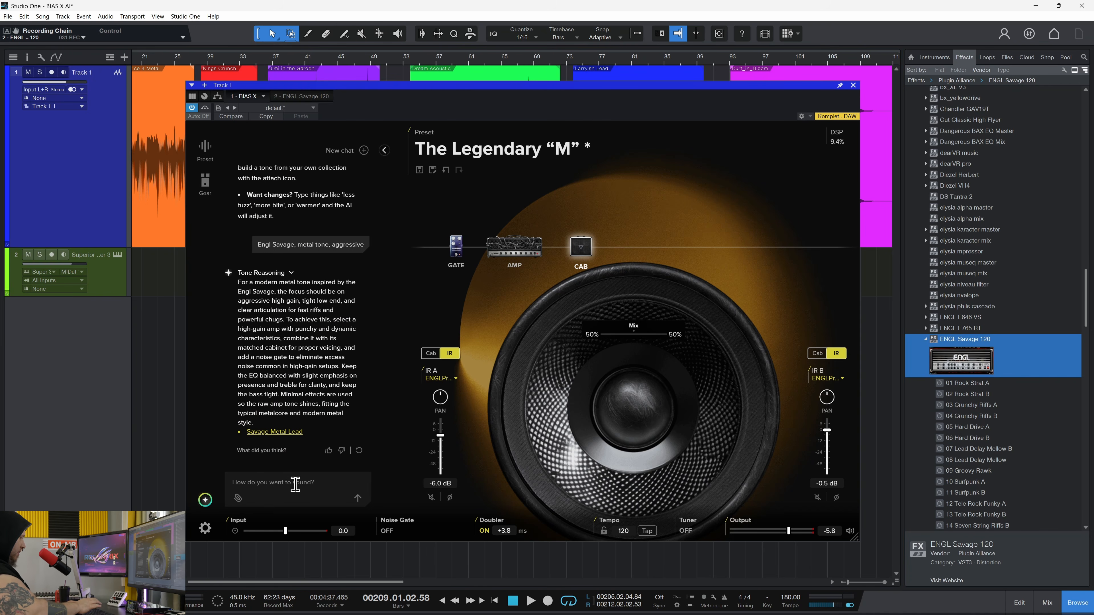
{"action": "type", "text": "guitar sound from 1756"}
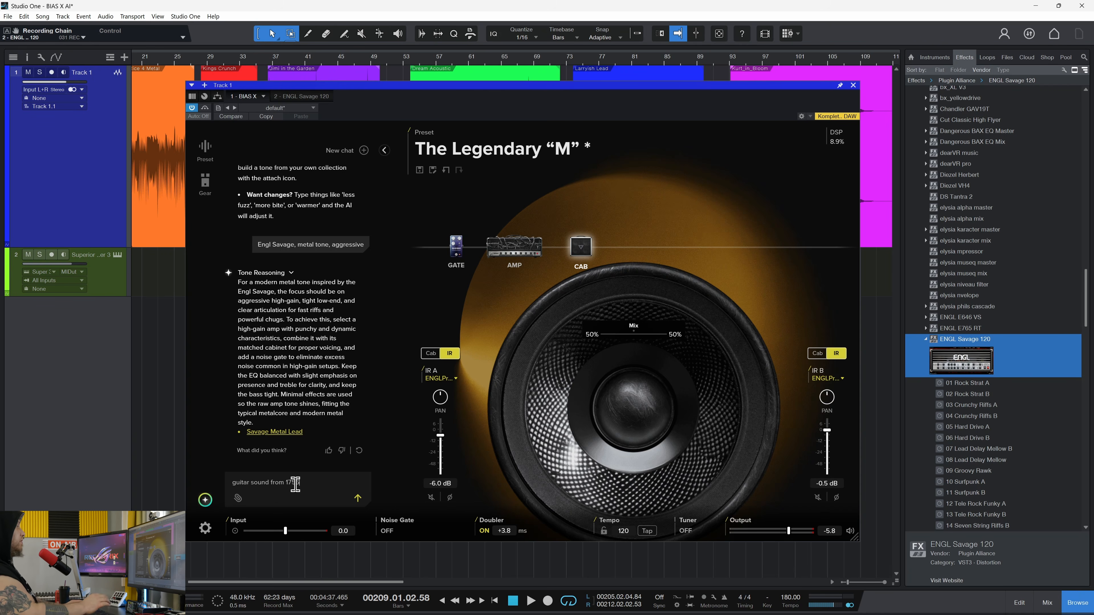
{"action": "left_click", "coordinate": [358, 499]}
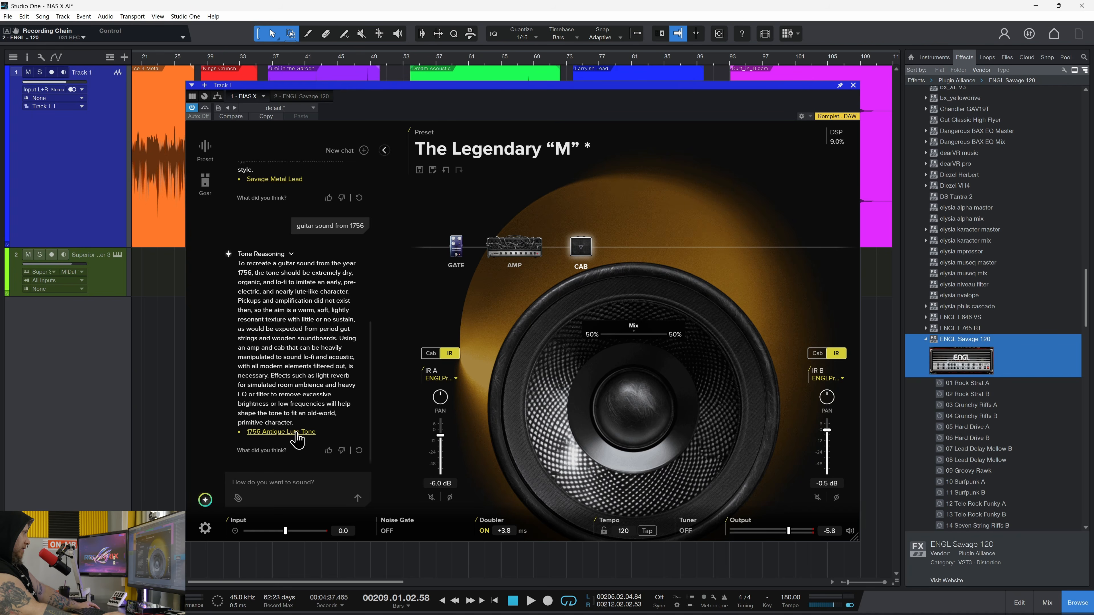
{"action": "left_click", "coordinate": [296, 432]}
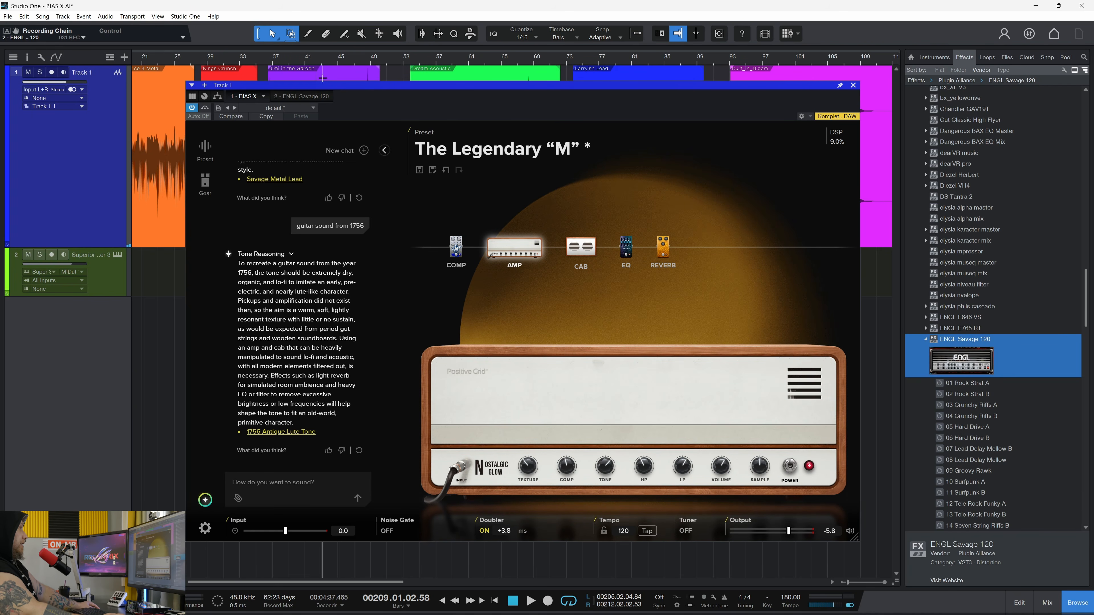
Play the Dream Acoustic, Larryish Lead and Bloom clips through the 1756 Antique Lute Tone, and stop playback.
{"action": "left_click", "coordinate": [420, 59]}
{"action": "key", "text": "space"}
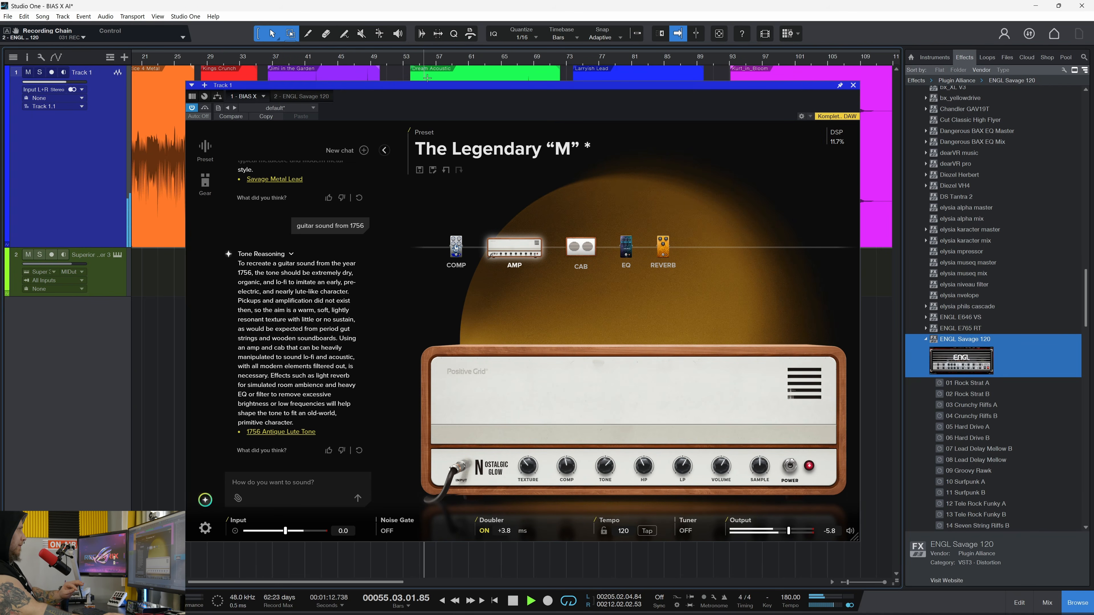
{"action": "left_click_drag", "start_coordinate": [624, 94], "coordinate": [613, 99]}
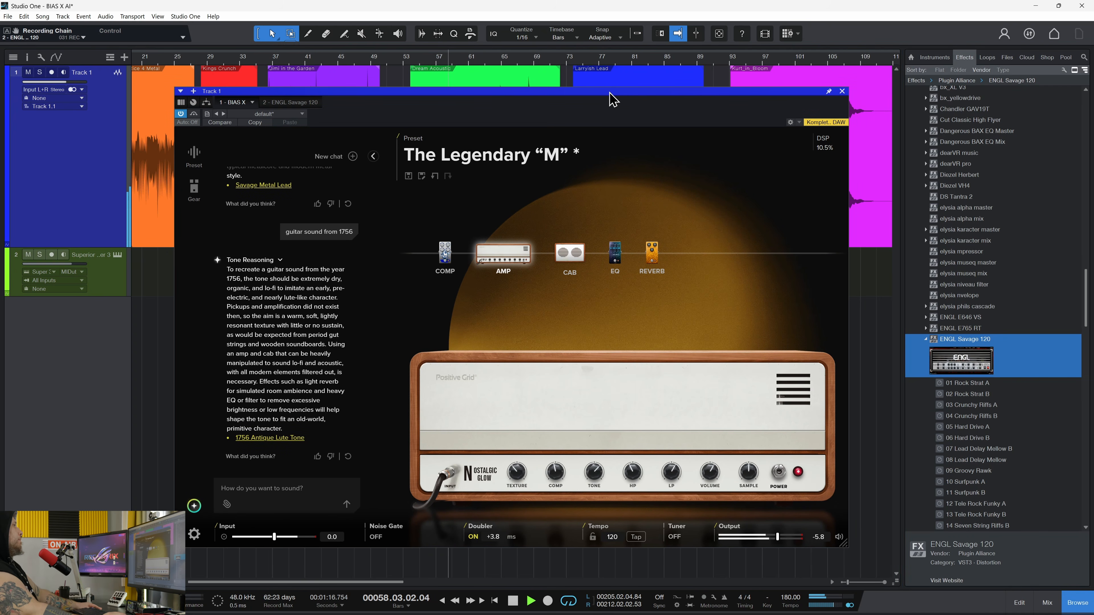
{"action": "left_click_drag", "start_coordinate": [618, 103], "coordinate": [589, 106]}
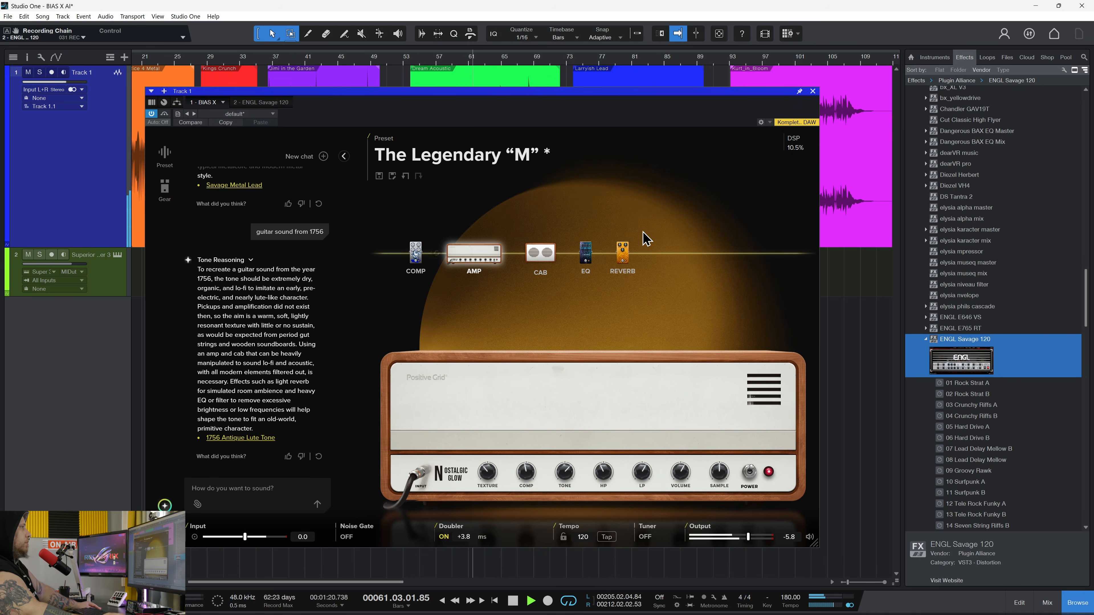
{"action": "left_click_drag", "start_coordinate": [657, 100], "coordinate": [671, 114]}
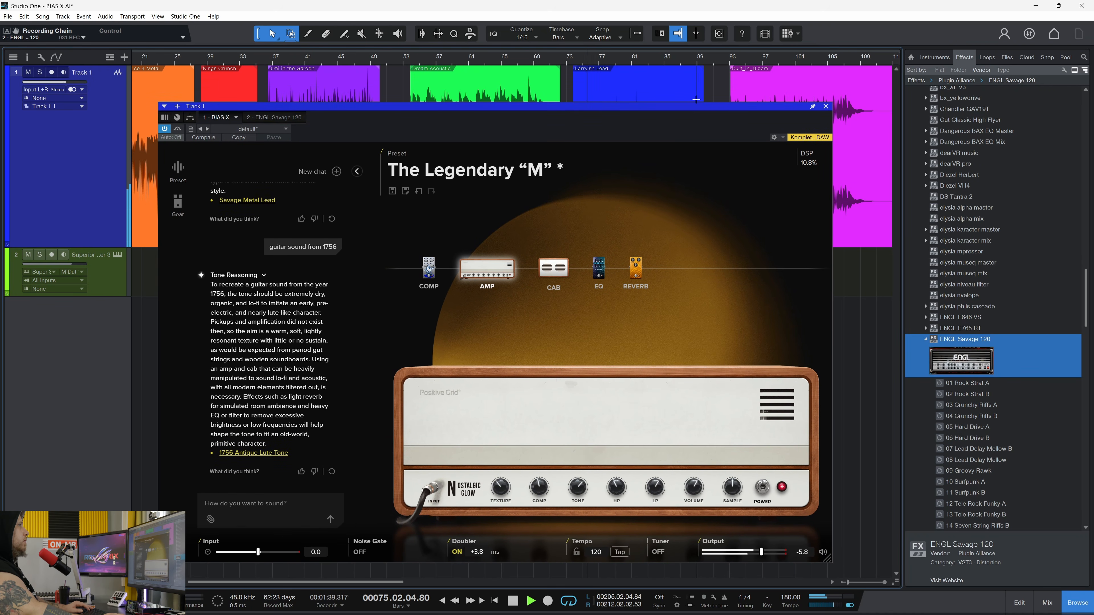
{"action": "left_click", "coordinate": [744, 56]}
{"action": "key", "text": "space"}
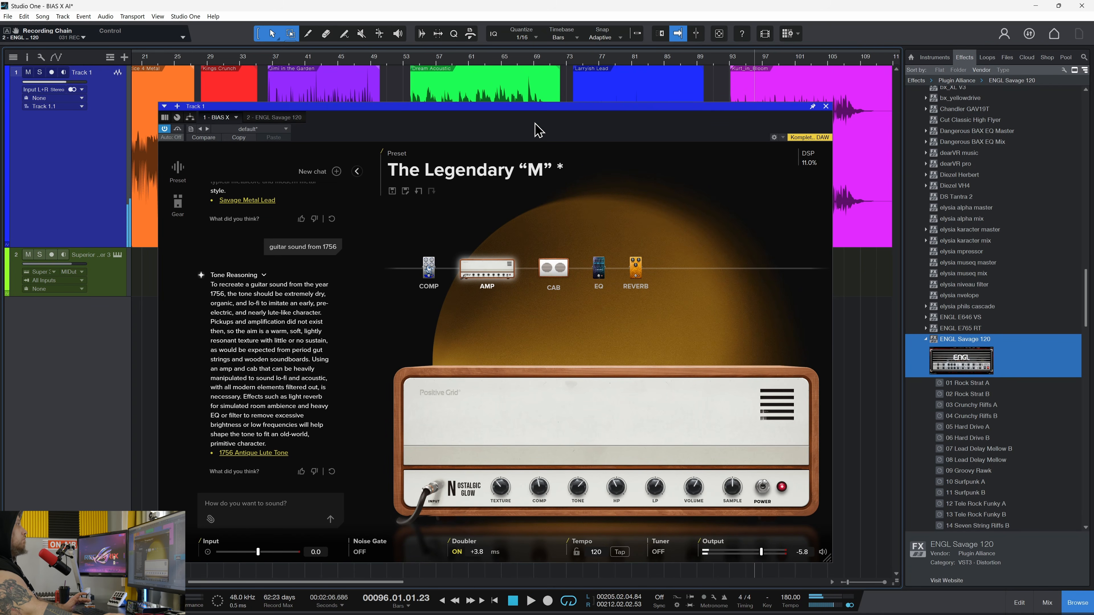
{"action": "left_click_drag", "start_coordinate": [548, 111], "coordinate": [585, 91]}
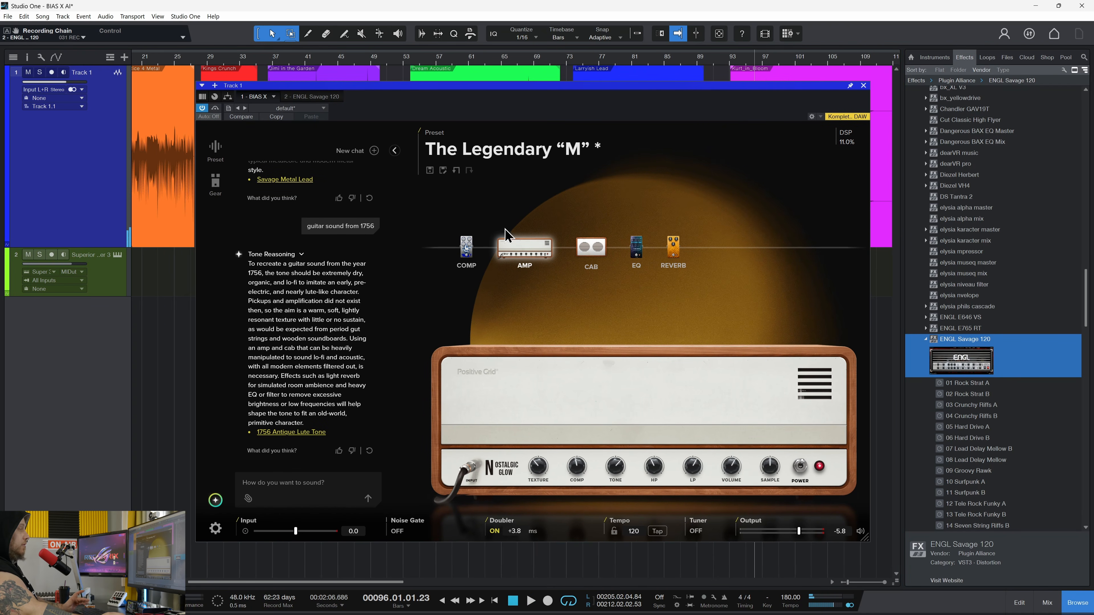
Ask the AI tone assistant for "jumping on a spider and eating an ice cream cone" and load the suggested Spider Jump Sundae tone.
{"action": "left_click", "coordinate": [268, 485]}
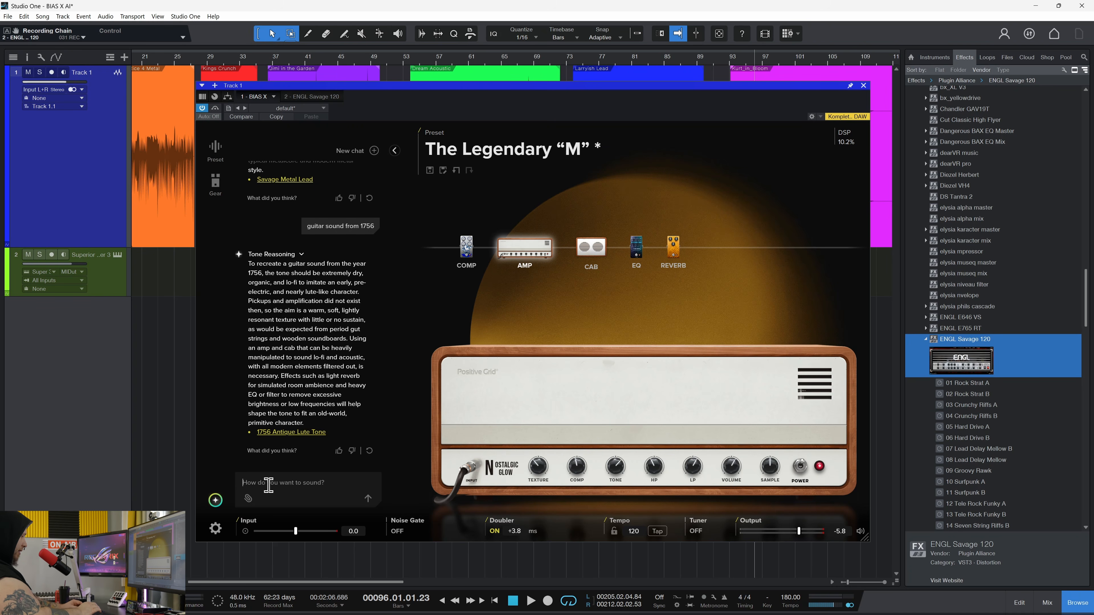
{"action": "type", "text": "jumping on a spider and eating an ice cream cone"}
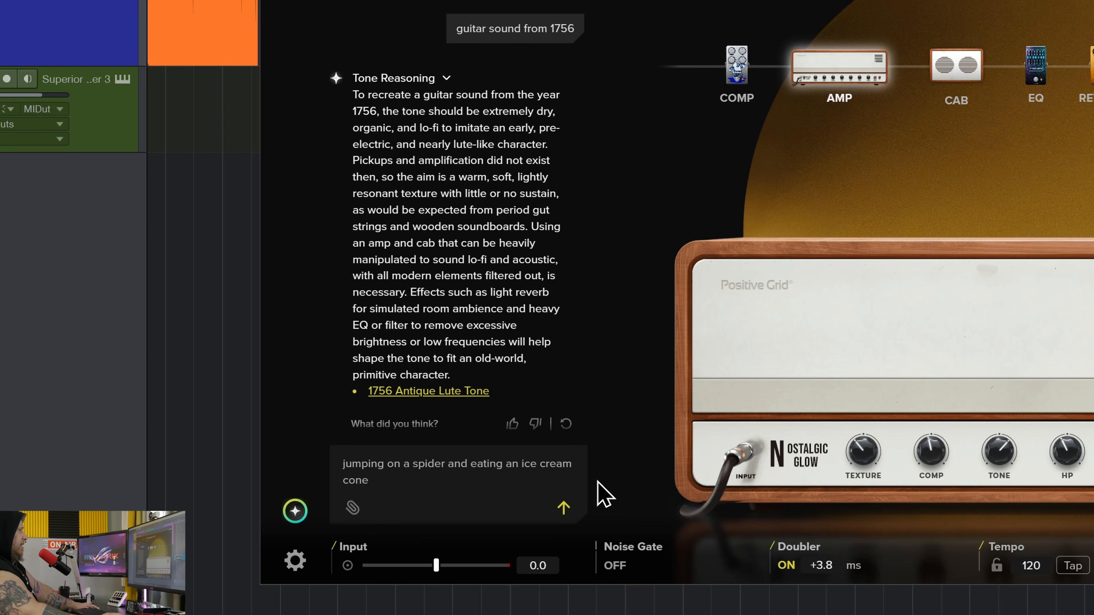
{"action": "left_click", "coordinate": [563, 508]}
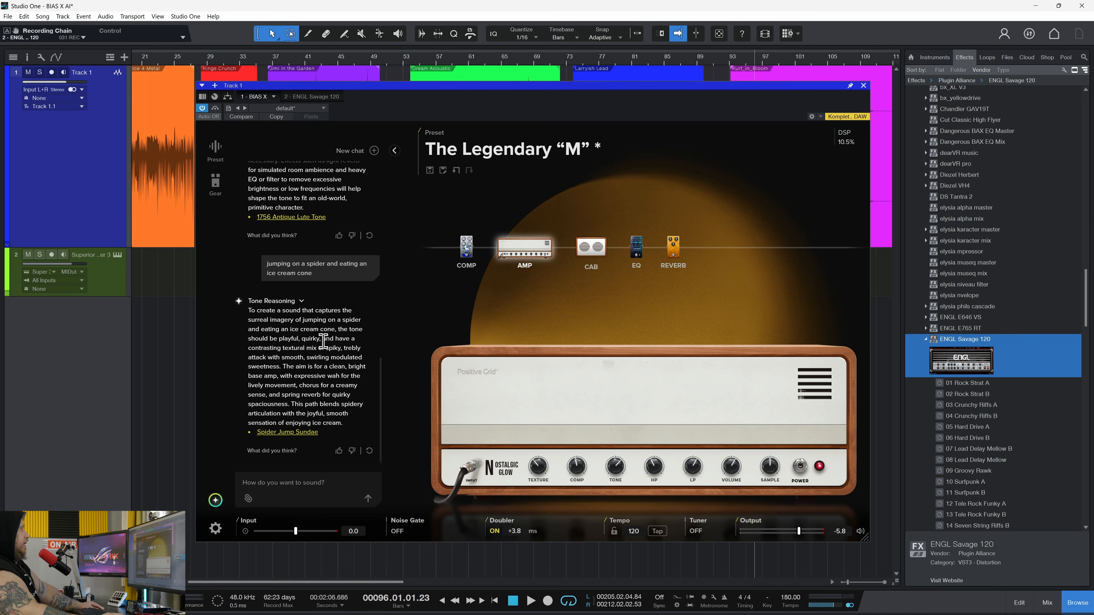
{"action": "left_click", "coordinate": [297, 432]}
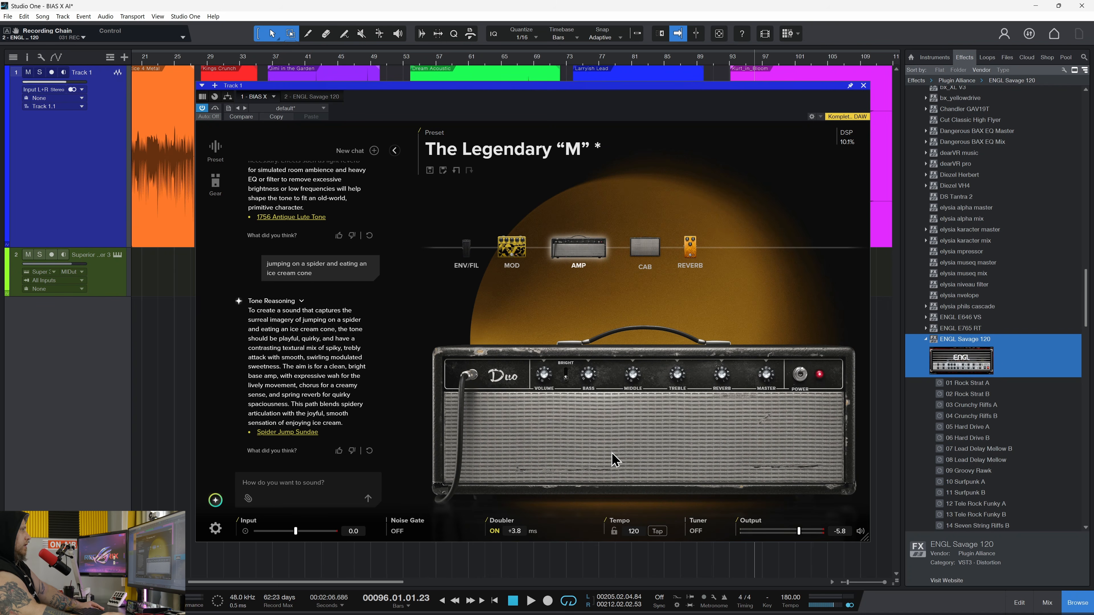
Play the Dream Acoustic clip through the Spider Jump Sundae tone.
{"action": "left_click", "coordinate": [279, 57]}
{"action": "key", "text": "space"}
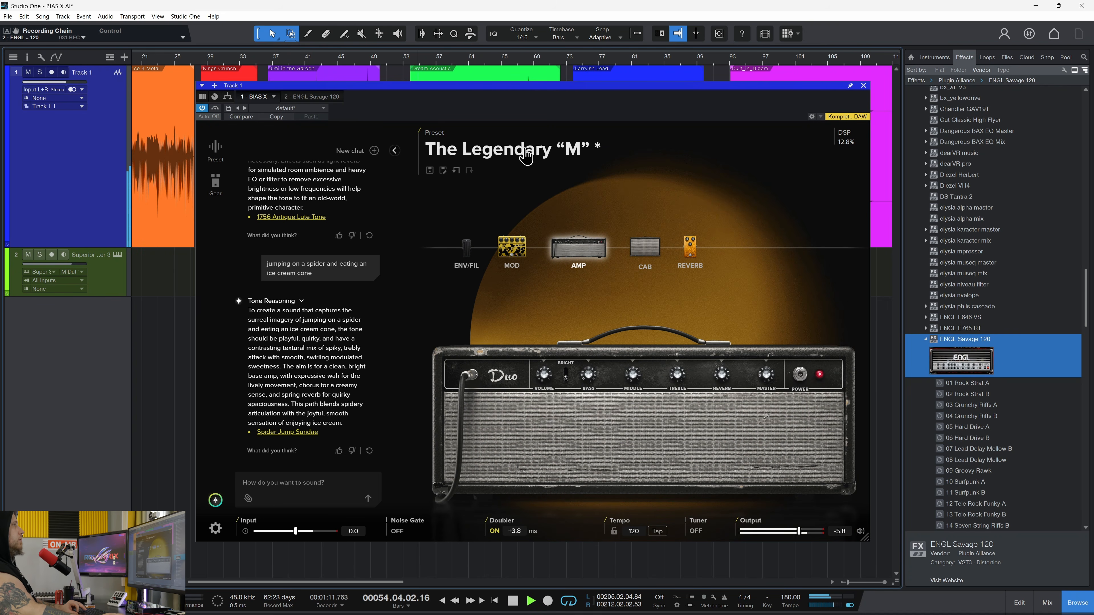
{"action": "left_click_drag", "start_coordinate": [576, 89], "coordinate": [584, 86]}
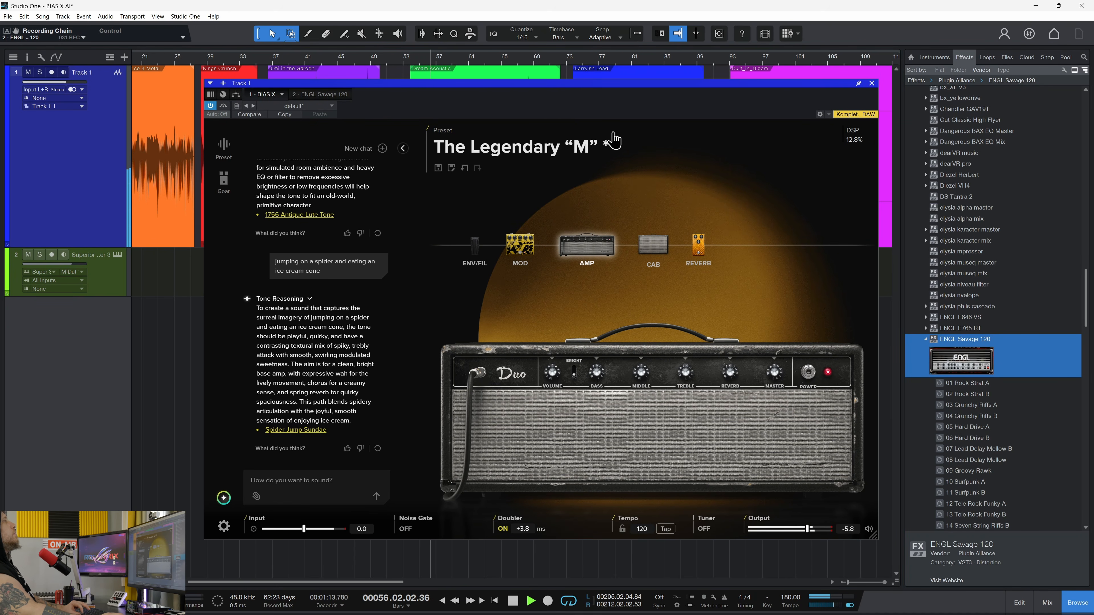
{"action": "left_click_drag", "start_coordinate": [616, 59], "coordinate": [616, 47]}
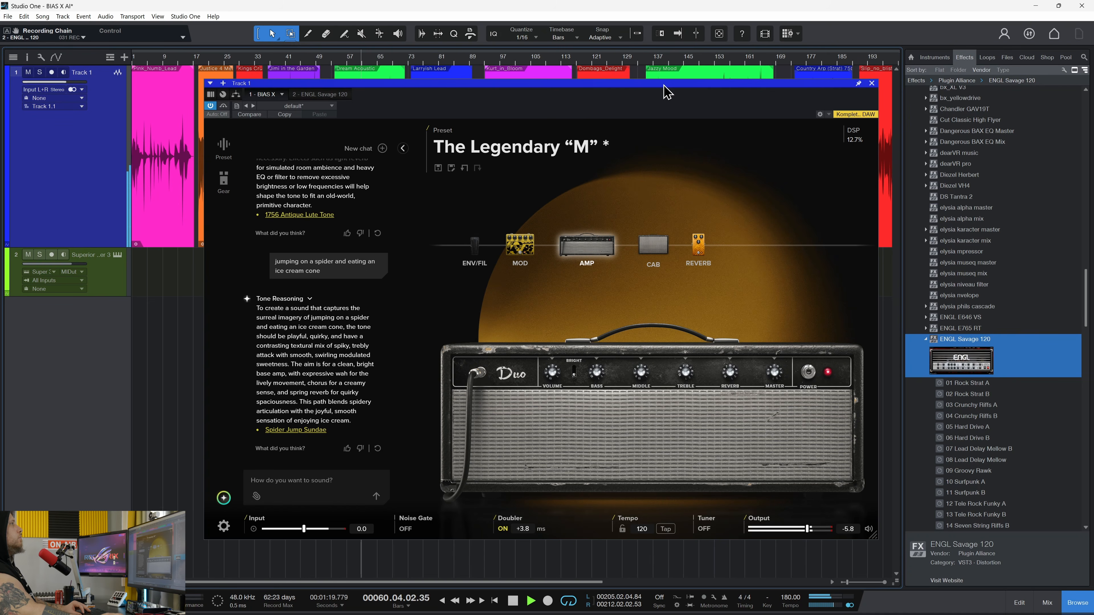
Play the Jazzy Mood clip through the same tone, turn the Doubler off during playback, and stop.
{"action": "left_click", "coordinate": [649, 60]}
{"action": "key", "text": "f"}
{"action": "mouse_move", "coordinate": [680, 83]}
{"action": "left_mouse_down"}
{"action": "mouse_move", "coordinate": [676, 135]}
{"action": "mouse_move", "coordinate": [679, 70]}
{"action": "left_mouse_up"}
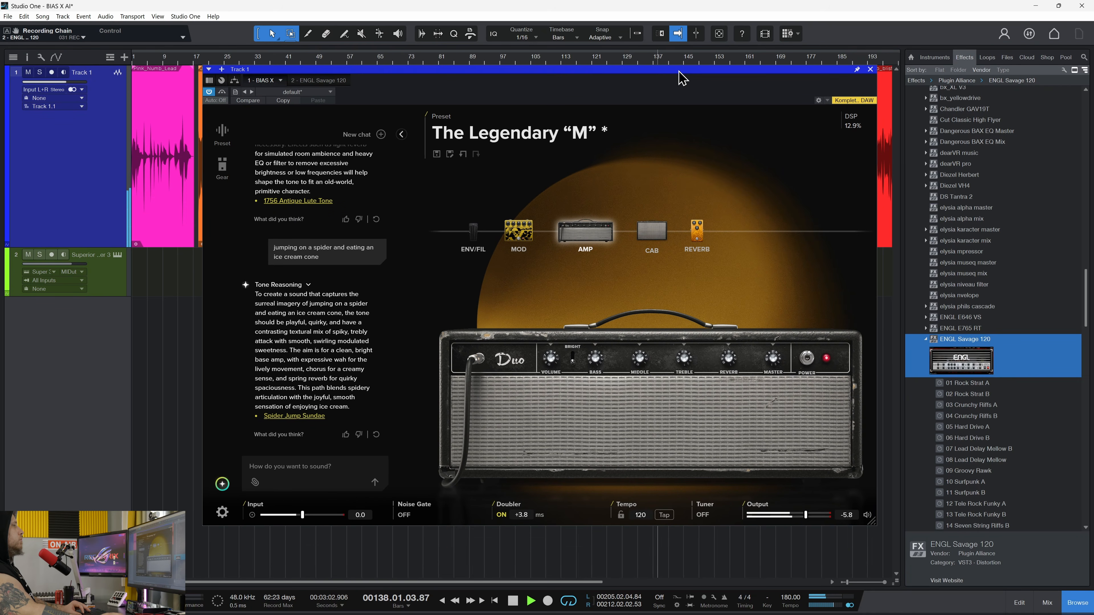
{"action": "left_click", "coordinate": [501, 515]}
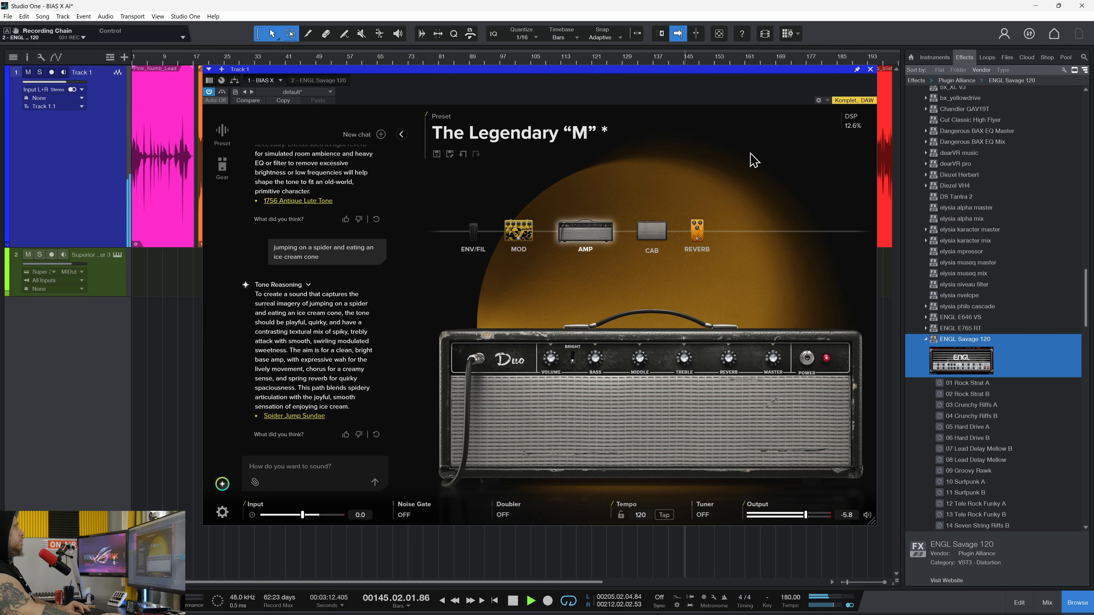
{"action": "key", "text": "space"}
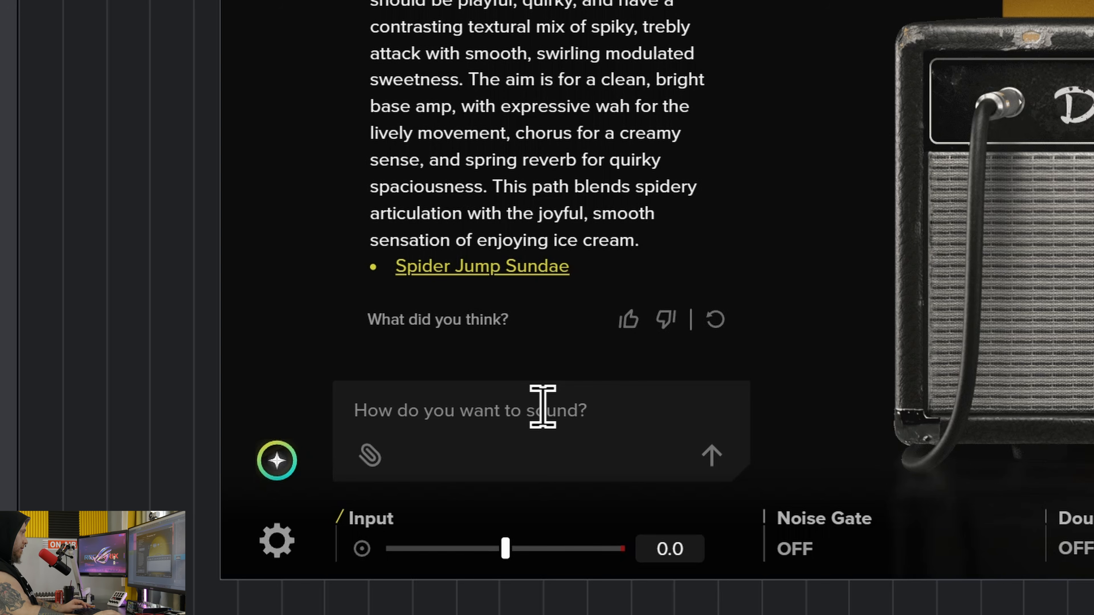
Ask the AI tone assistant for "farts" and load the suggested Flatulence FX tone.
{"action": "left_click", "coordinate": [316, 465]}
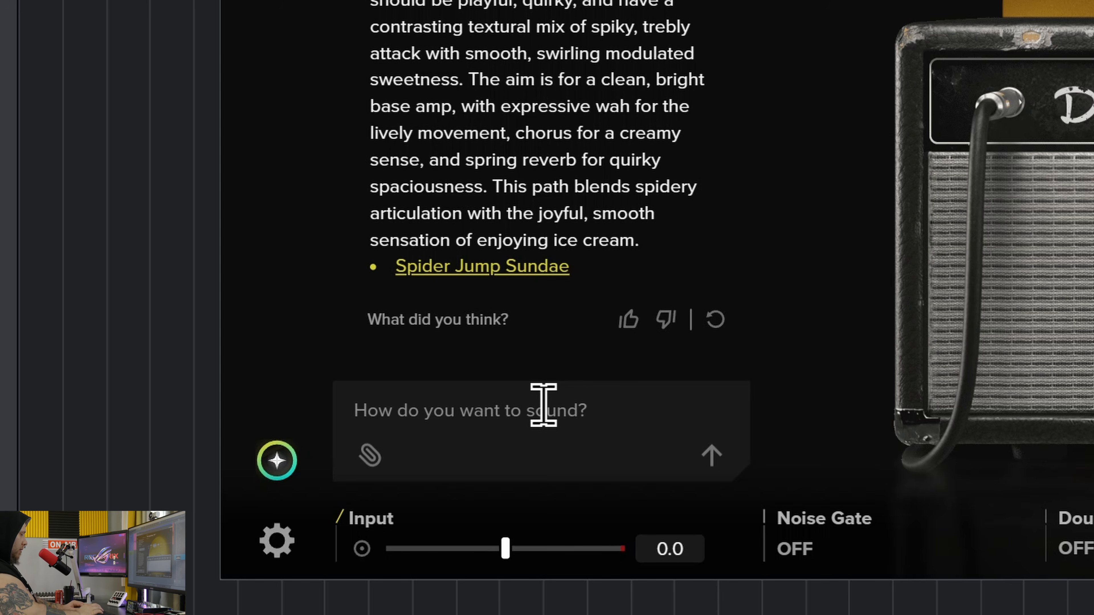
{"action": "type", "text": "farts"}
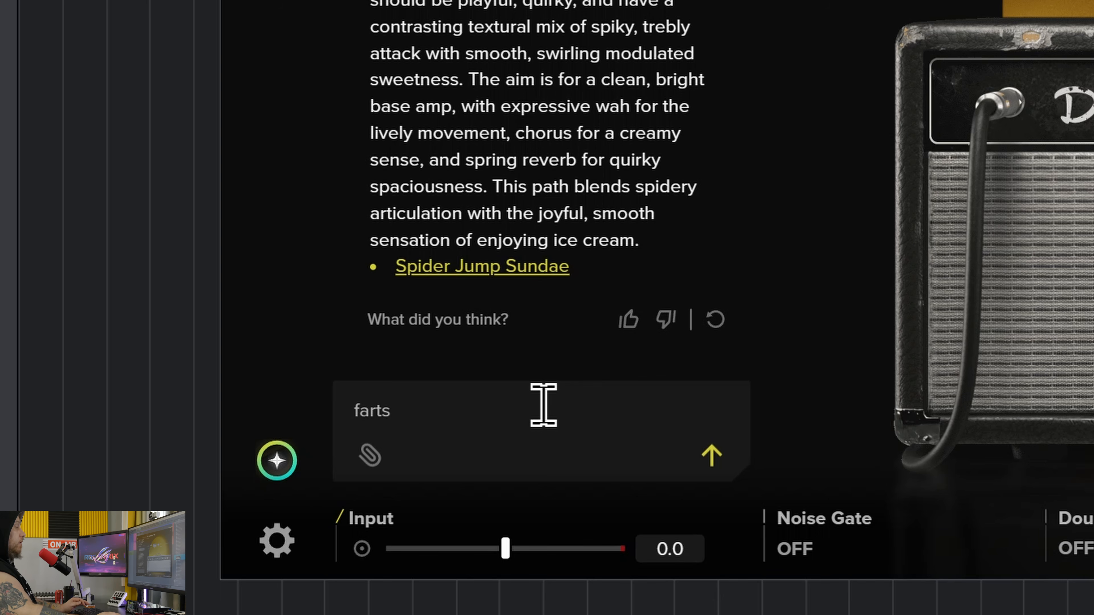
{"action": "left_click", "coordinate": [710, 458]}
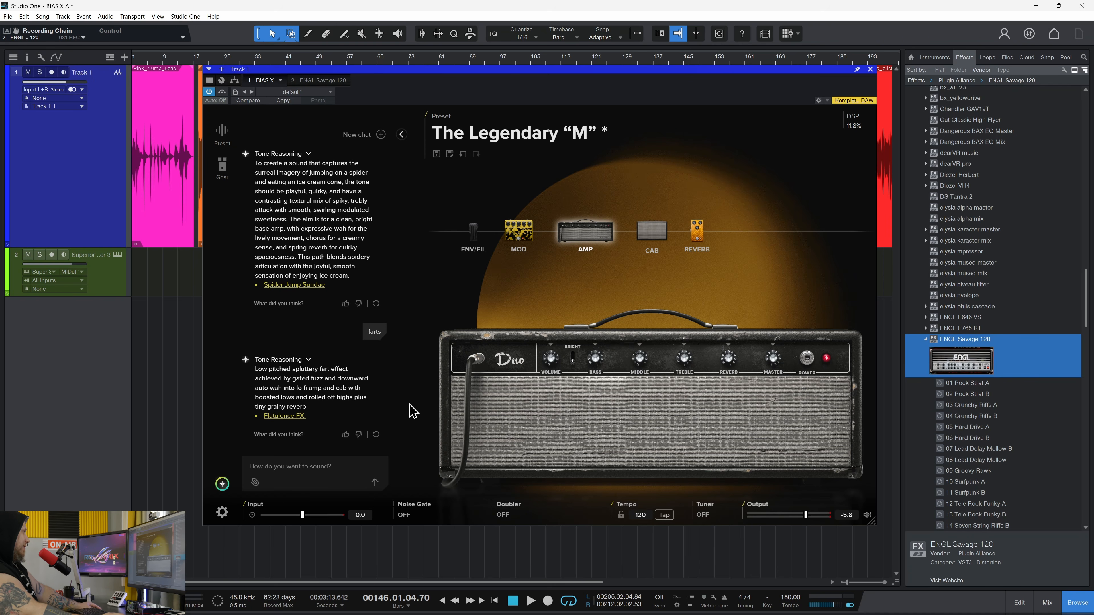
{"action": "left_click", "coordinate": [285, 416]}
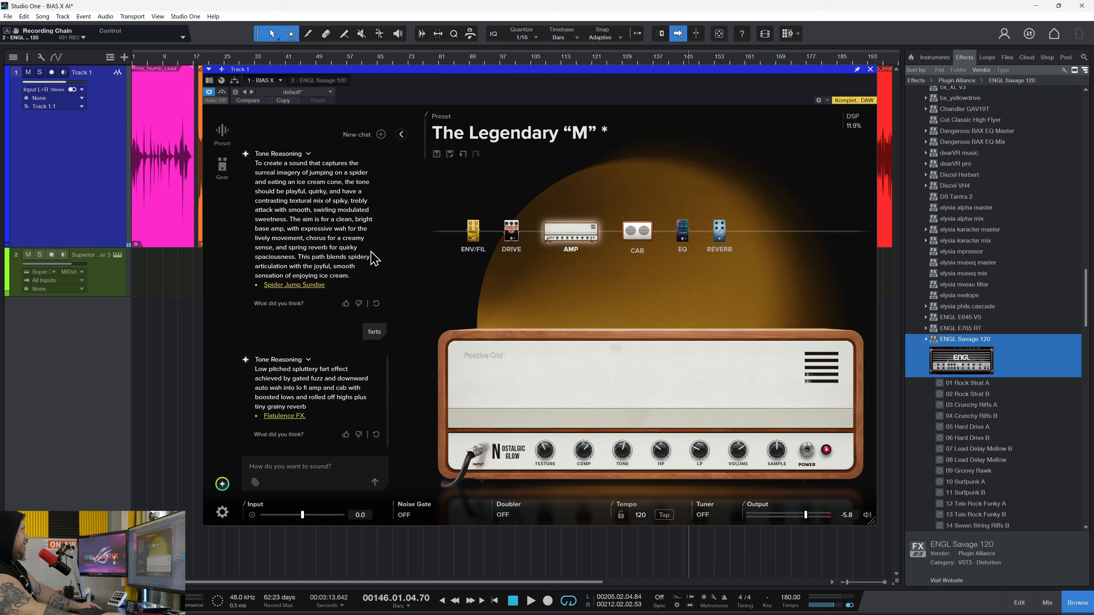
Audition the Flatulence FX tone on the Dream Acoustic, purple Garden and Dombags_Delight clips, keeping the plugin window clear of the timeline.
{"action": "left_click_drag", "start_coordinate": [257, 72], "coordinate": [260, 125]}
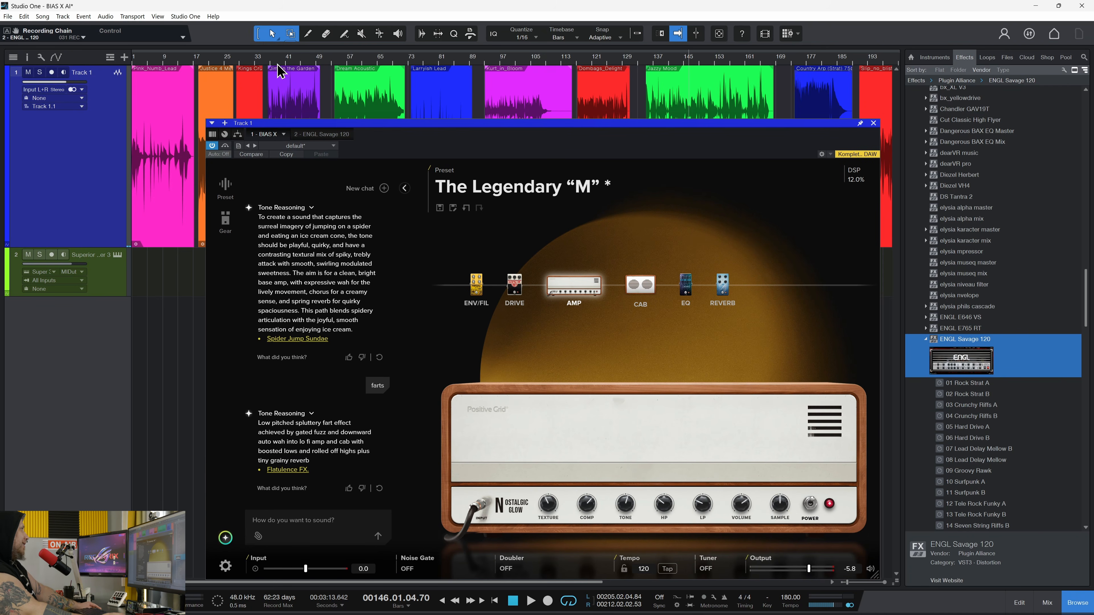
{"action": "left_click", "coordinate": [341, 60]}
{"action": "key", "text": "space"}
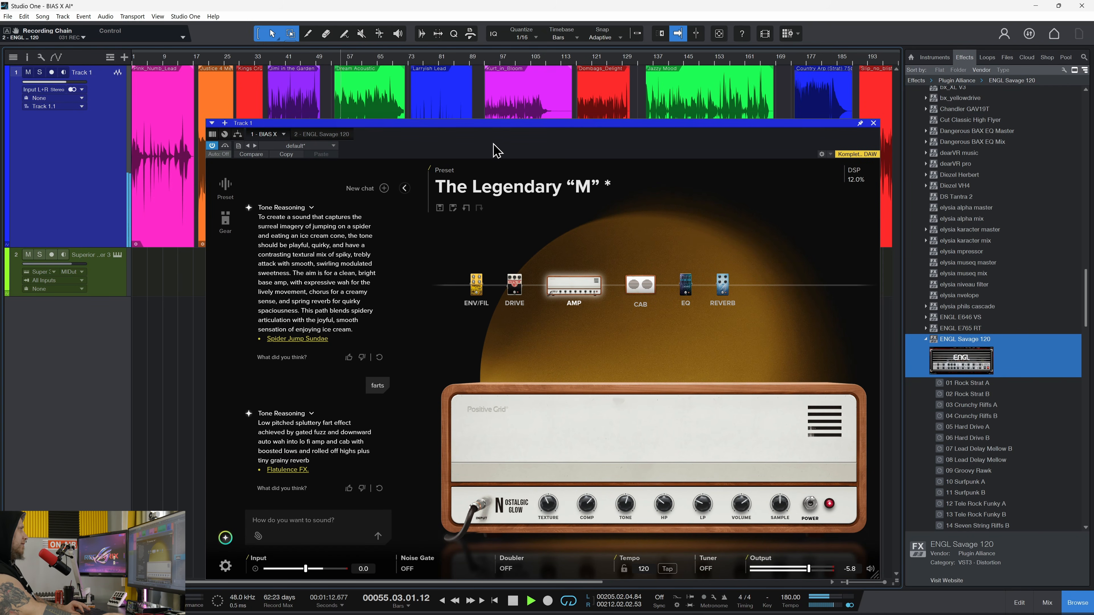
{"action": "left_click_drag", "start_coordinate": [511, 131], "coordinate": [562, 110]}
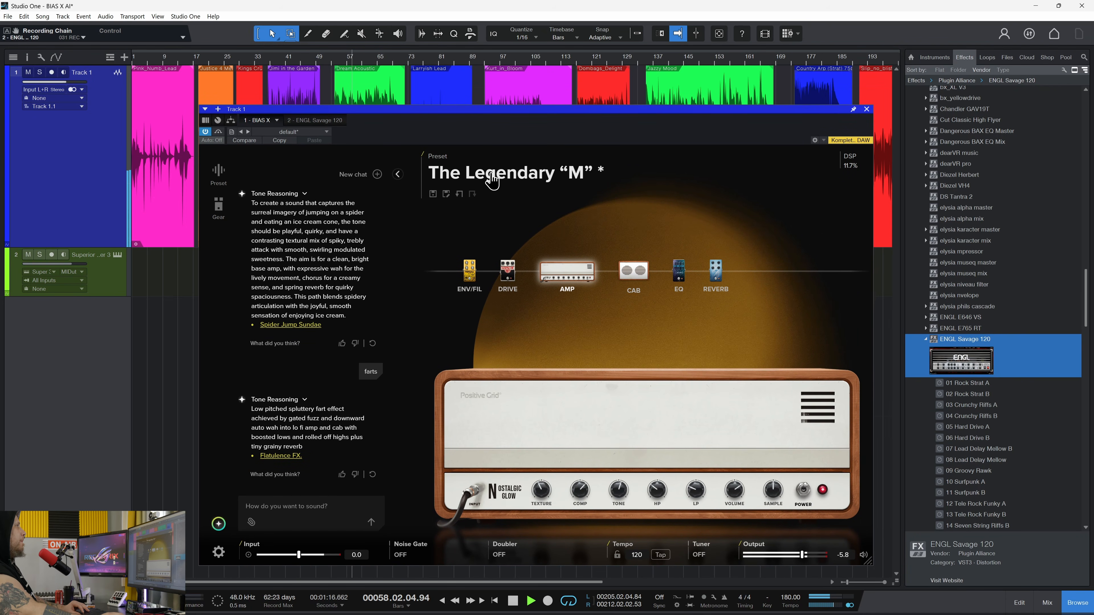
{"action": "key", "text": "space"}
{"action": "left_click", "coordinate": [281, 61]}
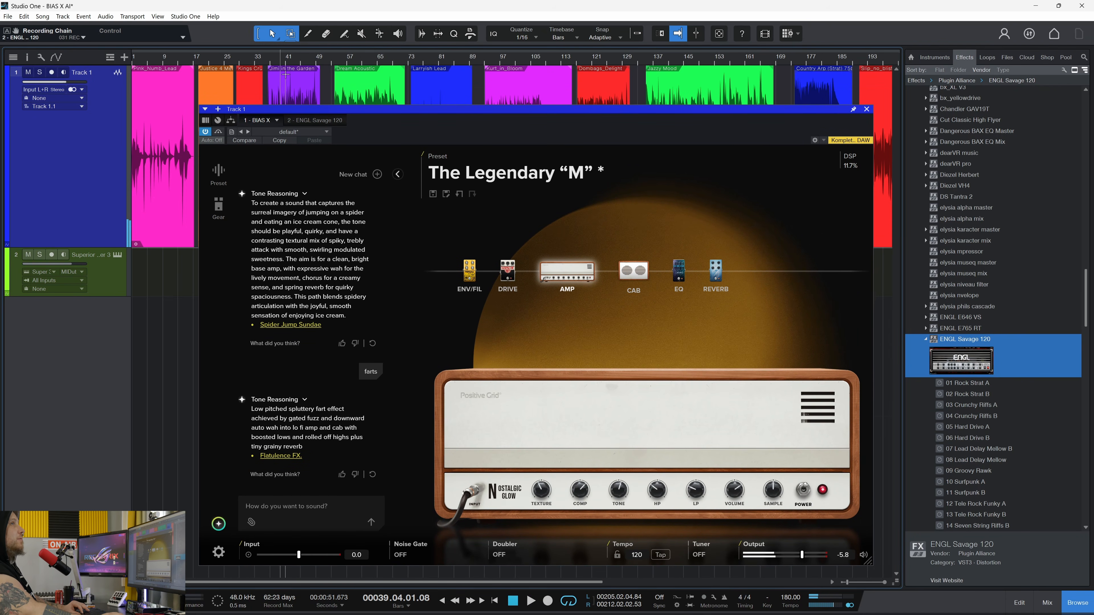
{"action": "key", "text": "space"}
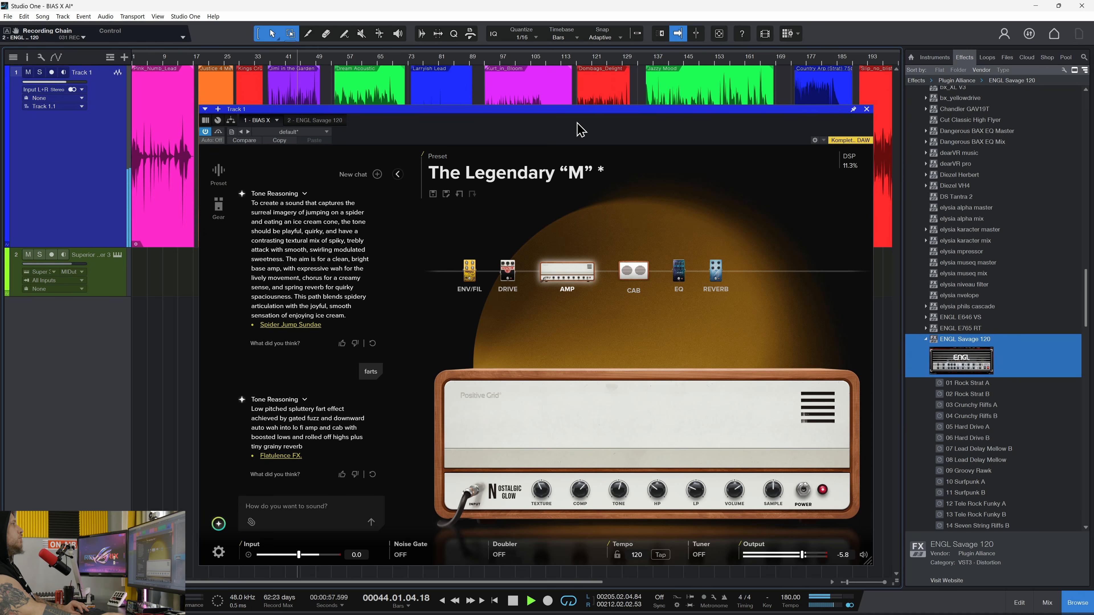
{"action": "left_click", "coordinate": [579, 56]}
{"action": "left_click_drag", "start_coordinate": [616, 127], "coordinate": [623, 117]}
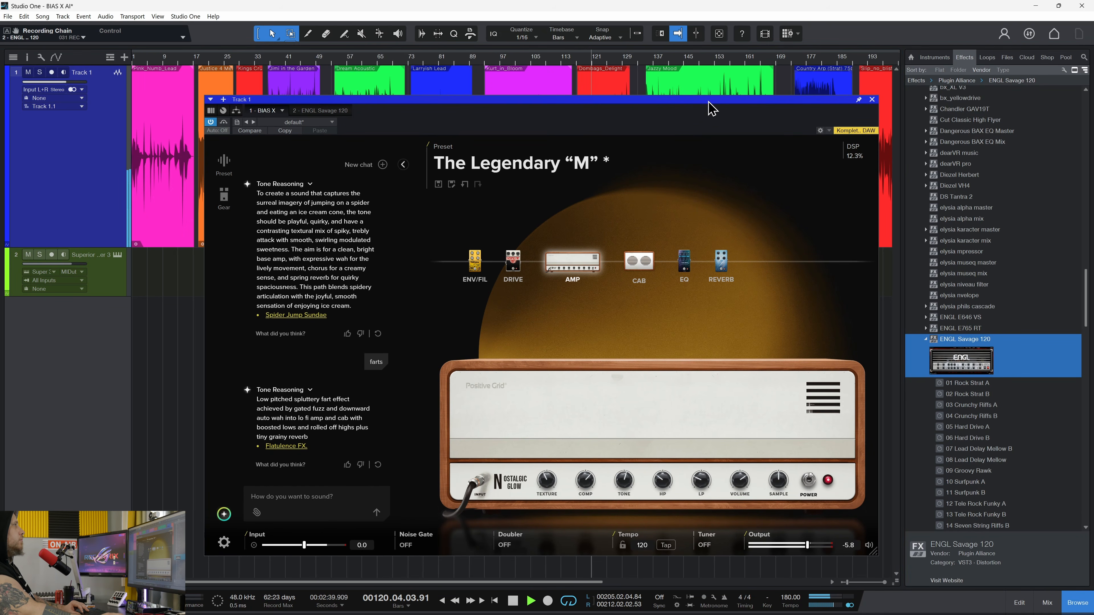
{"action": "left_click_drag", "start_coordinate": [709, 103], "coordinate": [721, 106]}
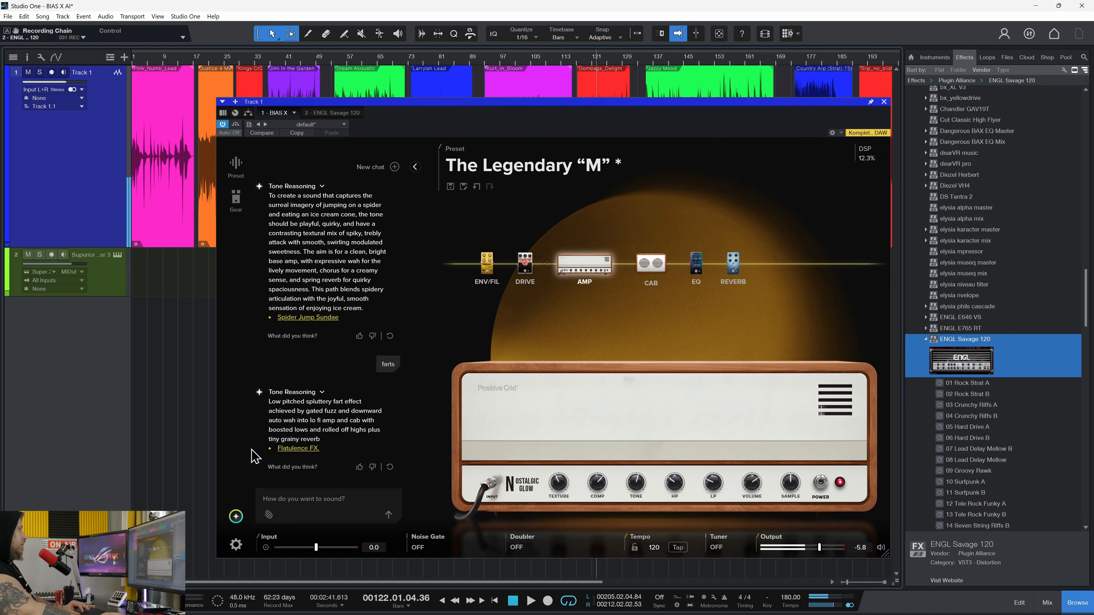
Ask the AI tone assistant for "unique lead sound, never heard before, a sunset in fall, a warm hug, with farts" and load Autumn Sunset Lead.
{"action": "left_click", "coordinate": [293, 501]}
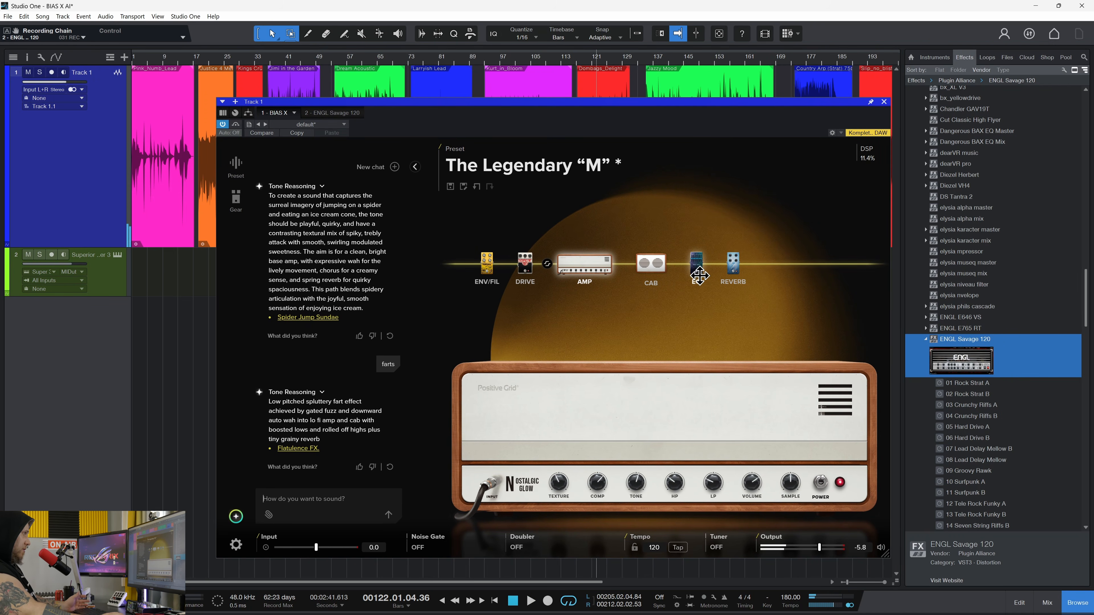
{"action": "left_click", "coordinate": [696, 264]}
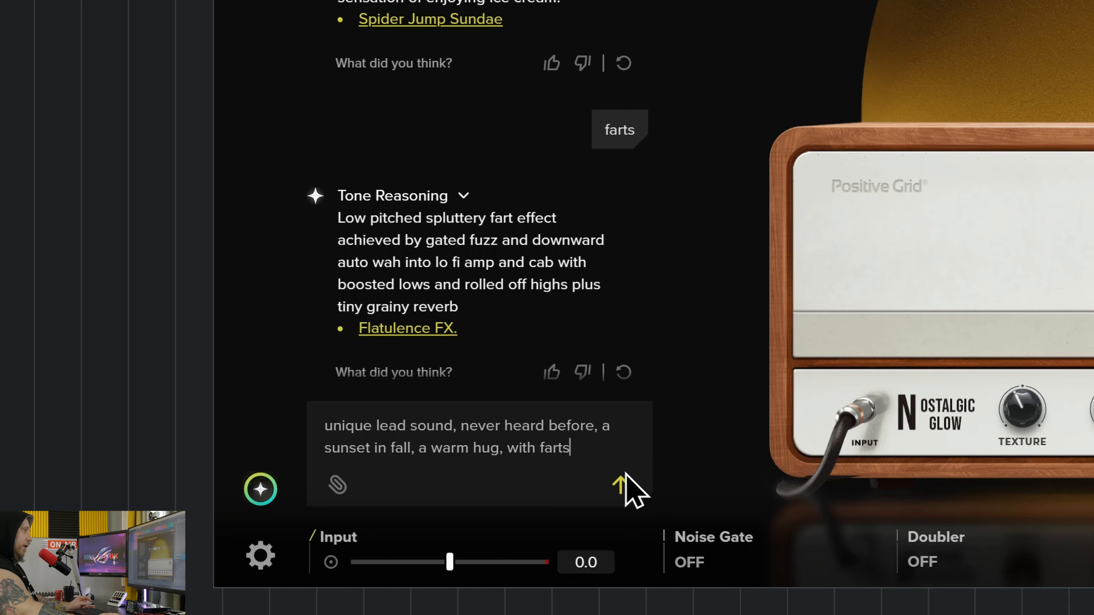
{"action": "left_click", "coordinate": [619, 486]}
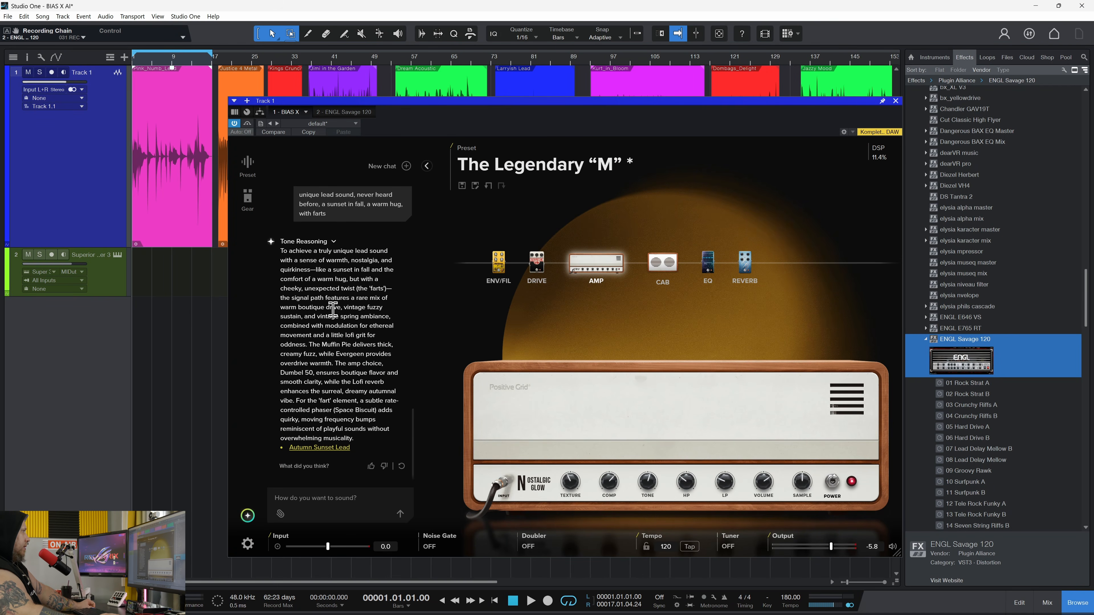
{"action": "left_click", "coordinate": [321, 448]}
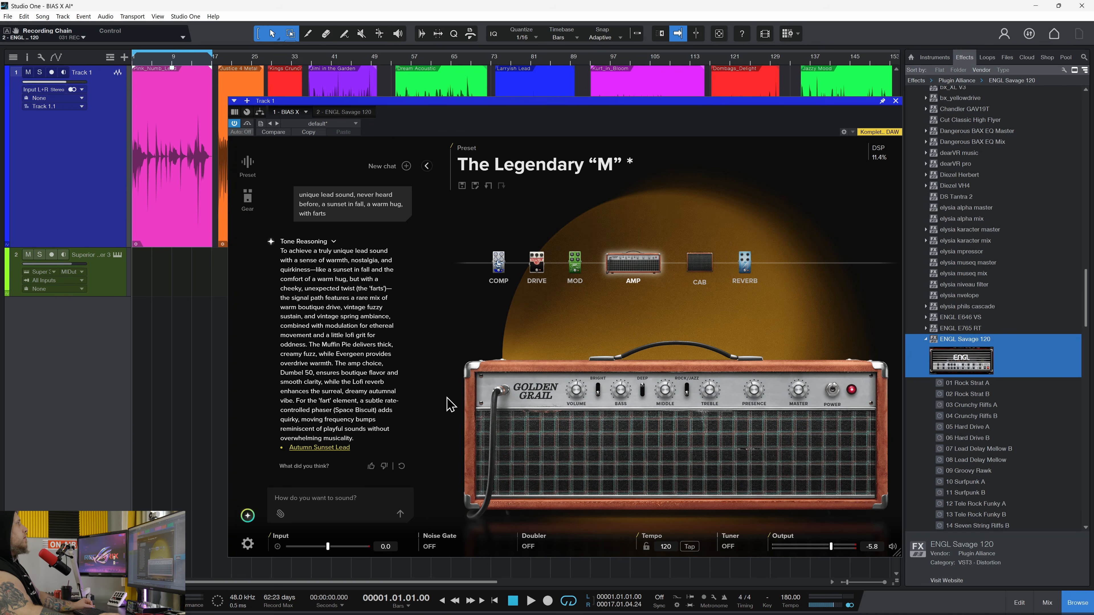
Inspect the drive, modulation, compressor, reverb, cab and amp in the Autumn Sunset Lead chain, and play the first lead clip.
{"action": "left_click", "coordinate": [537, 262]}
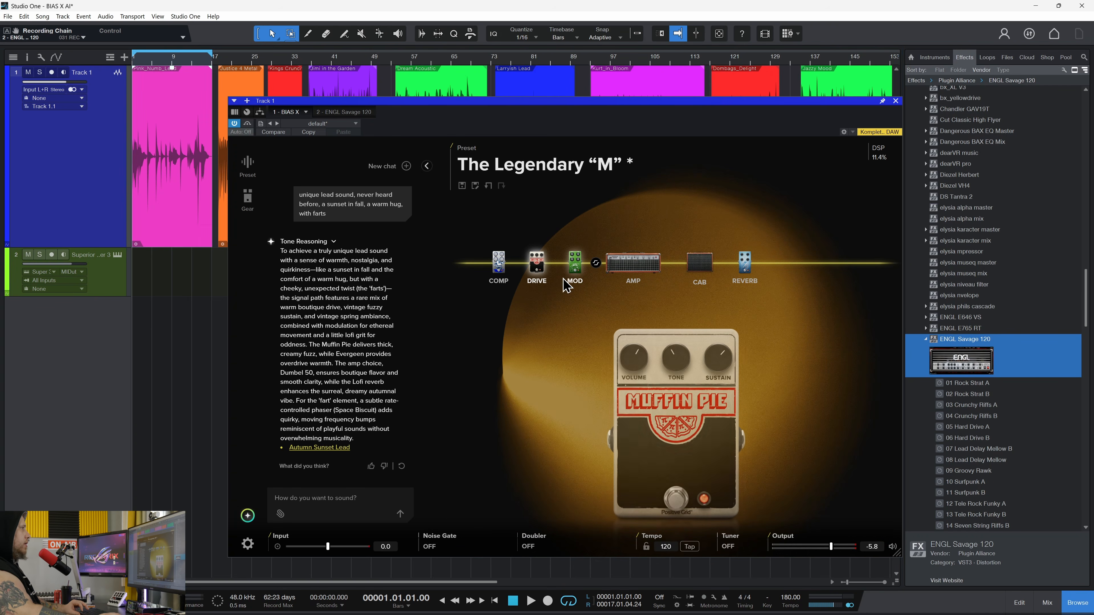
{"action": "left_click", "coordinate": [575, 263]}
{"action": "left_click", "coordinate": [498, 262]}
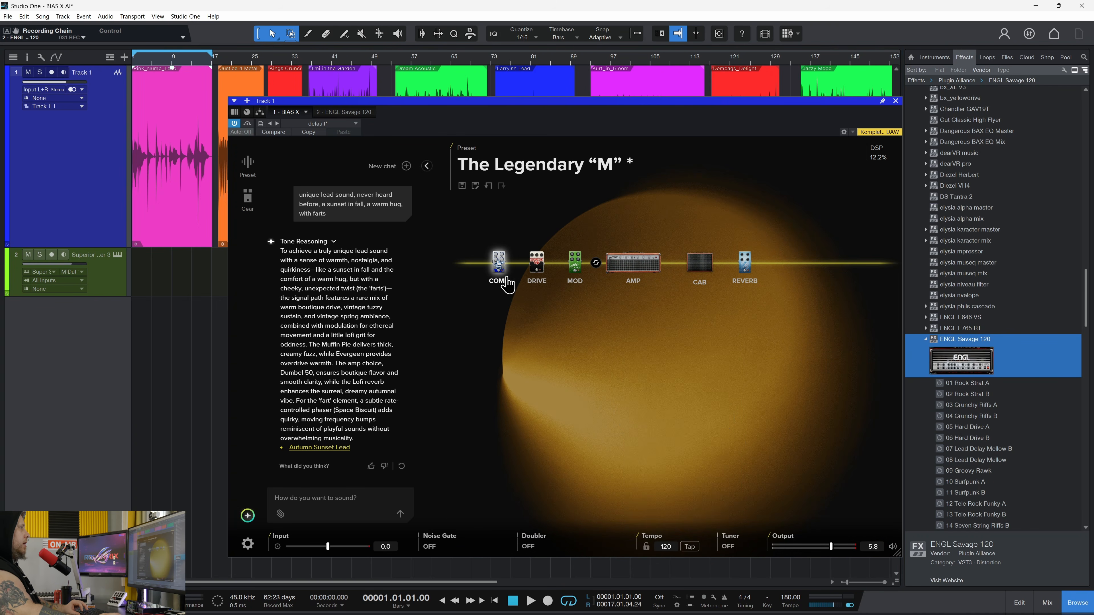
{"action": "left_click", "coordinate": [744, 262]}
{"action": "left_click", "coordinate": [715, 262]}
{"action": "left_click", "coordinate": [637, 263]}
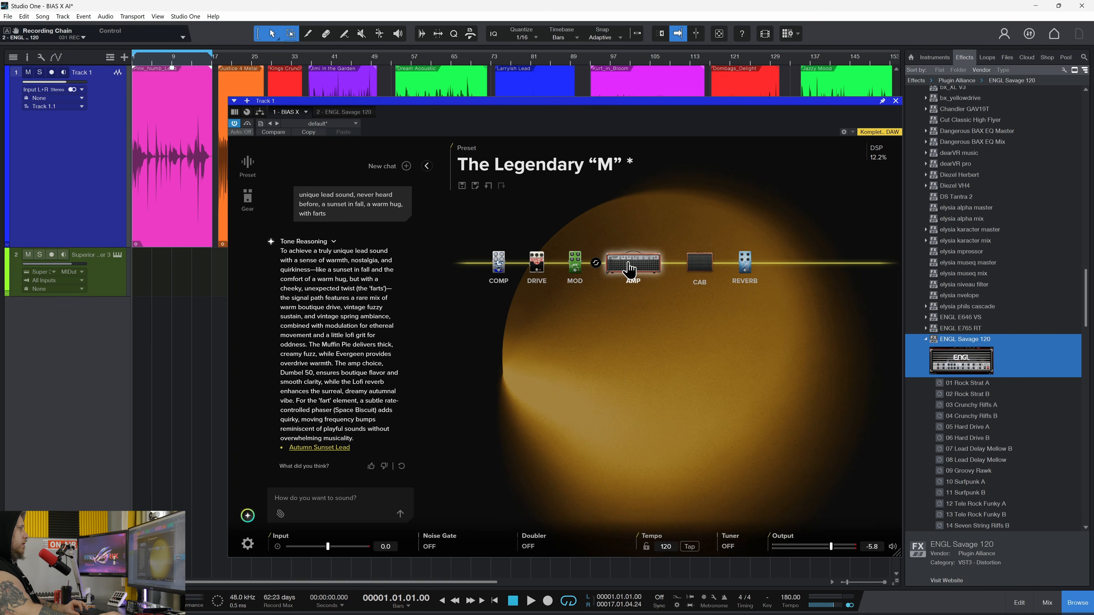
{"action": "key", "text": "space"}
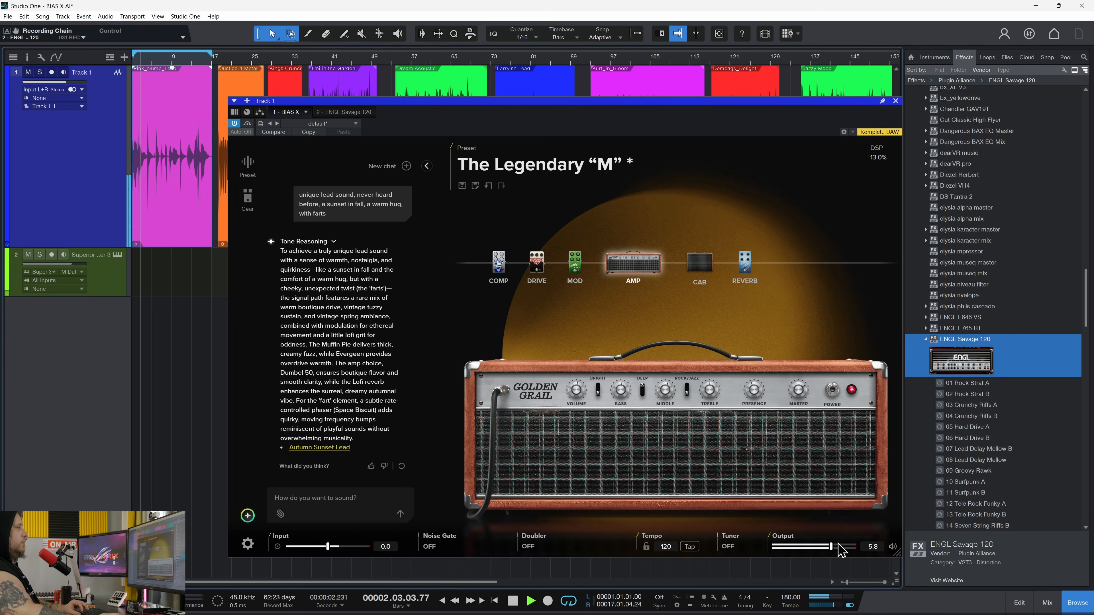
Lower the plugin output to -8.1 and check the Space Biscuit and Muffin Pie pedals while the first lead clip plays.
{"action": "left_click_drag", "start_coordinate": [830, 548], "coordinate": [825, 550]}
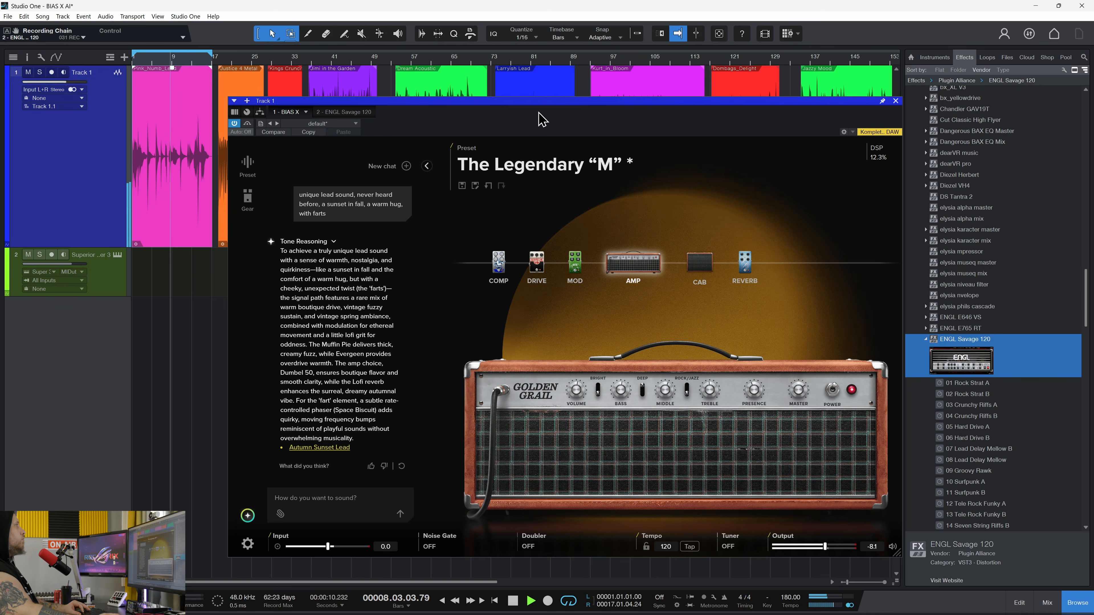
{"action": "left_click_drag", "start_coordinate": [577, 62], "coordinate": [573, 50]}
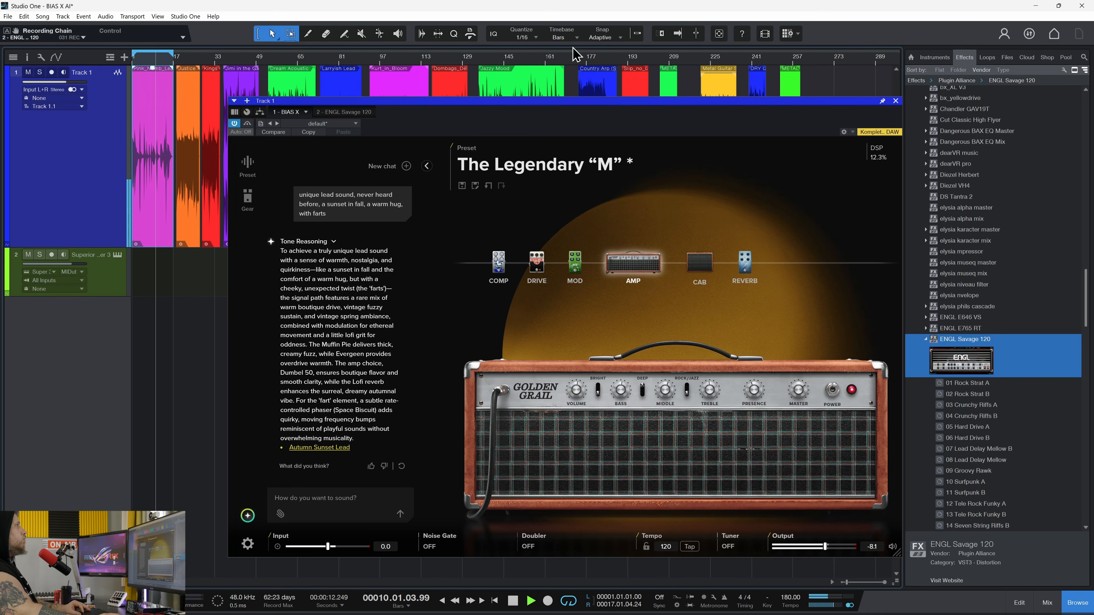
{"action": "left_click", "coordinate": [575, 261]}
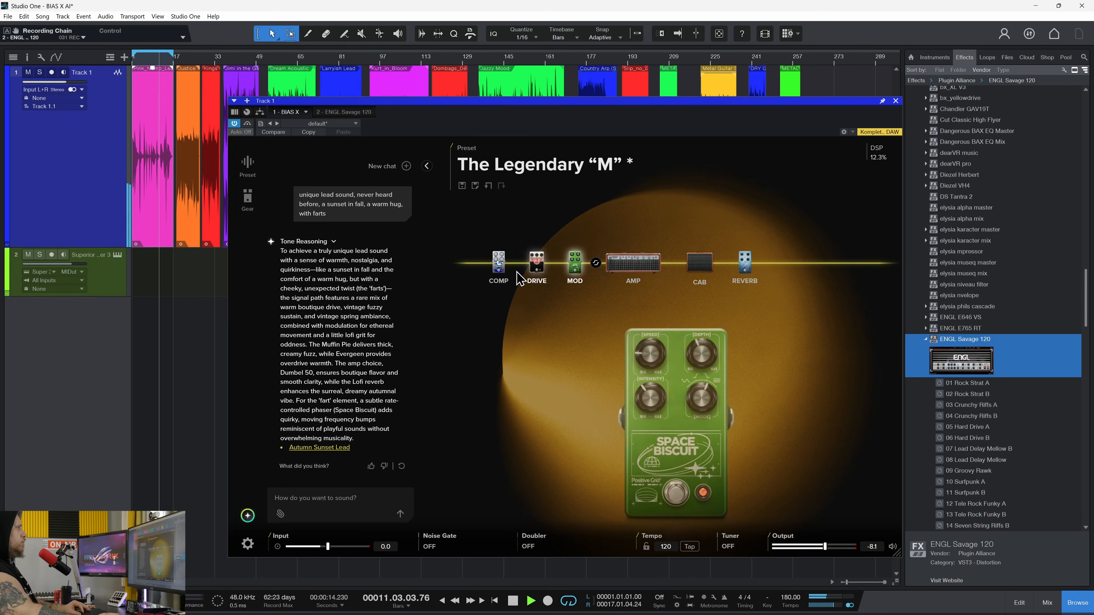
{"action": "left_click", "coordinate": [534, 267]}
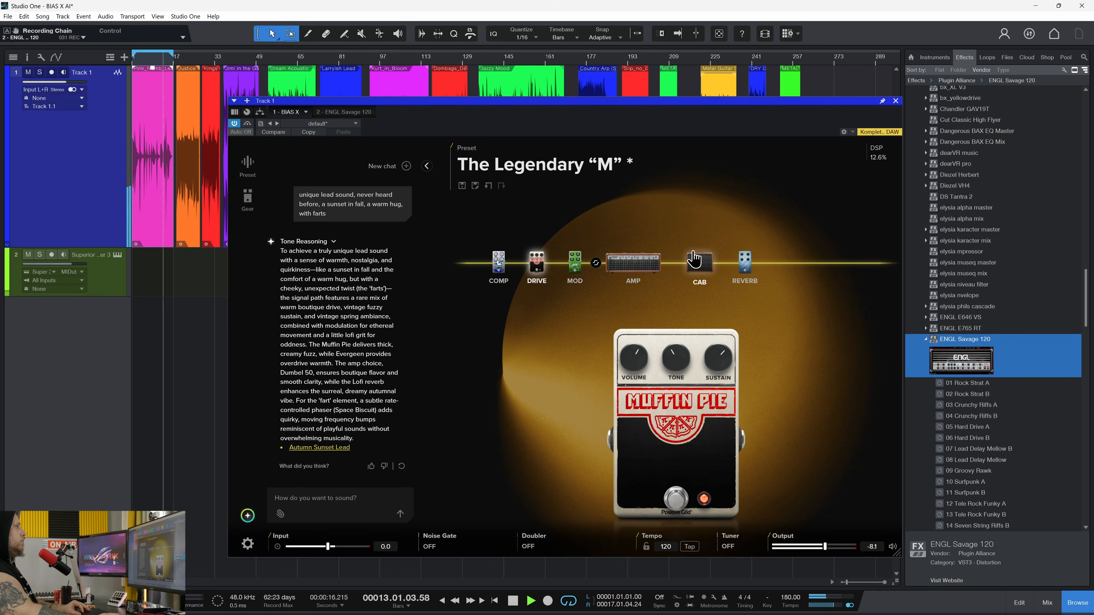
{"action": "left_click_drag", "start_coordinate": [642, 103], "coordinate": [672, 102]}
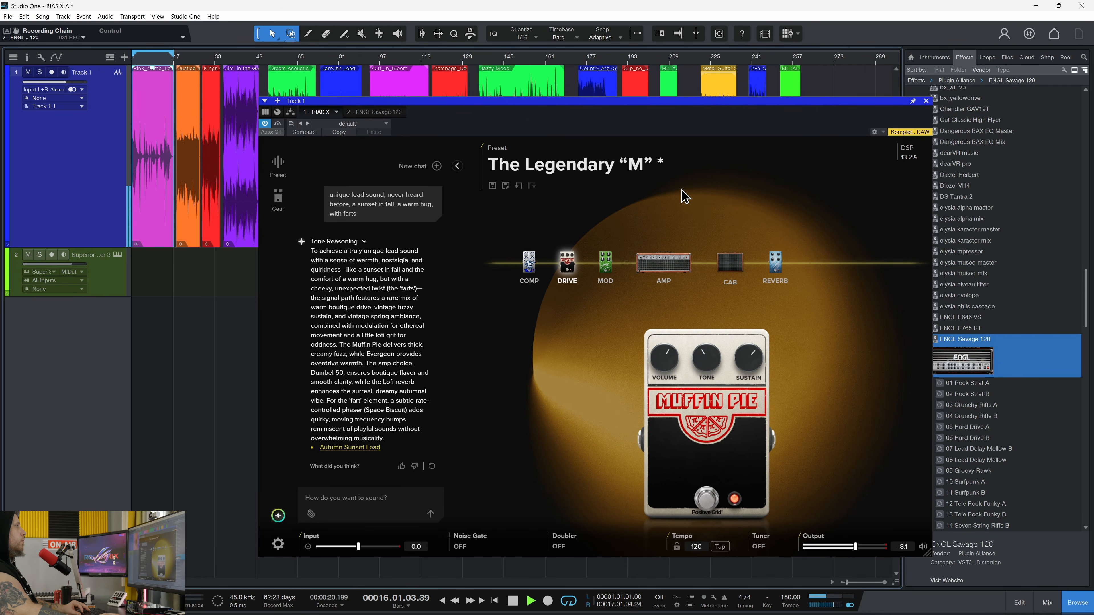
{"action": "key", "text": "space"}
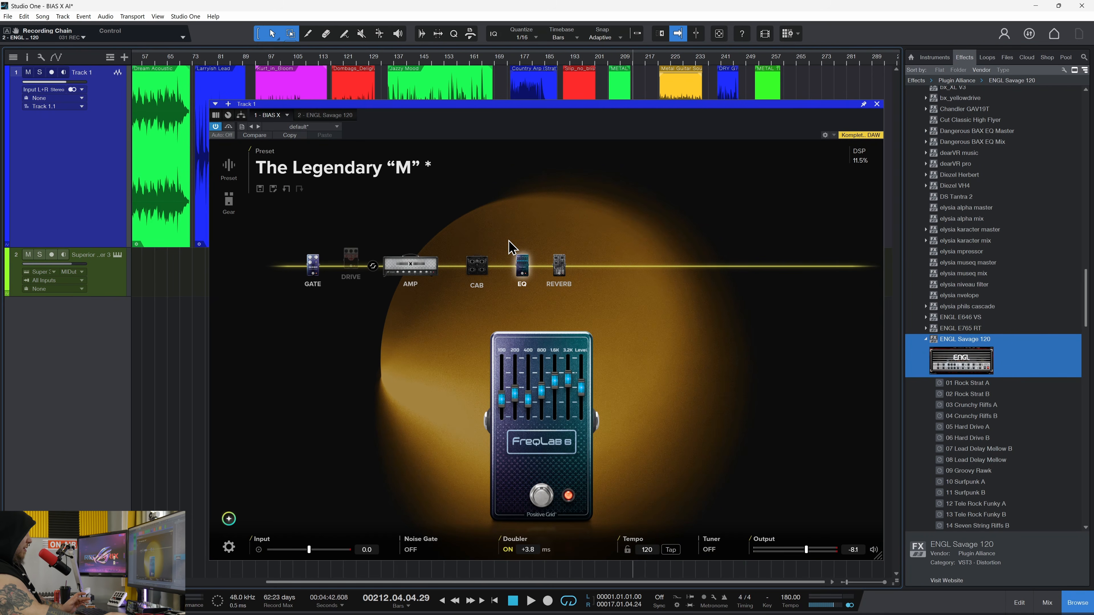
Ask the AI tone assistant for "give me a ice cream on a sunny day" and load the suggested Ice Cream Sparkle tone.
{"action": "left_click", "coordinate": [229, 166]}
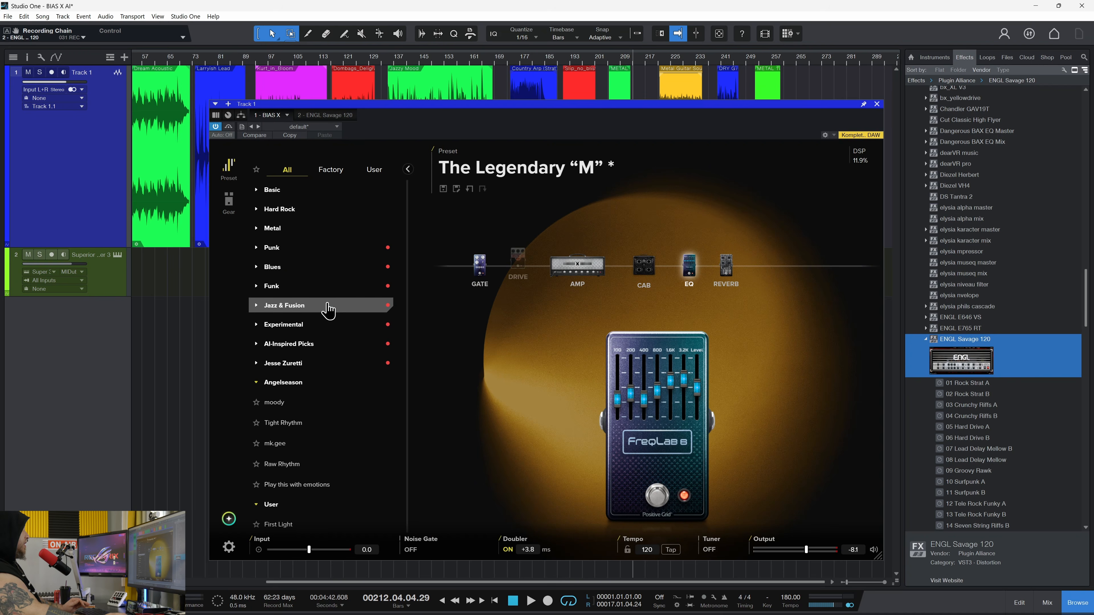
{"action": "left_click", "coordinate": [229, 520]}
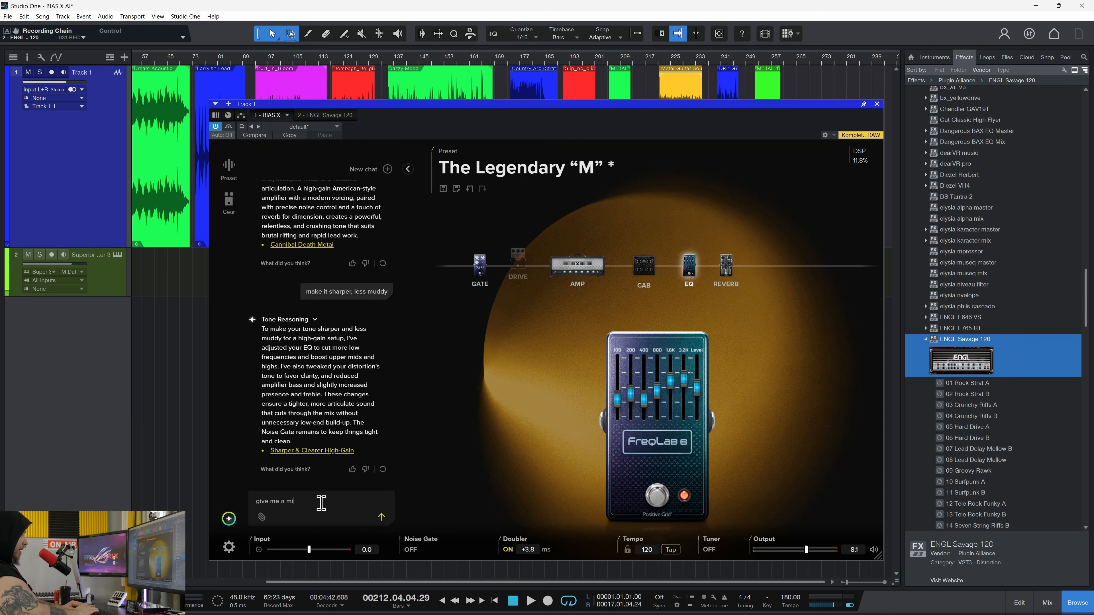
{"action": "type", "text": "e cream on a sunny day"}
{"action": "left_click", "coordinate": [381, 517]}
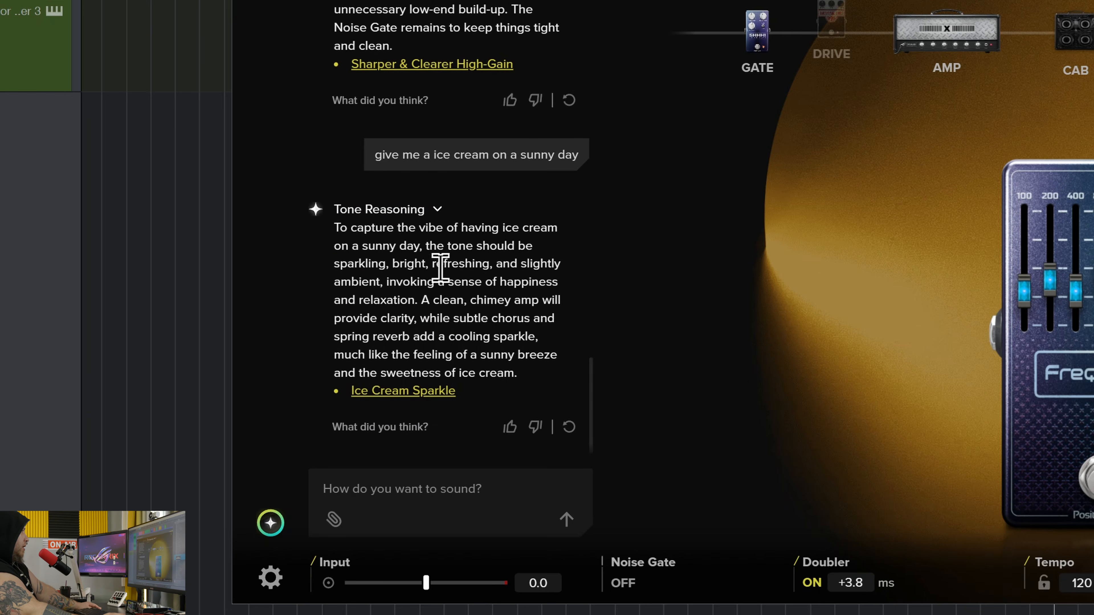
{"action": "left_click", "coordinate": [405, 390]}
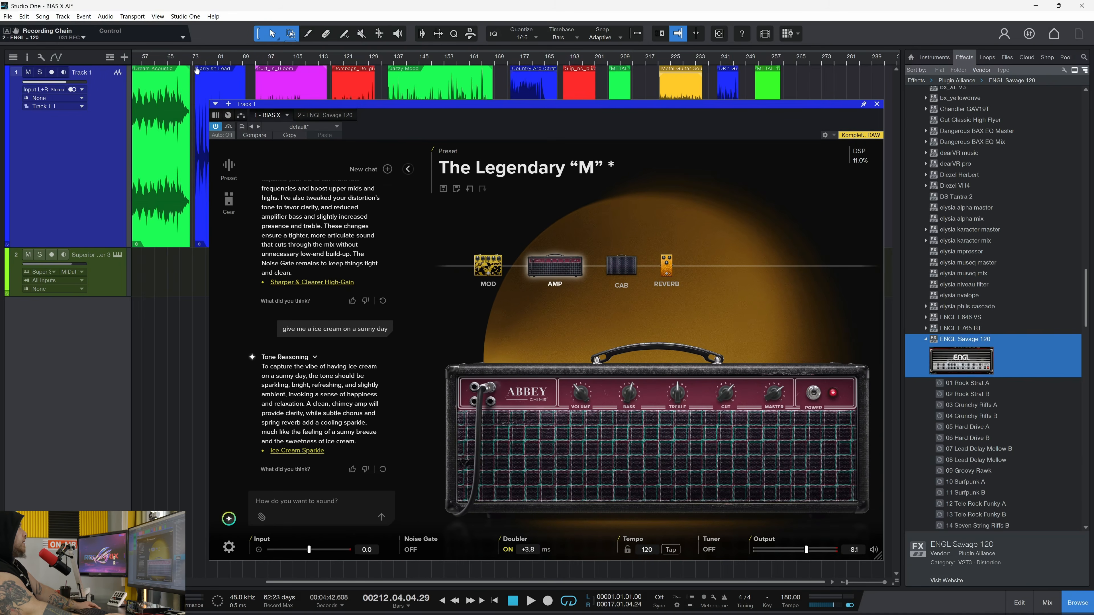
Audition the Ice Cream Sparkle tone on the blue lead clip and the Dream Acoustic clip, moving the plugin window clear of the clips.
{"action": "left_click", "coordinate": [197, 64]}
{"action": "key", "text": "space"}
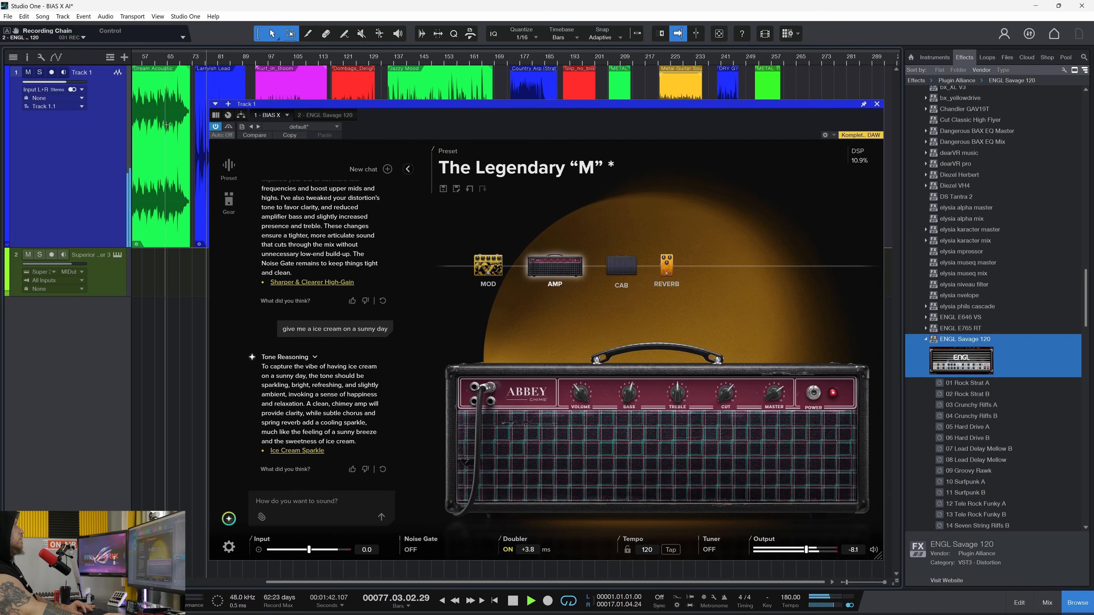
{"action": "scroll", "coordinate": [172, 122], "scroll_direction": "left", "scroll_amount": 2}
{"action": "scroll", "coordinate": [172, 123], "scroll_direction": "left", "scroll_amount": 5}
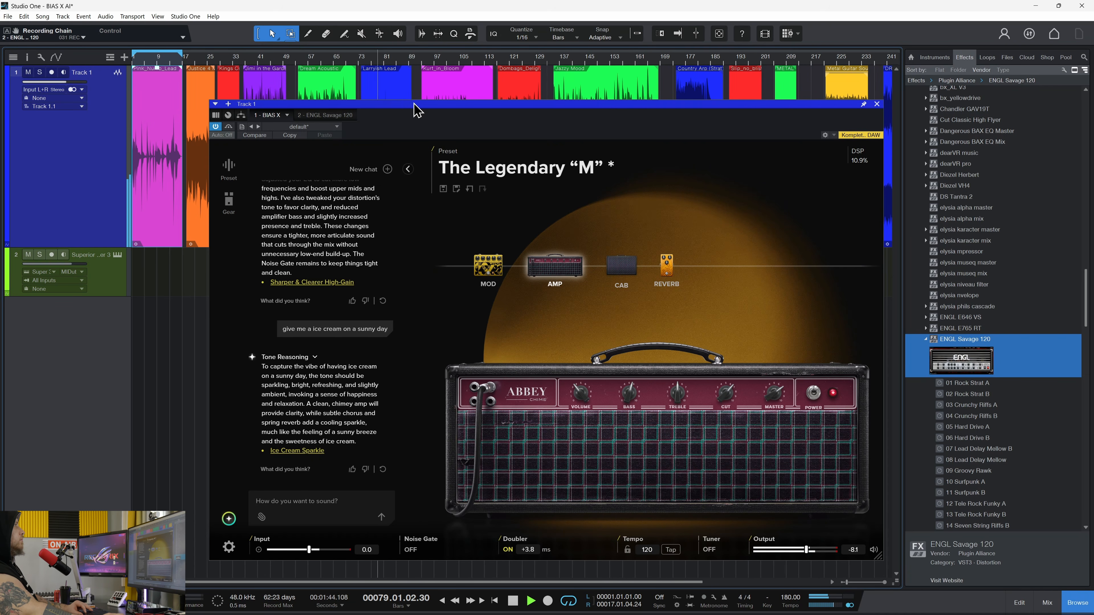
{"action": "left_click_drag", "start_coordinate": [414, 106], "coordinate": [411, 134]}
{"action": "left_click", "coordinate": [301, 58]}
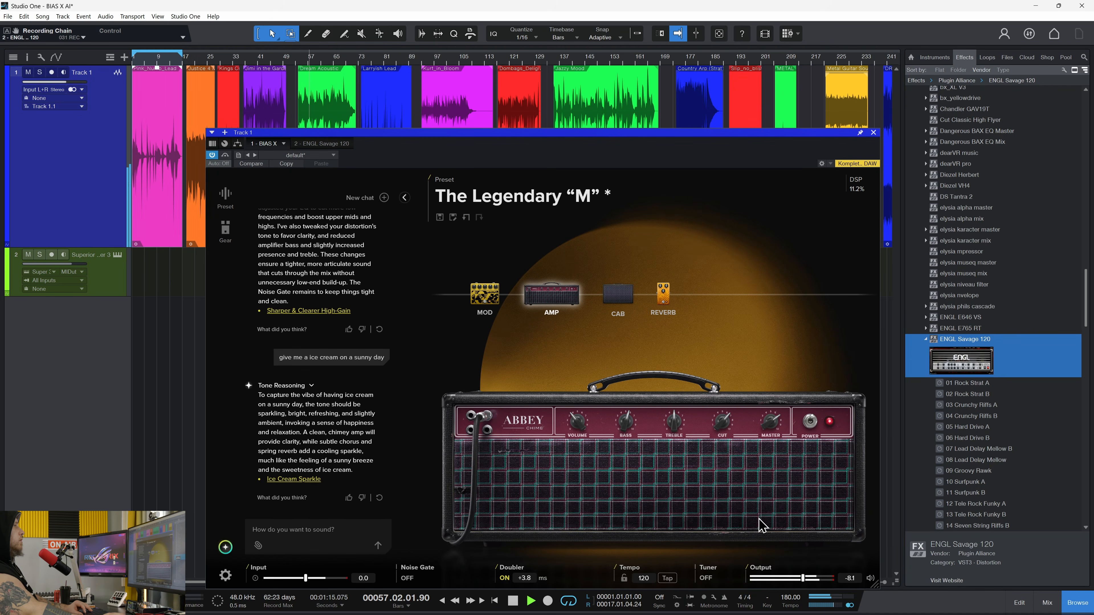
Inspect the modulation, reverb, cab and amp in the Ice Cream Sparkle chain during playback.
{"action": "left_click", "coordinate": [485, 295]}
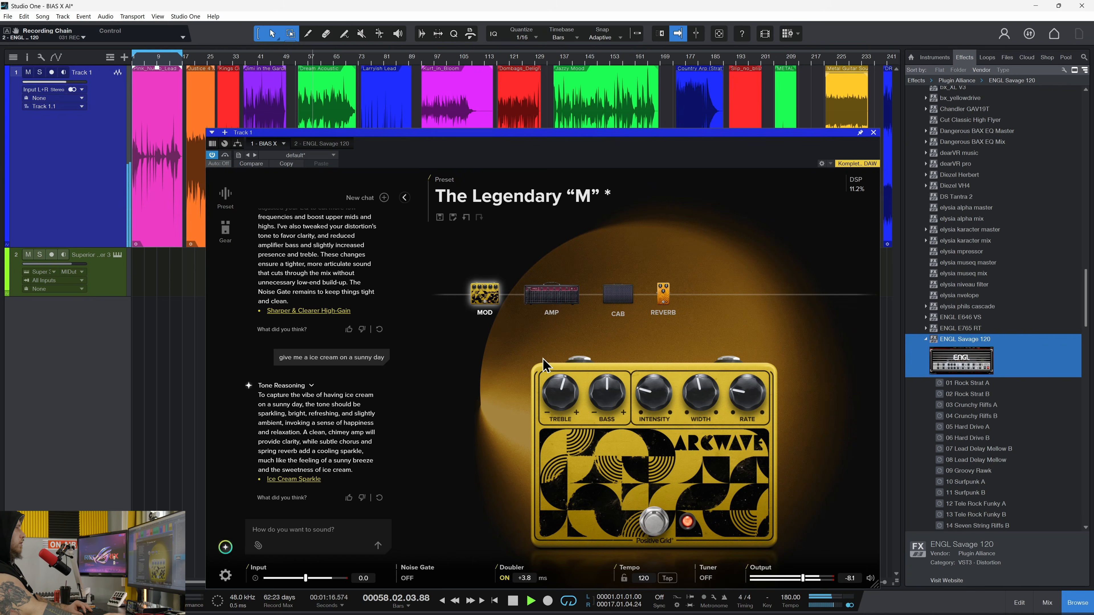
{"action": "left_click", "coordinate": [664, 303]}
{"action": "left_click", "coordinate": [617, 299]}
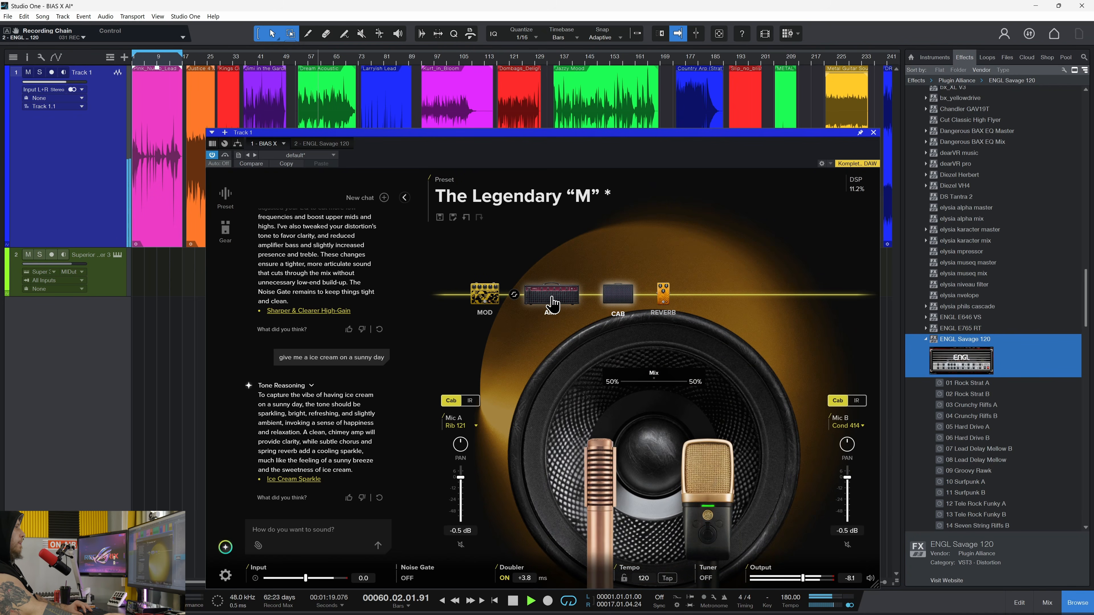
{"action": "left_click", "coordinate": [552, 303]}
Nudge the Rib 121 and Cond 414 microphones on the speaker cab while listening, and stop playback.
{"action": "left_click", "coordinate": [618, 295]}
{"action": "left_click_drag", "start_coordinate": [613, 494], "coordinate": [609, 497]}
{"action": "left_click_drag", "start_coordinate": [707, 477], "coordinate": [710, 478]}
{"action": "left_click", "coordinate": [591, 80]}
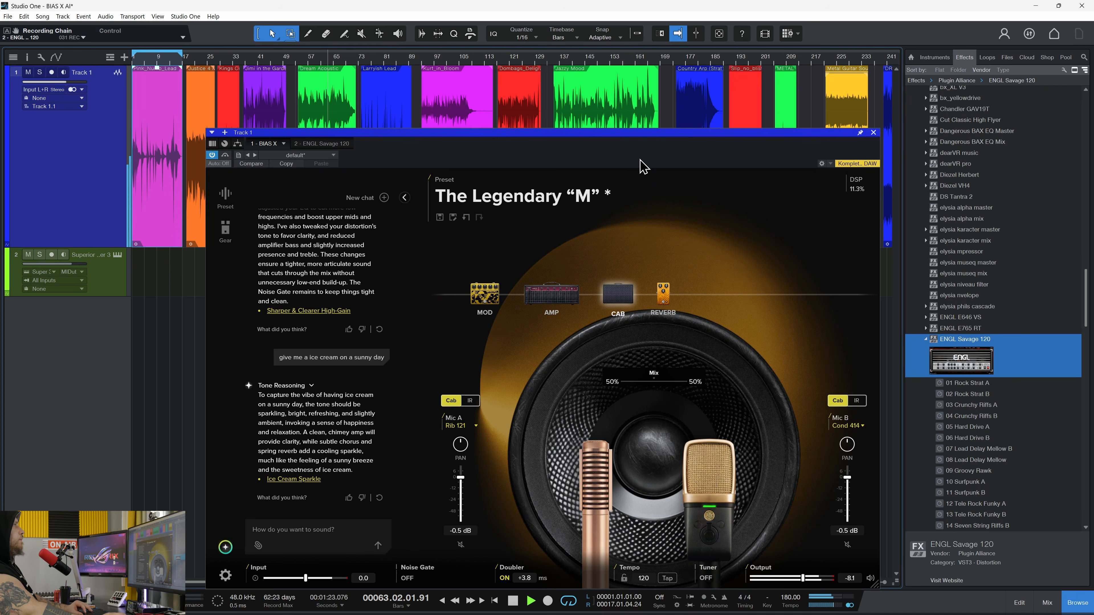
{"action": "left_click_drag", "start_coordinate": [671, 133], "coordinate": [680, 124]}
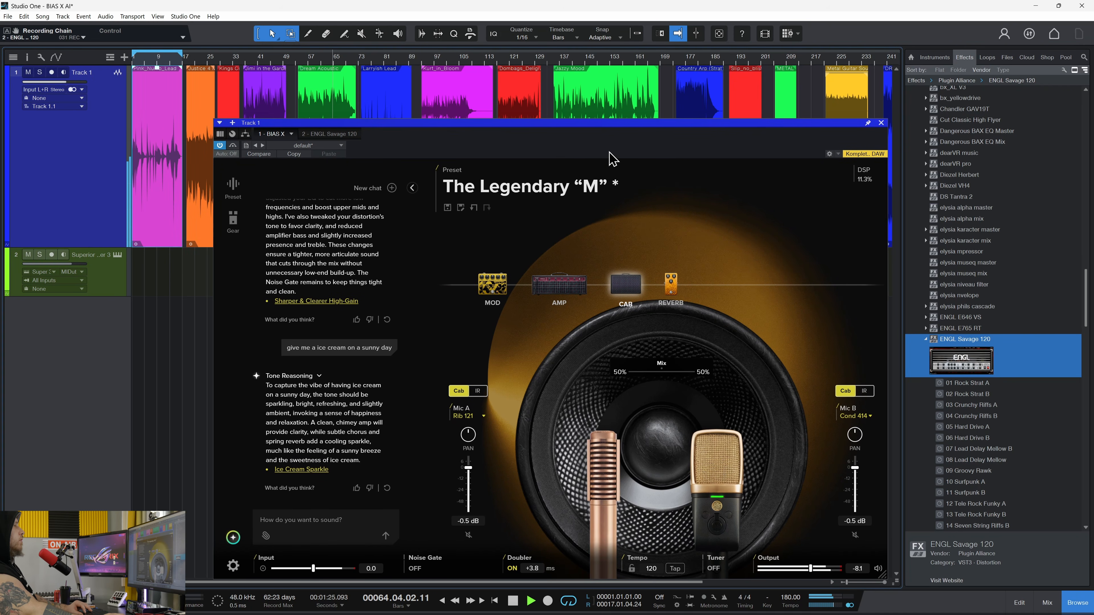
{"action": "key", "text": "space"}
Ask the assistant for "the most brutal guitar sound, very articulate and clear. high gain, but not super high. Clear! full, Djent." and load Modern Djent Clarity.
{"action": "left_click_drag", "start_coordinate": [625, 132], "coordinate": [652, 100]}
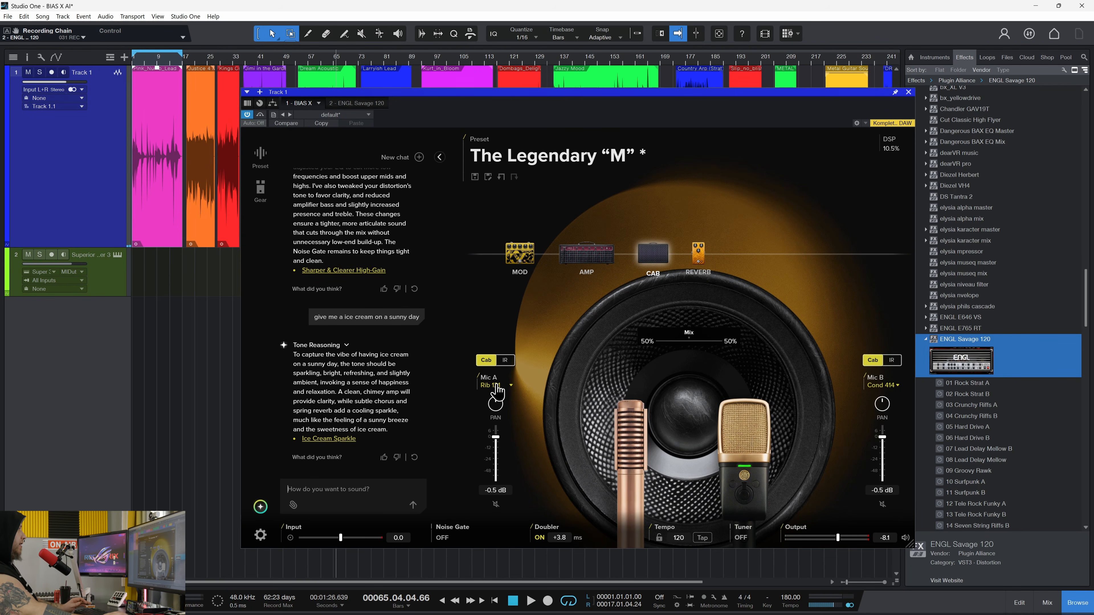
{"action": "left_click", "coordinate": [330, 490]}
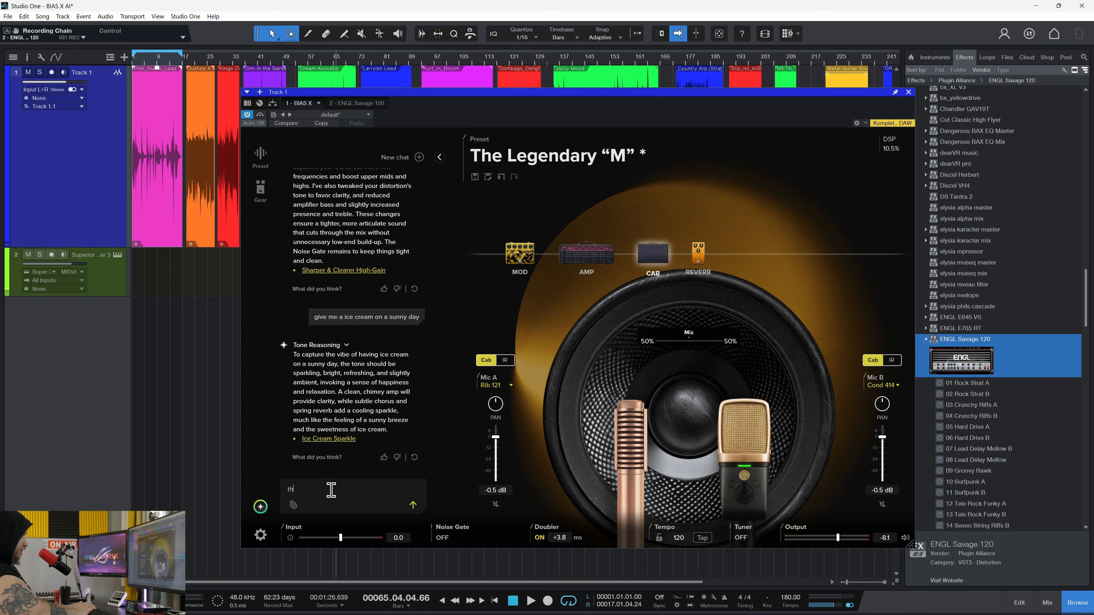
{"action": "type", "text": "the most b"}
{"action": "type", "text": "rutal guitar sound, very articulate and clear. high gain, but not super high. Clear! full, Djent."}
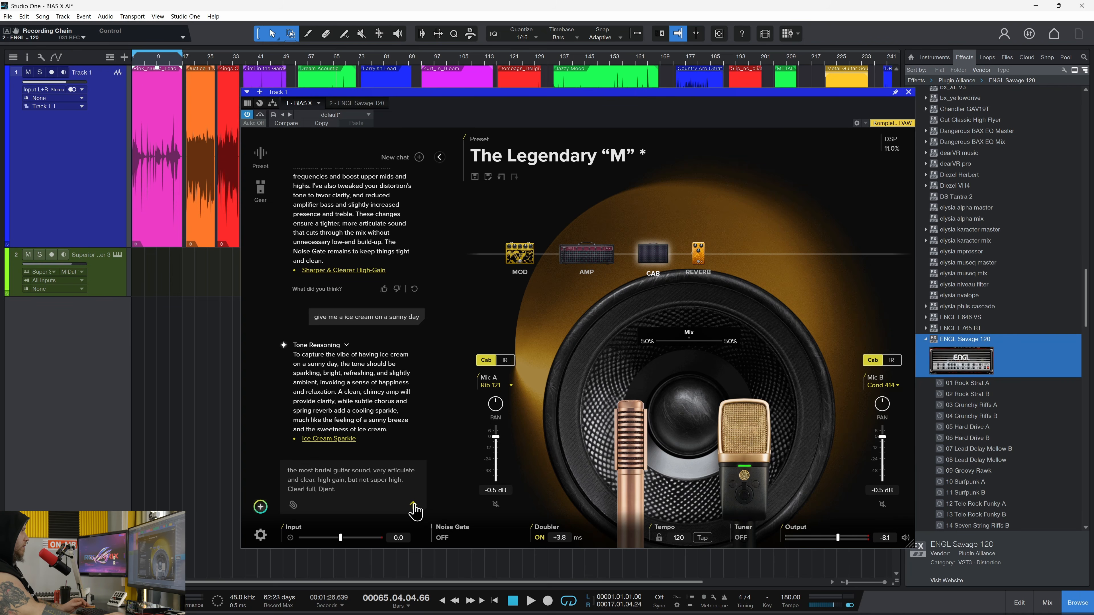
{"action": "left_click", "coordinate": [413, 504]}
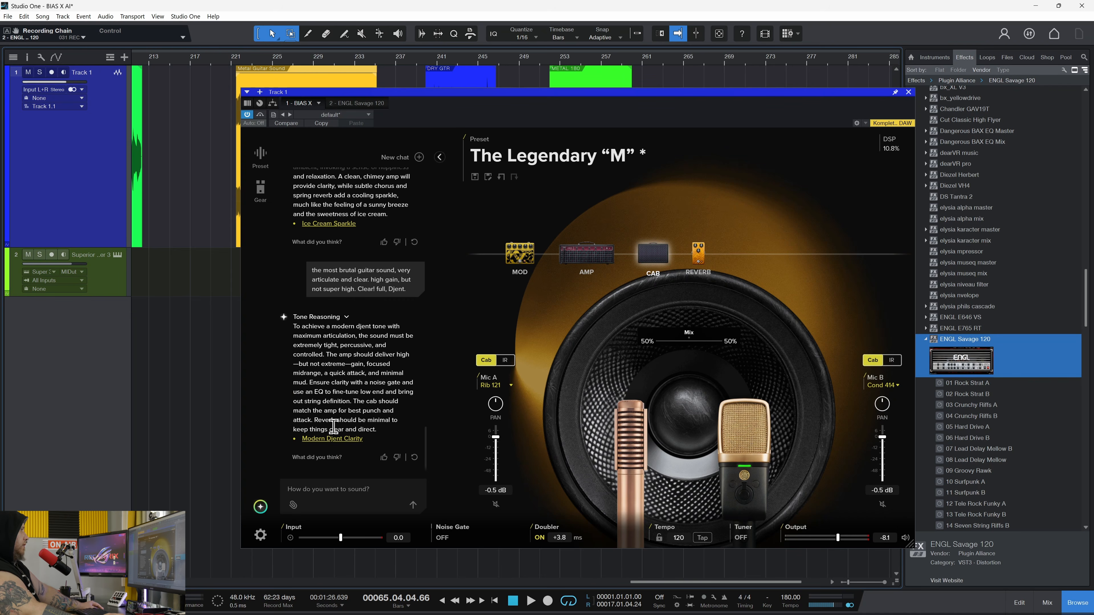
{"action": "left_click", "coordinate": [334, 440]}
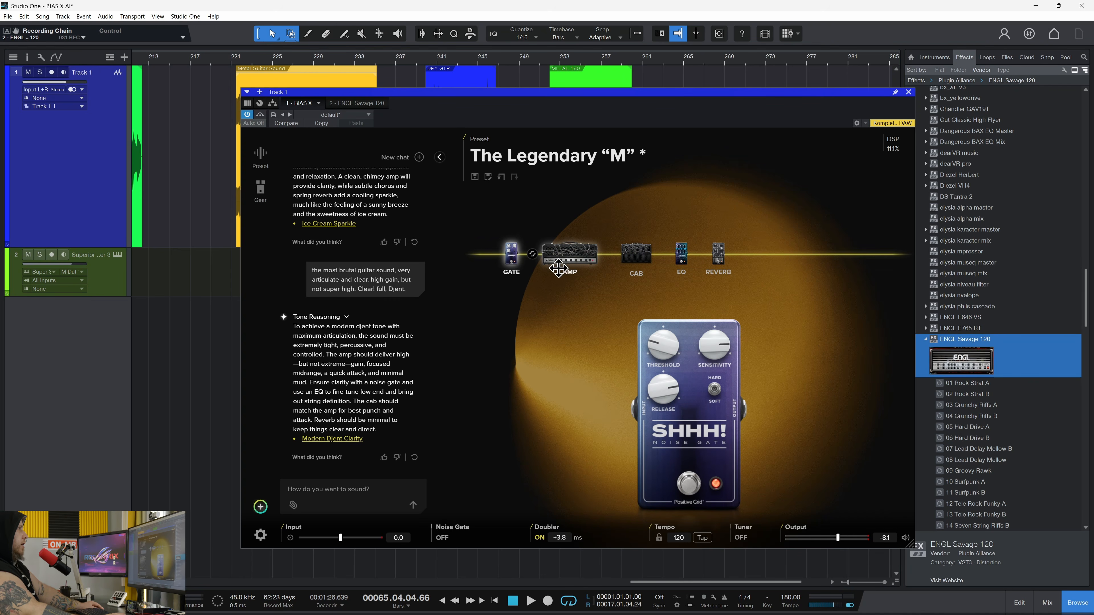
Inspect the EQ pedal and the Havoc amp in the Modern Djent Clarity chain.
{"action": "left_click", "coordinate": [559, 269]}
{"action": "left_click", "coordinate": [612, 267]}
{"action": "left_click", "coordinate": [572, 256]}
{"action": "left_click", "coordinate": [683, 257]}
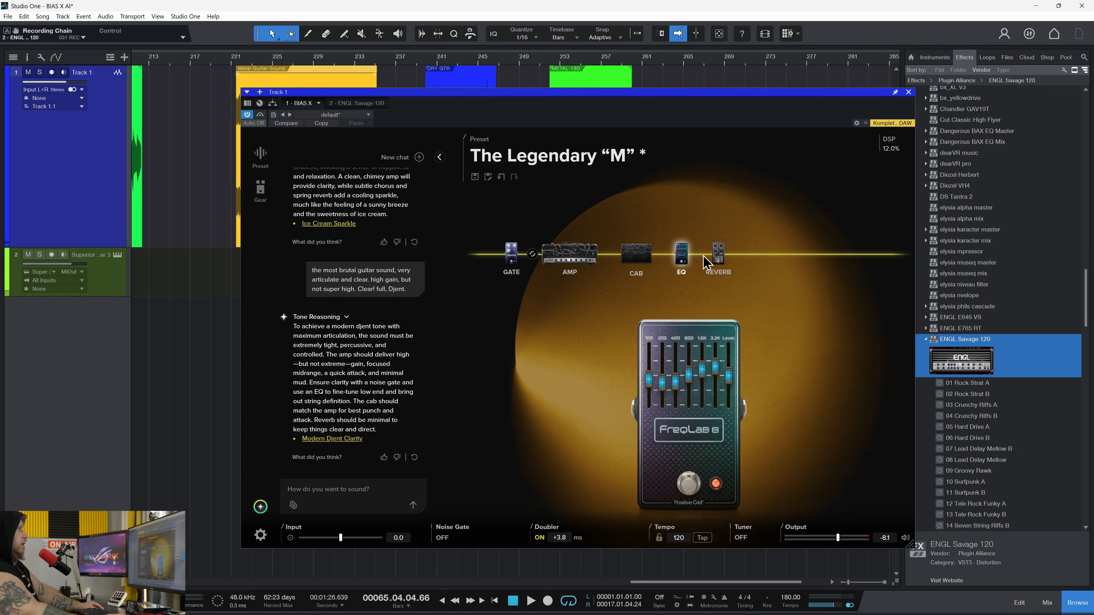
{"action": "left_click", "coordinate": [569, 255]}
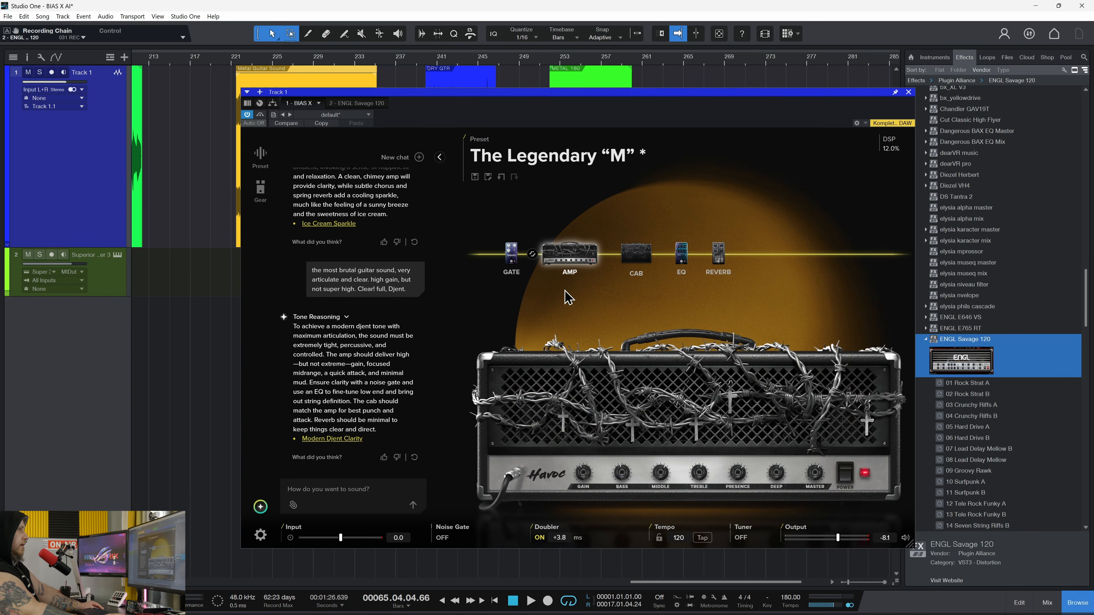
Play the DRY GTR clip through Modern Djent Clarity and compare the sound with the doubler off and on.
{"action": "left_click", "coordinate": [436, 71]}
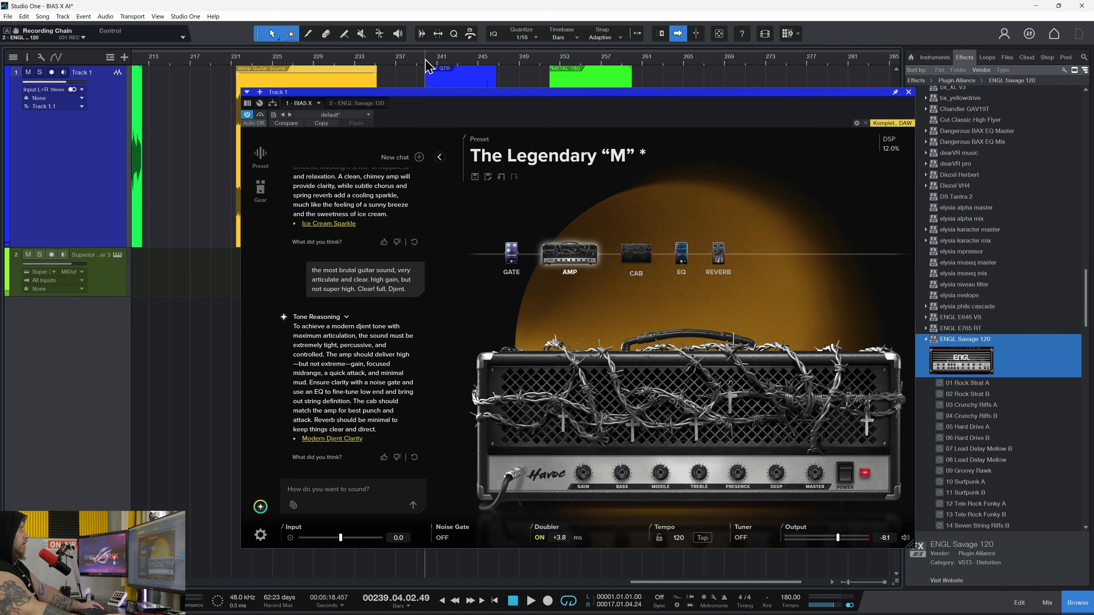
{"action": "key", "text": "space"}
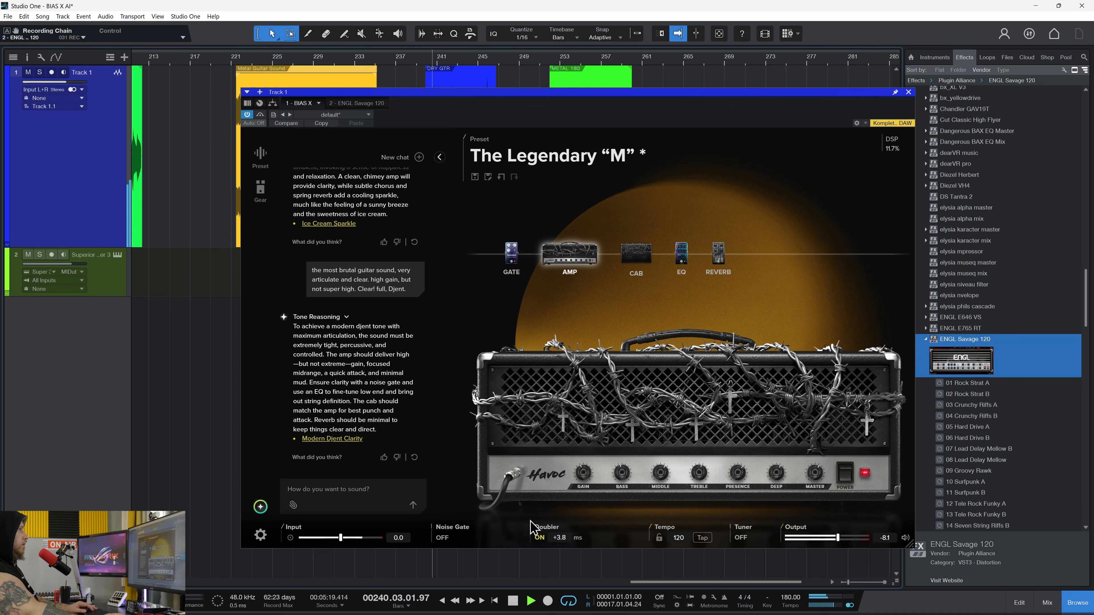
{"action": "left_click", "coordinate": [539, 538]}
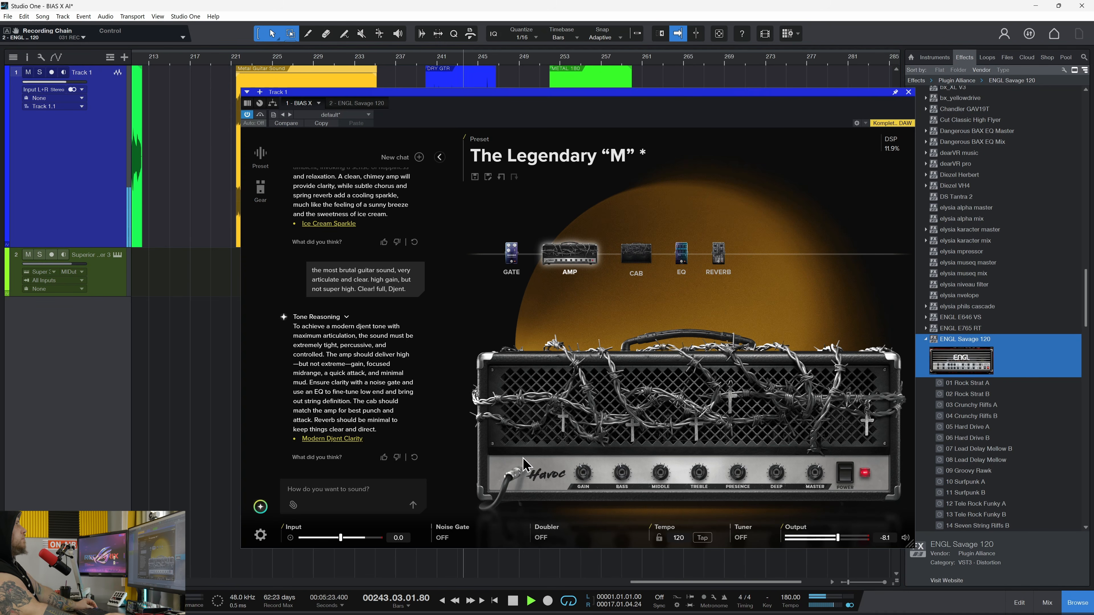
{"action": "left_click", "coordinate": [540, 538]}
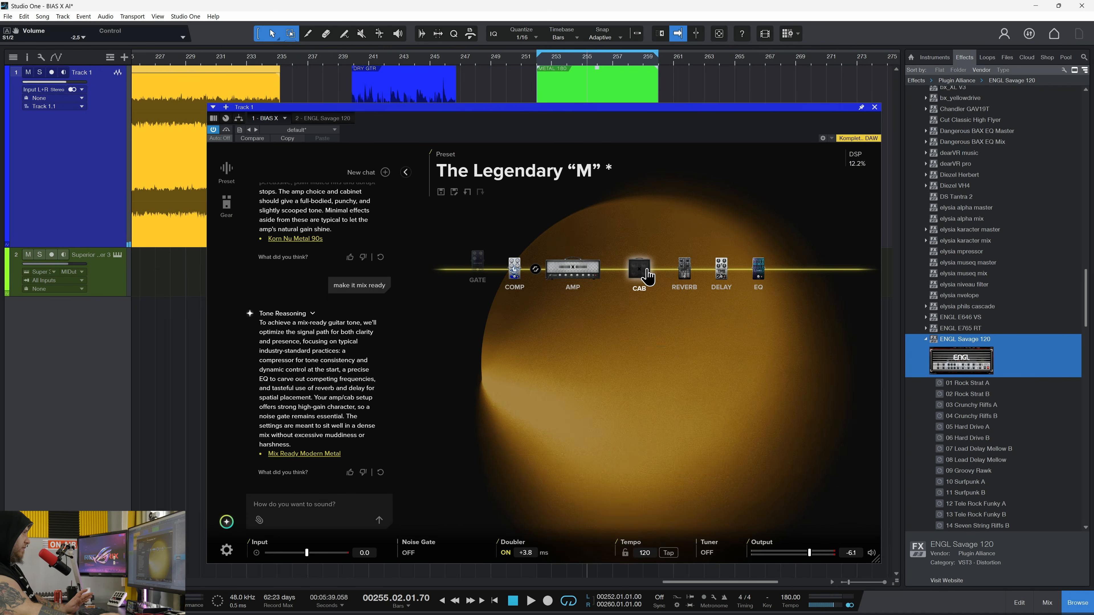
Examine the cab microphones, compressor and Forged amp in the Mix Ready Modern Metal chain.
{"action": "left_click", "coordinate": [646, 271]}
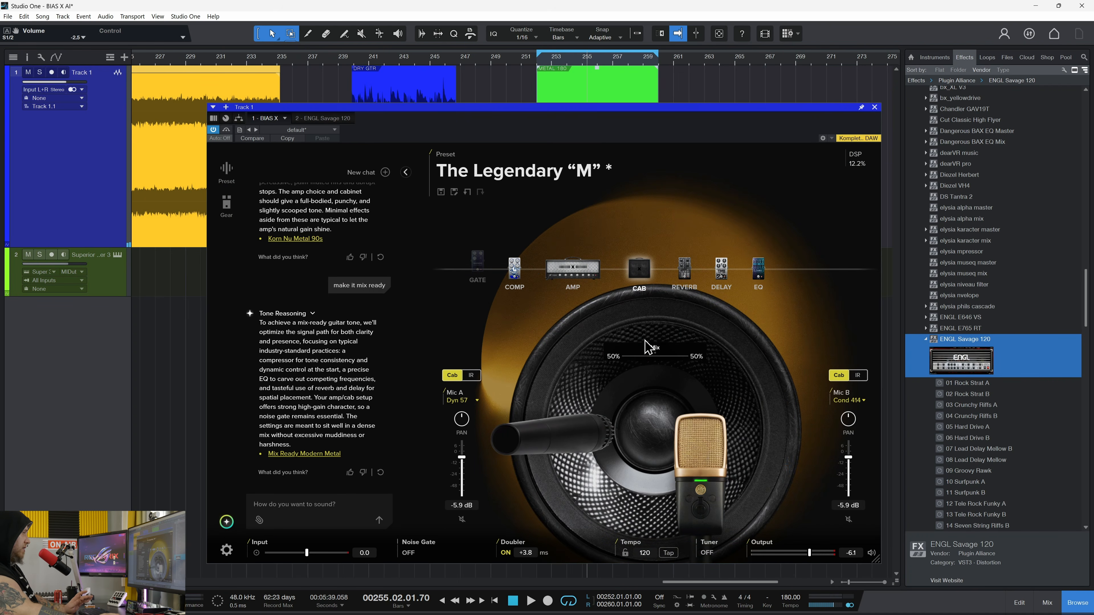
{"action": "left_click", "coordinate": [577, 276]}
{"action": "left_click", "coordinate": [513, 273]}
{"action": "left_click", "coordinate": [584, 274]}
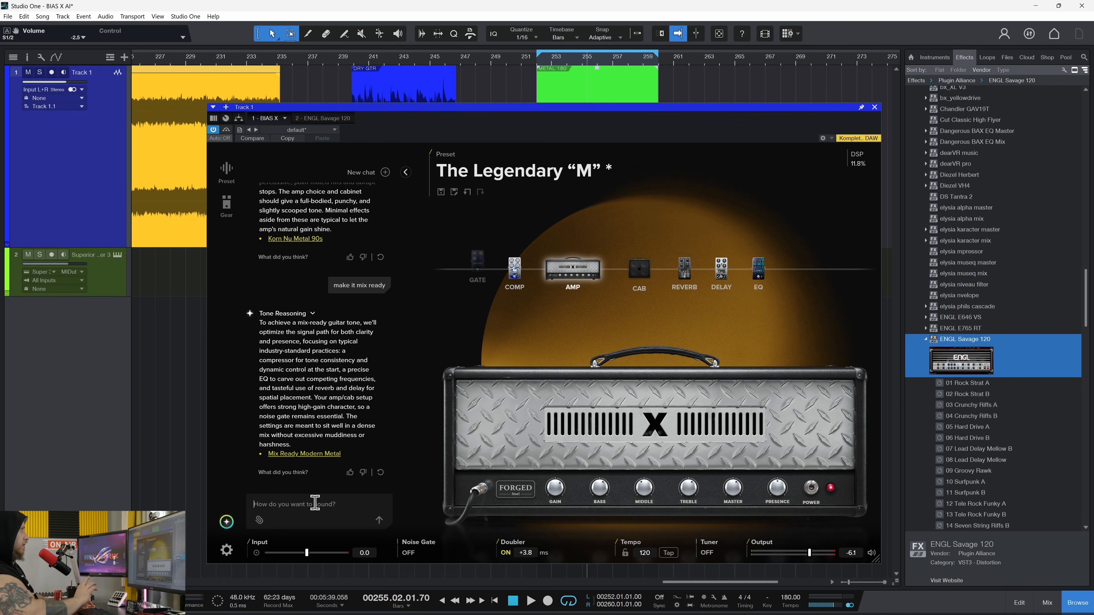
{"action": "left_click", "coordinate": [639, 269]}
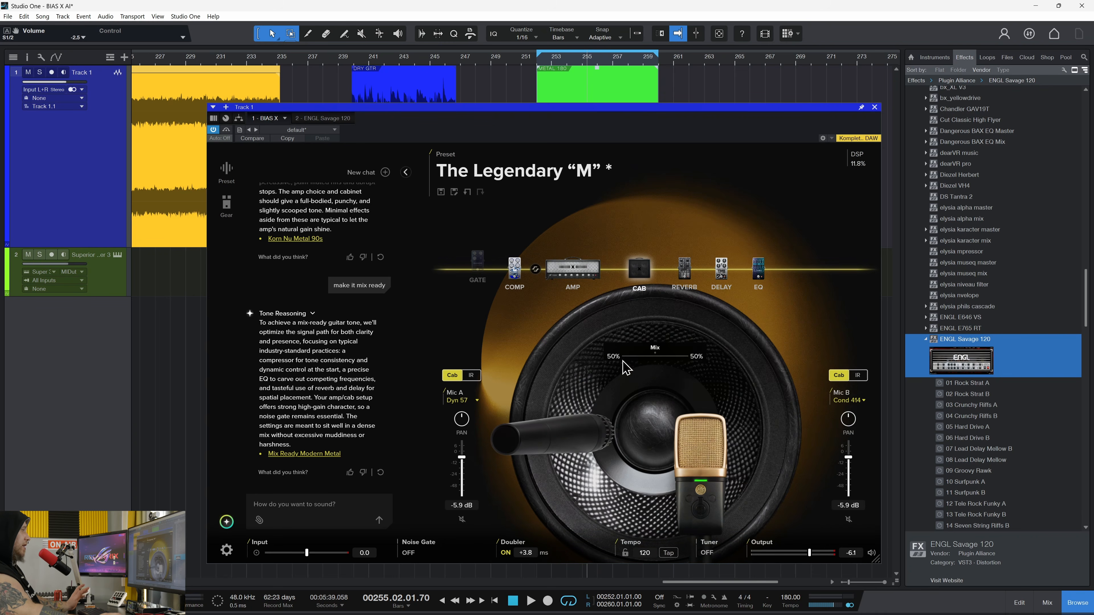
{"action": "left_click", "coordinate": [570, 273]}
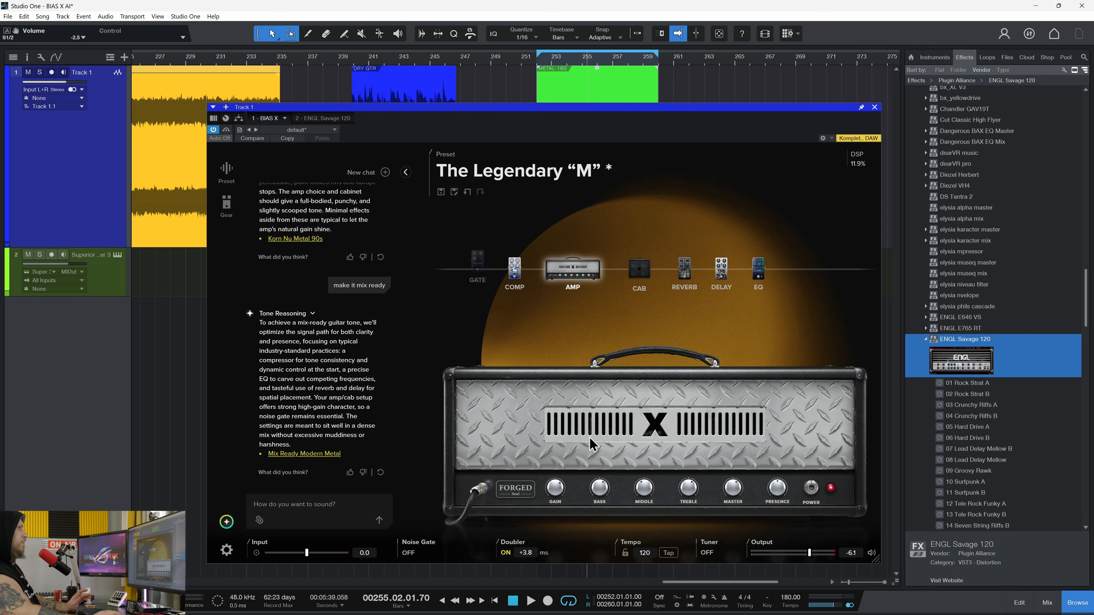
{"action": "left_click", "coordinate": [639, 270]}
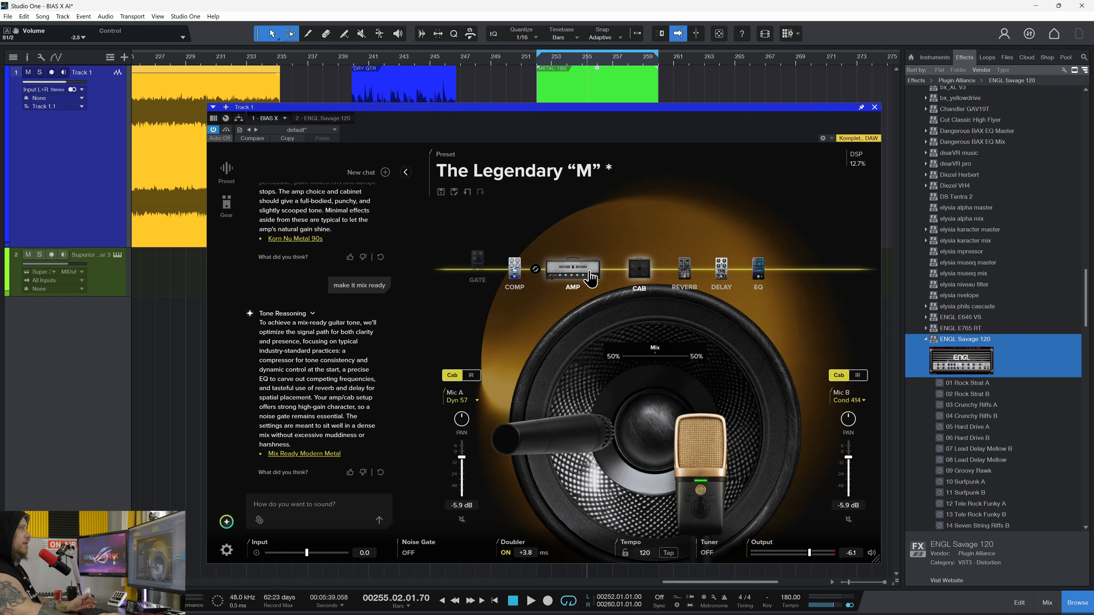
Return to the amp view and ask the AI tone assistant for "SLO metal heavy".
{"action": "left_click", "coordinate": [573, 285]}
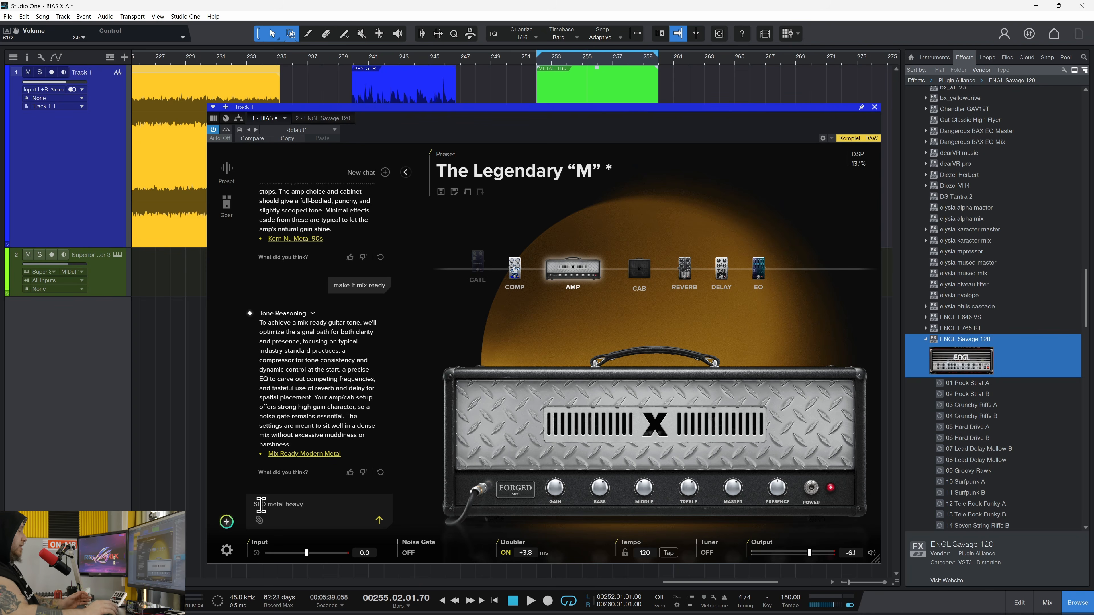
{"action": "left_click", "coordinate": [379, 520]}
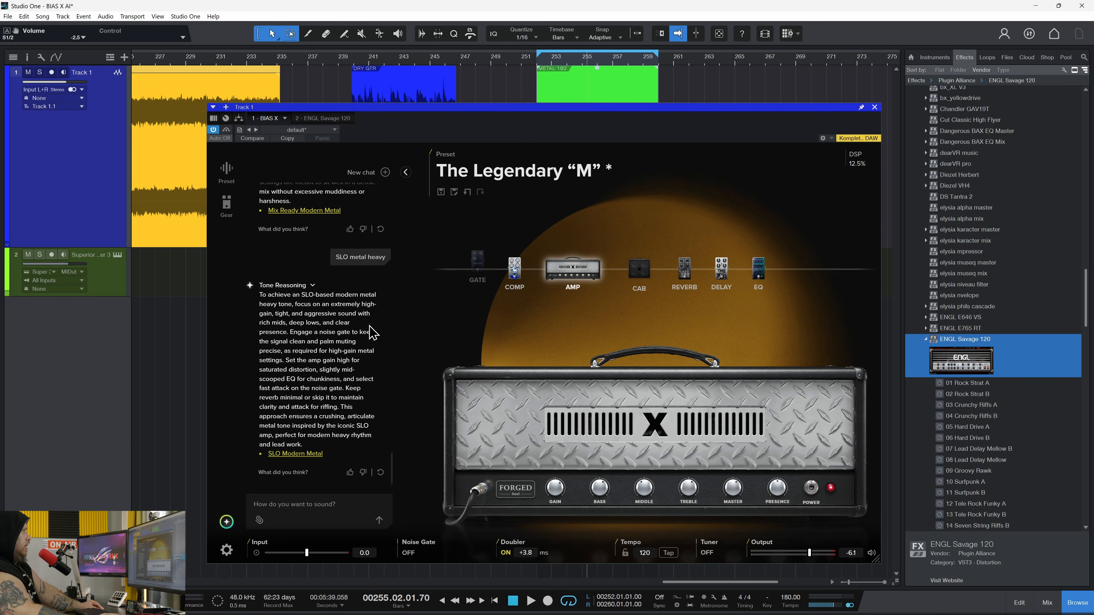
Load the SLO Modern Metal tone, play the METAL clip from bar 252 through it, and lower the drum track's volume to -6.7 dB.
{"action": "left_click", "coordinate": [297, 455]}
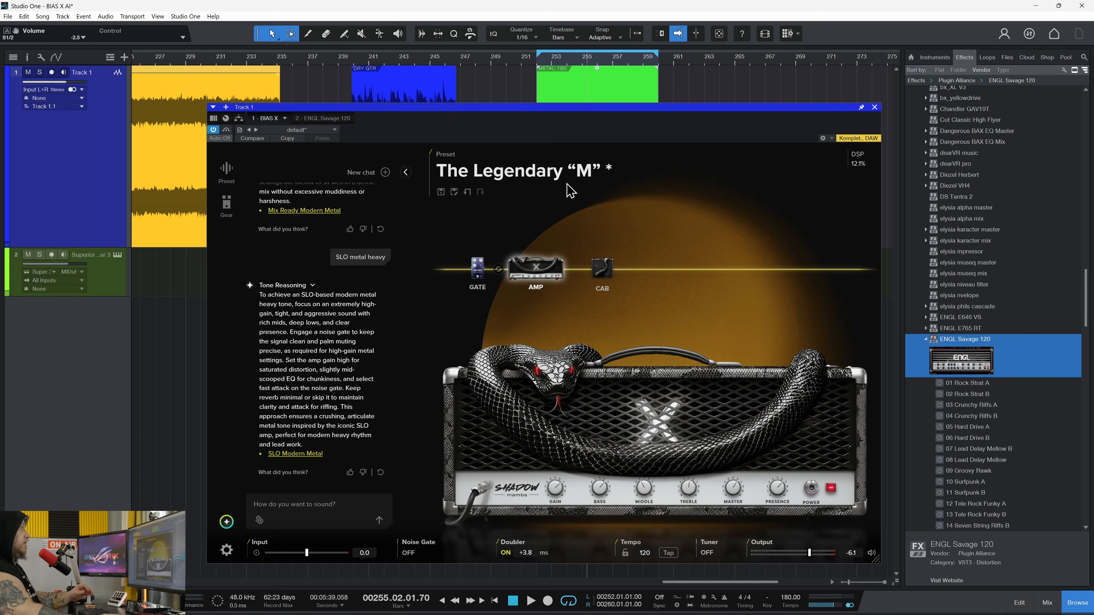
{"action": "left_click", "coordinate": [540, 70]}
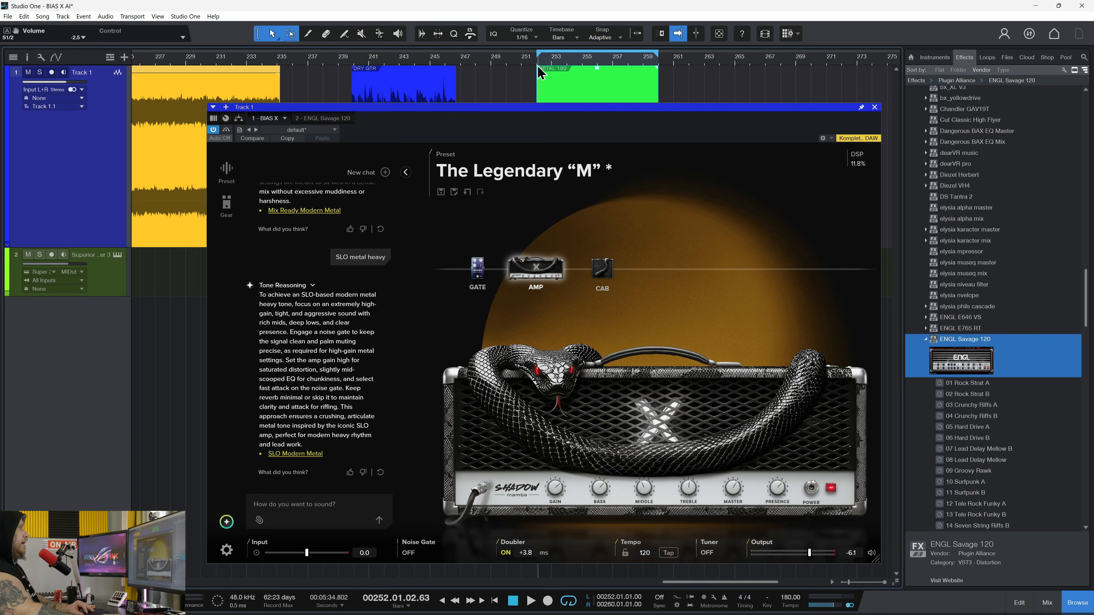
{"action": "key", "text": "space"}
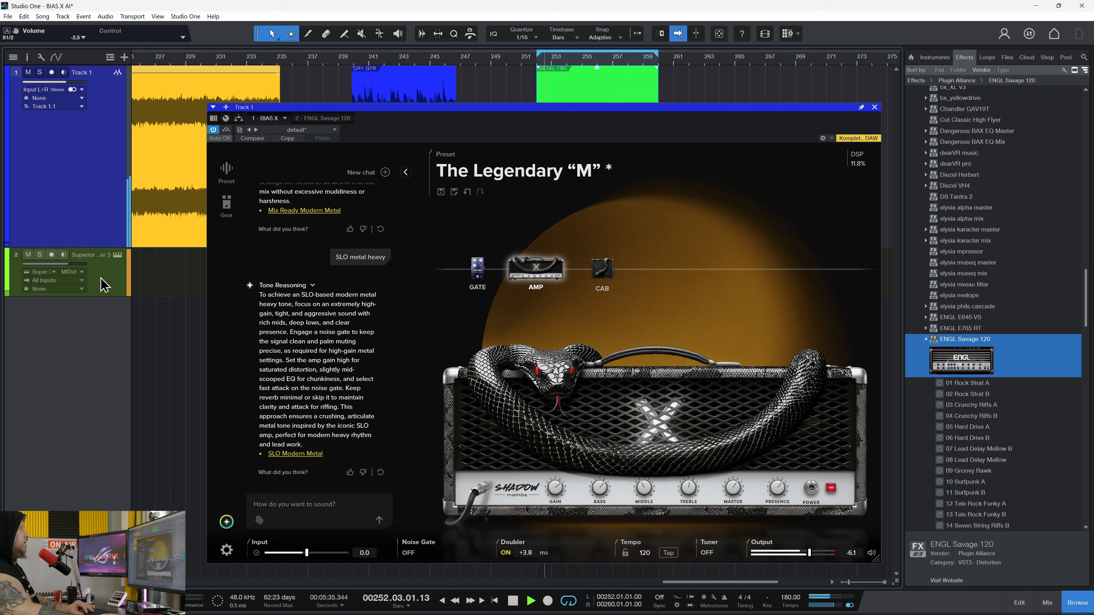
{"action": "left_click_drag", "start_coordinate": [624, 113], "coordinate": [627, 110]}
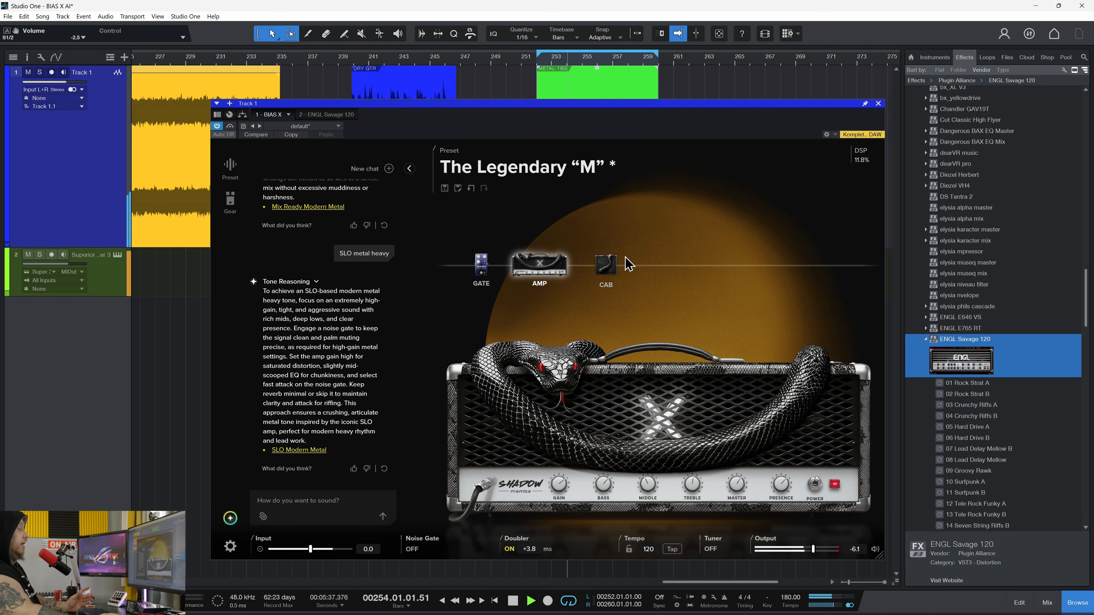
{"action": "left_click_drag", "start_coordinate": [65, 266], "coordinate": [63, 266]}
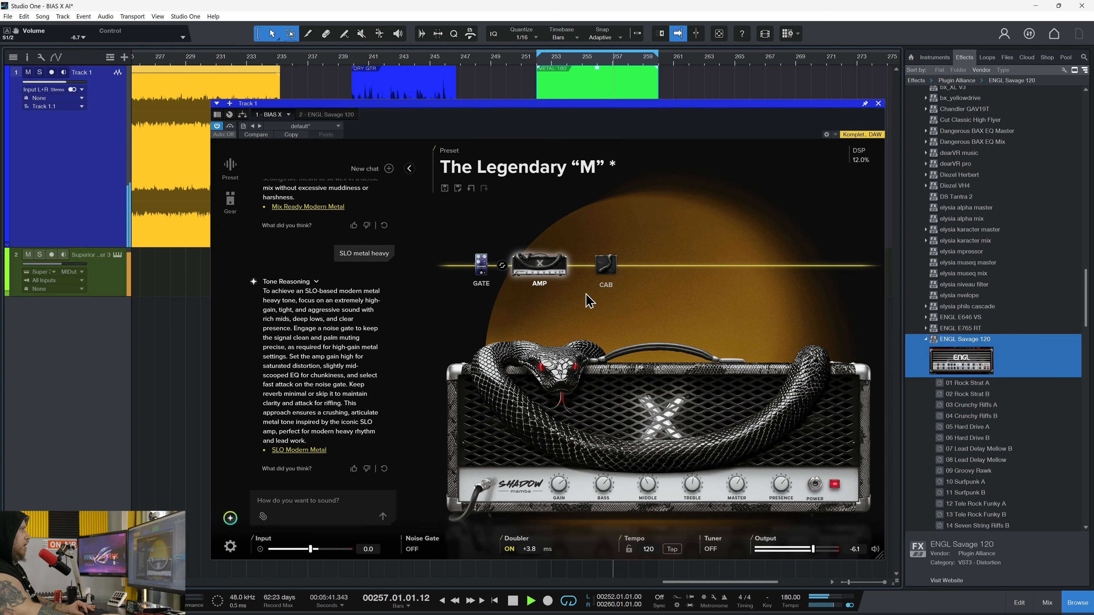
Open the cab in the SLO Modern Metal chain and adjust its setup.
{"action": "left_click", "coordinate": [606, 265]}
{"action": "left_click_drag", "start_coordinate": [563, 431], "coordinate": [572, 423]}
{"action": "left_click_drag", "start_coordinate": [733, 459], "coordinate": [729, 458]}
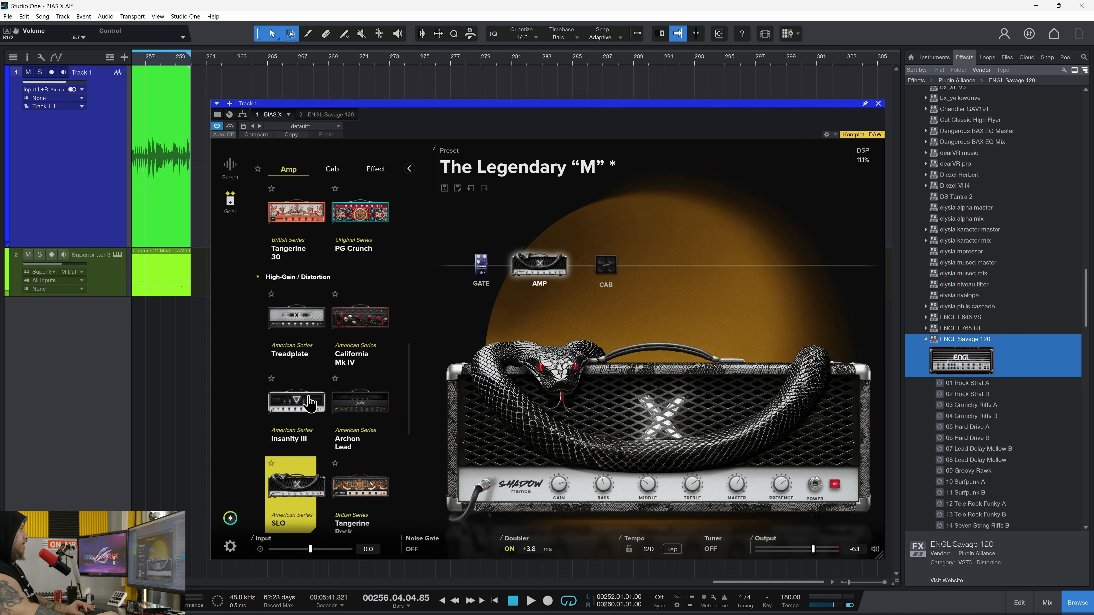
Replace the SLO amp with the Harmonic Halo from the high-gain amp models.
{"action": "scroll", "coordinate": [314, 374], "scroll_direction": "up", "scroll_amount": 3}
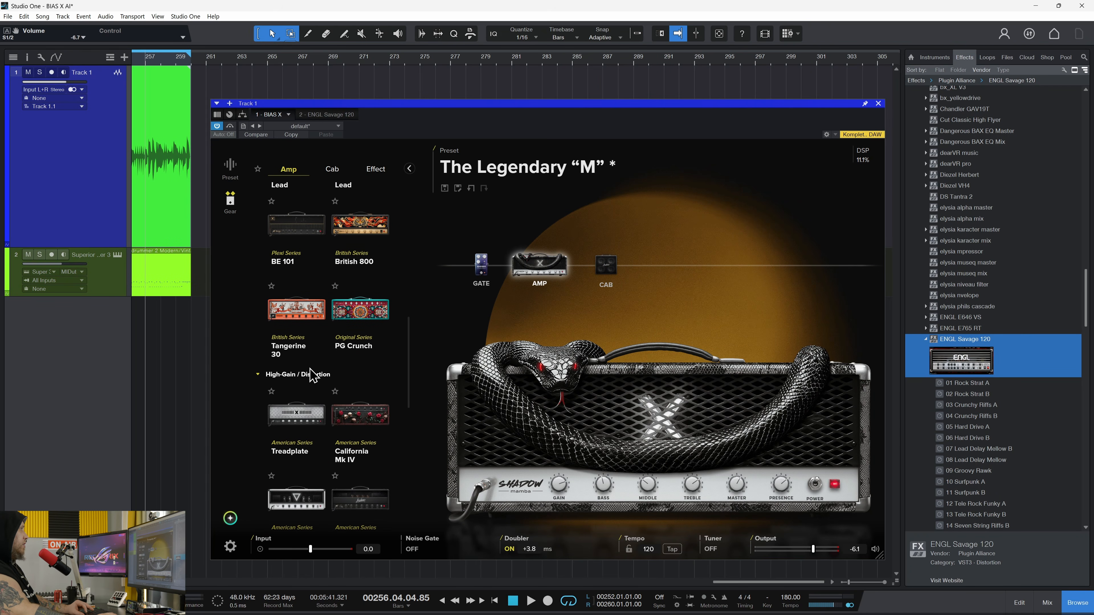
{"action": "scroll", "coordinate": [314, 374], "scroll_direction": "down", "scroll_amount": 10}
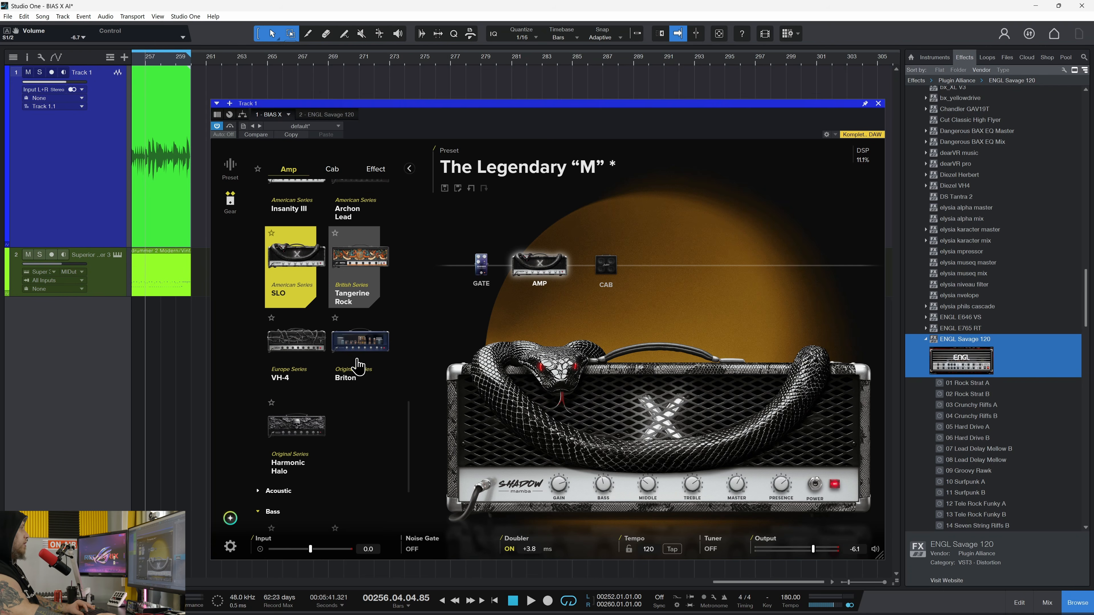
{"action": "scroll", "coordinate": [368, 416], "scroll_direction": "down", "scroll_amount": 3}
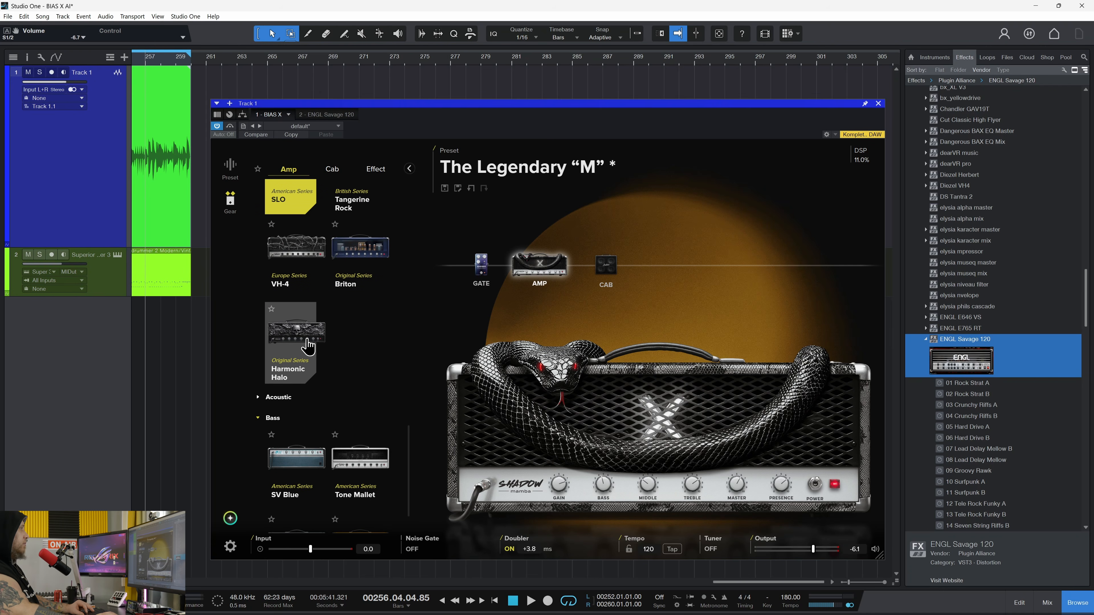
{"action": "left_click", "coordinate": [309, 346]}
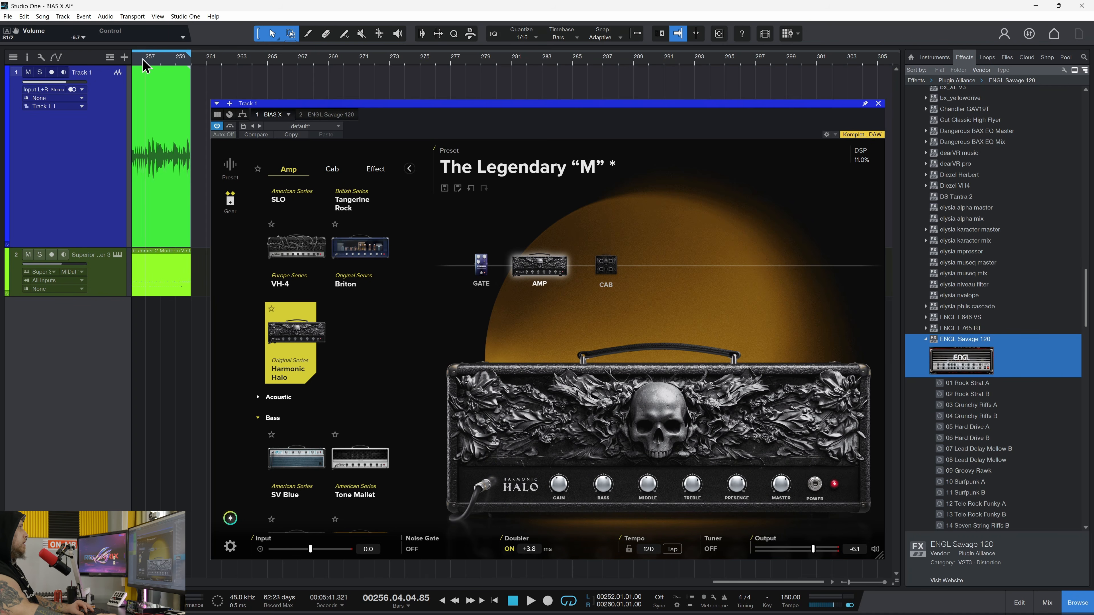
Play the METAL clip from bar 252 to audition the Harmonic Halo amp against the drum track.
{"action": "left_click", "coordinate": [143, 60]}
{"action": "key", "text": "space"}
{"action": "scroll", "coordinate": [229, 61], "scroll_direction": "down", "scroll_amount": 3}
{"action": "key", "text": "space"}
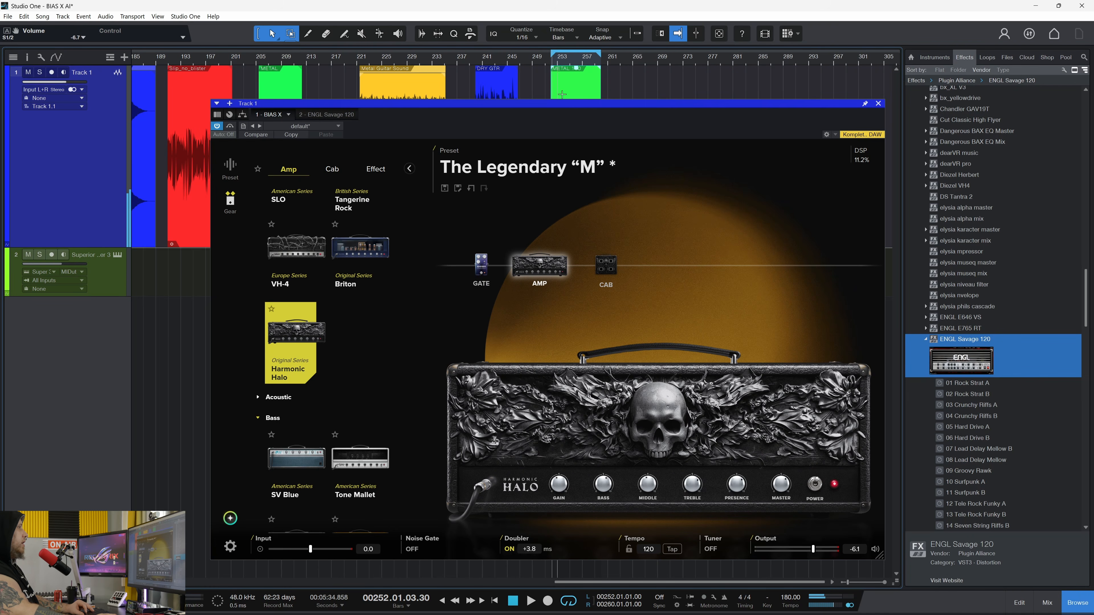
{"action": "key", "text": "space"}
{"action": "mouse_move", "coordinate": [781, 487]}
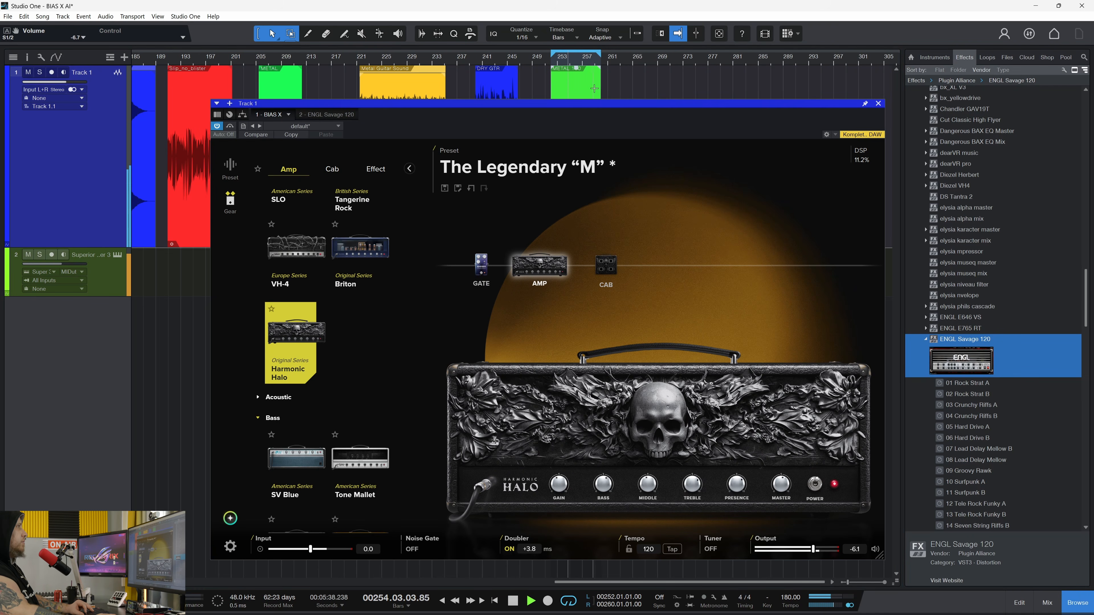
{"action": "left_click_drag", "start_coordinate": [612, 104], "coordinate": [616, 98]}
{"action": "left_click", "coordinate": [64, 264]}
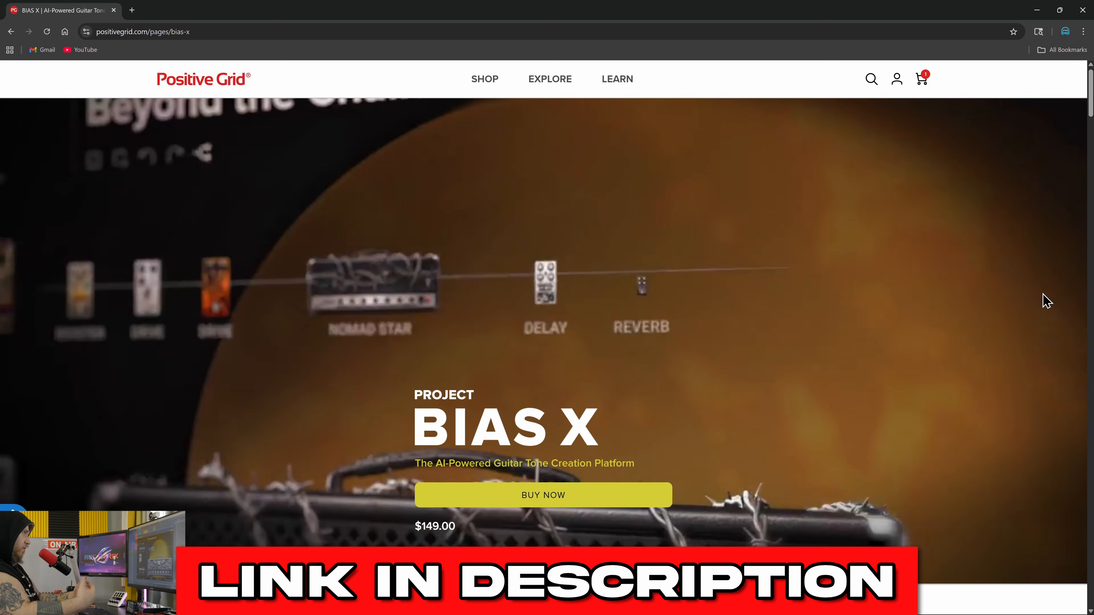
Switch to the browser and look through the overview on Positive Grid's BIAS X product page.
{"action": "scroll", "coordinate": [1046, 300], "scroll_direction": "down", "scroll_amount": 10}
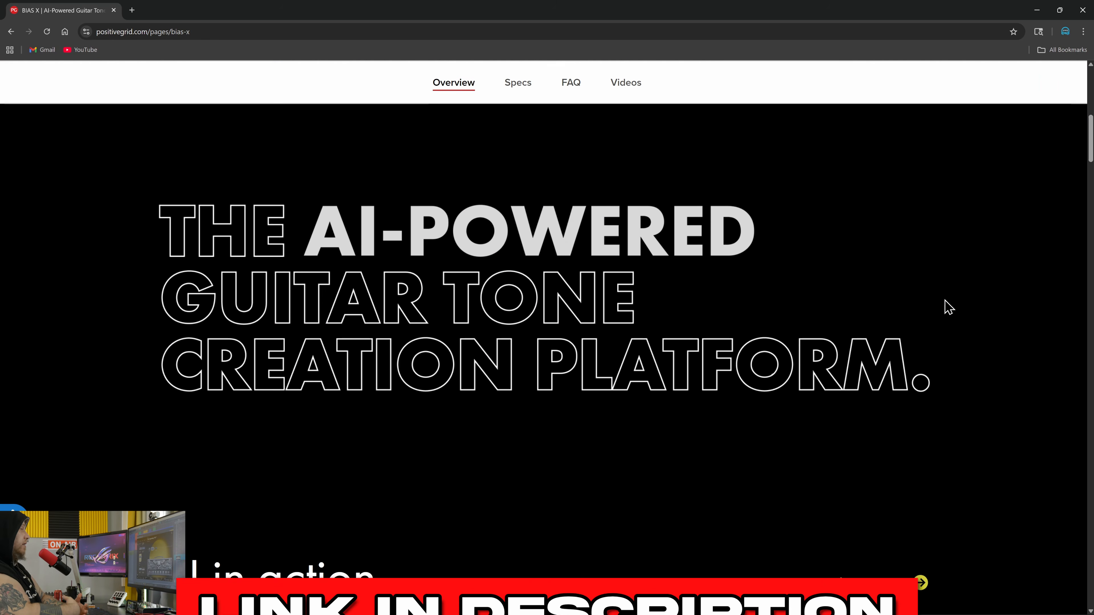